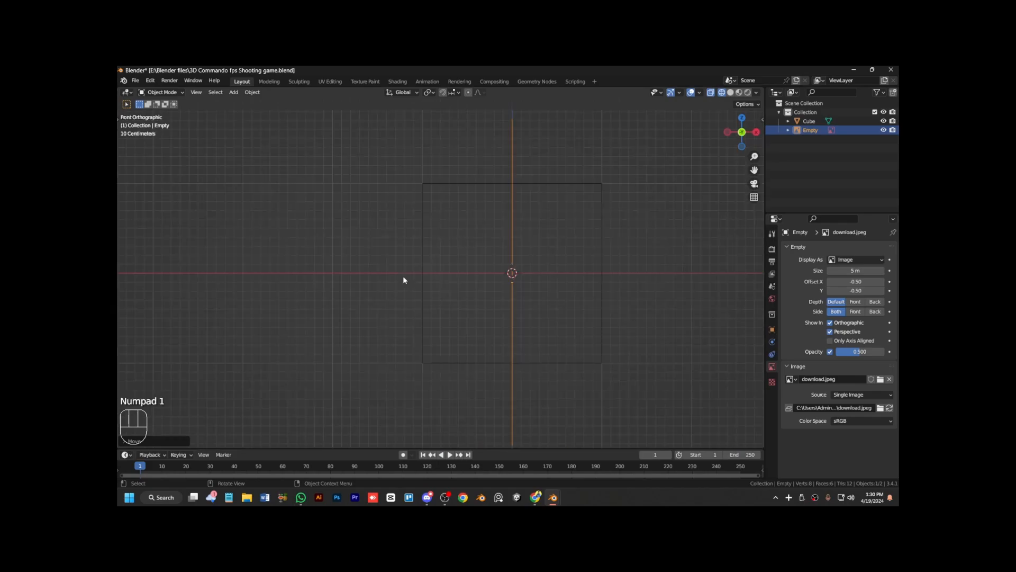
Duplicate the blueprint image, rotate the copy 90° about Z and shift it along X to center the vehicle's front view on the axis.
{"action": "key", "text": "shift+d"}
{"action": "type", "text": "rz90"}
{"action": "key", "text": "Return"}
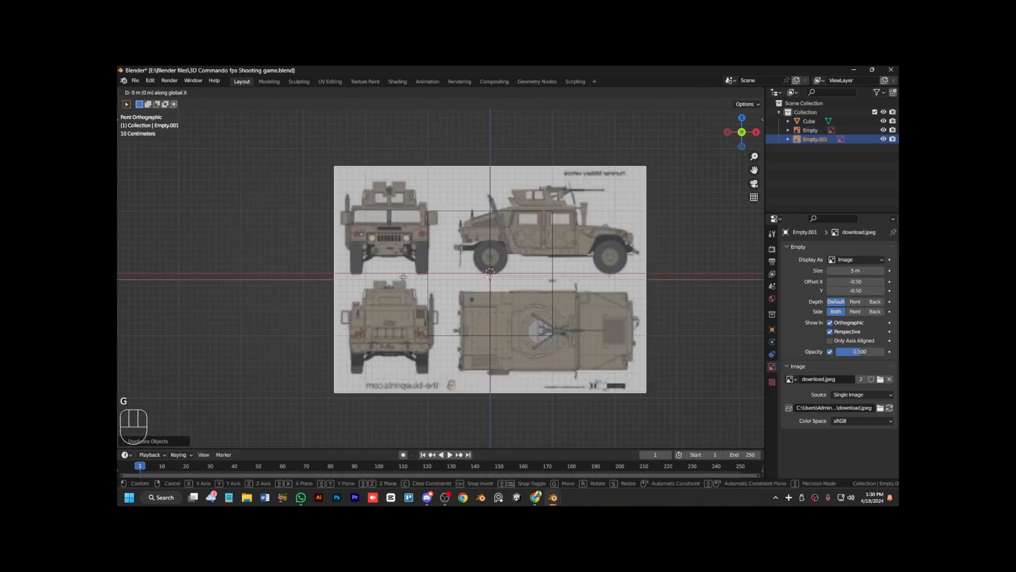
{"action": "key", "text": "g"}
{"action": "key", "text": "x"}
{"action": "left_click", "coordinate": [506, 300]}
Move the front-view blueprint along negative Y until it stands clear in front of the cube.
{"action": "key", "text": "g"}
{"action": "key", "text": "x"}
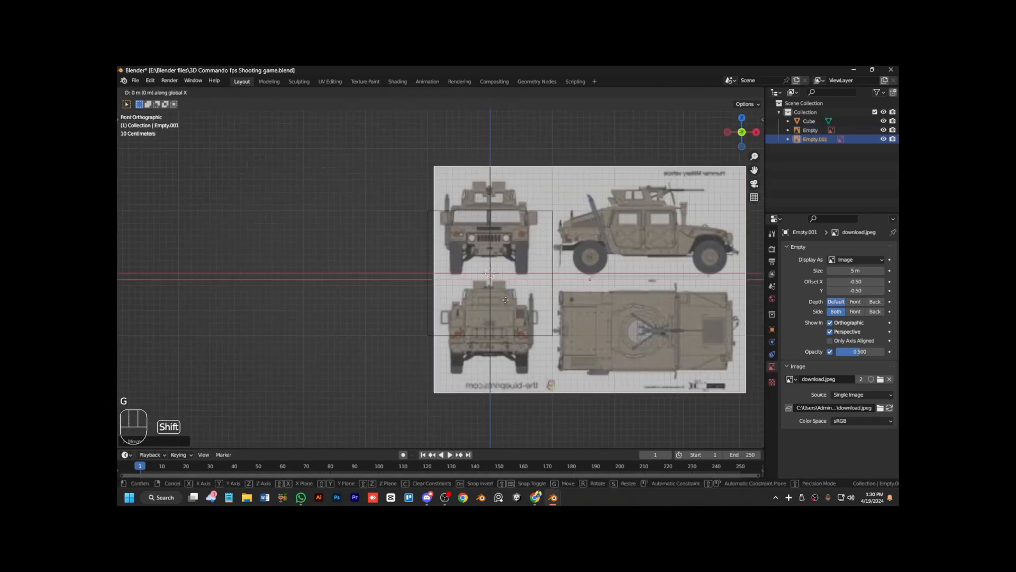
{"action": "key", "text": "KP_3"}
{"action": "key", "text": "y"}
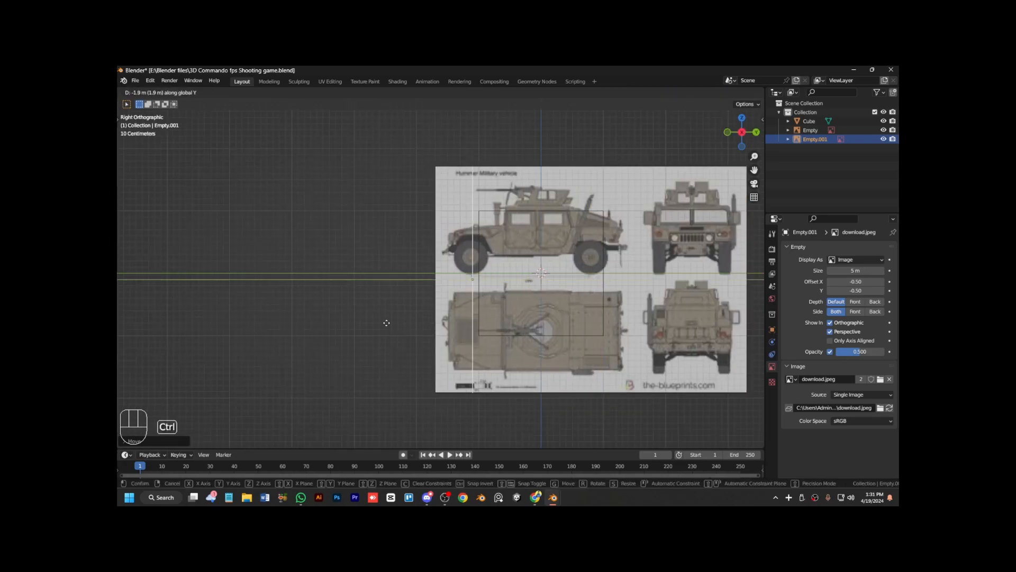
{"action": "left_click", "coordinate": [360, 261]}
Duplicate the front-view blueprint and move the copy along Y to the opposite side of the cube.
{"action": "key", "text": "ctrl+KP_6"}
{"action": "key", "text": "ctrl+KP_6"}
{"action": "key", "text": "ctrl+KP_6"}
{"action": "key", "text": "ctrl+KP_6"}
{"action": "key", "text": "ctrl+KP_6"}
{"action": "key", "text": "ctrl+KP_6"}
{"action": "key", "text": "ctrl+KP_6"}
{"action": "key", "text": "ctrl+KP_6"}
{"action": "key", "text": "ctrl+KP_6"}
{"action": "key", "text": "ctrl+KP_6"}
{"action": "key", "text": "ctrl+KP_6"}
{"action": "key", "text": "shift+d"}
{"action": "key", "text": "y"}
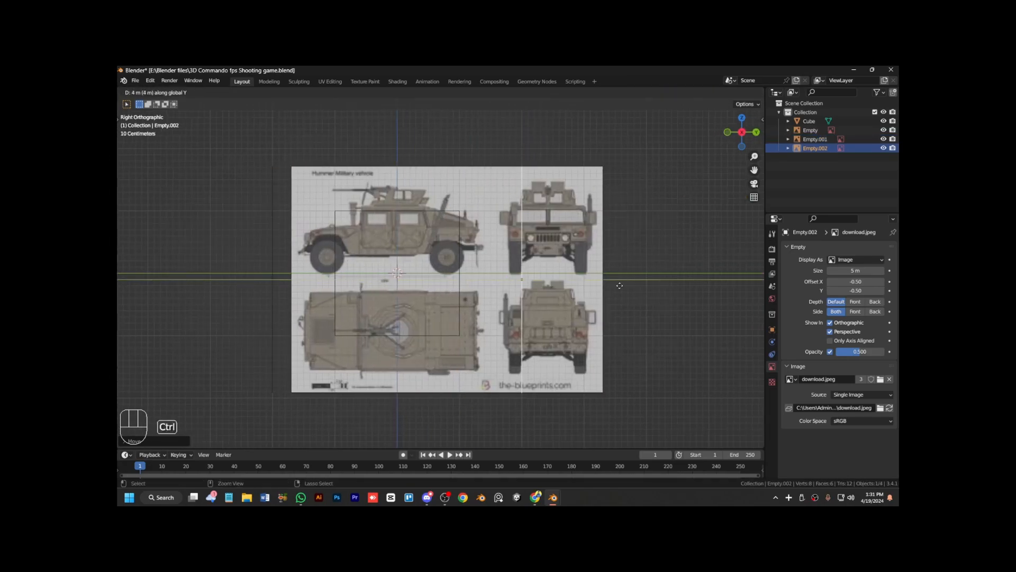
Raise the rear blueprint copy along Z in back view until the vehicle's rear drawing stands on the ground line.
{"action": "key", "text": "KP_1"}
{"action": "key", "text": "KP_9"}
{"action": "key", "text": "ctrl+KP_6"}
{"action": "key", "text": "ctrl+KP_6"}
{"action": "key", "text": "ctrl+KP_6"}
{"action": "key", "text": "ctrl+KP_6"}
{"action": "key", "text": "ctrl+KP_6"}
{"action": "key", "text": "ctrl+KP_6"}
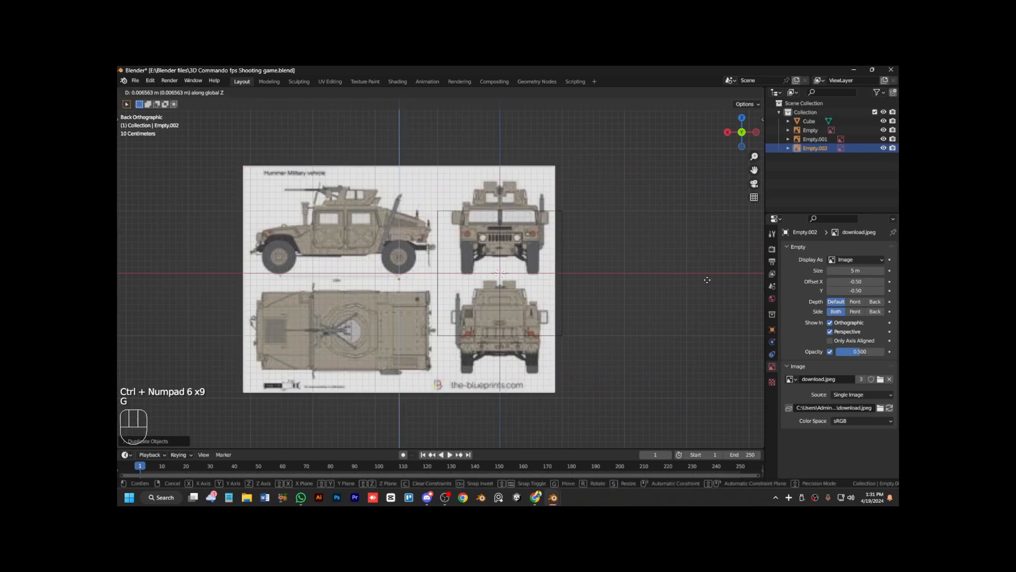
{"action": "key", "text": "z"}
{"action": "left_click", "coordinate": [704, 197]}
Duplicate a blueprint image and lay the copy flat so it faces the top view.
{"action": "key", "text": "KP_3"}
{"action": "key", "text": "KP_7"}
{"action": "left_click", "coordinate": [297, 291]}
{"action": "key", "text": "KP_Subtract"}
{"action": "key", "text": "ctrl+KP_4"}
{"action": "key", "text": "ctrl+KP_4"}
{"action": "key", "text": "ctrl+KP_4"}
{"action": "key", "text": "ctrl+KP_4"}
{"action": "key", "text": "KP_Subtract"}
{"action": "key", "text": "ctrl+KP_2"}
{"action": "key", "text": "ctrl+KP_2"}
{"action": "key", "text": "shift+d"}
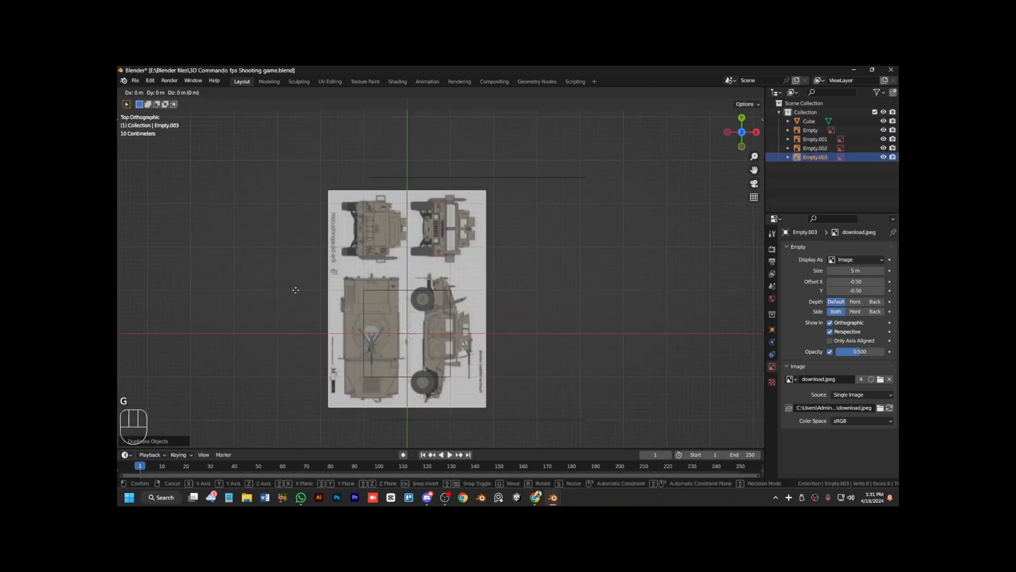
Position the flat blueprint so the vehicle's top-down drawing is centered on the origin.
{"action": "key", "text": "x"}
{"action": "key", "text": "KP_Add"}
{"action": "key", "text": "KP_Add"}
{"action": "key", "text": "KP_Add"}
{"action": "key", "text": "ctrl+KP_4"}
{"action": "key", "text": "ctrl+KP_4"}
{"action": "key", "text": "ctrl+KP_4"}
{"action": "key", "text": "ctrl+KP_2"}
{"action": "key", "text": "ctrl+KP_2"}
{"action": "key", "text": "ctrl+KP_2"}
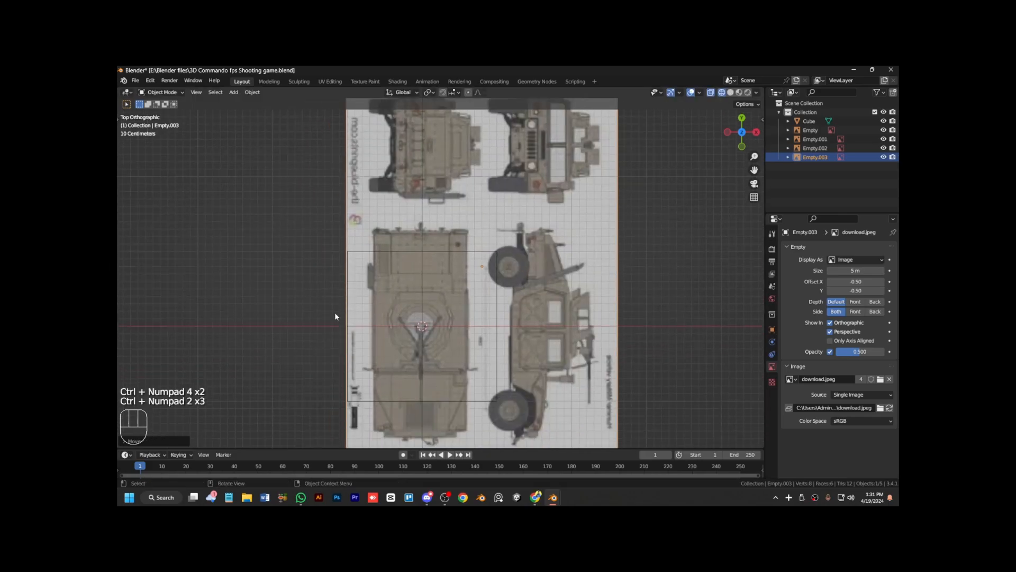
{"action": "key", "text": "g"}
{"action": "left_click", "coordinate": [350, 313]}
Select the side-view blueprint and move it along X to one side of the cube.
{"action": "scroll", "coordinate": [427, 317], "scroll_direction": "down", "scroll_amount": 3}
{"action": "key", "text": "KP_1"}
{"action": "key", "text": "KP_3"}
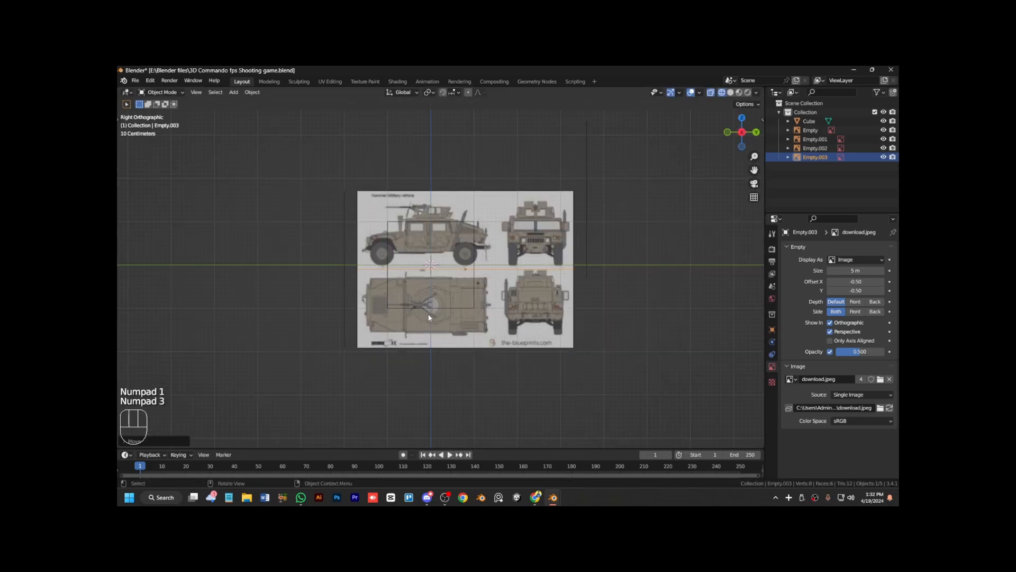
{"action": "left_click", "coordinate": [503, 211]}
{"action": "key", "text": "KP_7"}
{"action": "key", "text": "g"}
{"action": "key", "text": "x"}
{"action": "left_click", "coordinate": [442, 221]}
Move the cube in side view so its top meets the vehicle's roof line.
{"action": "key", "text": "KP_3"}
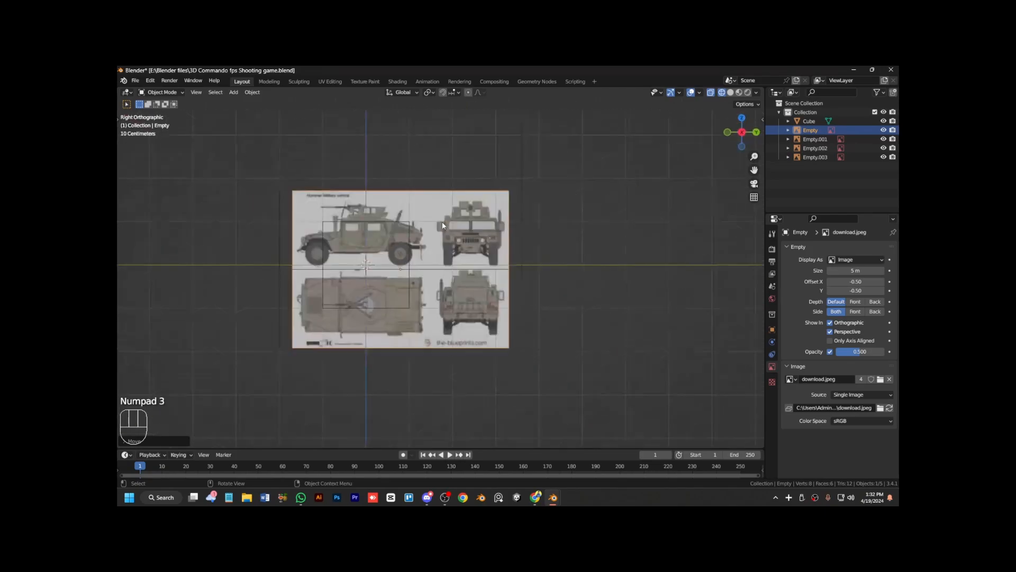
{"action": "key", "text": "ctrl+KP_4"}
{"action": "key", "text": "ctrl+KP_4"}
{"action": "key", "text": "ctrl+KP_4"}
{"action": "key", "text": "ctrl+KP_4"}
{"action": "key", "text": "KP_Add"}
{"action": "key", "text": "KP_Add"}
{"action": "key", "text": "ctrl+KP_8"}
{"action": "key", "text": "ctrl+KP_8"}
{"action": "key", "text": "ctrl+KP_8"}
{"action": "key", "text": "ctrl+KP_8"}
{"action": "key", "text": "ctrl+KP_8"}
{"action": "key", "text": "KP_Add"}
{"action": "key", "text": "KP_Add"}
{"action": "key", "text": "KP_Add"}
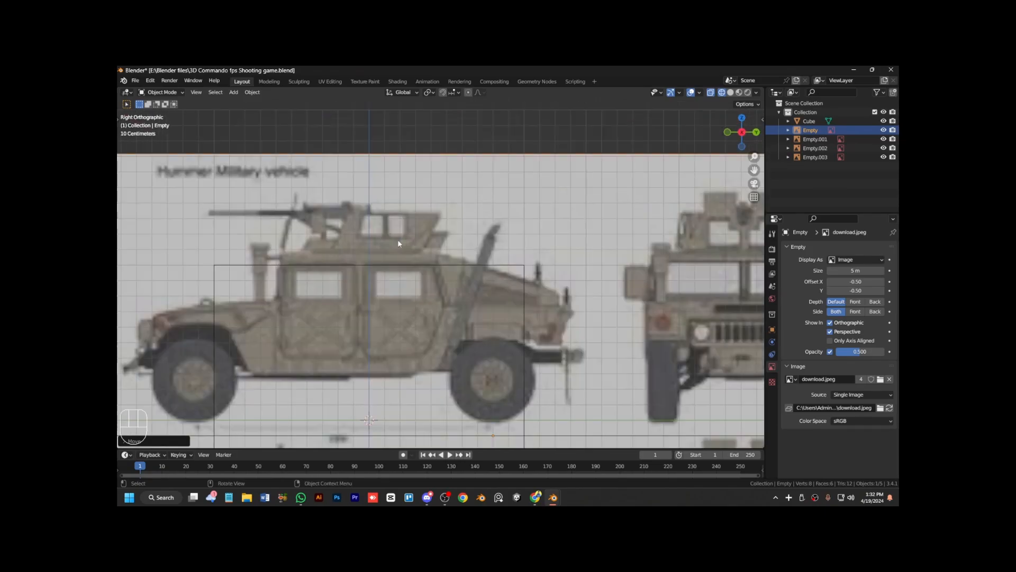
{"action": "key", "text": "ctrl+KP_4"}
{"action": "key", "text": "ctrl+KP_4"}
{"action": "key", "text": "ctrl+KP_4"}
{"action": "key", "text": "KP_Subtract"}
{"action": "key", "text": "KP_Subtract"}
{"action": "left_click", "coordinate": [429, 299]}
{"action": "key", "text": "g"}
{"action": "left_click", "coordinate": [454, 275]}
Enter Edit Mode on the cube and apply AutoMirror across the X axis.
{"action": "key", "text": "Tab"}
{"action": "key", "text": "KP_1"}
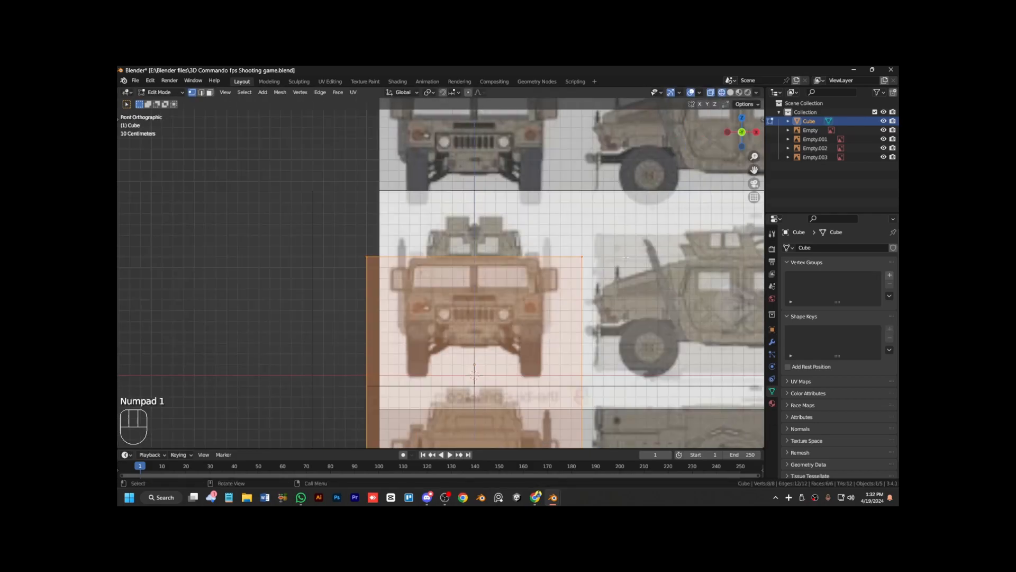
{"action": "key", "text": "n"}
{"action": "left_click", "coordinate": [700, 349]}
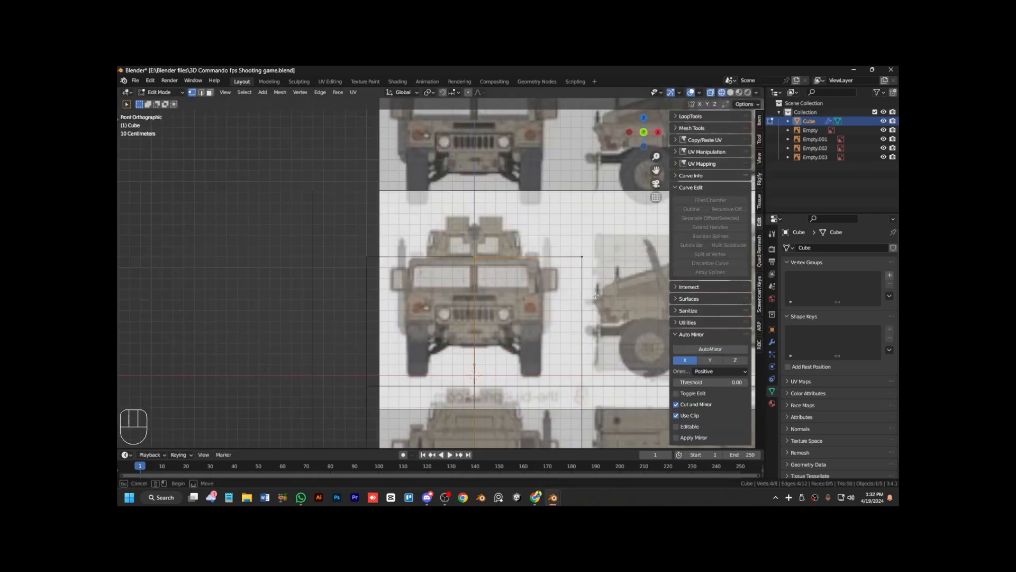
Move the half-cube's outer side inward along X to match the vehicle's body width in front view.
{"action": "key", "text": "g"}
{"action": "key", "text": "x"}
{"action": "right_click", "coordinate": [608, 318]}
{"action": "scroll", "coordinate": [598, 323], "scroll_direction": "down", "scroll_amount": 3}
{"action": "left_click_drag", "start_coordinate": [505, 373], "coordinate": [545, 405], "text": "shift"}
{"action": "key", "text": "g"}
{"action": "key", "text": "x"}
{"action": "right_click", "coordinate": [540, 365]}
{"action": "key", "text": "g"}
{"action": "key", "text": "x"}
Raise the cube's bottom vertices along Z to the lower edge of the vehicle's doors.
{"action": "key", "text": "KP_3"}
{"action": "key", "text": "KP_1"}
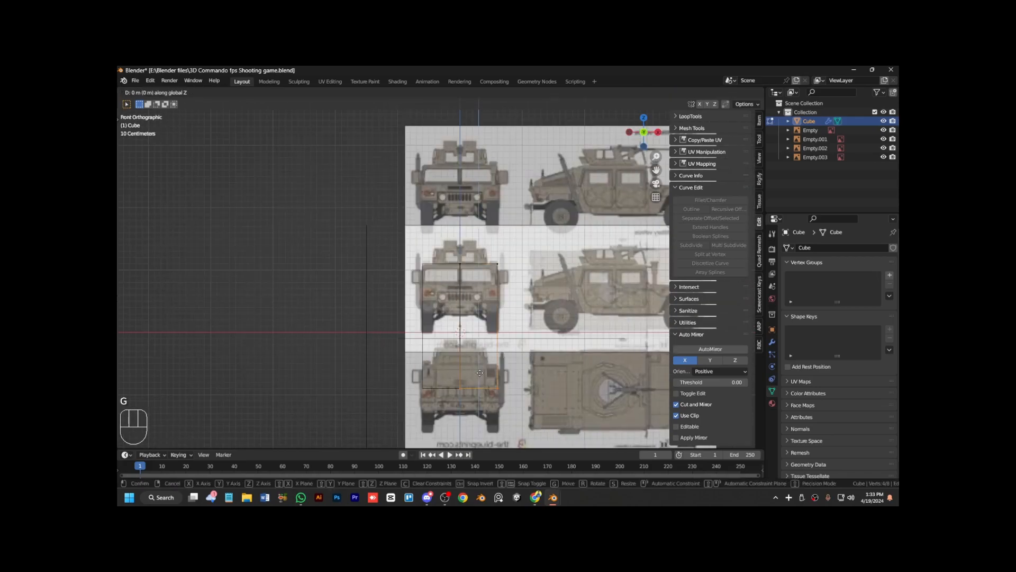
{"action": "key", "text": "KP_3"}
{"action": "key", "text": "KP_Add"}
{"action": "key", "text": "KP_Add"}
{"action": "key", "text": "KP_Add"}
Shift the cube's front face along Y to the front edge of the vehicle's cabin.
{"action": "key", "text": "g"}
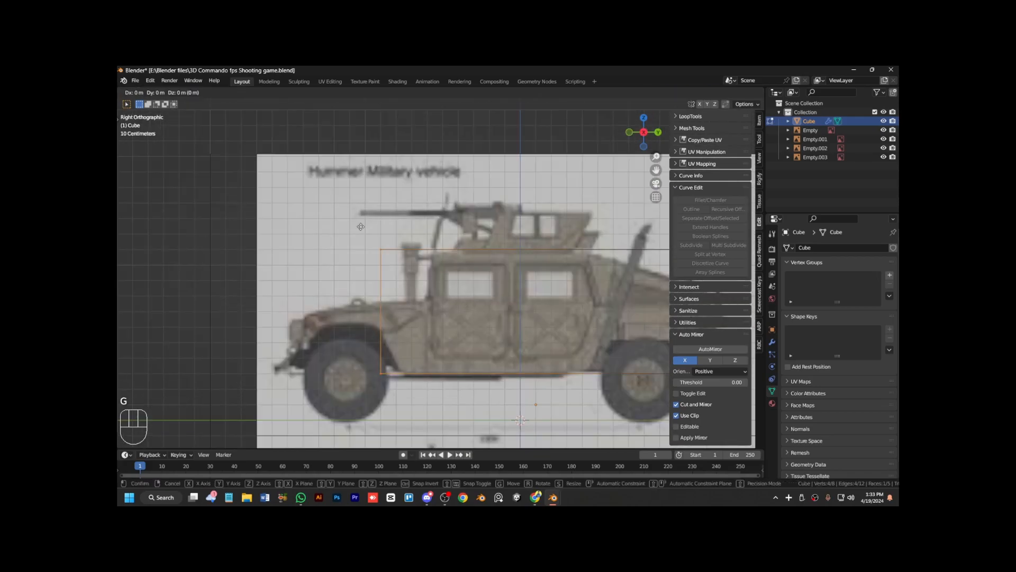
{"action": "left_click", "coordinate": [411, 237]}
{"action": "key", "text": "KP_Subtract"}
{"action": "key", "text": "ctrl+KP_6"}
{"action": "key", "text": "ctrl+KP_6"}
{"action": "key", "text": "ctrl+KP_6"}
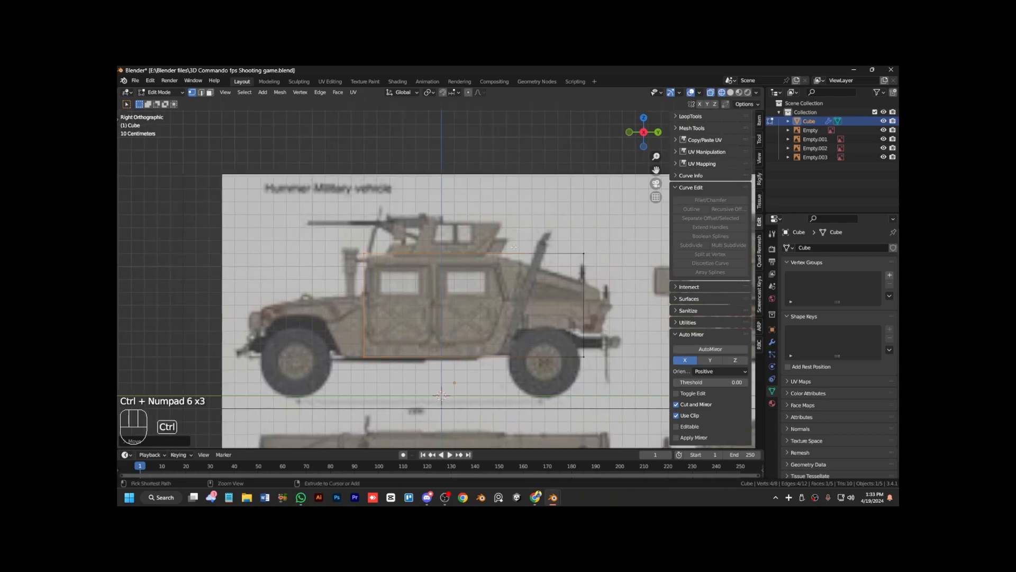
Try to raise the cube's lower rear edge and shift it along Y toward the rear bumper.
{"action": "left_click_drag", "start_coordinate": [578, 346], "coordinate": [579, 348]}
{"action": "key", "text": "g"}
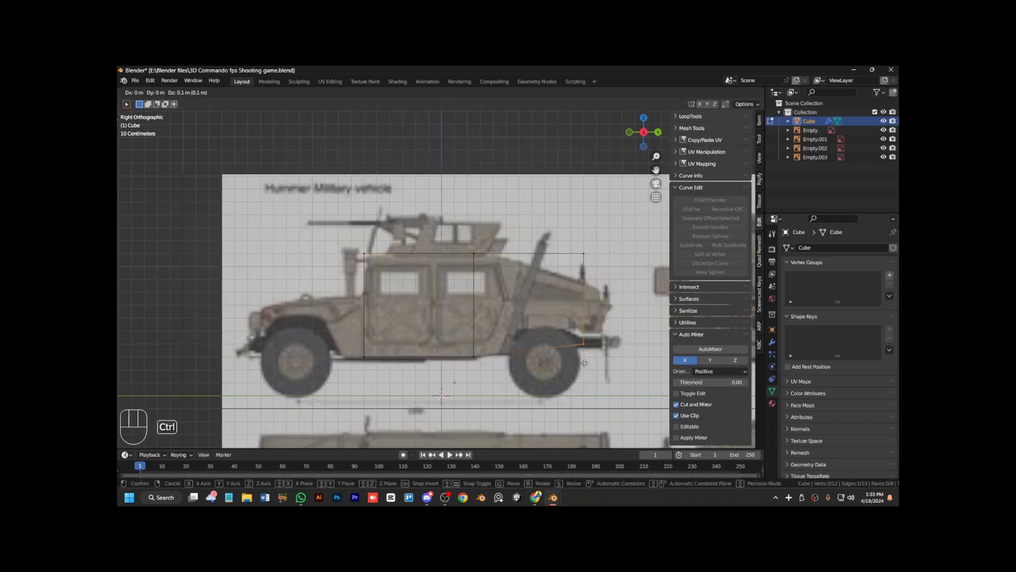
{"action": "left_click", "coordinate": [586, 364]}
{"action": "key", "text": "g"}
{"action": "key", "text": "y"}
{"action": "left_click", "coordinate": [614, 342]}
Move the middle edge loop to the gap between the side doors and the rear face to the back door's edge.
{"action": "left_click_drag", "start_coordinate": [456, 239], "coordinate": [498, 372]}
{"action": "key", "text": "g"}
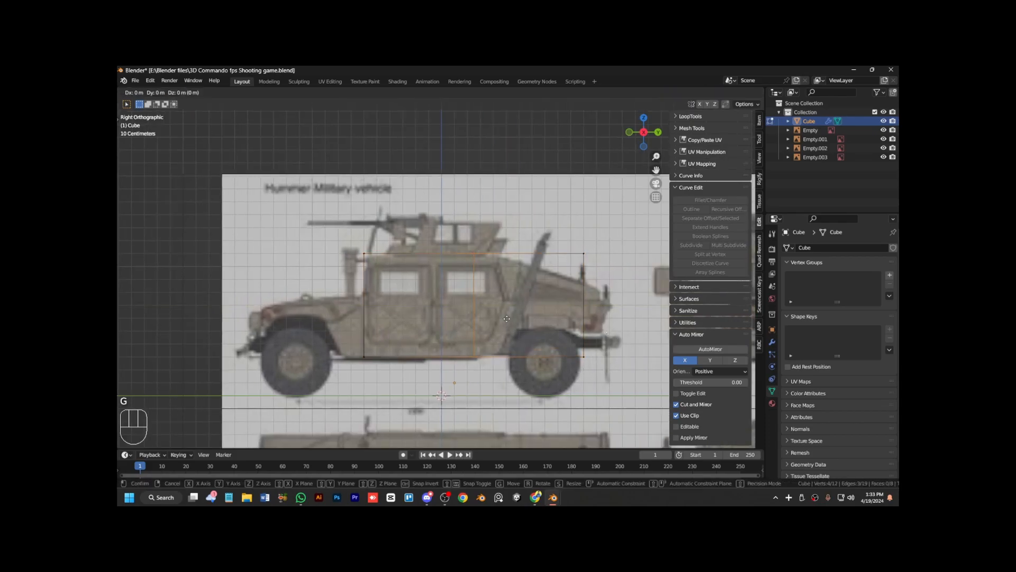
{"action": "left_click", "coordinate": [464, 305]}
{"action": "left_click_drag", "start_coordinate": [559, 237], "coordinate": [604, 370]}
{"action": "key", "text": "g"}
{"action": "key", "text": "y"}
{"action": "left_click", "coordinate": [489, 272]}
Extrude the rear face backward and fit its vertices to the start of the sloping rear body above the wheel.
{"action": "key", "text": "e"}
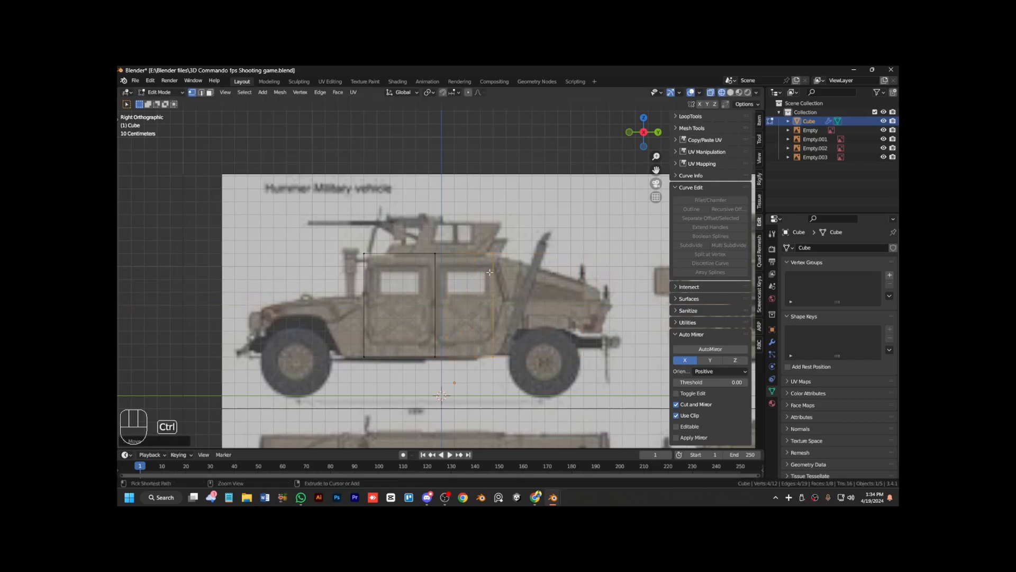
{"action": "left_click", "coordinate": [561, 352]}
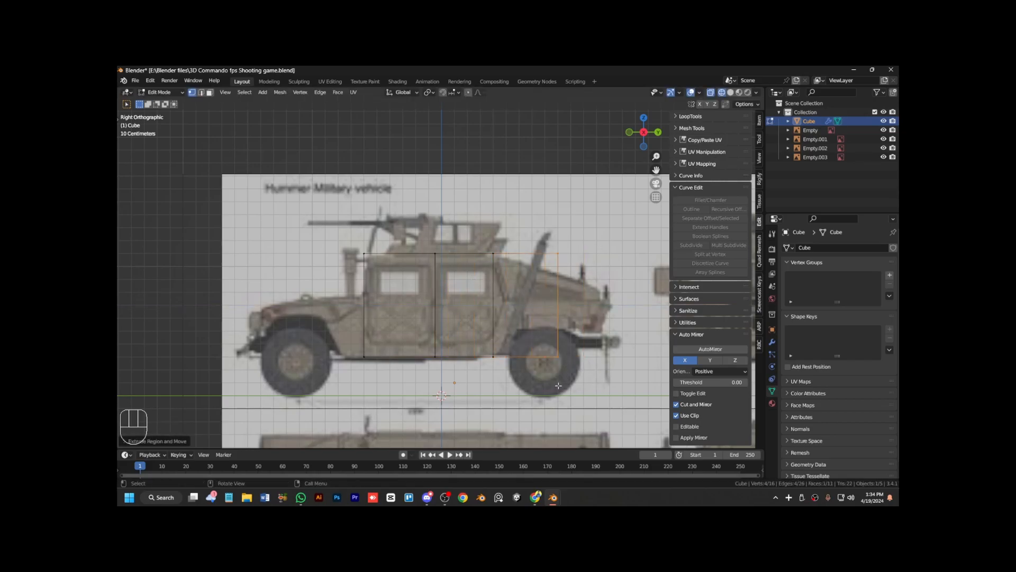
{"action": "key", "text": "g"}
{"action": "left_click", "coordinate": [517, 250]}
Extrude the rear face farther to the vehicle's tail and reposition its vertices along the blueprint outline.
{"action": "left_click_drag", "start_coordinate": [573, 233], "coordinate": [572, 233]}
{"action": "key", "text": "e"}
{"action": "left_click", "coordinate": [591, 292]}
{"action": "left_click_drag", "start_coordinate": [597, 316], "coordinate": [617, 335]}
{"action": "key", "text": "g"}
{"action": "left_click", "coordinate": [605, 339]}
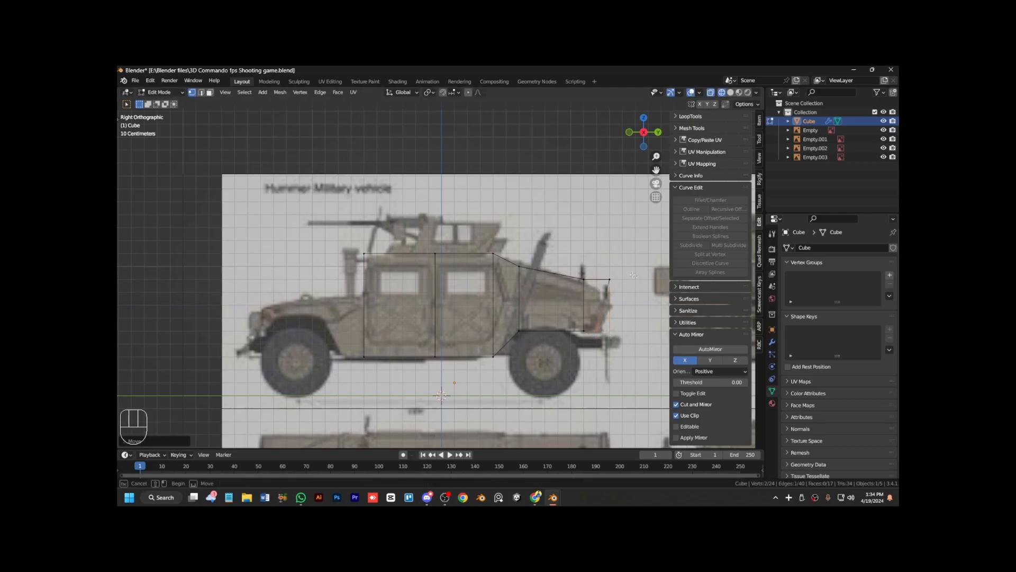
Add a horizontal edge loop at hood height, then extrude the lower front face about 0.3 m and fit it to the hood.
{"action": "left_click_drag", "start_coordinate": [450, 304], "coordinate": [467, 292]}
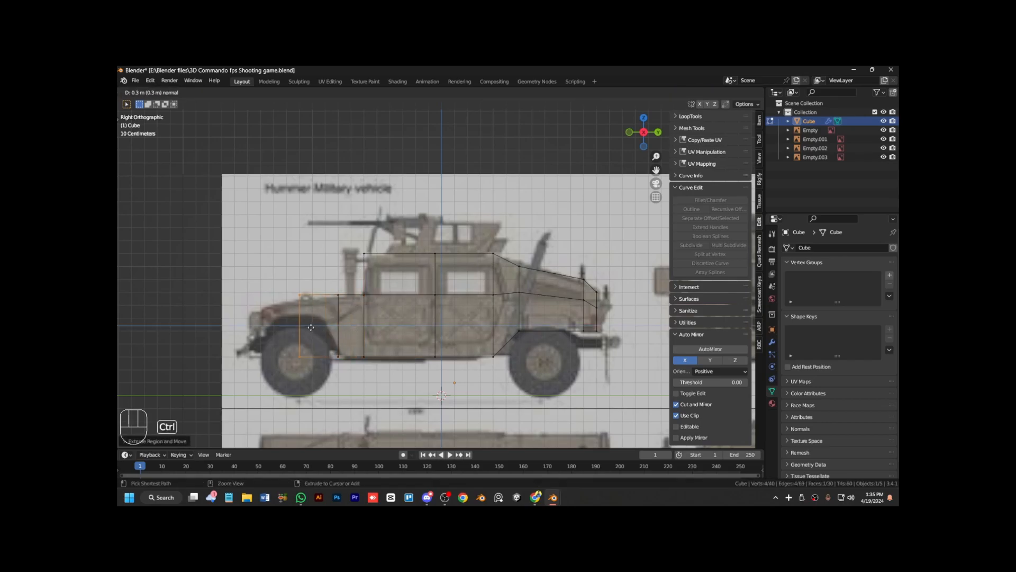
{"action": "left_click", "coordinate": [311, 327]}
{"action": "left_click_drag", "start_coordinate": [289, 345], "coordinate": [313, 361]}
{"action": "key", "text": "g"}
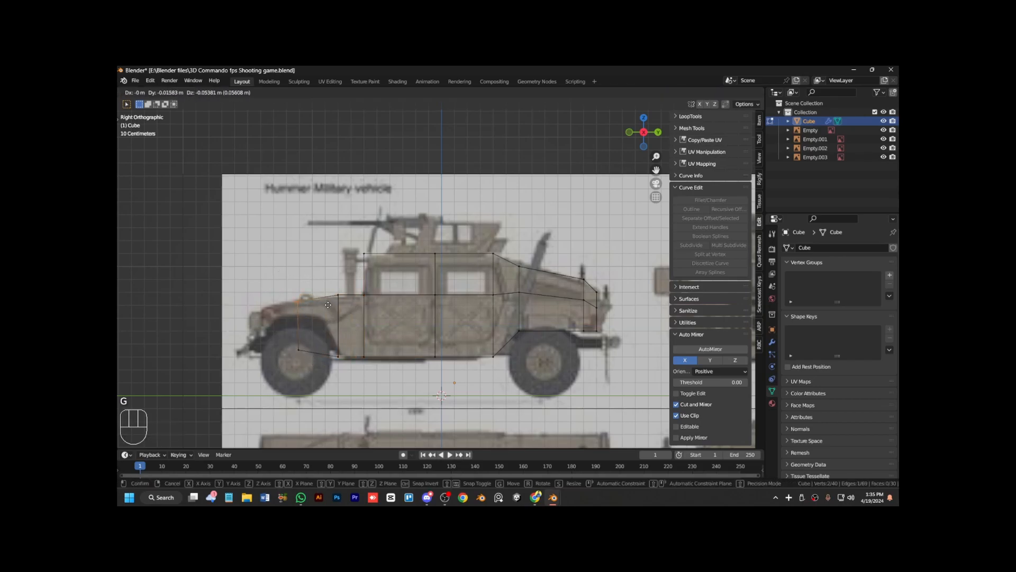
{"action": "left_click", "coordinate": [329, 304]}
Extrude the hood section forward to the vehicle's nose and adjust its upper front vertices to the blueprint.
{"action": "key", "text": "e"}
{"action": "left_click", "coordinate": [309, 316]}
{"action": "left_click_drag", "start_coordinate": [248, 287], "coordinate": [275, 312]}
{"action": "key", "text": "g"}
{"action": "left_click", "coordinate": [278, 325]}
Switch the viewport to solid shading and inspect the blocked-out body in perspective.
{"action": "scroll", "coordinate": [350, 362], "scroll_direction": "down", "scroll_amount": 2}
{"action": "key", "text": "alt+z"}
{"action": "key", "text": "KP_4"}
{"action": "key", "text": "KP_4"}
{"action": "key", "text": "z"}
{"action": "key", "text": "z"}
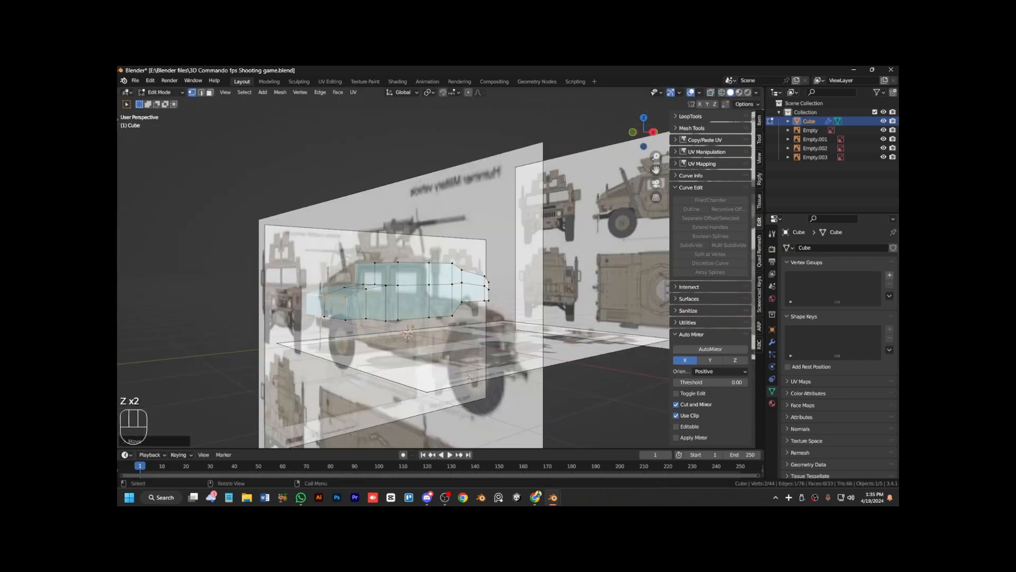
Isolate the vehicle body and examine its shape from the front, side and perspective views.
{"action": "key", "text": "KP_Divide"}
{"action": "key", "text": "KP_4"}
{"action": "key", "text": "KP_1"}
{"action": "key", "text": "KP_Divide"}
{"action": "key", "text": "KP_1"}
{"action": "key", "text": "ctrl+KP_4"}
{"action": "key", "text": "ctrl+KP_4"}
{"action": "key", "text": "ctrl+KP_4"}
{"action": "key", "text": "ctrl+KP_4"}
{"action": "key", "text": "KP_3"}
{"action": "key", "text": "ctrl+KP_6"}
{"action": "key", "text": "ctrl+KP_6"}
{"action": "key", "text": "ctrl+KP_6"}
{"action": "key", "text": "ctrl+KP_6"}
{"action": "key", "text": "ctrl+KP_6"}
{"action": "key", "text": "ctrl+KP_6"}
{"action": "key", "text": "KP_Add"}
{"action": "key", "text": "KP_6"}
{"action": "key", "text": "KP_6"}
{"action": "key", "text": "KP_6"}
{"action": "key", "text": "ctrl+KP_6"}
{"action": "key", "text": "ctrl+KP_6"}
{"action": "key", "text": "ctrl+KP_6"}
{"action": "key", "text": "ctrl+KP_4"}
{"action": "key", "text": "ctrl+KP_4"}
{"action": "key", "text": "ctrl+KP_4"}
{"action": "key", "text": "ctrl+KP_4"}
{"action": "key", "text": "ctrl+KP_4"}
{"action": "key", "text": "KP_8"}
Move the cabin's upper front vertices slightly in side view to match the blueprint's windshield and roof corner.
{"action": "key", "text": "KP_3"}
{"action": "key", "text": "alt+z"}
{"action": "key", "text": "g"}
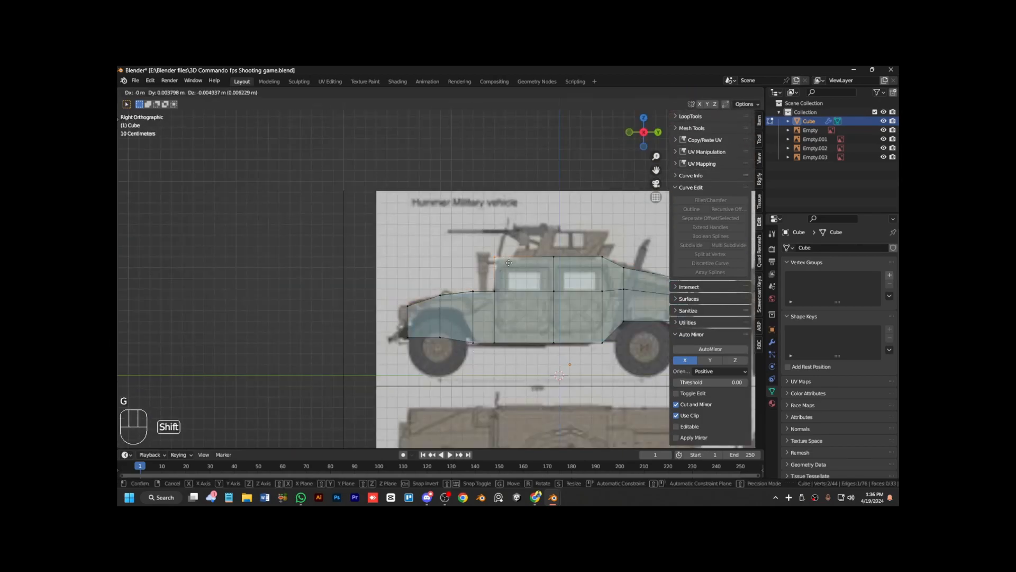
{"action": "left_click", "coordinate": [534, 287]}
{"action": "scroll", "coordinate": [501, 317], "scroll_direction": "down", "scroll_amount": 3}
{"action": "scroll", "coordinate": [501, 318], "scroll_direction": "up", "scroll_amount": 5}
{"action": "key", "text": "KP_4"}
{"action": "key", "text": "KP_4"}
{"action": "key", "text": "KP_3"}
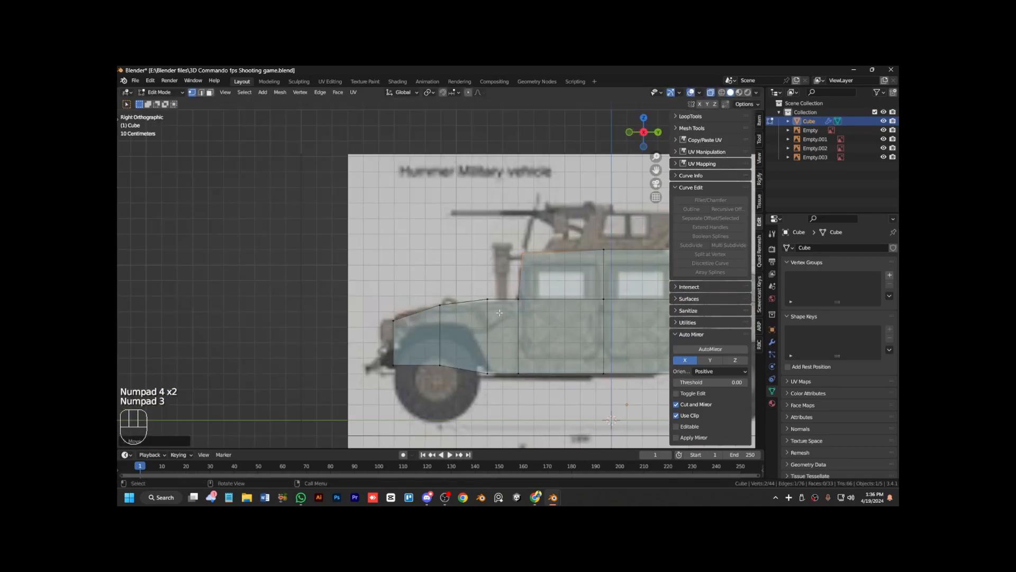
Leave mesh editing, turn off see-through display and save the file.
{"action": "scroll", "coordinate": [502, 317], "scroll_direction": "down", "scroll_amount": 6}
{"action": "key", "text": "Tab"}
{"action": "key", "text": "alt+z"}
{"action": "key", "text": "KP_4"}
{"action": "key", "text": "KP_4"}
{"action": "key", "text": "KP_4"}
{"action": "key", "text": "ctrl+s"}
Add a mesh circle with 20 vertices for the wheel and rotate it 90° in front view.
{"action": "key", "text": "alt+z"}
{"action": "key", "text": "KP_3"}
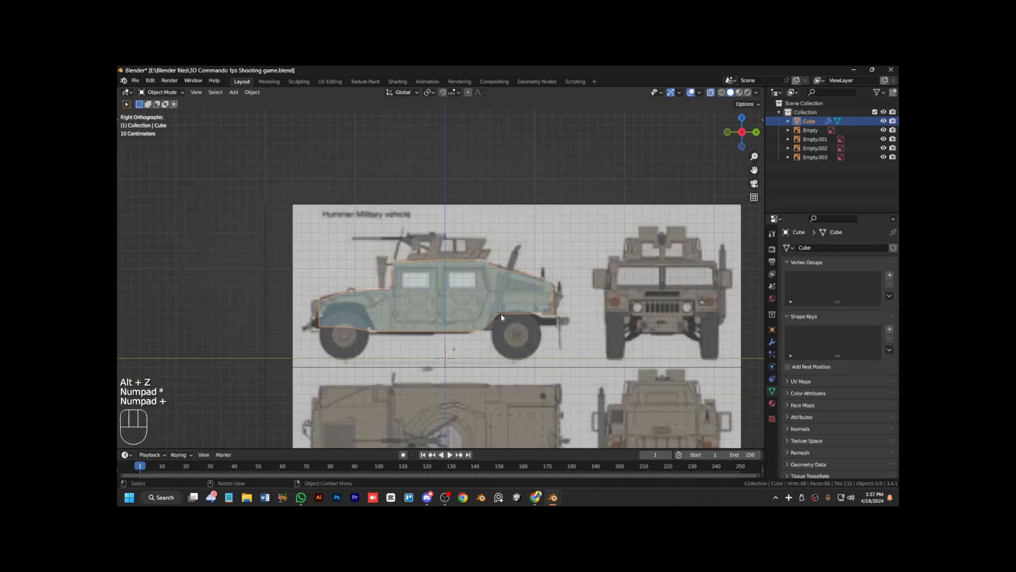
{"action": "key", "text": "shift+a"}
{"action": "mouse_move", "coordinate": [466, 214]}
{"action": "left_click", "coordinate": [535, 235]}
{"action": "left_click", "coordinate": [139, 441]}
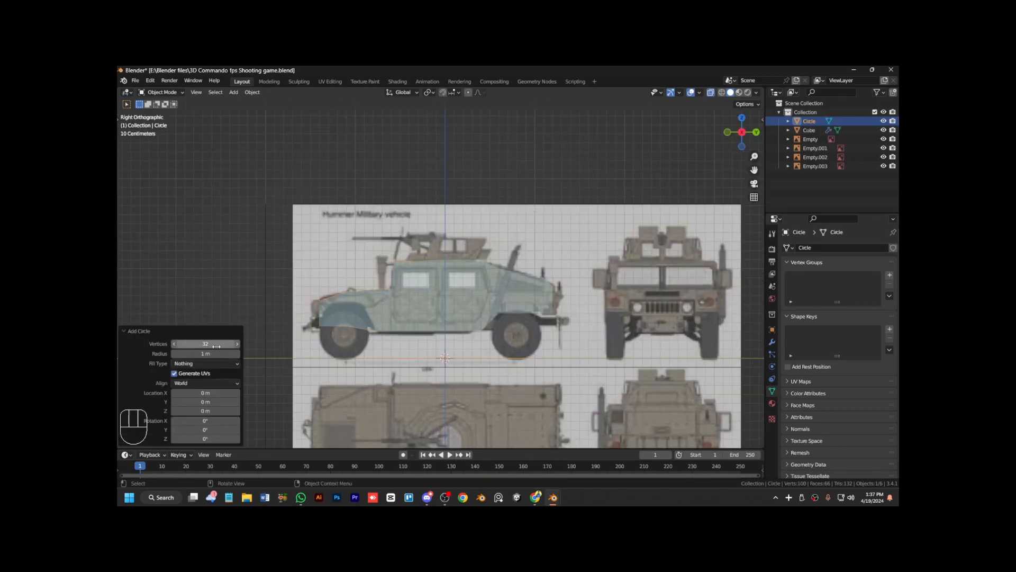
{"action": "key", "text": "KP_1"}
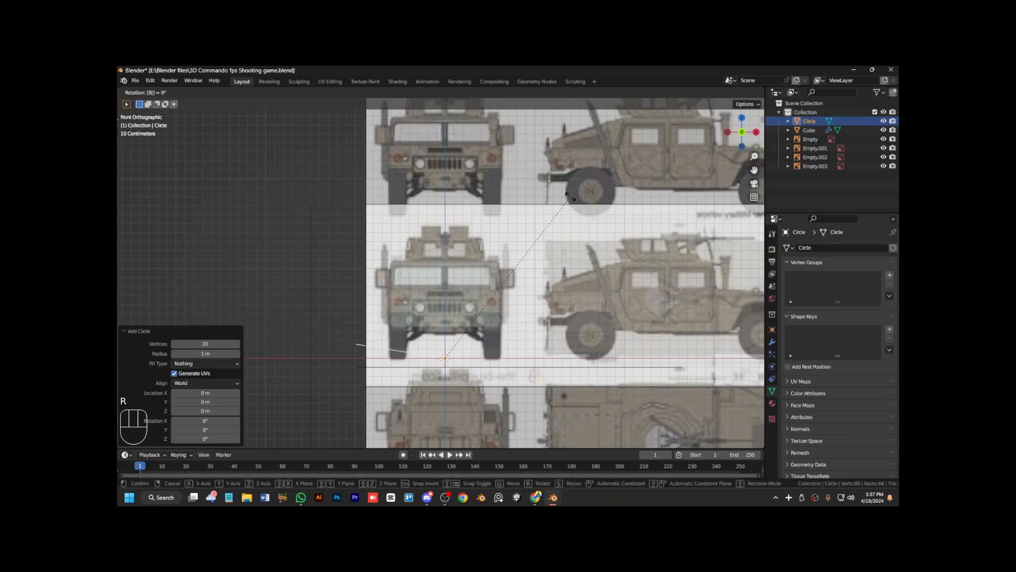
{"action": "type", "text": "r90"}
{"action": "key", "text": "Return"}
Scale the circle to 0.4 and move it 0.6 m in X and 0.2 m in Z toward the tyre in front view.
{"action": "key", "text": "s"}
{"action": "left_click", "coordinate": [530, 311]}
{"action": "key", "text": "g"}
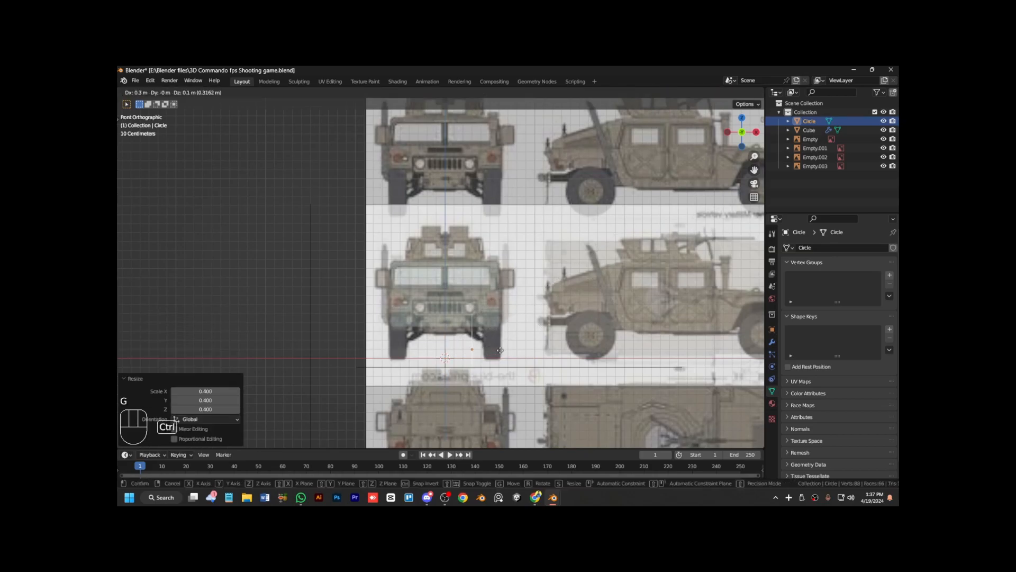
{"action": "left_click", "coordinate": [530, 345]}
Move the circle about 1.1 m forward onto the blueprint's front wheel and scale it by 0.7 in side view.
{"action": "key", "text": "KP_3"}
{"action": "key", "text": "g"}
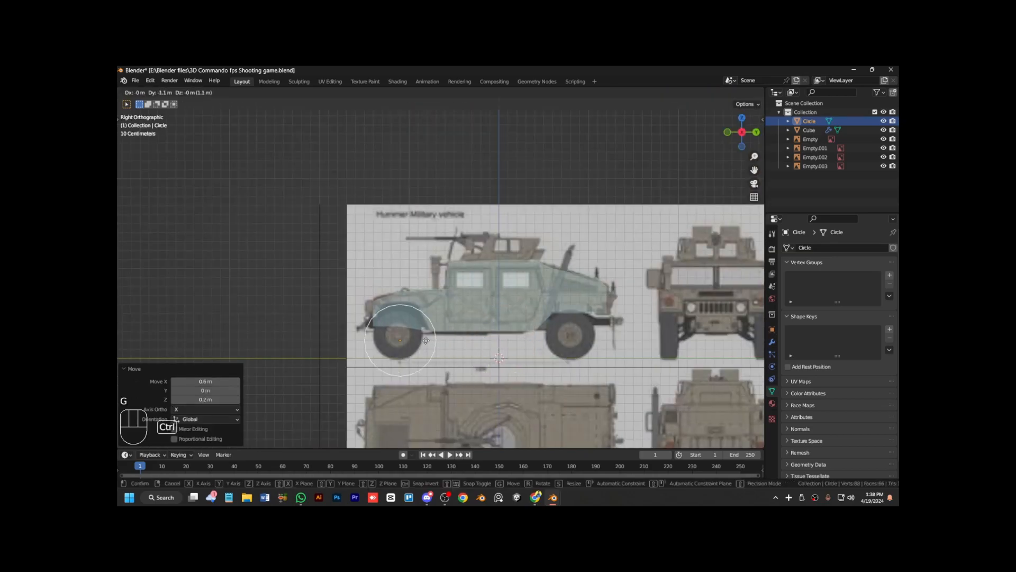
{"action": "left_click", "coordinate": [420, 326]}
{"action": "key", "text": "s"}
{"action": "left_click", "coordinate": [413, 331]}
{"action": "scroll", "coordinate": [460, 398], "scroll_direction": "up", "scroll_amount": 3}
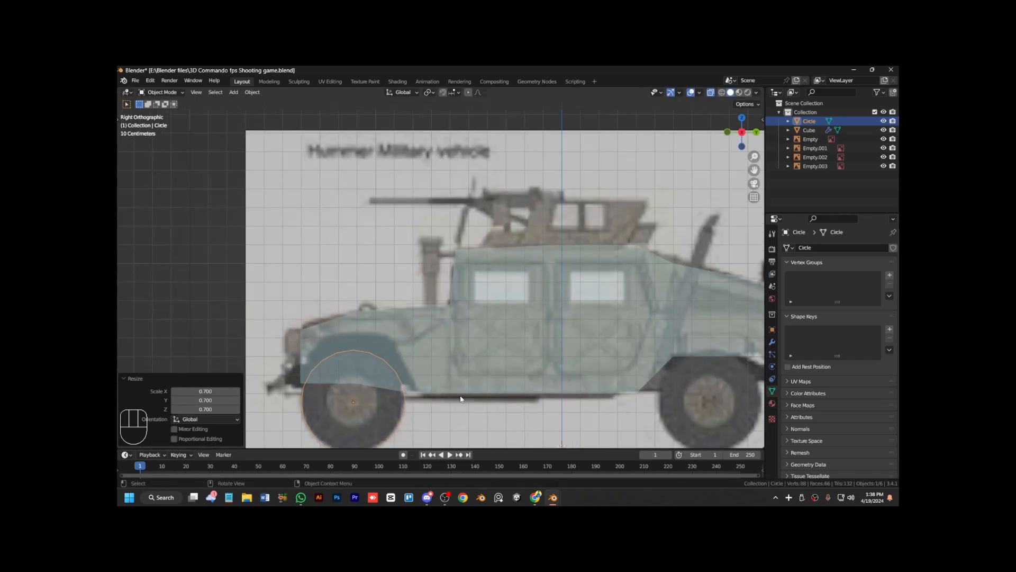
Shift the circle 0.1 m along X to the tyre's outer side and extrude it along X to the tyre's width.
{"action": "key", "text": "KP_1"}
{"action": "key", "text": "ctrl+KP_2"}
{"action": "key", "text": "ctrl+KP_2"}
{"action": "key", "text": "g"}
{"action": "key", "text": "x"}
{"action": "left_click", "coordinate": [434, 369]}
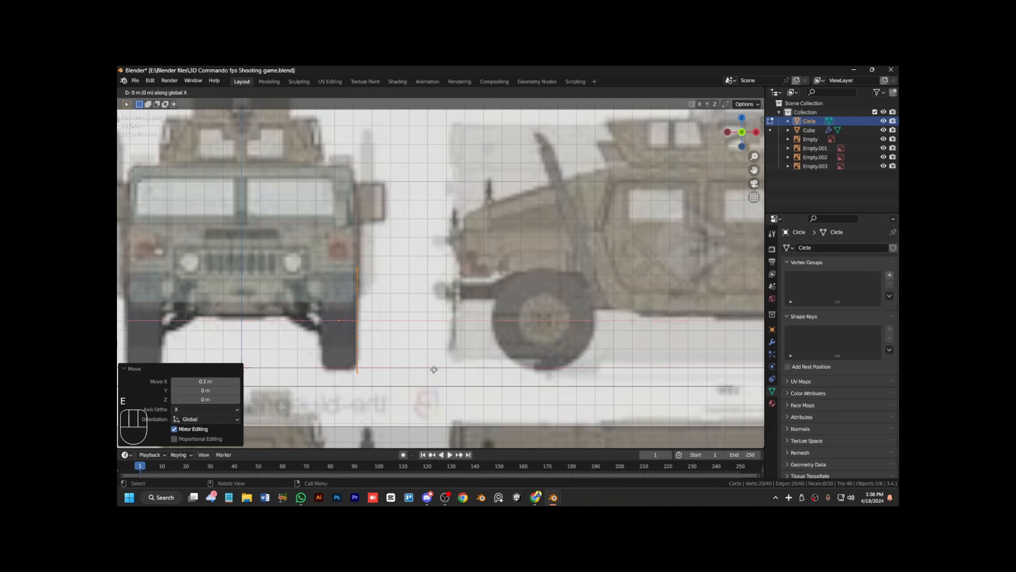
{"action": "left_click", "coordinate": [400, 369]}
Isolate the extruded wheel ring to check it, then return to the full scene and fill its open sides with faces.
{"action": "key", "text": "alt+z"}
{"action": "key", "text": "KP_6"}
{"action": "key", "text": "KP_6"}
{"action": "key", "text": "KP_6"}
{"action": "key", "text": "KP_6"}
{"action": "key", "text": "KP_8"}
{"action": "key", "text": "KP_Divide"}
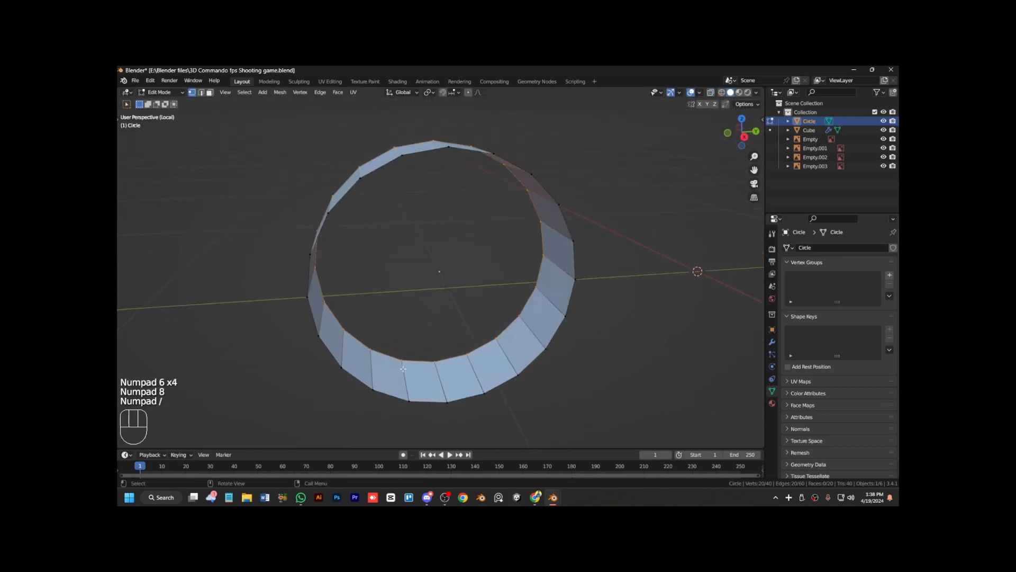
{"action": "key", "text": "KP_Divide"}
{"action": "key", "text": "f"}
Leave mesh editing and check the wheel's placement against the body and blueprint from side and perspective.
{"action": "key", "text": "KP_3"}
{"action": "key", "text": "alt+z"}
{"action": "key", "text": "KP_Add"}
{"action": "key", "text": "KP_6"}
{"action": "key", "text": "KP_6"}
{"action": "key", "text": "KP_6"}
{"action": "key", "text": "Tab"}
{"action": "key", "text": "KP_Subtract"}
{"action": "key", "text": "KP_Subtract"}
{"action": "key", "text": "KP_8"}
{"action": "key", "text": "KP_6"}
{"action": "key", "text": "KP_6"}
{"action": "key", "text": "KP_4"}
{"action": "key", "text": "KP_4"}
{"action": "key", "text": "alt+z"}
Hide the two upright reference images Empty.001 and Empty.002.
{"action": "key", "text": "ctrl+KP_8"}
{"action": "key", "text": "ctrl+KP_8"}
{"action": "key", "text": "ctrl+KP_8"}
{"action": "key", "text": "ctrl+KP_8"}
{"action": "key", "text": "ctrl+KP_8"}
{"action": "left_click", "coordinate": [518, 279]}
{"action": "left_click", "coordinate": [569, 251], "text": "shift"}
{"action": "key", "text": "h"}
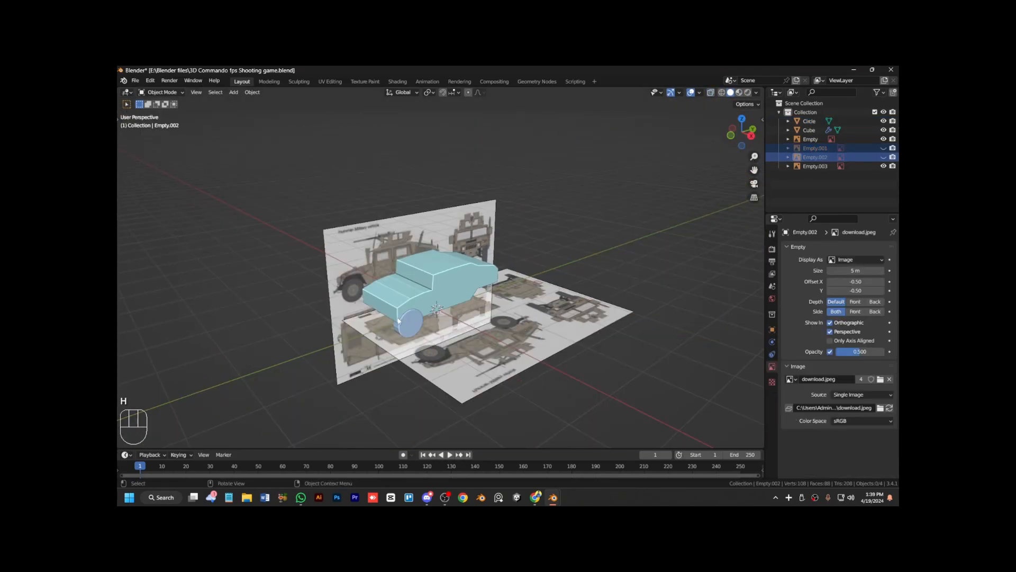
Add a Mirror modifier on the X axis to the wheel with Cube as the mirror object.
{"action": "left_click", "coordinate": [402, 322]}
{"action": "left_click", "coordinate": [773, 341]}
{"action": "left_click", "coordinate": [818, 250]}
{"action": "left_click", "coordinate": [714, 350]}
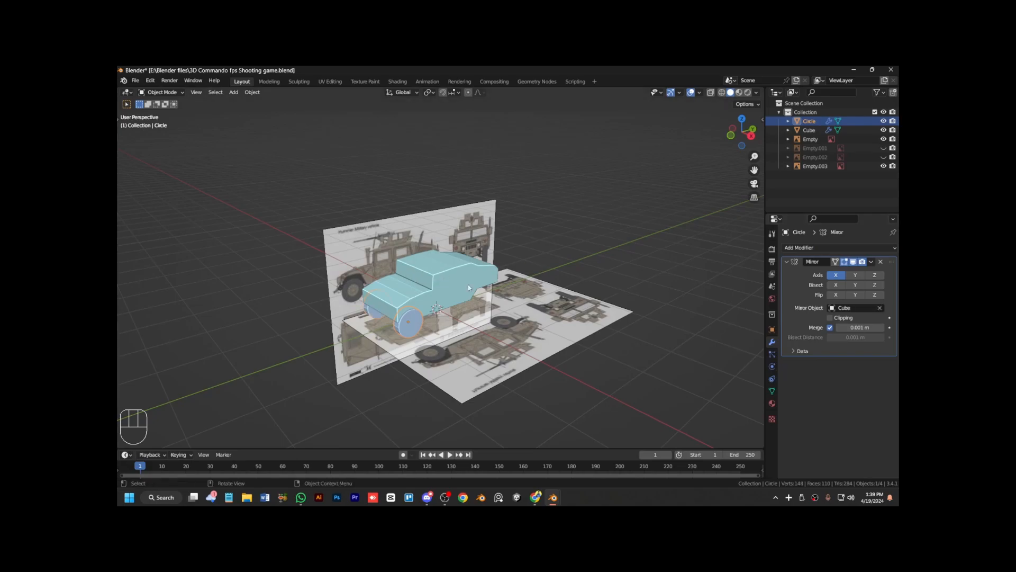
Compare the mirrored front wheels with the side blueprint, with see-through display on and in perspective.
{"action": "key", "text": "KP_Add"}
{"action": "key", "text": "KP_3"}
{"action": "key", "text": "KP_Add"}
{"action": "key", "text": "KP_Add"}
{"action": "key", "text": "ctrl+KP_4"}
{"action": "key", "text": "ctrl+KP_4"}
{"action": "key", "text": "alt+z"}
{"action": "key", "text": "KP_Subtract"}
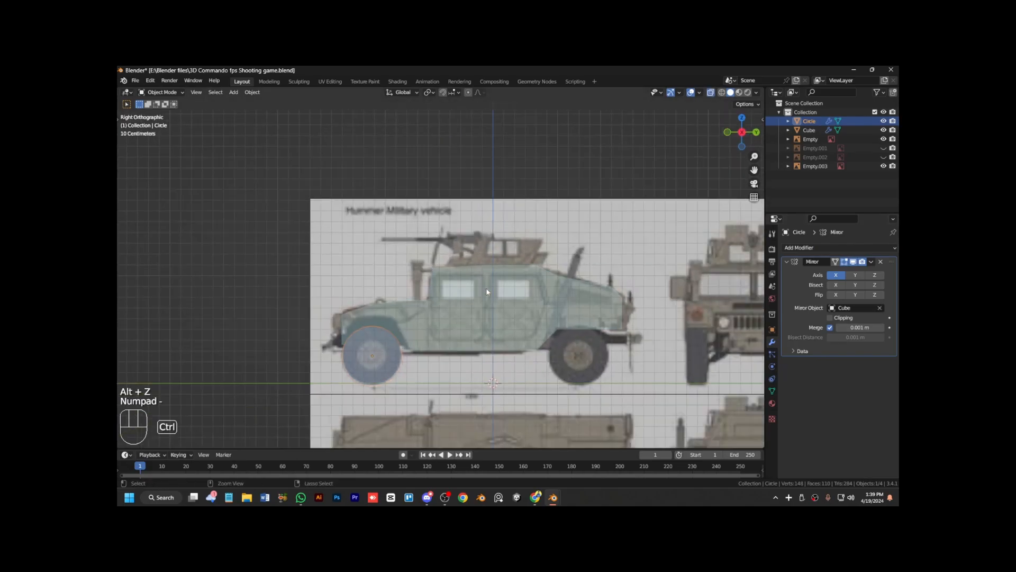
{"action": "key", "text": "ctrl+KP_2"}
{"action": "key", "text": "ctrl+KP_2"}
{"action": "key", "text": "ctrl+KP_2"}
{"action": "key", "text": "ctrl+KP_2"}
{"action": "key", "text": "KP_Add"}
{"action": "key", "text": "KP_Add"}
{"action": "key", "text": "KP_8"}
{"action": "key", "text": "KP_8"}
{"action": "key", "text": "alt+z"}
Show reference image Empty.001 again and bevel both of the wheel's rim edge loops about 0.24 m with three segments.
{"action": "key", "text": "Tab"}
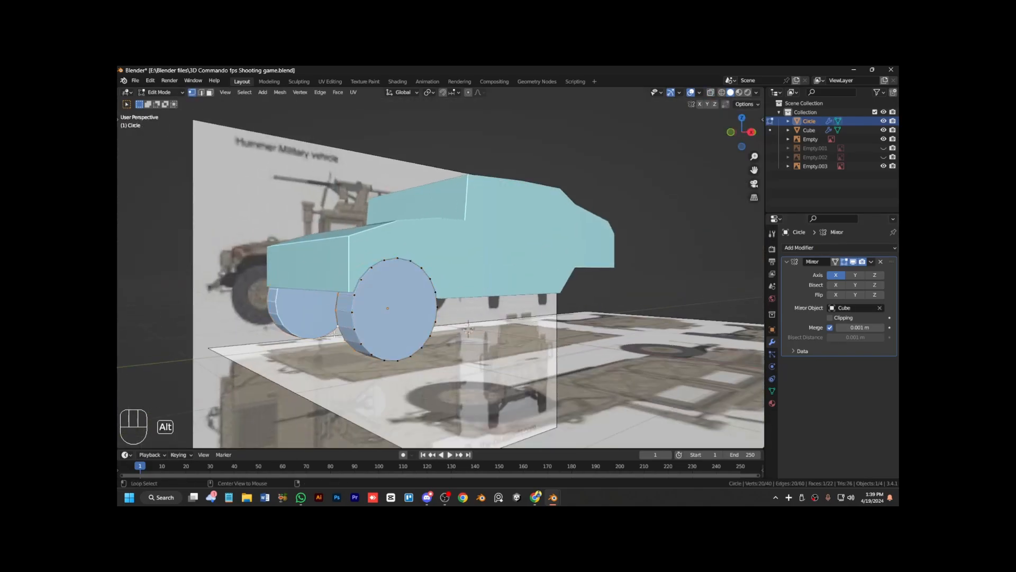
{"action": "key", "text": "a"}
{"action": "key", "text": "alt+z"}
{"action": "key", "text": "alt+z"}
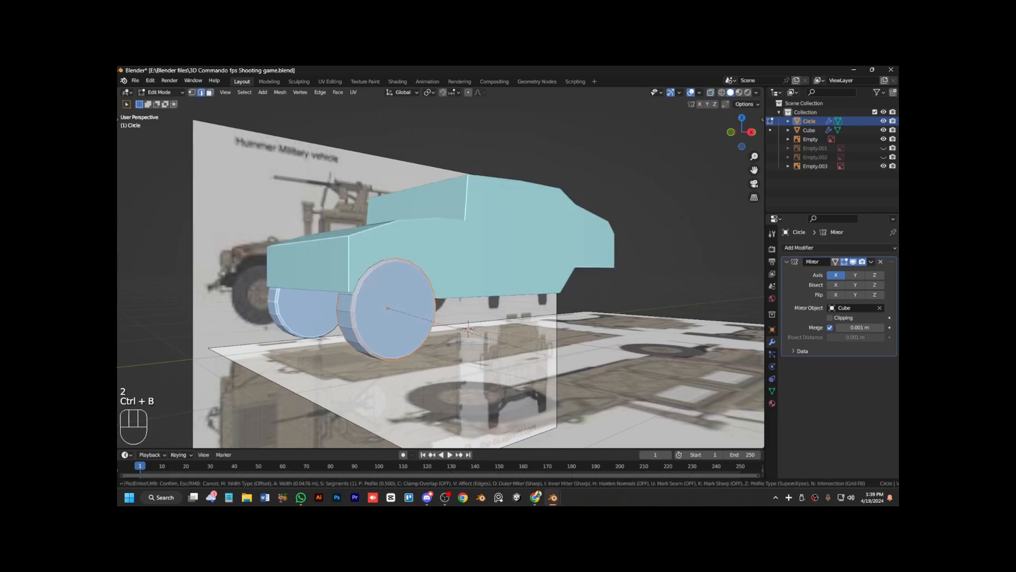
{"action": "left_click", "coordinate": [553, 361]}
{"action": "key", "text": "KP_1"}
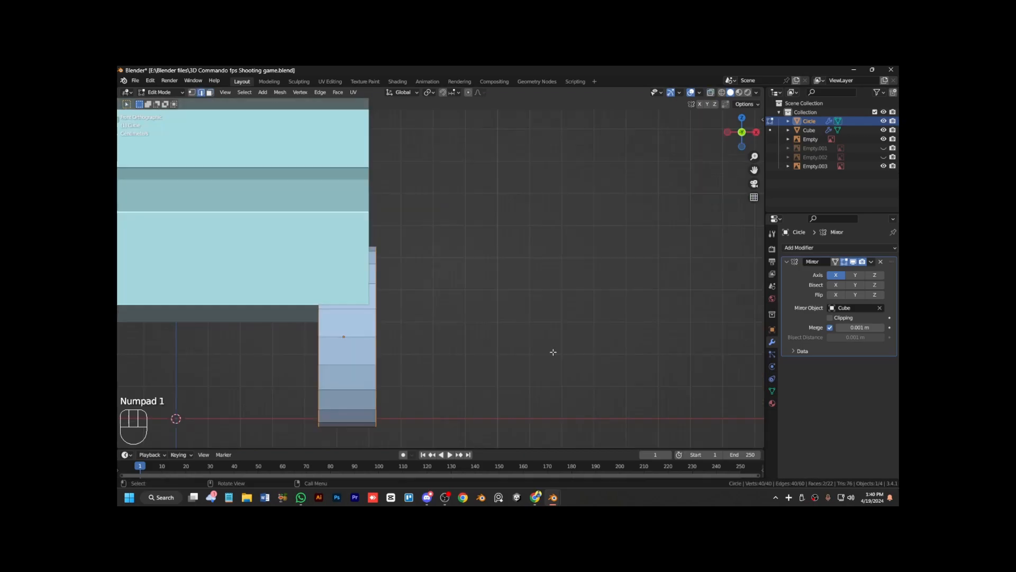
{"action": "left_click", "coordinate": [884, 149]}
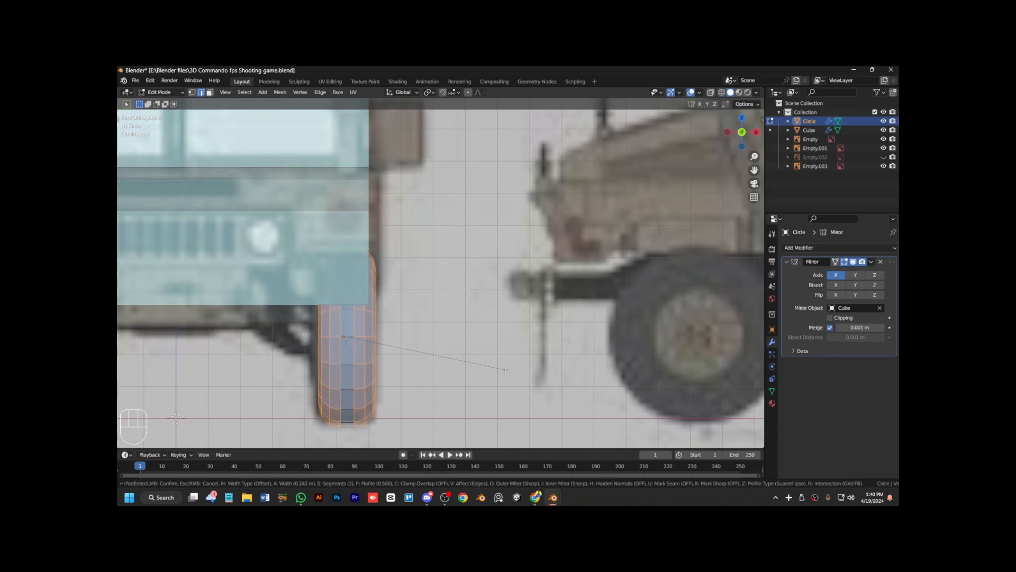
{"action": "left_click", "coordinate": [499, 365]}
Select both flat side faces of the wheel and scale them to 1.041 along X.
{"action": "key", "text": "KP_6"}
{"action": "key", "text": "KP_6"}
{"action": "key", "text": "3"}
{"action": "left_click", "coordinate": [401, 312]}
{"action": "key", "text": "alt+z"}
{"action": "left_click", "coordinate": [377, 309], "text": "shift"}
{"action": "key", "text": "alt+z"}
{"action": "scroll", "coordinate": [445, 341], "scroll_direction": "up", "scroll_amount": 2}
{"action": "key", "text": "s"}
{"action": "left_click", "coordinate": [500, 430]}
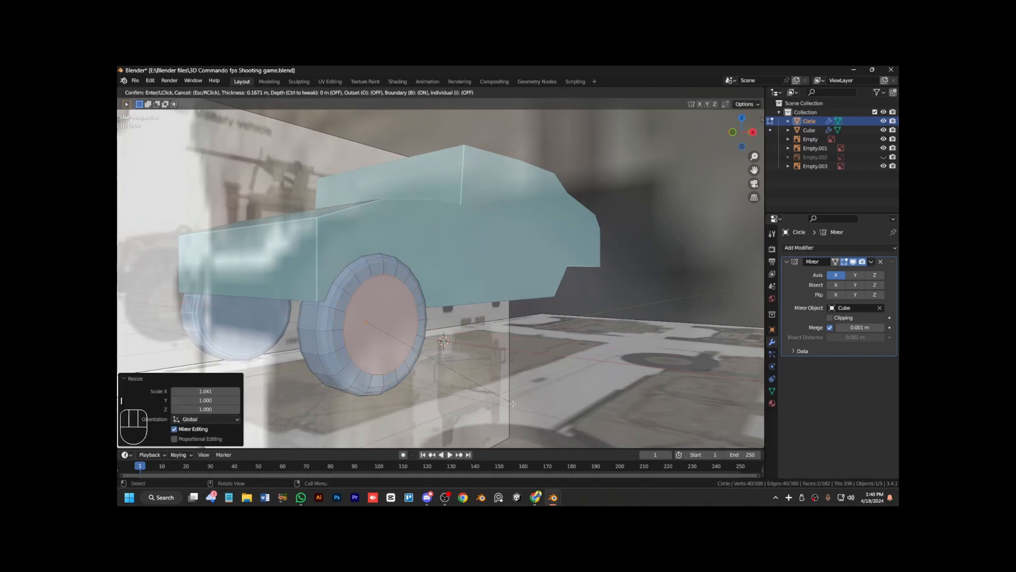
Inset both wheel side faces 0.128 m, scale them slightly along X and expand the selection to the surrounding ring.
{"action": "left_click", "coordinate": [606, 224]}
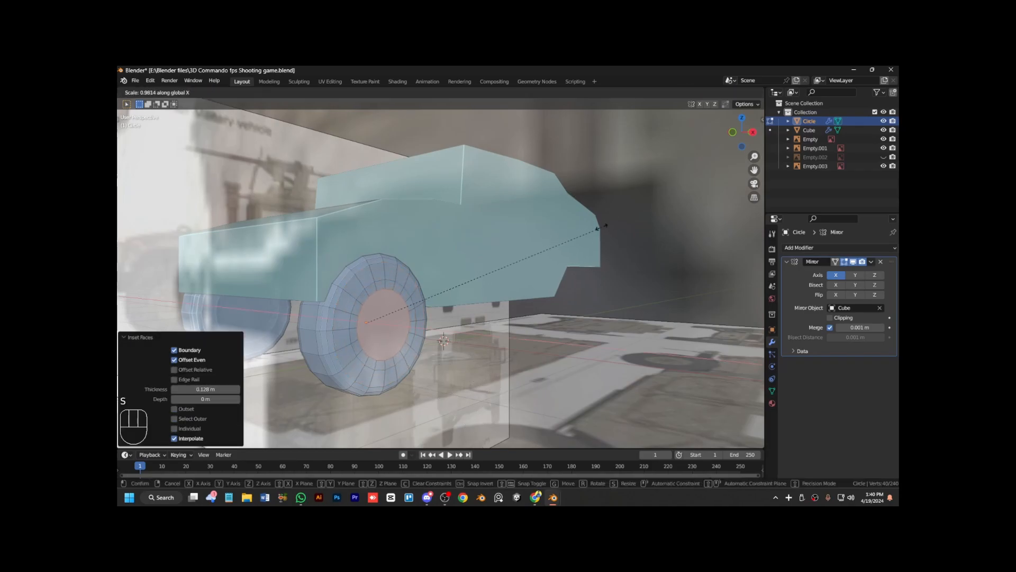
{"action": "key", "text": "KP_3"}
{"action": "key", "text": "ctrl+KP_Add"}
{"action": "key", "text": "KP_Subtract"}
{"action": "key", "text": "KP_Subtract"}
{"action": "key", "text": "alt+z"}
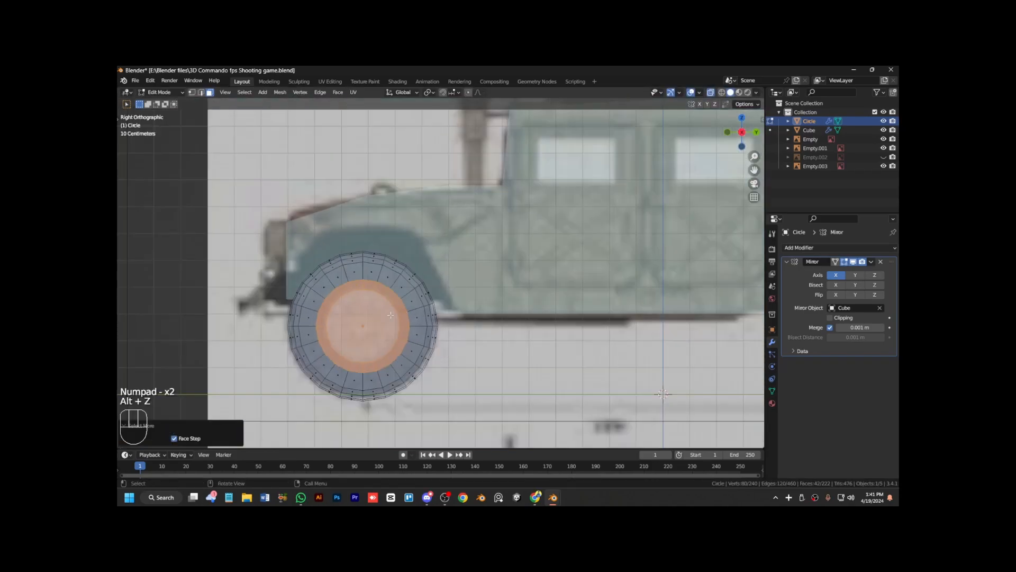
Select the edge loops around the hub on both wheel sides and scale them to 1.125 in side view.
{"action": "key", "text": "KP_4"}
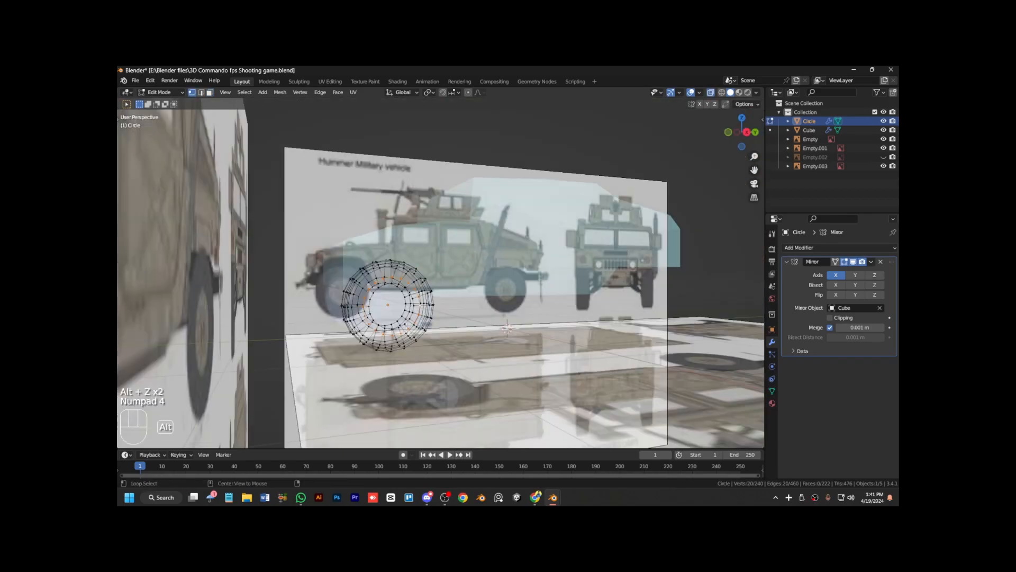
{"action": "key", "text": "KP_3"}
{"action": "key", "text": "s"}
{"action": "right_click", "coordinate": [455, 382]}
{"action": "key", "text": "s"}
{"action": "left_click", "coordinate": [481, 400]}
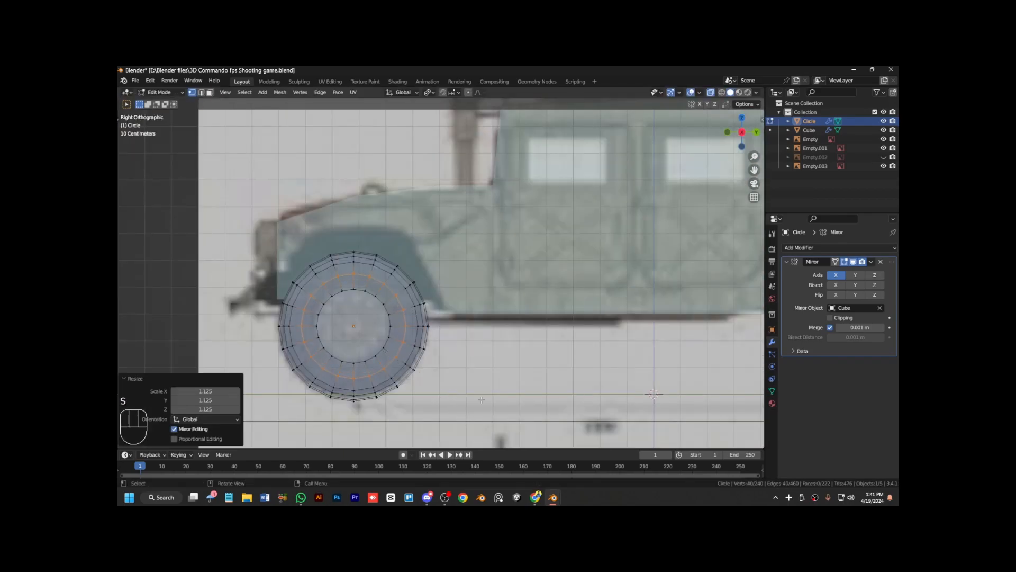
Isolate the wheel in local view, try smooth and auto-smooth shading on it and return it to flat shading.
{"action": "key", "text": "KP_4"}
{"action": "key", "text": "KP_4"}
{"action": "key", "text": "alt+z"}
{"action": "key", "text": "KP_Divide"}
{"action": "key", "text": "KP_Add"}
{"action": "key", "text": "Tab"}
{"action": "right_click", "coordinate": [563, 318]}
{"action": "left_click", "coordinate": [563, 317]}
{"action": "right_click", "coordinate": [564, 318]}
{"action": "left_click", "coordinate": [563, 327]}
{"action": "right_click", "coordinate": [563, 329]}
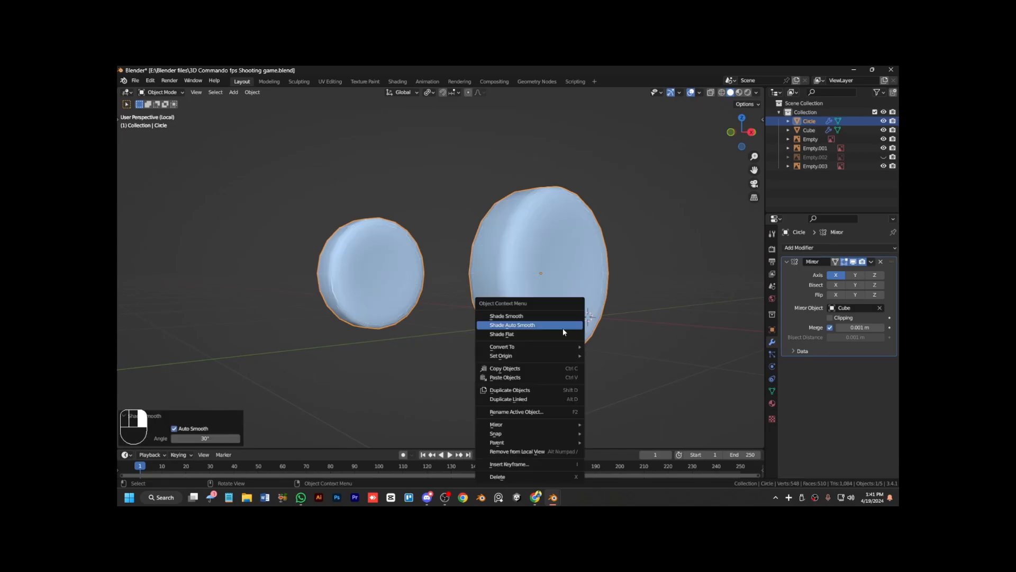
{"action": "left_click", "coordinate": [560, 335]}
Leave local view and select the hub faces on both sides of the wheel in face mode.
{"action": "key", "text": "KP_Divide"}
{"action": "key", "text": "KP_3"}
{"action": "key", "text": "alt+z"}
{"action": "left_click", "coordinate": [256, 312]}
{"action": "left_click", "coordinate": [256, 311]}
{"action": "key", "text": "Tab"}
{"action": "key", "text": "3"}
{"action": "left_click_drag", "start_coordinate": [271, 343], "coordinate": [258, 323]}
{"action": "key", "text": "ctrl+KP_4"}
{"action": "key", "text": "ctrl+KP_4"}
{"action": "key", "text": "ctrl+KP_4"}
{"action": "key", "text": "ctrl+KP_4"}
{"action": "key", "text": "ctrl+KP_4"}
{"action": "key", "text": "ctrl+KP_4"}
{"action": "key", "text": "ctrl+KP_4"}
{"action": "key", "text": "ctrl+KP_4"}
{"action": "key", "text": "ctrl+KP_4"}
{"action": "key", "text": "ctrl+KP_4"}
{"action": "key", "text": "KP_Add"}
{"action": "key", "text": "KP_Add"}
{"action": "key", "text": "ctrl+KP_4"}
{"action": "key", "text": "ctrl+KP_4"}
{"action": "key", "text": "ctrl+KP_4"}
{"action": "key", "text": "ctrl+KP_4"}
{"action": "key", "text": "KP_Add"}
{"action": "key", "text": "KP_6"}
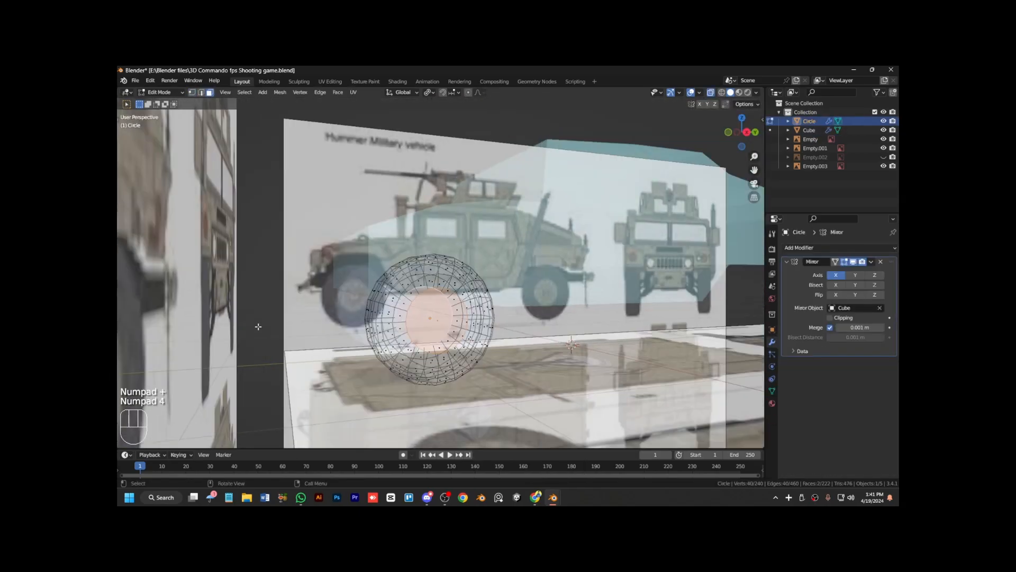
Select only the outer hub face of the wheel and isolate the wheel in local view.
{"action": "key", "text": "KP_3"}
{"action": "key", "text": "ctrl+KP_2"}
{"action": "key", "text": "ctrl+KP_2"}
{"action": "key", "text": "ctrl+KP_2"}
{"action": "key", "text": "ctrl+KP_2"}
{"action": "key", "text": "ctrl+KP_2"}
{"action": "key", "text": "ctrl+KP_2"}
{"action": "key", "text": "ctrl+KP_2"}
{"action": "left_click", "coordinate": [258, 327]}
{"action": "key", "text": "alt+z"}
{"action": "left_click", "coordinate": [430, 312]}
{"action": "key", "text": "alt+z"}
{"action": "key", "text": "KP_4"}
{"action": "key", "text": "KP_4"}
{"action": "key", "text": "KP_Divide"}
{"action": "key", "text": "alt+z"}
{"action": "key", "text": "KP_Add"}
{"action": "key", "text": "KP_Add"}
{"action": "key", "text": "KP_Add"}
{"action": "key", "text": "ctrl+KP_6"}
{"action": "key", "text": "ctrl+KP_6"}
{"action": "key", "text": "ctrl+KP_6"}
{"action": "key", "text": "ctrl+KP_6"}
{"action": "key", "text": "ctrl+KP_6"}
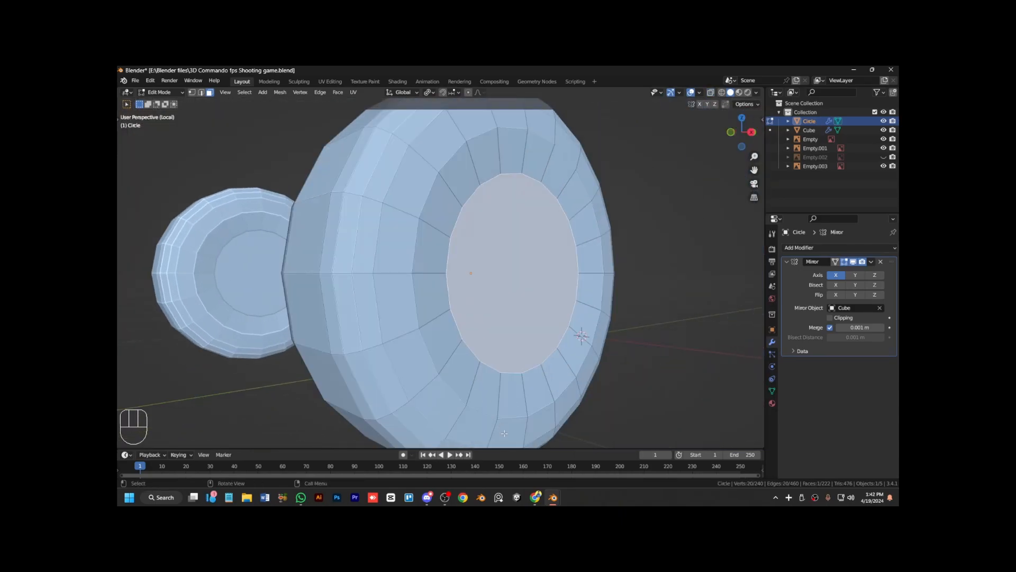
Inset the outer hub face, move it along X and inset it again by 0.01241 m.
{"action": "key", "text": "i"}
{"action": "left_click", "coordinate": [486, 405]}
{"action": "key", "text": "g"}
{"action": "key", "text": "x"}
{"action": "left_click", "coordinate": [502, 413]}
{"action": "key", "text": "i"}
{"action": "left_click", "coordinate": [500, 406]}
{"action": "key", "text": "s"}
{"action": "right_click", "coordinate": [524, 409]}
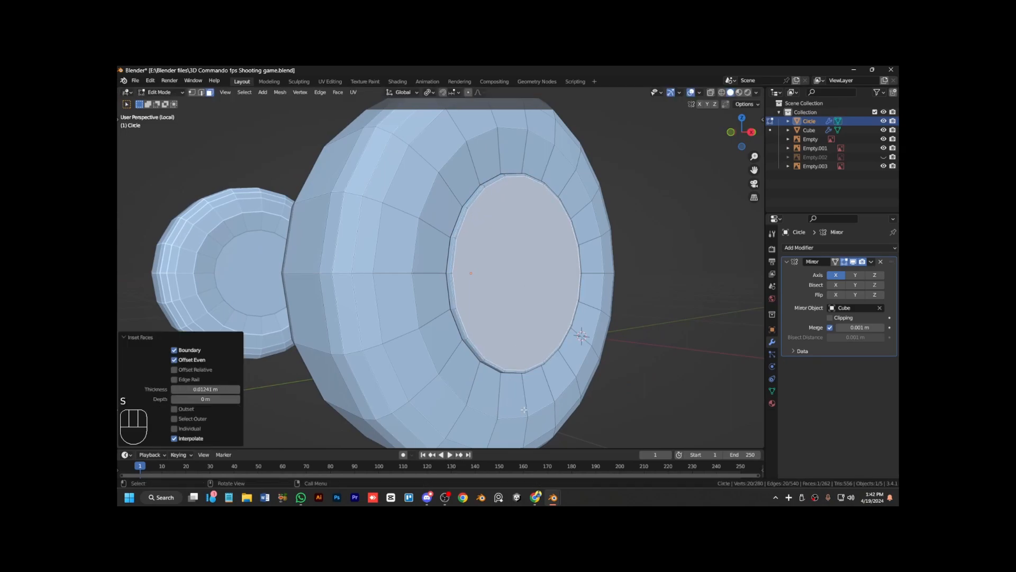
Extrude the outer hub face and scale it to 0.975 to form the rim lip.
{"action": "key", "text": "ctrl+KP_Add"}
{"action": "key", "text": "ctrl+KP_Subtract"}
{"action": "key", "text": "g"}
{"action": "key", "text": "x"}
{"action": "right_click", "coordinate": [540, 396]}
{"action": "key", "text": "e"}
{"action": "left_click", "coordinate": [541, 404]}
{"action": "key", "text": "s"}
{"action": "left_click", "coordinate": [540, 402]}
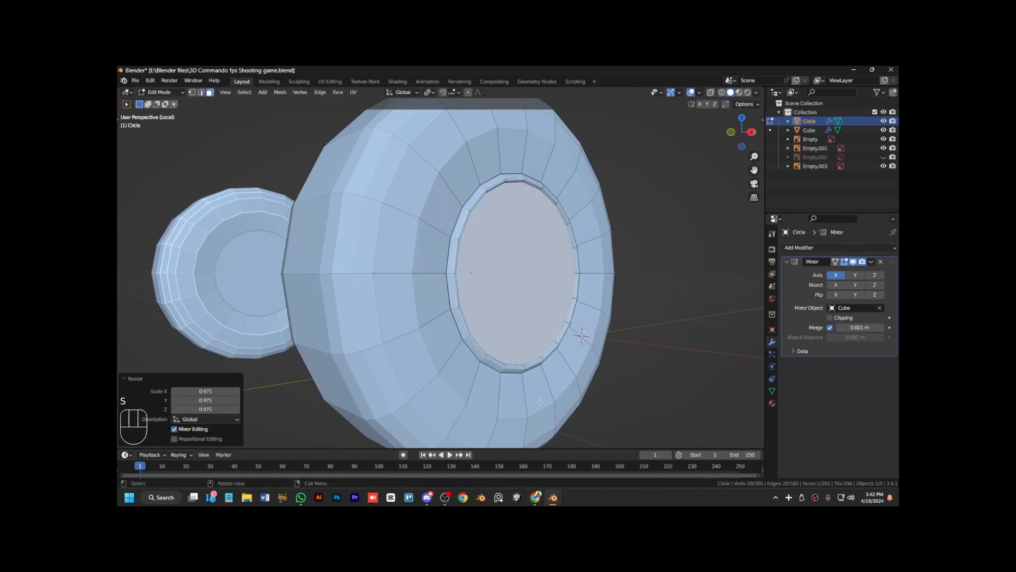
Inset the hub face and extrude it 0.024305 m as a central hub cap, scaling the cap down.
{"action": "key", "text": "i"}
{"action": "left_click", "coordinate": [540, 356]}
{"action": "key", "text": "e"}
{"action": "left_click", "coordinate": [540, 355]}
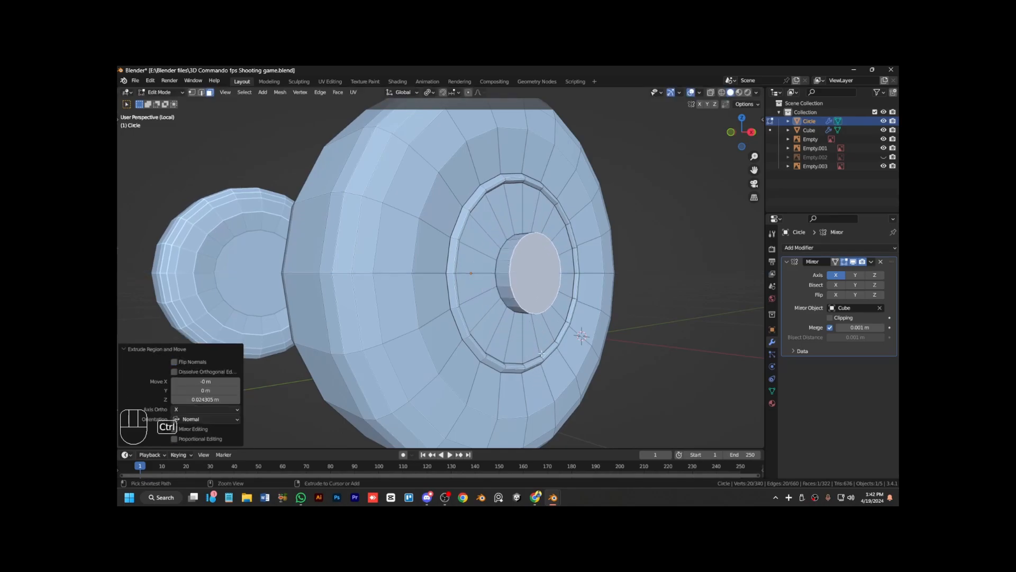
{"action": "key", "text": "ctrl+KP_Add"}
{"action": "key", "text": "s"}
{"action": "left_click", "coordinate": [540, 336]}
{"action": "key", "text": "ctrl+KP_Subtract"}
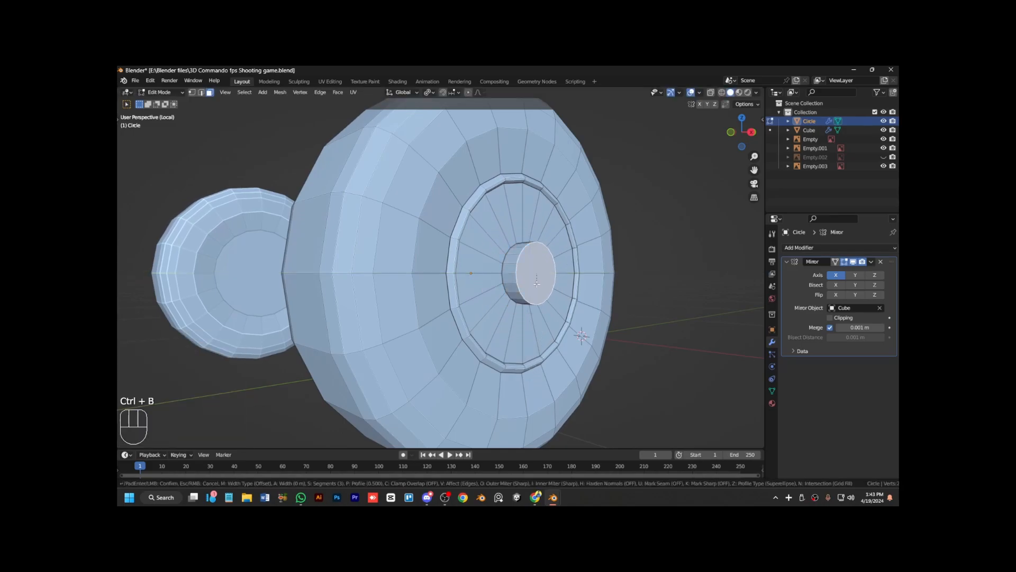
Bevel the front edge of the central hub cap with three segments and adjust the position of the bevelled ring.
{"action": "left_click", "coordinate": [563, 300]}
{"action": "key", "text": "g"}
{"action": "left_click", "coordinate": [561, 300]}
{"action": "key", "text": "Tab"}
{"action": "key", "text": "Tab"}
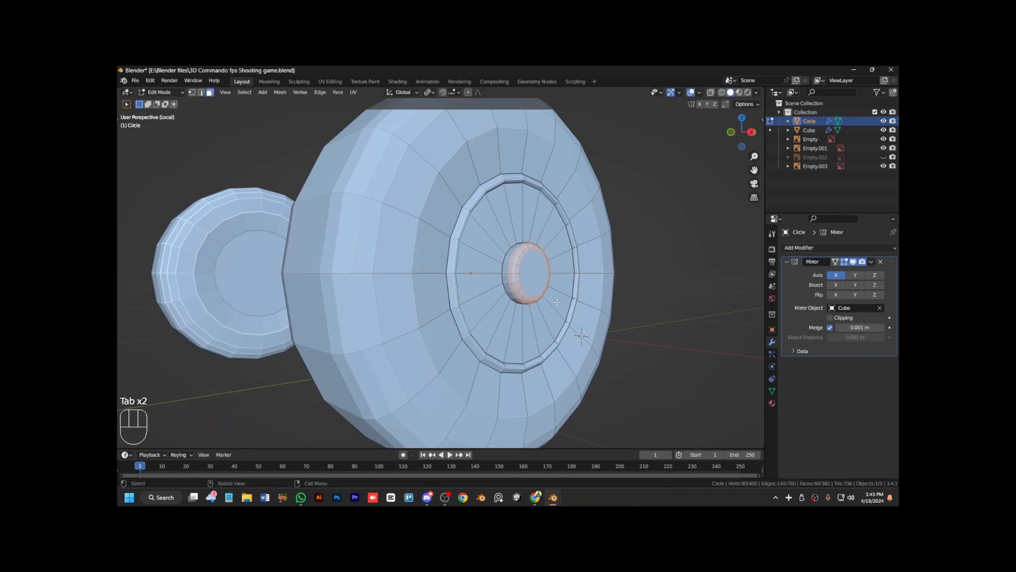
Add concentric edge loops near the inner and outer borders of the disc around the hub cap.
{"action": "left_click", "coordinate": [564, 300]}
{"action": "key", "text": "KP_1"}
{"action": "key", "text": "KP_3"}
{"action": "key", "text": "KP_Add"}
{"action": "key", "text": "KP_Add"}
{"action": "key", "text": "KP_Add"}
{"action": "key", "text": "KP_4"}
{"action": "key", "text": "KP_4"}
{"action": "key", "text": "KP_Subtract"}
{"action": "key", "text": "KP_Subtract"}
{"action": "key", "text": "KP_Subtract"}
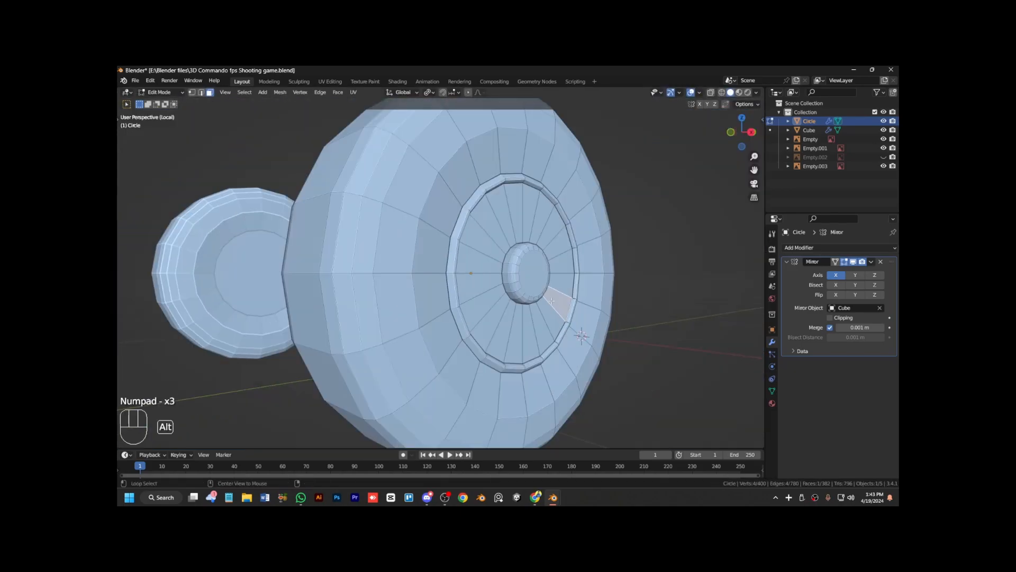
{"action": "left_click", "coordinate": [609, 384]}
{"action": "key", "text": "Tab"}
{"action": "key", "text": "Tab"}
{"action": "key", "text": "KP_3"}
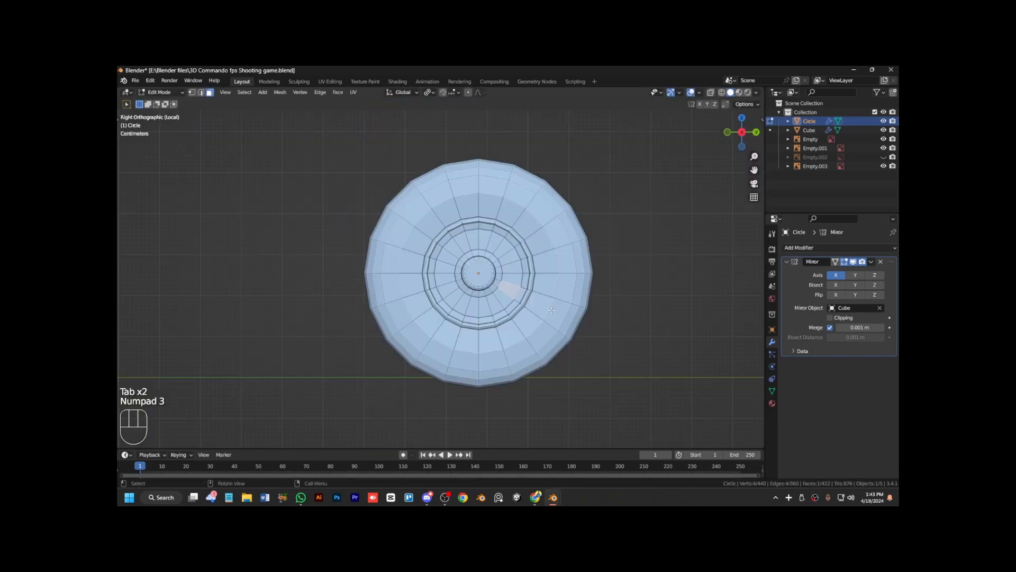
Duplicate a face of the rim disc, subdivide and round it into a circle, and scale it to bolt size.
{"action": "key", "text": "shift+d"}
{"action": "right_click", "coordinate": [552, 310]}
{"action": "key", "text": "q"}
{"action": "right_click", "coordinate": [552, 310]}
{"action": "mouse_move", "coordinate": [546, 267]}
{"action": "left_click", "coordinate": [604, 277]}
{"action": "key", "text": "s"}
{"action": "left_click", "coordinate": [560, 312]}
{"action": "scroll", "coordinate": [559, 312], "scroll_direction": "up", "scroll_amount": 5}
Snap the 3D cursor to the wheel's centre and spin the bolt circle 360° around X in 10 steps with Use Duplicates.
{"action": "key", "text": "Tab"}
{"action": "right_click", "coordinate": [558, 312]}
{"action": "key", "text": "shift+s"}
{"action": "left_click", "coordinate": [576, 336]}
{"action": "key", "text": "Tab"}
{"action": "left_click", "coordinate": [608, 310]}
{"action": "key", "text": "alt+e"}
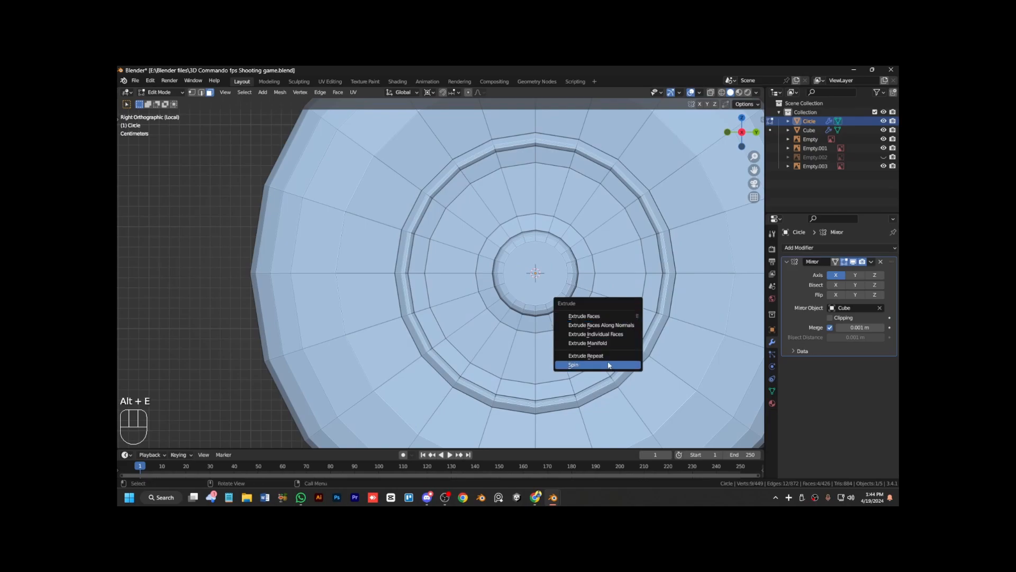
{"action": "left_click", "coordinate": [602, 365]}
{"action": "left_click", "coordinate": [174, 355]}
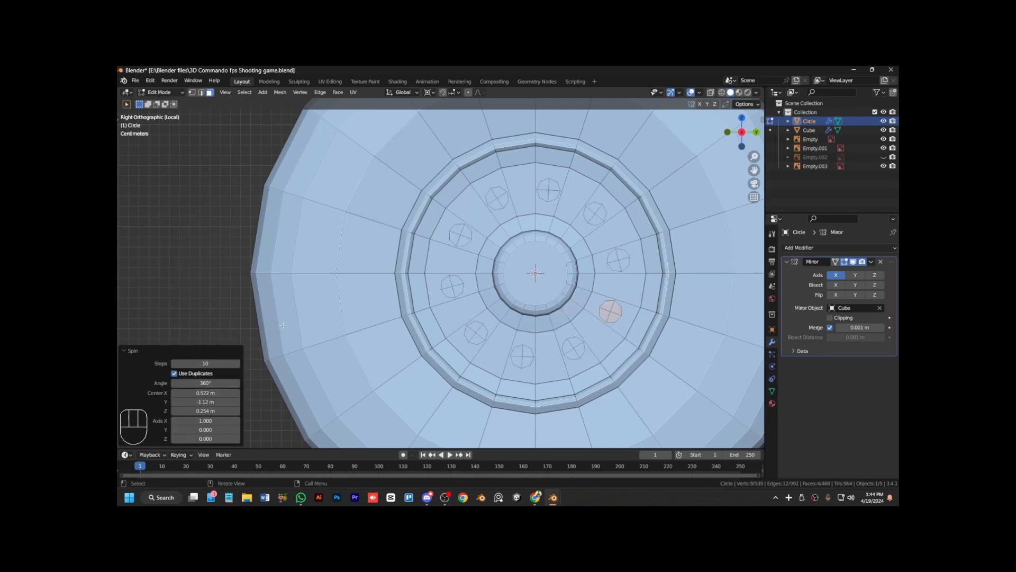
Select the linked wheel mesh and invert the selection so all bolt circles are selected.
{"action": "scroll", "coordinate": [505, 273], "scroll_direction": "down", "scroll_amount": 4}
{"action": "key", "text": "Tab"}
{"action": "key", "text": "Tab"}
{"action": "key", "text": "KP_Add"}
{"action": "left_click", "coordinate": [674, 355]}
{"action": "key", "text": "l"}
{"action": "key", "text": "ctrl+i"}
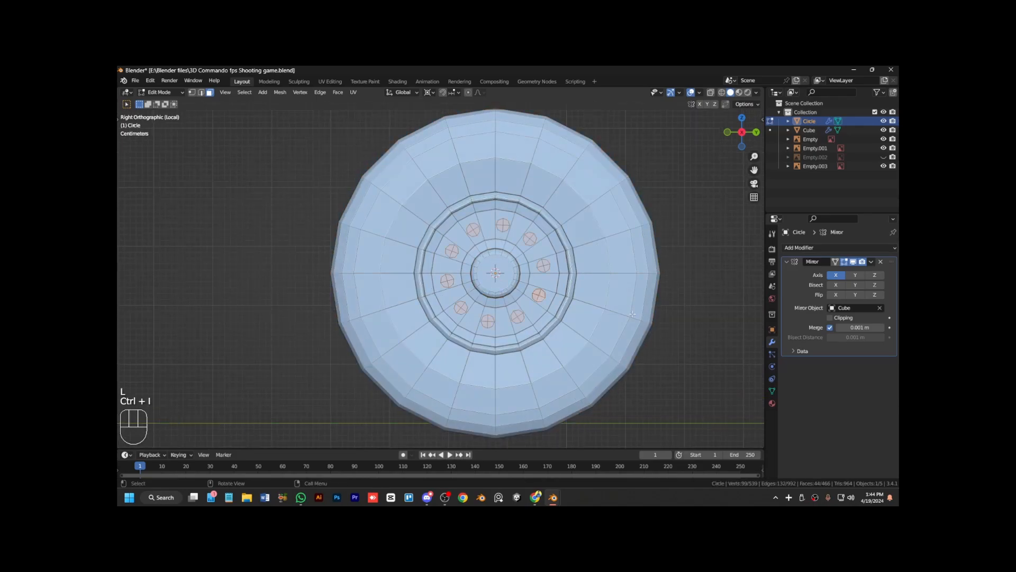
Switch to vertex mode, invert the selection and hide the wheel mesh, leaving only the bolt circles.
{"action": "key", "text": "KP_4"}
{"action": "scroll", "coordinate": [529, 331], "scroll_direction": "down", "scroll_amount": 2}
{"action": "key", "text": "1"}
{"action": "key", "text": "ctrl+KP_Subtract"}
{"action": "key", "text": "ctrl+KP_Subtract"}
{"action": "key", "text": "ctrl+KP_Subtract"}
{"action": "scroll", "coordinate": [529, 330], "scroll_direction": "up", "scroll_amount": 1}
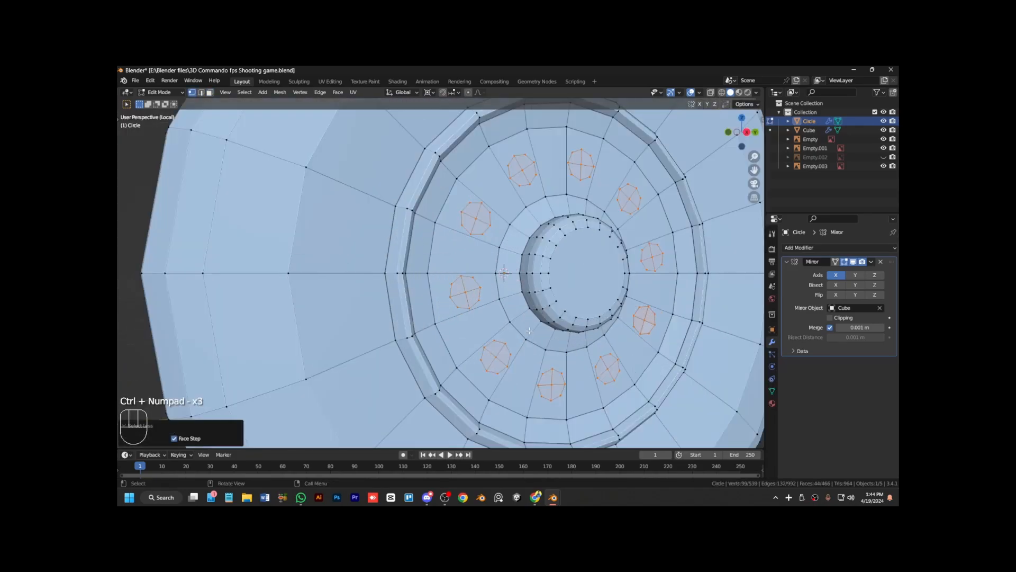
{"action": "key", "text": "ctrl+i"}
{"action": "key", "text": "h"}
{"action": "key", "text": "KP_3"}
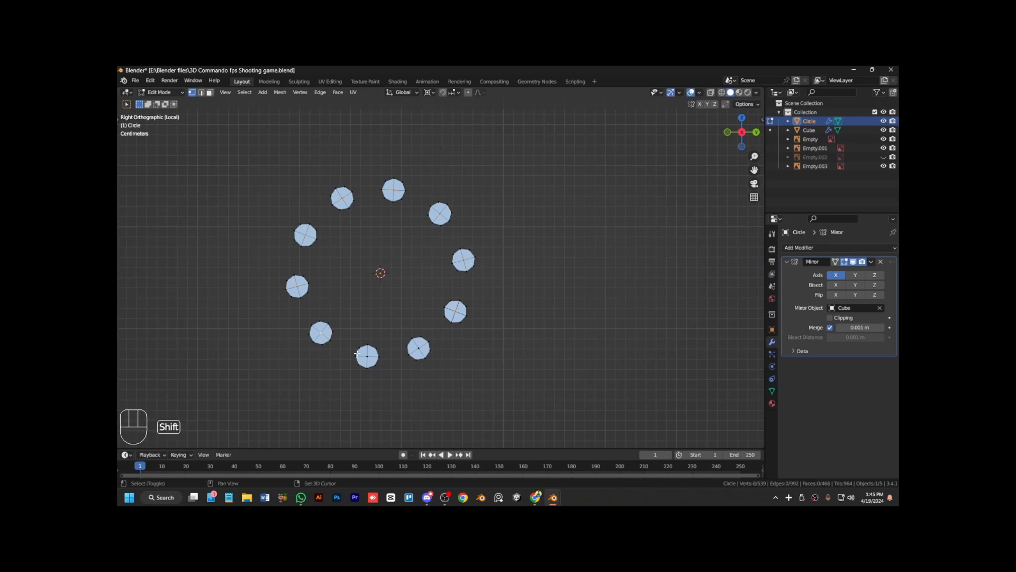
Dissolve the centre vertices of all the bolt circles.
{"action": "key", "text": "x"}
{"action": "left_click", "coordinate": [413, 396]}
{"action": "left_click", "coordinate": [456, 312]}
{"action": "key", "text": "x"}
{"action": "left_click", "coordinate": [446, 326]}
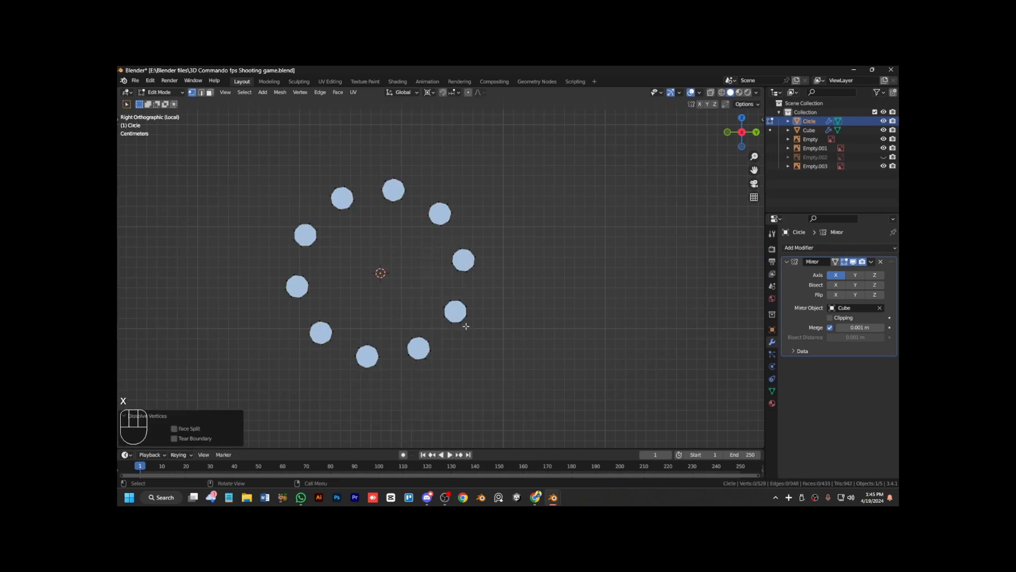
Reveal the hidden wheel mesh and invert the selection to select all the bolt faces.
{"action": "key", "text": "alt+h"}
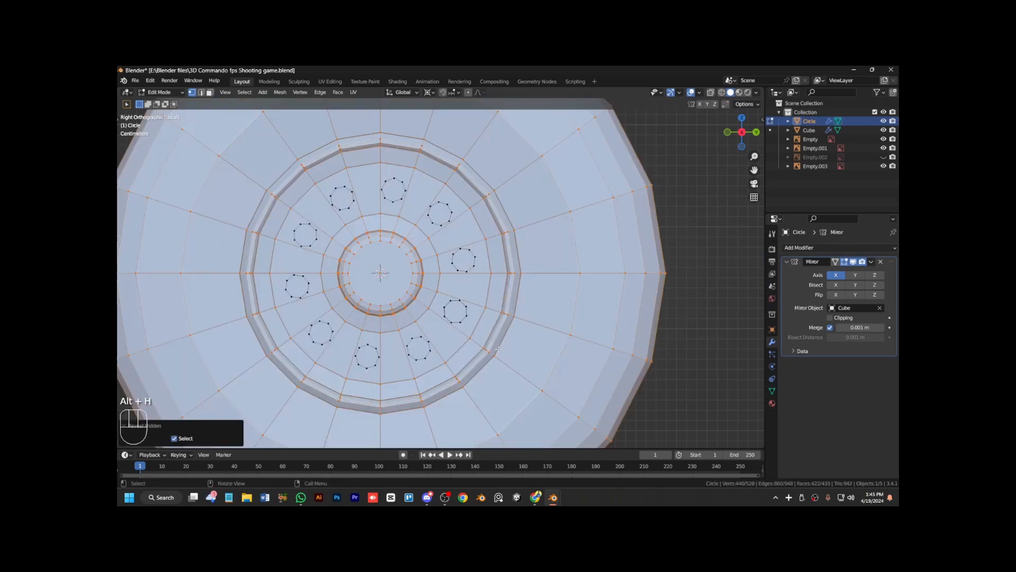
{"action": "key", "text": "ctrl+i"}
{"action": "key", "text": "KP_4"}
{"action": "key", "text": "KP_4"}
{"action": "key", "text": "KP_Subtract"}
{"action": "key", "text": "KP_Subtract"}
{"action": "key", "text": "KP_Subtract"}
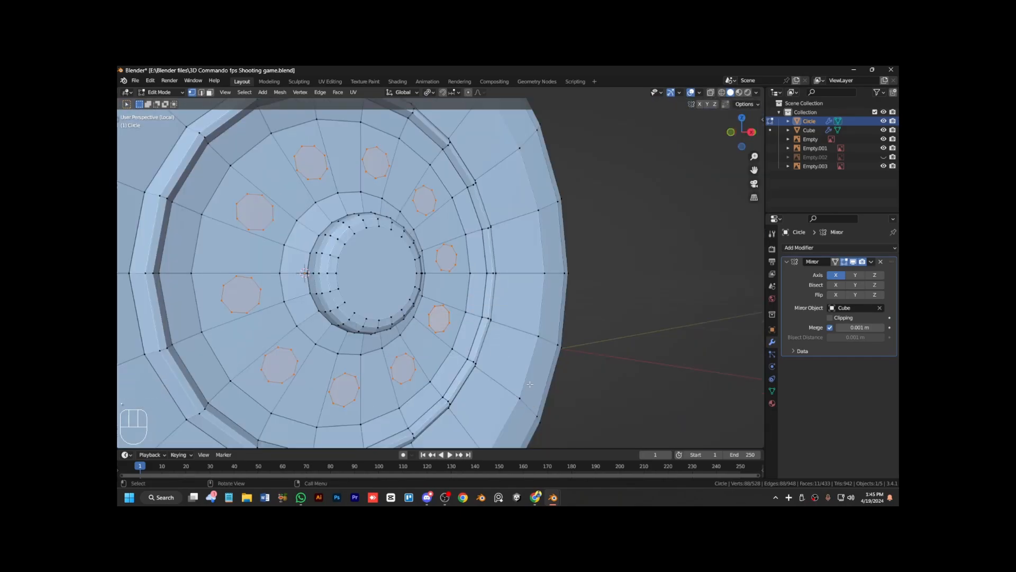
Extrude the selected bolt faces, inset them about 0.007 m and extrude again, leaving the wheel's isolated view after finishing the bolts.
{"action": "key", "text": "e"}
{"action": "left_click", "coordinate": [556, 397]}
{"action": "key", "text": "i"}
{"action": "left_click", "coordinate": [577, 408]}
{"action": "key", "text": "e"}
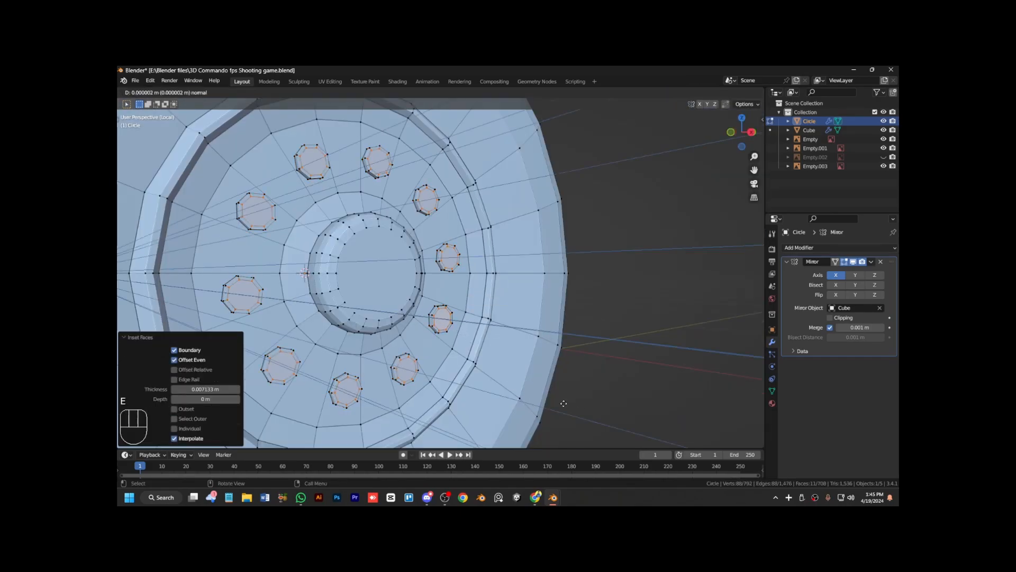
{"action": "left_click", "coordinate": [569, 404]}
{"action": "scroll", "coordinate": [612, 396], "scroll_direction": "down", "scroll_amount": 7}
{"action": "key", "text": "Tab"}
{"action": "key", "text": "KP_Divide"}
Examine the whole vehicle and its mirrored wheels from several angles and against the front reference image.
{"action": "key", "text": "KP_6"}
{"action": "key", "text": "KP_6"}
{"action": "key", "text": "KP_Subtract"}
{"action": "key", "text": "KP_8"}
{"action": "key", "text": "KP_4"}
{"action": "key", "text": "KP_4"}
{"action": "key", "text": "KP_4"}
{"action": "key", "text": "KP_4"}
{"action": "key", "text": "KP_4"}
{"action": "key", "text": "KP_4"}
{"action": "key", "text": "KP_6"}
{"action": "key", "text": "KP_6"}
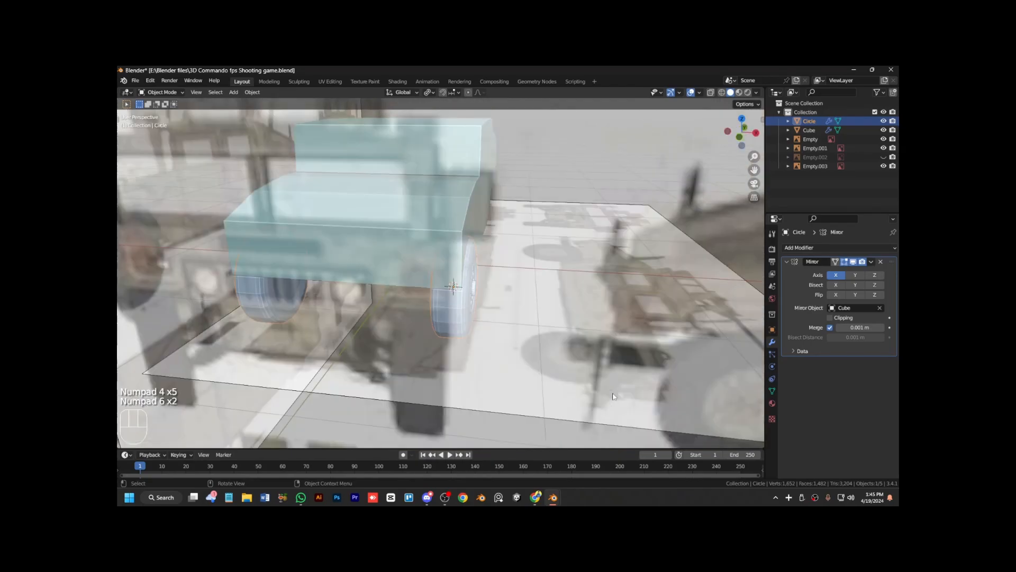
{"action": "key", "text": "KP_3"}
{"action": "key", "text": "KP_Subtract"}
{"action": "key", "text": "KP_Subtract"}
{"action": "key", "text": "KP_Subtract"}
{"action": "key", "text": "ctrl+KP_8"}
{"action": "key", "text": "ctrl+KP_8"}
{"action": "key", "text": "ctrl+KP_8"}
{"action": "key", "text": "ctrl+KP_8"}
{"action": "key", "text": "ctrl+KP_8"}
{"action": "key", "text": "ctrl+KP_8"}
{"action": "key", "text": "KP_1"}
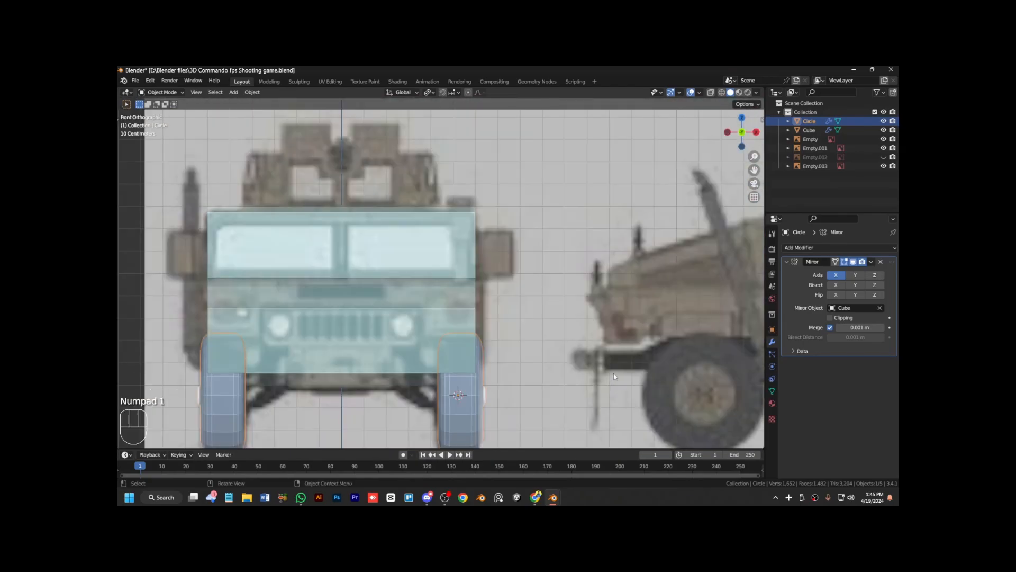
Select the body's side vertices from the window line down and move them about 0.042 m outward along X.
{"action": "left_click", "coordinate": [453, 322]}
{"action": "key", "text": "Tab"}
{"action": "left_click", "coordinate": [517, 393], "text": "alt"}
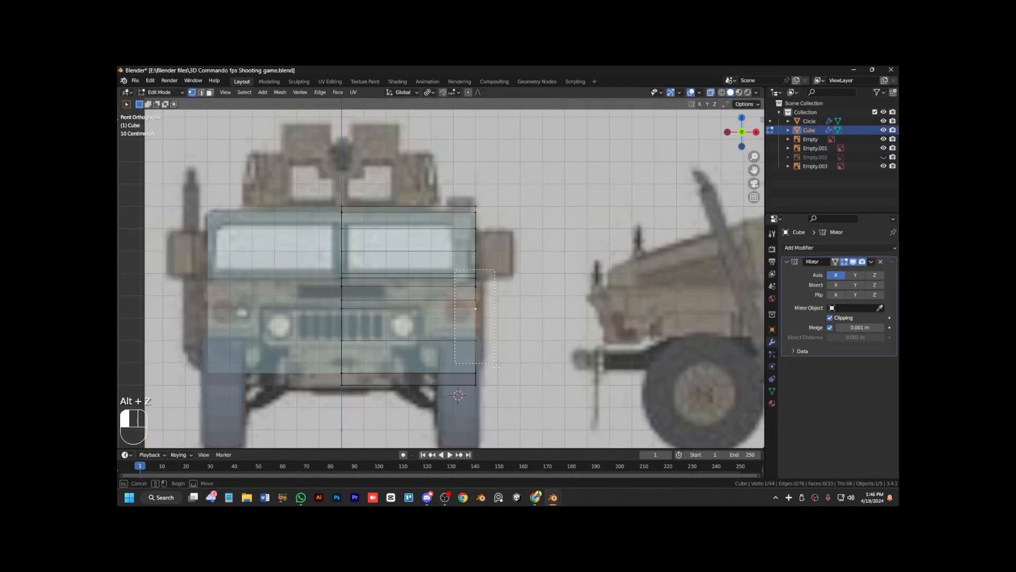
{"action": "key", "text": "KP_3"}
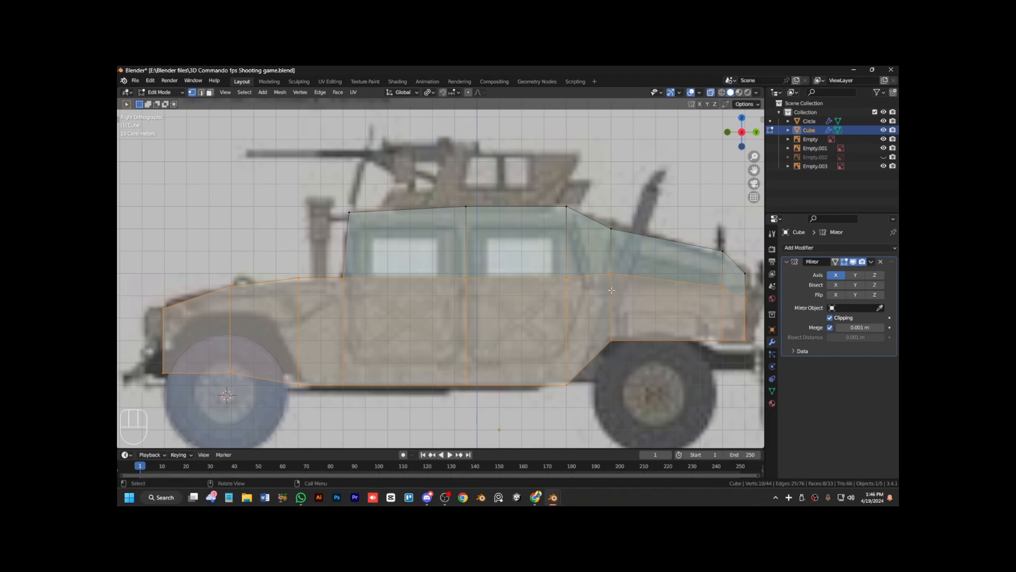
{"action": "key", "text": "KP_1"}
{"action": "key", "text": "g"}
{"action": "key", "text": "x"}
{"action": "left_click", "coordinate": [552, 314]}
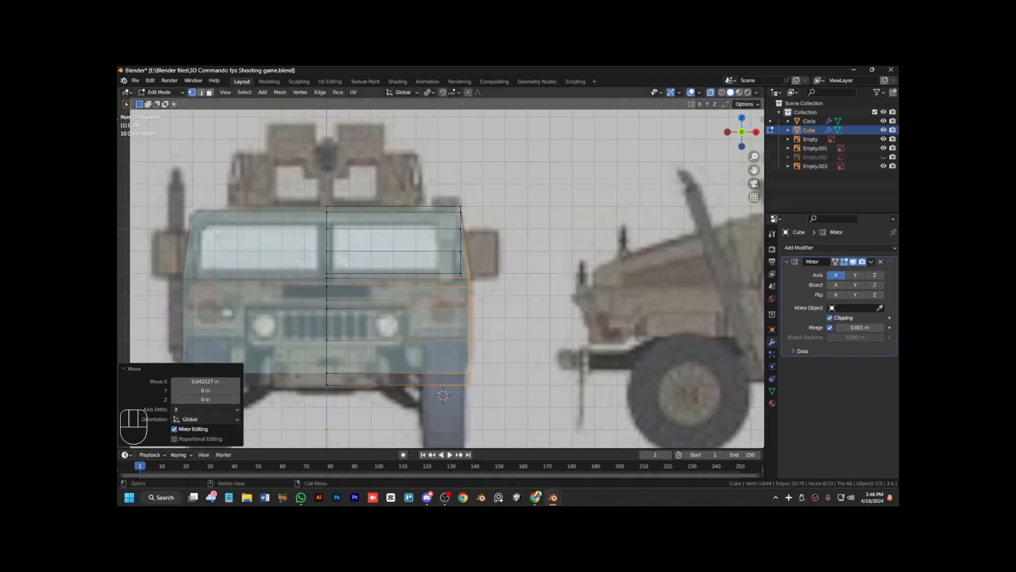
Reposition the vertices at the start and end of the sloping rear roof to match the side reference.
{"action": "key", "text": "KP_3"}
{"action": "key", "text": "alt+a"}
{"action": "left_click_drag", "start_coordinate": [613, 224], "coordinate": [629, 238]}
{"action": "key", "text": "g"}
{"action": "left_click", "coordinate": [629, 233]}
{"action": "left_click_drag", "start_coordinate": [741, 241], "coordinate": [724, 270]}
{"action": "key", "text": "g"}
{"action": "left_click", "coordinate": [723, 272]}
Fine-tune the upper rear vertices and move the tail's lower vertices about 0.052 m backward along Y.
{"action": "key", "text": "KP_Subtract"}
{"action": "key", "text": "ctrl+KP_6"}
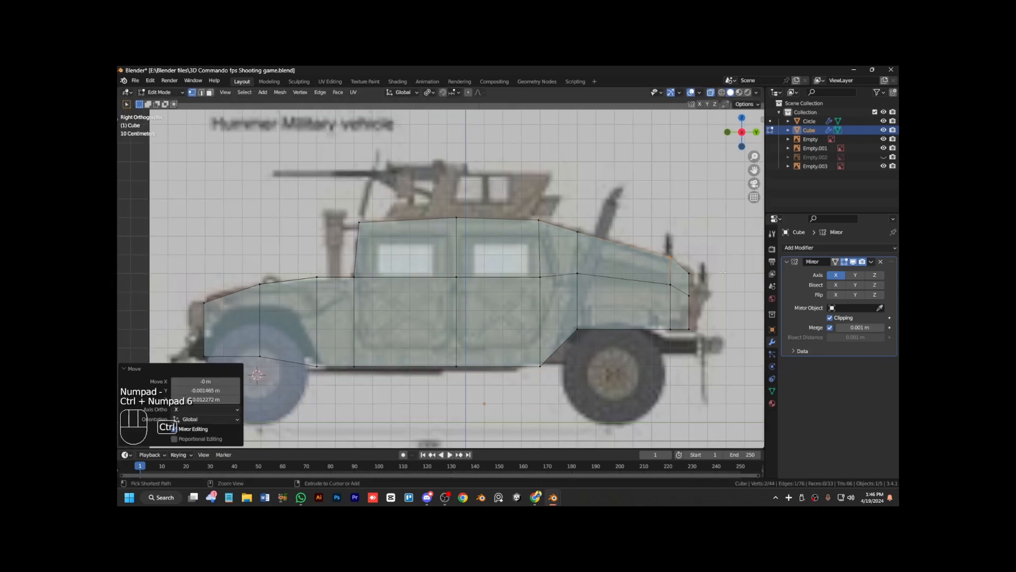
{"action": "key", "text": "ctrl+KP_6"}
{"action": "key", "text": "ctrl+KP_6"}
{"action": "key", "text": "ctrl+KP_6"}
{"action": "key", "text": "ctrl+KP_6"}
{"action": "key", "text": "ctrl+KP_6"}
{"action": "key", "text": "ctrl+KP_6"}
{"action": "key", "text": "ctrl+KP_6"}
{"action": "key", "text": "g"}
{"action": "left_click", "coordinate": [654, 288]}
{"action": "left_click_drag", "start_coordinate": [623, 345], "coordinate": [594, 289]}
{"action": "key", "text": "g"}
{"action": "key", "text": "y"}
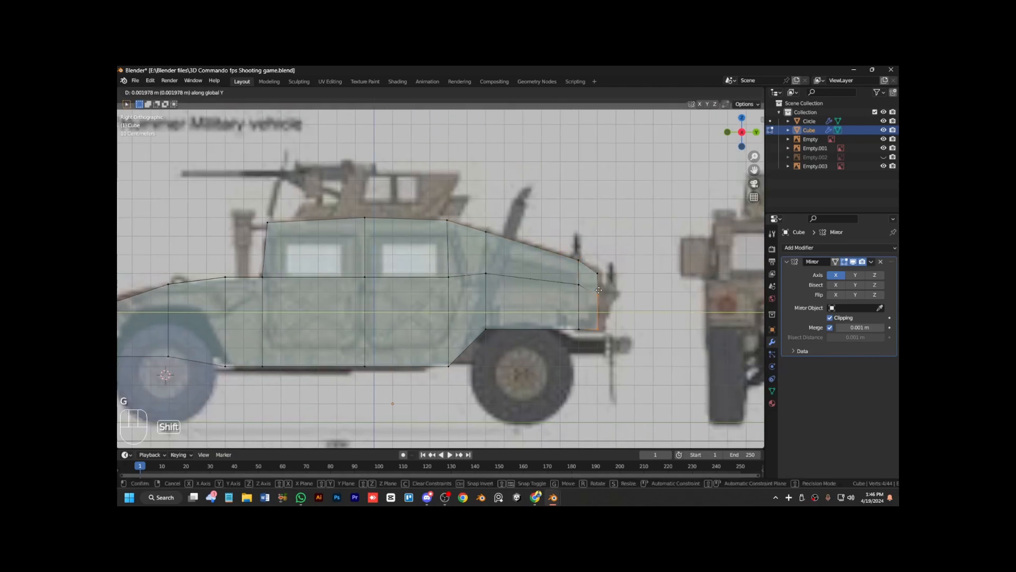
{"action": "left_click", "coordinate": [621, 295]}
{"action": "key", "text": "KP_Subtract"}
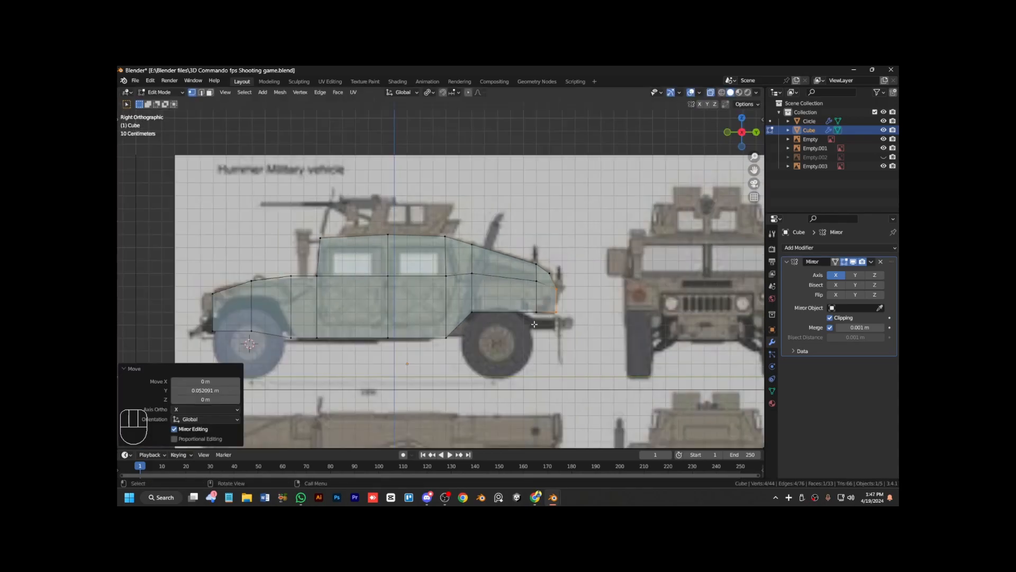
Cut the front wheel arch outline into the body side with the Knife tool, following the side reference.
{"action": "key", "text": "KP_4"}
{"action": "key", "text": "KP_4"}
{"action": "key", "text": "alt+z"}
{"action": "key", "text": "KP_4"}
{"action": "key", "text": "KP_1"}
{"action": "key", "text": "KP_3"}
{"action": "key", "text": "alt+z"}
{"action": "scroll", "coordinate": [250, 334], "scroll_direction": "up", "scroll_amount": 3}
{"action": "key", "text": "ctrl+KP_4"}
{"action": "key", "text": "ctrl+KP_4"}
{"action": "key", "text": "ctrl+KP_4"}
{"action": "key", "text": "ctrl+KP_4"}
{"action": "key", "text": "ctrl+KP_4"}
{"action": "key", "text": "ctrl+KP_4"}
{"action": "key", "text": "ctrl+KP_4"}
{"action": "key", "text": "ctrl+KP_4"}
{"action": "key", "text": "ctrl+KP_4"}
{"action": "key", "text": "ctrl+KP_4"}
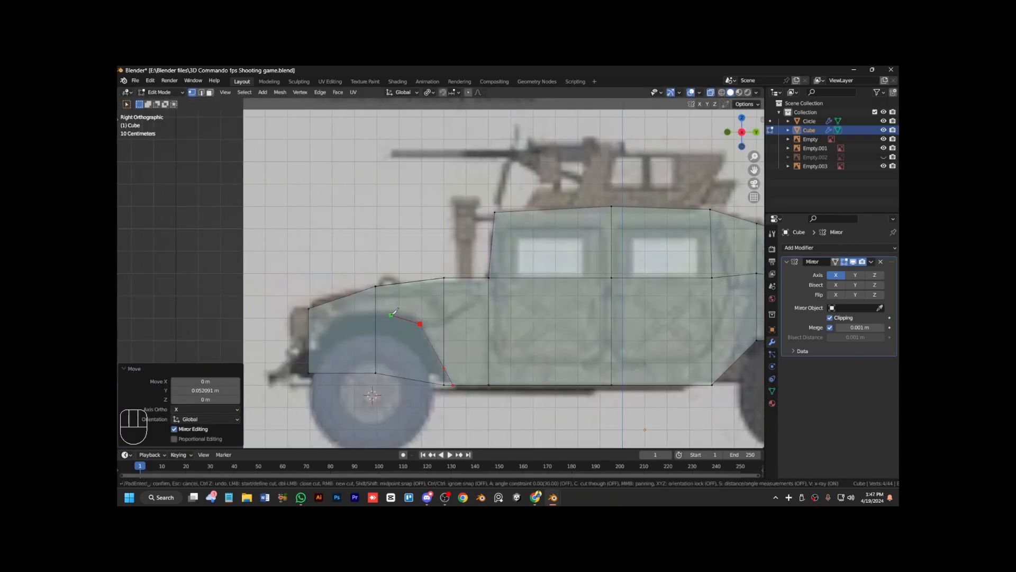
{"action": "key", "text": "Return"}
Add a vertical edge loop to the rear body section and slide it above the rear wheel, close to the tail.
{"action": "key", "text": "ctrl+KP_6"}
{"action": "key", "text": "ctrl+KP_6"}
{"action": "key", "text": "ctrl+KP_6"}
{"action": "key", "text": "ctrl+KP_6"}
{"action": "key", "text": "ctrl+KP_6"}
{"action": "key", "text": "ctrl+KP_6"}
{"action": "key", "text": "ctrl+KP_6"}
{"action": "key", "text": "ctrl+KP_6"}
{"action": "key", "text": "ctrl+KP_6"}
{"action": "key", "text": "ctrl+KP_6"}
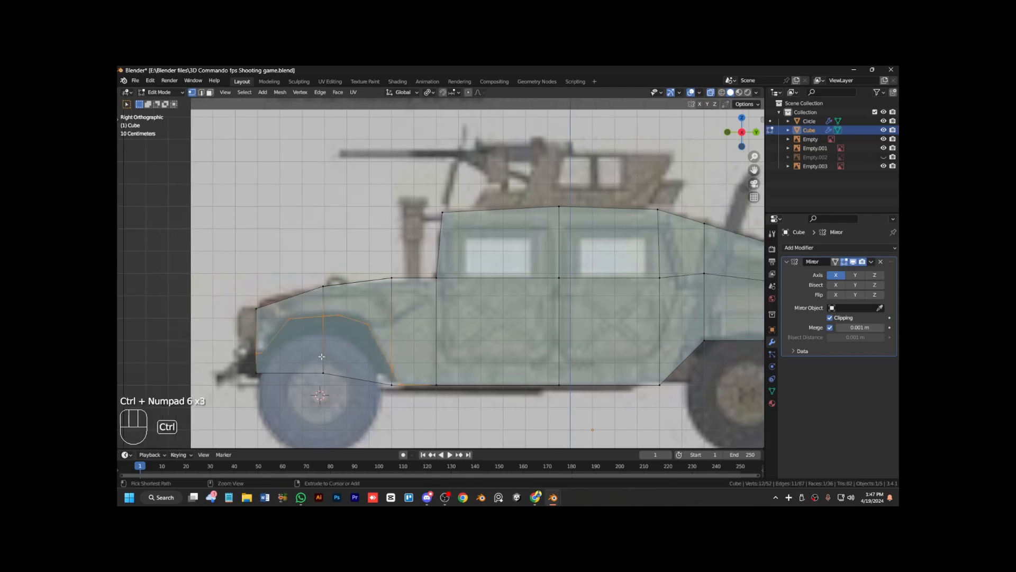
{"action": "left_click", "coordinate": [578, 321]}
{"action": "left_click", "coordinate": [604, 331]}
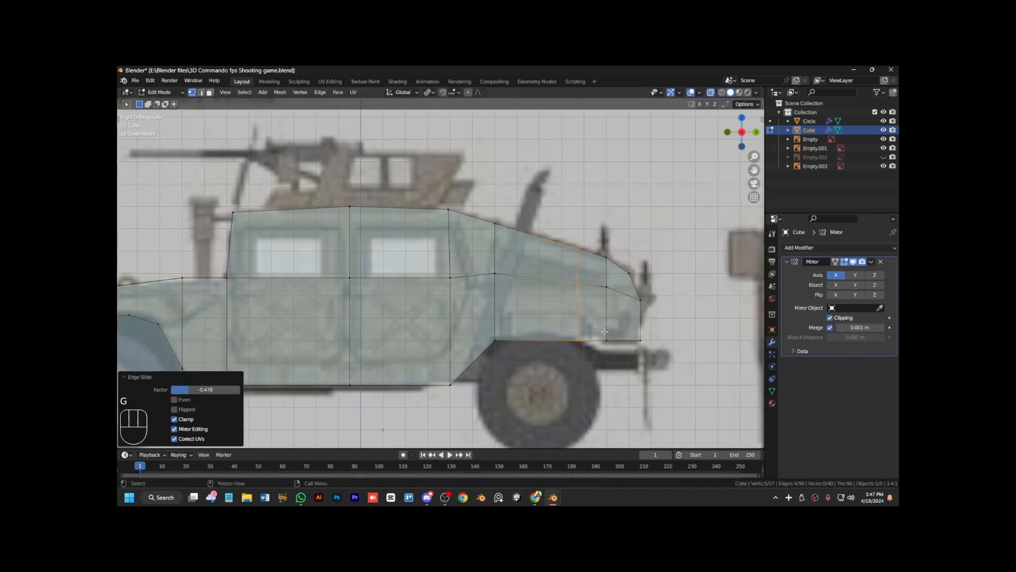
Cut the rear wheel arch outline into the body side with the Knife tool.
{"action": "key", "text": "l"}
{"action": "right_click", "coordinate": [472, 351]}
{"action": "left_click", "coordinate": [501, 379]}
{"action": "key", "text": "k"}
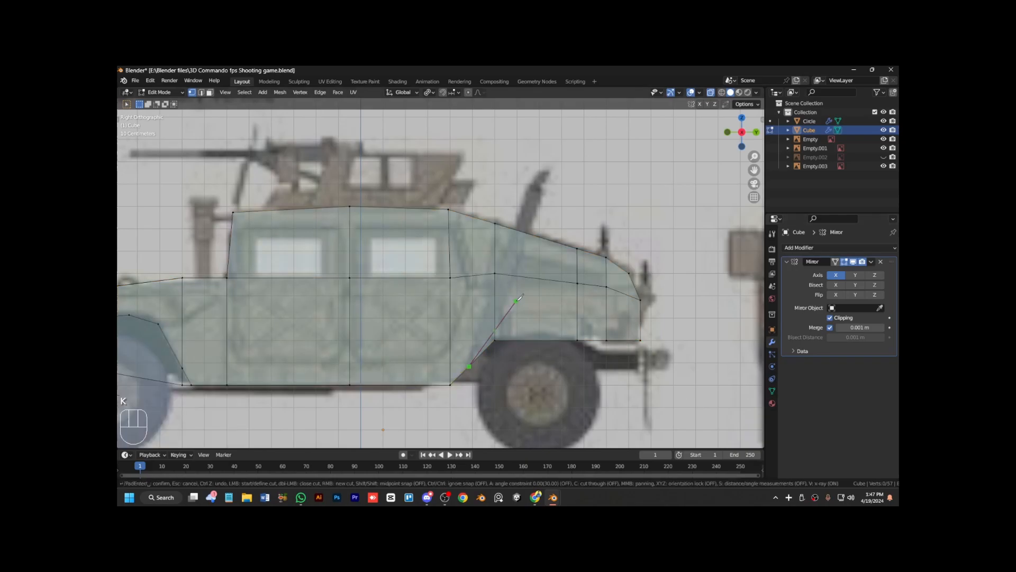
{"action": "key", "text": "Return"}
Inspect the body from the front and side with X-ray off and isolate it in local view.
{"action": "key", "text": "alt+z"}
{"action": "key", "text": "KP_4"}
{"action": "key", "text": "KP_4"}
{"action": "key", "text": "KP_1"}
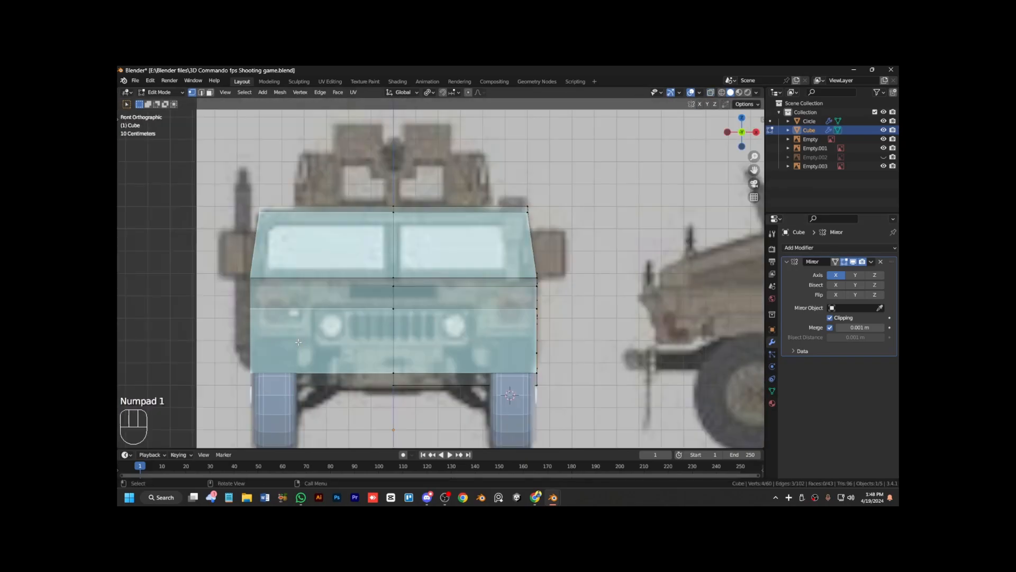
{"action": "key", "text": "KP_3"}
{"action": "key", "text": "KP_8"}
{"action": "key", "text": "KP_Divide"}
{"action": "key", "text": "KP_4"}
{"action": "key", "text": "KP_4"}
{"action": "key", "text": "KP_4"}
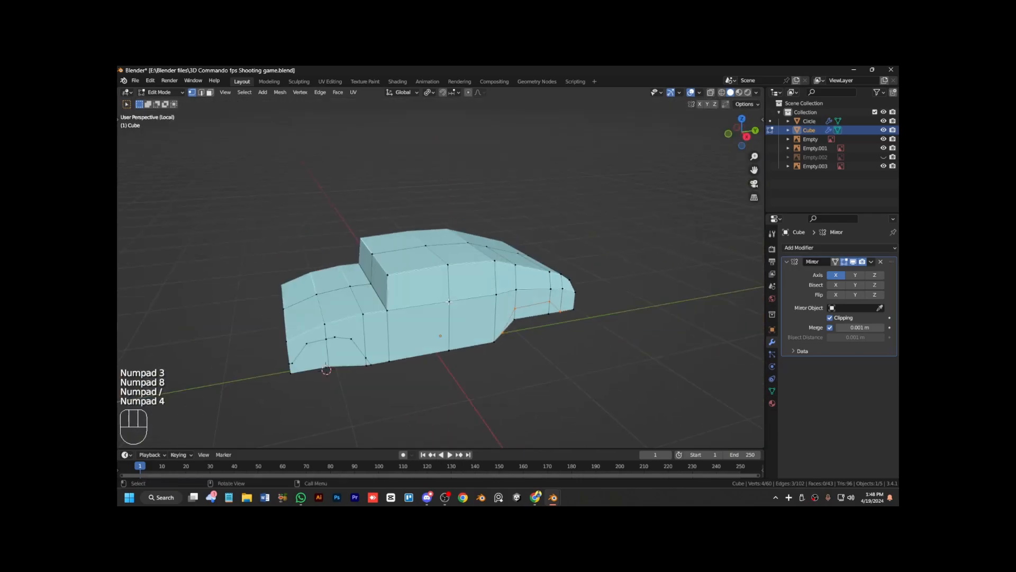
Add a single centred lengthwise edge loop through the body half and another along its underside.
{"action": "key", "text": "ctrl+r"}
{"action": "double_click", "coordinate": [449, 302]}
{"action": "key", "text": "ctrl+KP_2"}
{"action": "key", "text": "ctrl+KP_2"}
{"action": "key", "text": "ctrl+KP_2"}
{"action": "key", "text": "KP_2"}
{"action": "key", "text": "KP_2"}
{"action": "key", "text": "ctrl+r"}
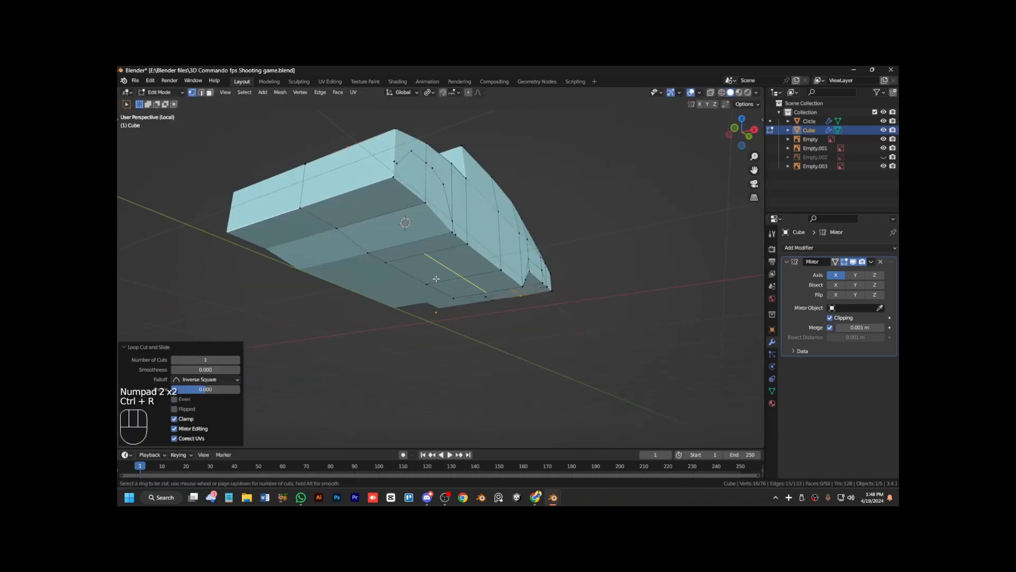
{"action": "left_click", "coordinate": [424, 253]}
{"action": "key", "text": "KP_6"}
{"action": "key", "text": "KP_6"}
{"action": "key", "text": "KP_6"}
{"action": "key", "text": "KP_6"}
{"action": "key", "text": "KP_Subtract"}
{"action": "left_click", "coordinate": [587, 162]}
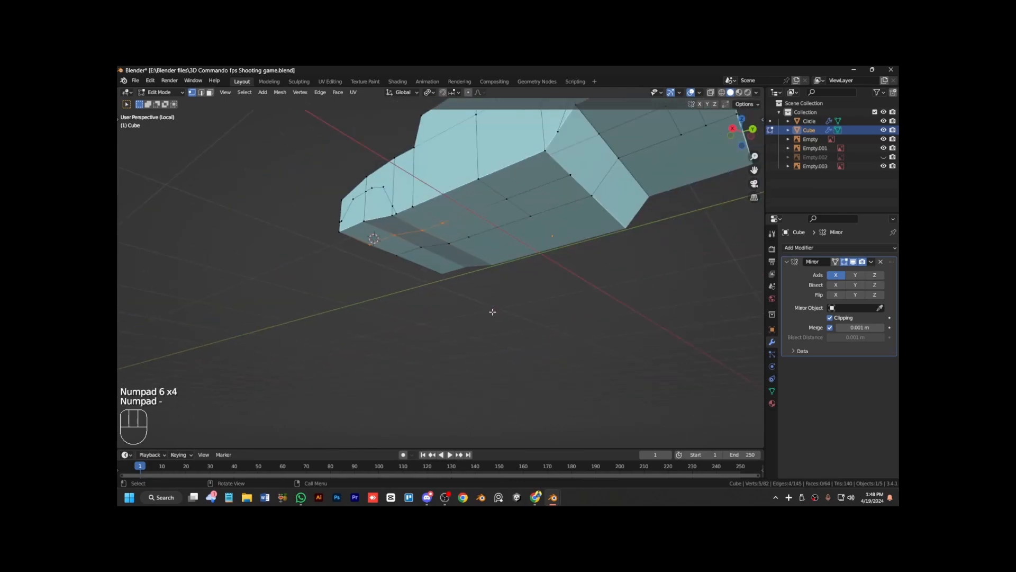
Knife-cut the slanted underside face ahead of the rear wheel, from the arch edge to the lengthwise loop.
{"action": "scroll", "coordinate": [568, 188], "scroll_direction": "down", "scroll_amount": 5}
{"action": "key", "text": "KP_Add"}
{"action": "key", "text": "KP_Add"}
{"action": "key", "text": "KP_Add"}
{"action": "key", "text": "ctrl+KP_8"}
{"action": "key", "text": "ctrl+KP_8"}
{"action": "key", "text": "ctrl+KP_8"}
{"action": "key", "text": "ctrl+KP_8"}
{"action": "key", "text": "ctrl+KP_8"}
{"action": "key", "text": "ctrl+KP_6"}
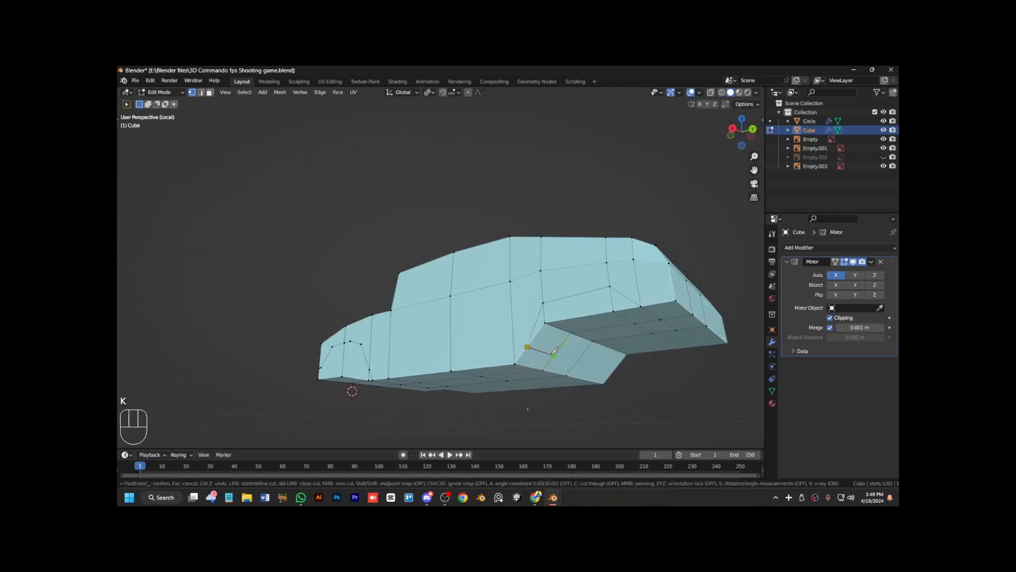
{"action": "key", "text": "Return"}
Level the two vertices of the new rear underside cut by scaling them to 0 along Z.
{"action": "key", "text": "KP_1"}
{"action": "key", "text": "KP_9"}
{"action": "key", "text": "a"}
{"action": "key", "text": "ctrl+z"}
{"action": "key", "text": "s"}
{"action": "key", "text": "z"}
{"action": "key", "text": "0"}
{"action": "key", "text": "Return"}
{"action": "key", "text": "KP_1"}
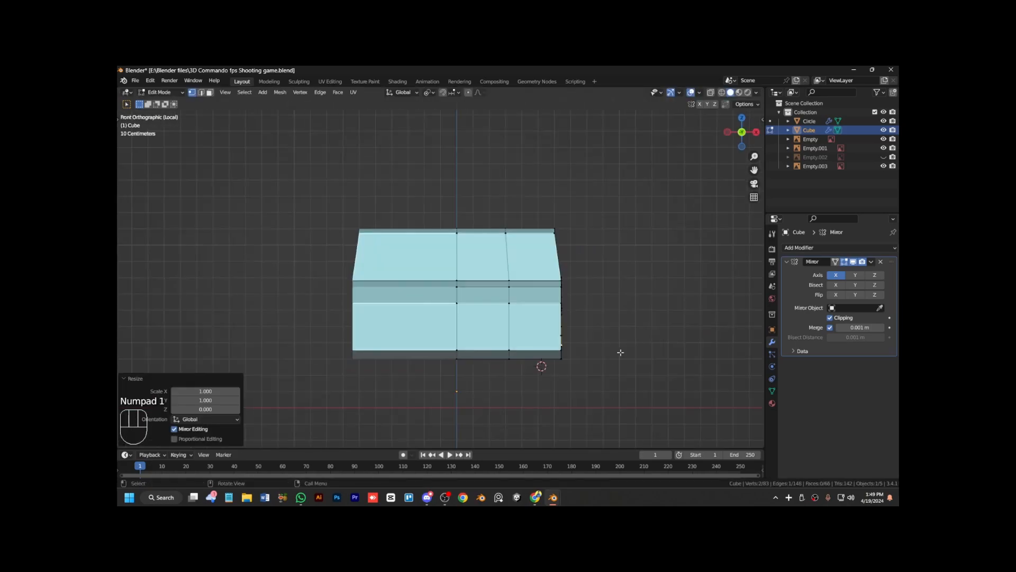
Delete the unwanted faces on the body's underside beside the wheel arch.
{"action": "key", "text": "KP_6"}
{"action": "key", "text": "KP_8"}
{"action": "key", "text": "KP_Subtract"}
{"action": "key", "text": "KP_Subtract"}
{"action": "key", "text": "KP_Subtract"}
{"action": "key", "text": "KP_Subtract"}
{"action": "key", "text": "KP_Subtract"}
{"action": "key", "text": "KP_Subtract"}
{"action": "key", "text": "KP_3"}
{"action": "key", "text": "KP_4"}
{"action": "key", "text": "KP_4"}
{"action": "key", "text": "KP_4"}
{"action": "key", "text": "KP_Add"}
{"action": "key", "text": "KP_Add"}
{"action": "key", "text": "KP_Add"}
{"action": "key", "text": "3"}
{"action": "left_click", "coordinate": [456, 361]}
{"action": "left_click", "coordinate": [406, 356], "text": "ctrl"}
{"action": "key", "text": "KP_6"}
{"action": "key", "text": "KP_6"}
{"action": "key", "text": "KP_6"}
{"action": "key", "text": "ctrl+KP_6"}
{"action": "key", "text": "ctrl+KP_6"}
{"action": "key", "text": "ctrl+KP_6"}
{"action": "key", "text": "ctrl+KP_6"}
{"action": "key", "text": "ctrl+KP_6"}
{"action": "key", "text": "ctrl+KP_6"}
{"action": "key", "text": "ctrl+KP_6"}
{"action": "key", "text": "ctrl+KP_6"}
{"action": "key", "text": "ctrl+KP_6"}
{"action": "key", "text": "ctrl+KP_6"}
{"action": "key", "text": "KP_3"}
{"action": "key", "text": "KP_Add"}
{"action": "key", "text": "KP_Add"}
{"action": "key", "text": "KP_Add"}
{"action": "key", "text": "KP_1"}
{"action": "key", "text": "KP_6"}
{"action": "key", "text": "KP_6"}
{"action": "key", "text": "KP_Subtract"}
{"action": "key", "text": "KP_Subtract"}
{"action": "key", "text": "KP_Subtract"}
{"action": "key", "text": "ctrl+KP_4"}
{"action": "key", "text": "ctrl+KP_4"}
{"action": "key", "text": "ctrl+KP_4"}
{"action": "key", "text": "ctrl+KP_4"}
{"action": "key", "text": "ctrl+KP_4"}
{"action": "key", "text": "x"}
{"action": "left_click", "coordinate": [506, 347]}
Knife-cut across the body's front face from the wheel arch to the centre line and level the new vertices by scaling them to 0 along Z.
{"action": "key", "text": "k"}
{"action": "key", "text": "Return"}
{"action": "key", "text": "s"}
{"action": "key", "text": "z"}
{"action": "key", "text": "0"}
{"action": "key", "text": "Return"}
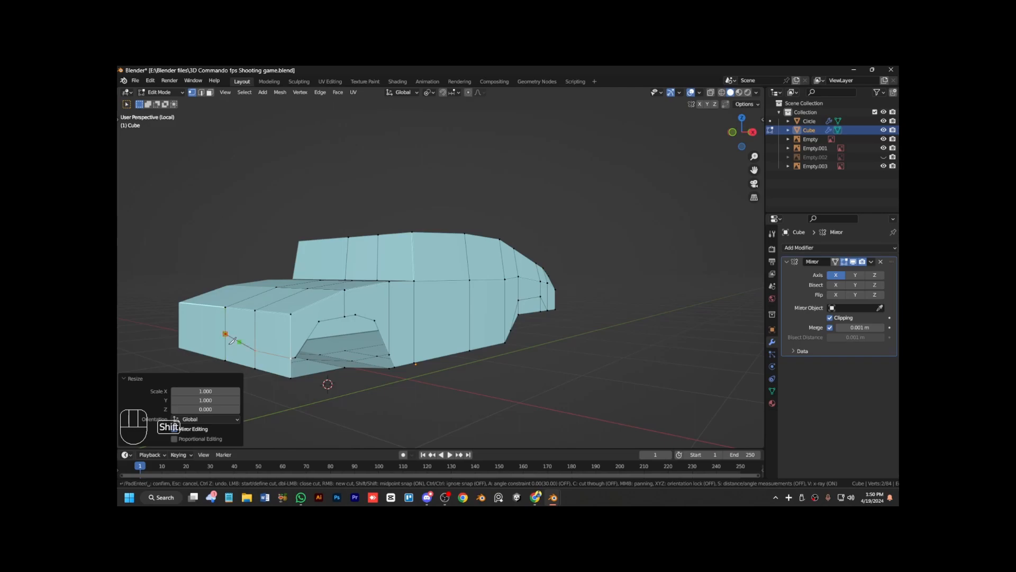
{"action": "key", "text": "Return"}
{"action": "key", "text": "s"}
{"action": "key", "text": "z"}
{"action": "key", "text": "0"}
{"action": "key", "text": "Return"}
Dissolve the bottom vertices of the front face below the new horizontal cut.
{"action": "left_click", "coordinate": [295, 379]}
{"action": "key", "text": "x"}
{"action": "left_click", "coordinate": [241, 400]}
Select the underside faces along the length of the body half and delete them.
{"action": "key", "text": "KP_2"}
{"action": "key", "text": "ctrl+KP_8"}
{"action": "key", "text": "ctrl+KP_8"}
{"action": "key", "text": "ctrl+KP_8"}
{"action": "key", "text": "ctrl+KP_8"}
{"action": "key", "text": "ctrl+KP_8"}
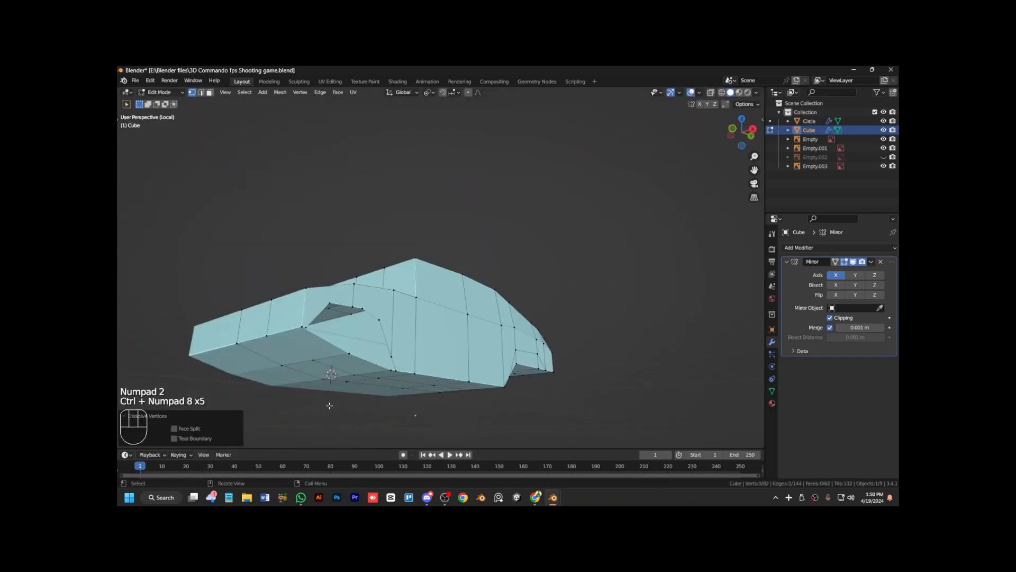
{"action": "left_click", "coordinate": [347, 356]}
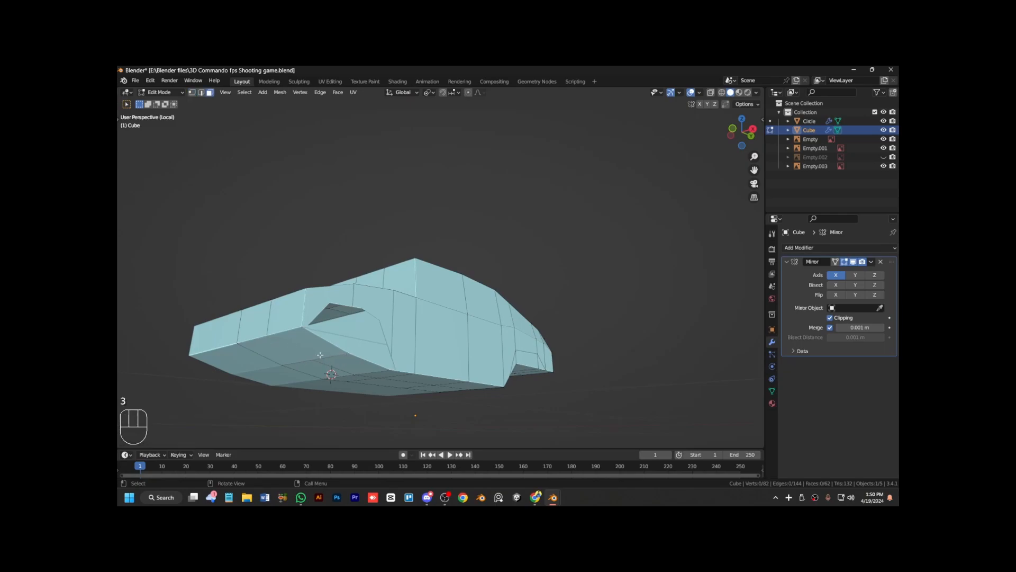
{"action": "key", "text": "KP_5"}
{"action": "key", "text": "KP_7"}
{"action": "key", "text": "KP_9"}
{"action": "key", "text": "ctrl+KP_2"}
{"action": "key", "text": "ctrl+KP_2"}
{"action": "key", "text": "ctrl+KP_2"}
{"action": "key", "text": "ctrl+KP_2"}
{"action": "left_click", "coordinate": [389, 301], "text": "ctrl"}
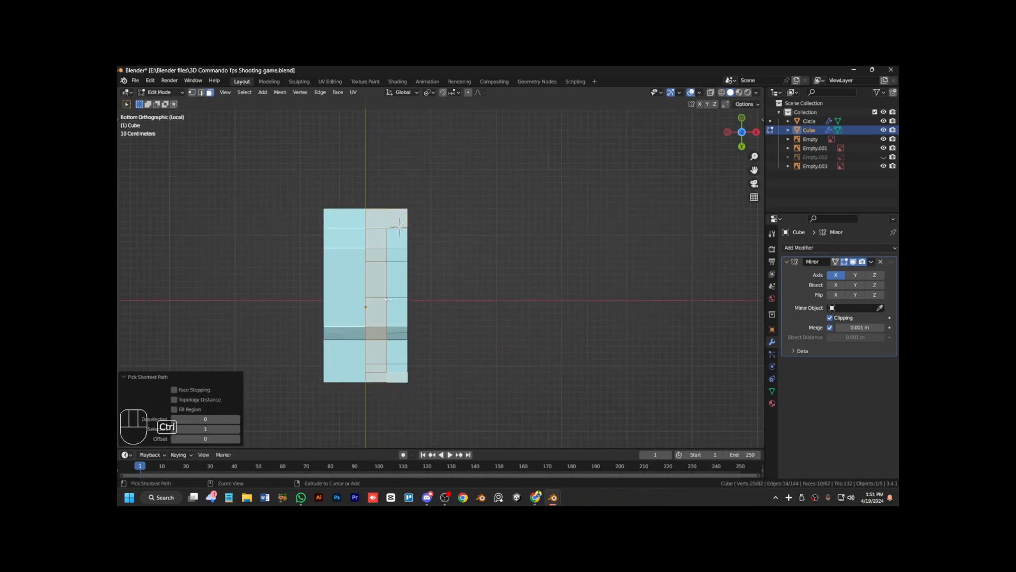
{"action": "key", "text": "KP_3"}
{"action": "key", "text": "KP_8"}
{"action": "key", "text": "KP_4"}
{"action": "key", "text": "KP_4"}
{"action": "key", "text": "KP_4"}
{"action": "key", "text": "KP_4"}
{"action": "key", "text": "KP_Subtract"}
{"action": "key", "text": "ctrl+KP_4"}
{"action": "key", "text": "ctrl+KP_2"}
{"action": "key", "text": "KP_2"}
{"action": "key", "text": "x"}
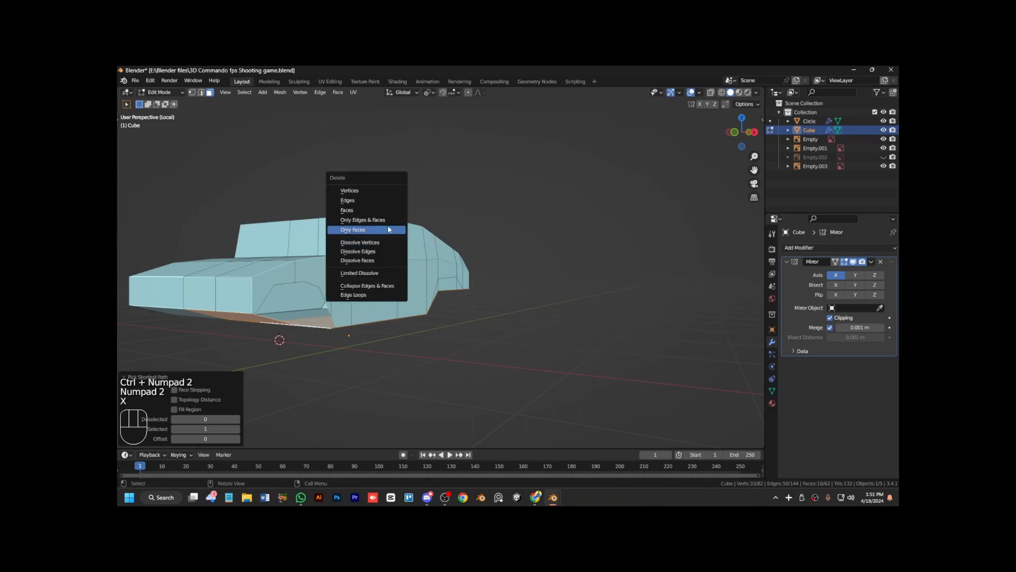
{"action": "left_click", "coordinate": [384, 214]}
Delete the remaining underside faces so the body is open from below.
{"action": "key", "text": "KP_6"}
{"action": "key", "text": "KP_4"}
{"action": "left_click", "coordinate": [442, 285], "text": "ctrl"}
{"action": "key", "text": "x"}
{"action": "left_click", "coordinate": [442, 286]}
Inspect the body's open underside and interior from below and from behind.
{"action": "key", "text": "Tab"}
{"action": "key", "text": "Tab"}
{"action": "key", "text": "KP_4"}
{"action": "key", "text": "KP_6"}
{"action": "key", "text": "KP_2"}
{"action": "key", "text": "ctrl+KP_6"}
{"action": "key", "text": "ctrl+KP_6"}
{"action": "key", "text": "ctrl+KP_6"}
{"action": "key", "text": "ctrl+KP_6"}
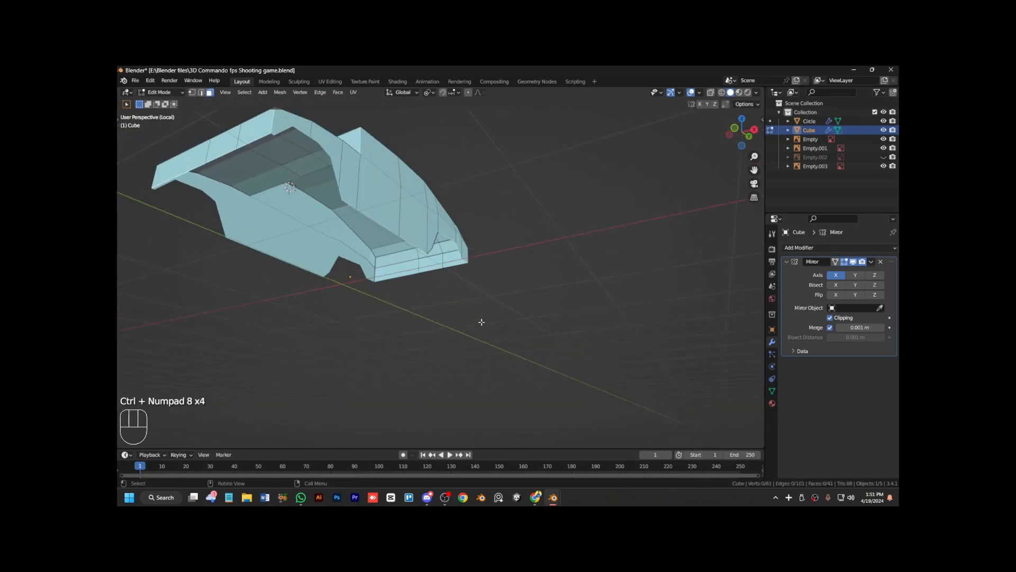
Leave local view and show the body from the right side with X-ray over the blueprint.
{"action": "key", "text": "KP_3"}
{"action": "key", "text": "ctrl+KP_3"}
{"action": "key", "text": "ctrl+KP_Divide"}
{"action": "key", "text": "KP_Divide"}
{"action": "key", "text": "KP_3"}
{"action": "key", "text": "z"}
{"action": "key", "text": "z"}
{"action": "key", "text": "alt+z"}
Inset the upper face of the rear door, then scale it and move it along Z to fit the blueprint window.
{"action": "key", "text": "i"}
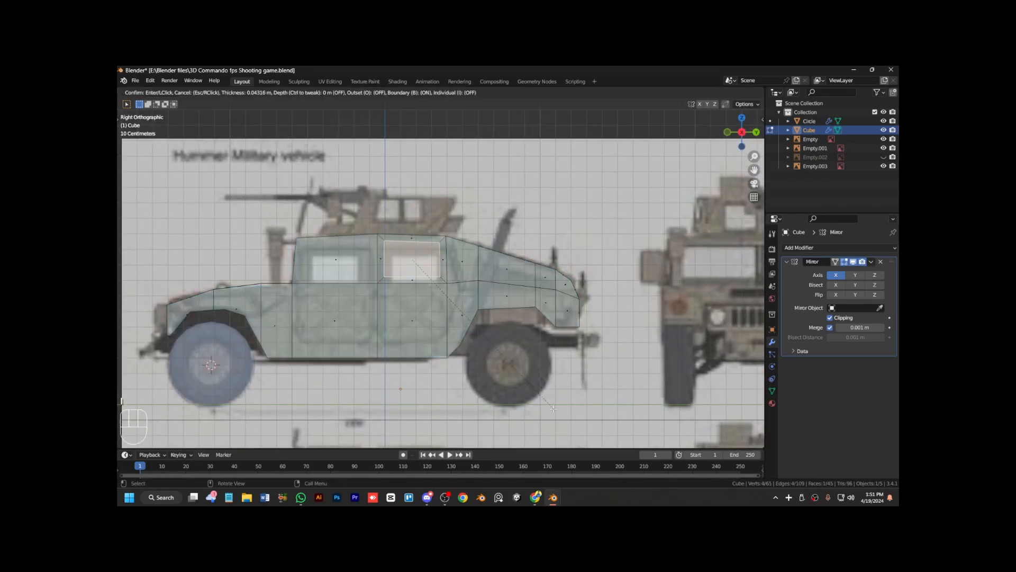
{"action": "left_click", "coordinate": [503, 349]}
{"action": "scroll", "coordinate": [487, 371], "scroll_direction": "up", "scroll_amount": 5}
{"action": "key", "text": "s"}
{"action": "left_click", "coordinate": [486, 369]}
{"action": "key", "text": "g"}
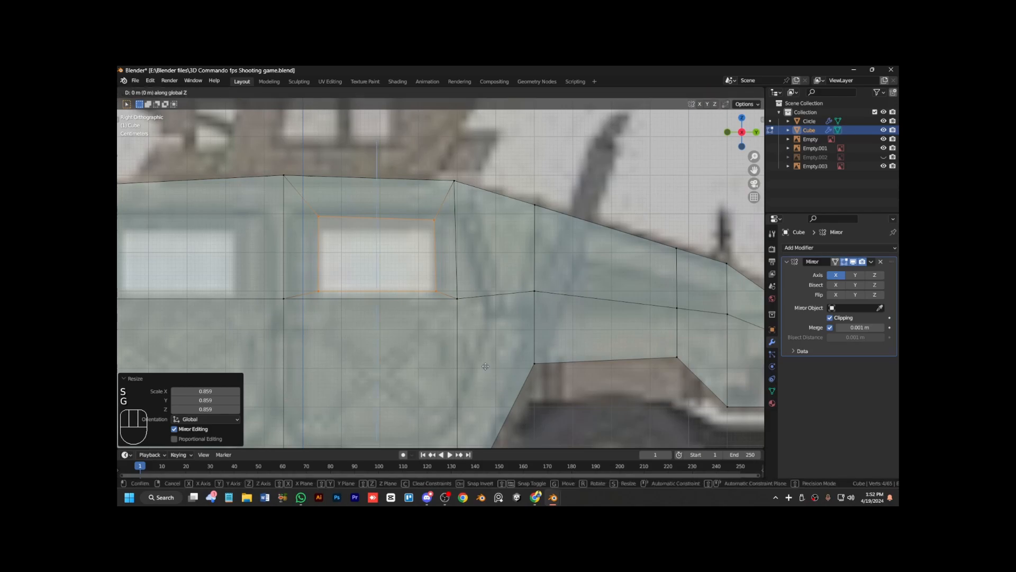
{"action": "key", "text": "z"}
{"action": "left_click", "coordinate": [486, 373]}
Level the two upper corners of the rear window by scaling to 0 along Z and align them vertically with the blueprint.
{"action": "left_click", "coordinate": [319, 223]}
{"action": "left_click", "coordinate": [434, 226], "text": "shift"}
{"action": "key", "text": "s"}
{"action": "key", "text": "z"}
{"action": "key", "text": "0"}
{"action": "left_click", "coordinate": [498, 271]}
{"action": "key", "text": "g"}
{"action": "key", "text": "z"}
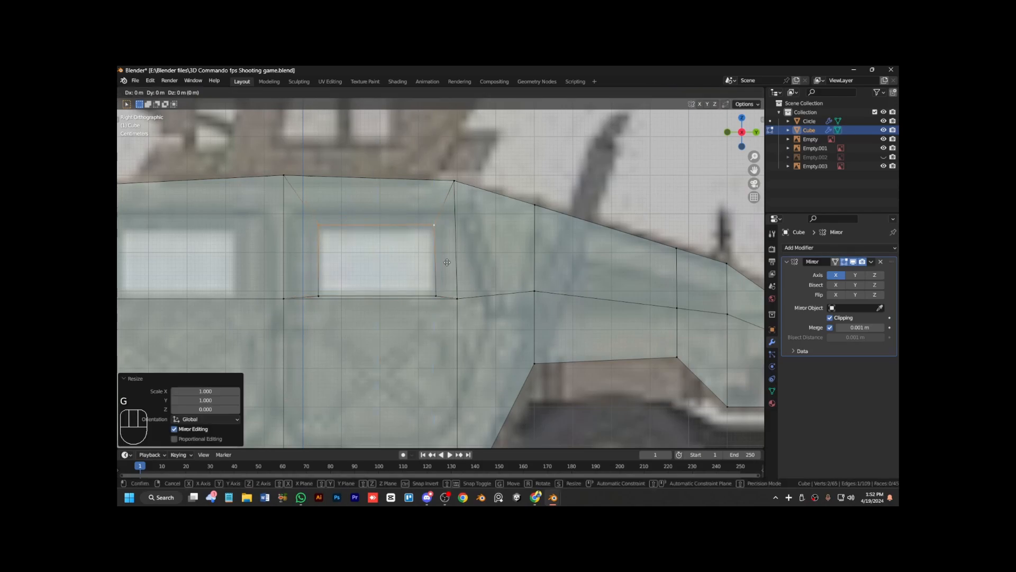
{"action": "left_click", "coordinate": [498, 275]}
Inset the upper face of the front door to start its window outline.
{"action": "key", "text": "ctrl+KP_4"}
{"action": "key", "text": "ctrl+KP_4"}
{"action": "key", "text": "ctrl+KP_4"}
{"action": "key", "text": "ctrl+KP_4"}
{"action": "key", "text": "ctrl+KP_4"}
{"action": "key", "text": "ctrl+KP_4"}
{"action": "key", "text": "ctrl+KP_4"}
{"action": "key", "text": "ctrl+KP_4"}
{"action": "key", "text": "ctrl+KP_4"}
{"action": "key", "text": "3"}
{"action": "left_click", "coordinate": [455, 272]}
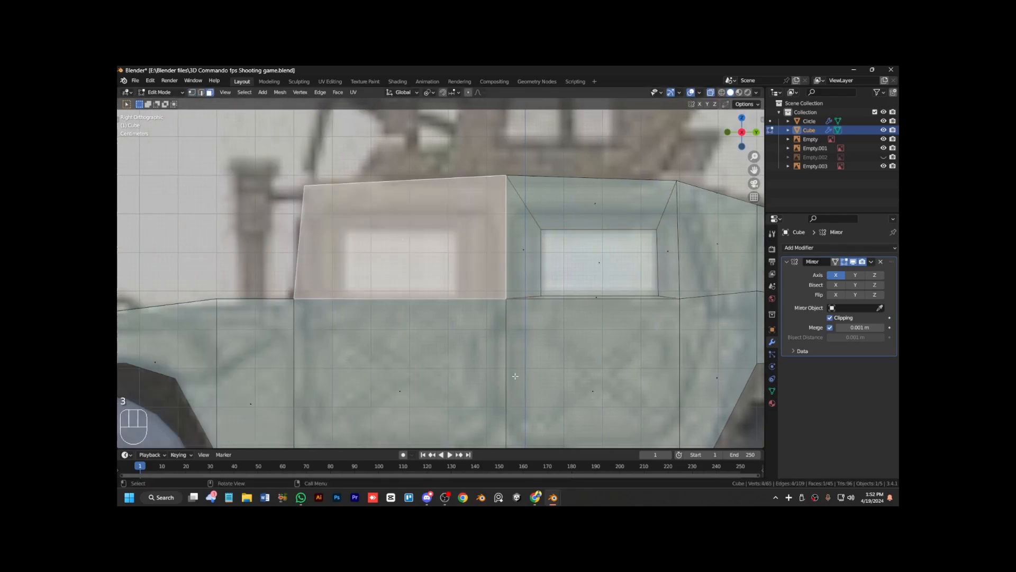
{"action": "key", "text": "i"}
{"action": "left_click", "coordinate": [491, 347]}
Move the front window face over the blueprint window and scale it along Y to about 0.78.
{"action": "key", "text": "g"}
{"action": "left_click", "coordinate": [496, 364]}
{"action": "key", "text": "s"}
{"action": "key", "text": "y"}
{"action": "left_click", "coordinate": [494, 361]}
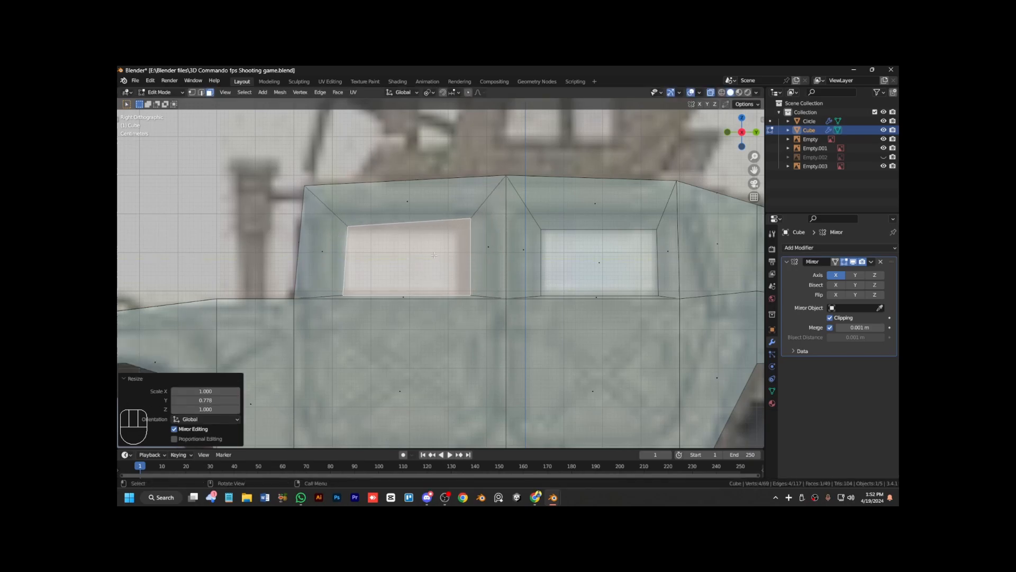
Move the front door window's corner vertices onto the blueprint outline, shifting its rear edge along Y.
{"action": "key", "text": "1"}
{"action": "left_click", "coordinate": [369, 241]}
{"action": "key", "text": "g"}
{"action": "left_click", "coordinate": [365, 248]}
{"action": "left_click", "coordinate": [470, 294]}
{"action": "left_click", "coordinate": [471, 221], "text": "shift"}
{"action": "key", "text": "g"}
{"action": "key", "text": "y"}
{"action": "left_click", "coordinate": [467, 274]}
Level the front window's two upper corners by scaling to 0 along Z and align them vertically with the blueprint.
{"action": "left_click", "coordinate": [460, 221]}
{"action": "key", "text": "g"}
{"action": "key", "text": "z"}
{"action": "left_click", "coordinate": [454, 260]}
{"action": "scroll", "coordinate": [455, 260], "scroll_direction": "down", "scroll_amount": 3}
{"action": "key", "text": "alt+z"}
{"action": "scroll", "coordinate": [445, 275], "scroll_direction": "down", "scroll_amount": 2}
{"action": "key", "text": "KP_8"}
{"action": "key", "text": "KP_4"}
{"action": "key", "text": "KP_4"}
{"action": "key", "text": "KP_Add"}
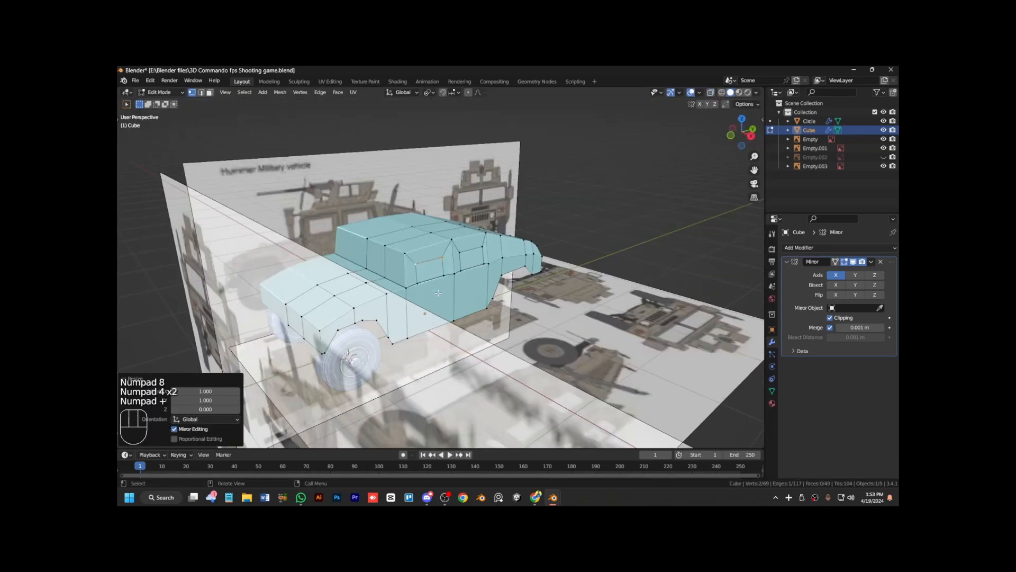
Select the front and rear door window faces together.
{"action": "key", "text": "KP_Add"}
{"action": "key", "text": "3"}
{"action": "left_click", "coordinate": [476, 258]}
{"action": "left_click", "coordinate": [430, 271], "text": "shift"}
Try to move both door window faces along X and undo the change.
{"action": "key", "text": "g"}
{"action": "key", "text": "x"}
{"action": "left_click", "coordinate": [481, 293]}
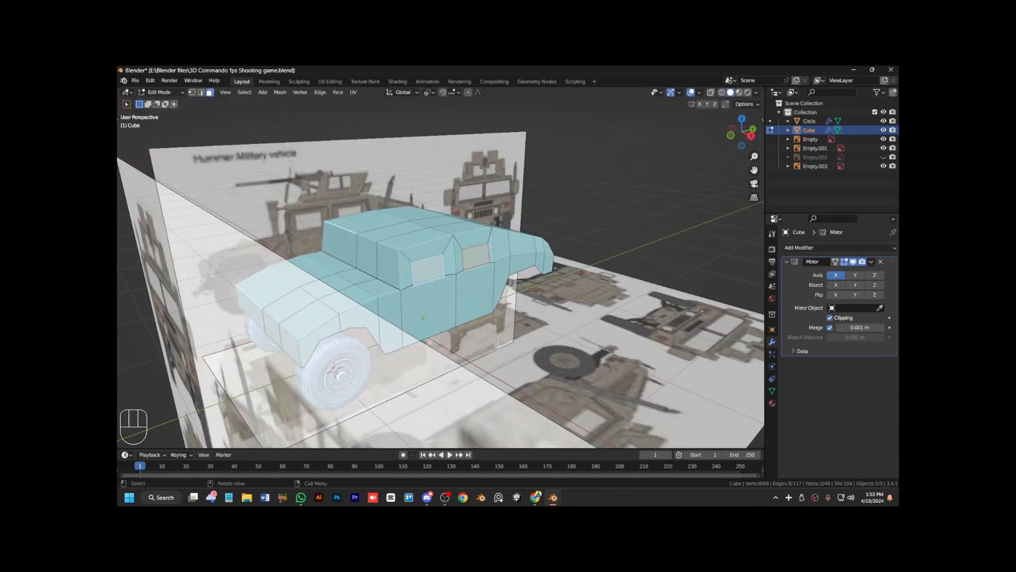
{"action": "key", "text": "ctrl+z"}
Inset the two door window faces by about 0.008 m and push them inward along X.
{"action": "key", "text": "s"}
{"action": "key", "text": "g"}
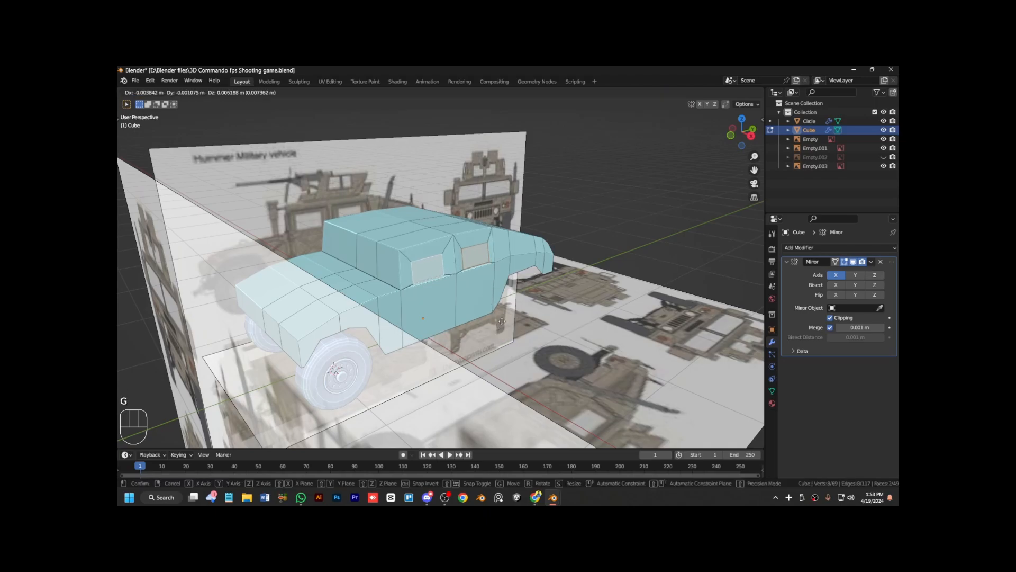
{"action": "left_click", "coordinate": [495, 306]}
{"action": "key", "text": "i"}
{"action": "left_click", "coordinate": [502, 329]}
{"action": "key", "text": "g"}
{"action": "key", "text": "x"}
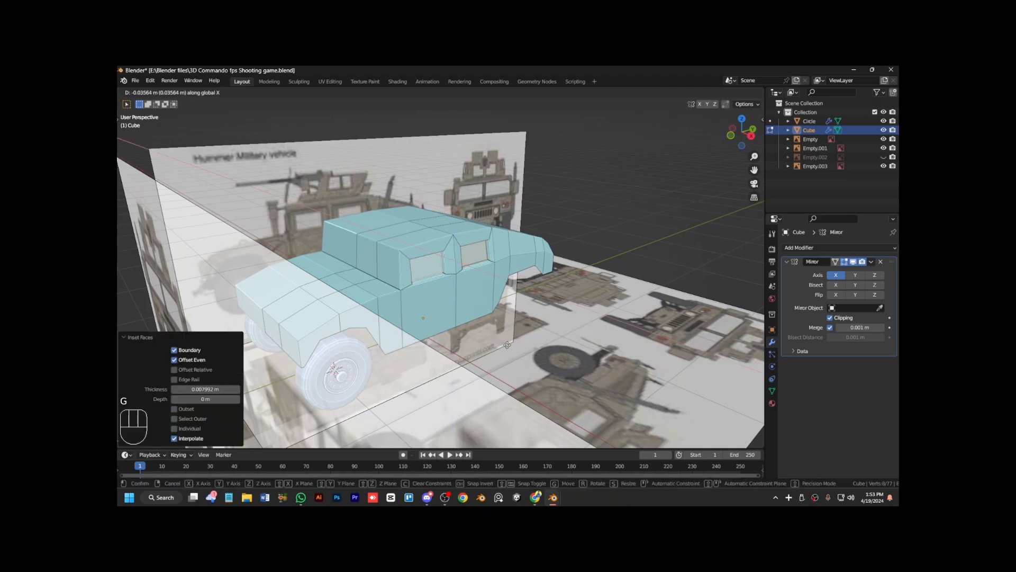
{"action": "left_click", "coordinate": [509, 349]}
{"action": "key", "text": "Tab"}
{"action": "scroll", "coordinate": [376, 270], "scroll_direction": "up", "scroll_amount": 1}
{"action": "key", "text": "Tab"}
Inset the two windshield faces on the cab's front to start the window outline.
{"action": "left_click", "coordinate": [372, 267]}
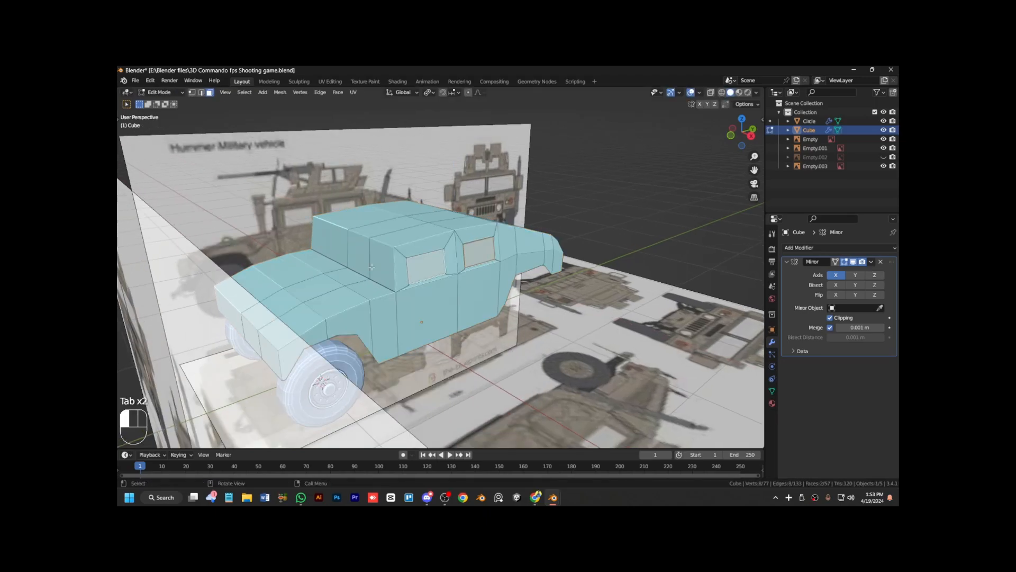
{"action": "left_click", "coordinate": [435, 328]}
{"action": "key", "text": "KP_1"}
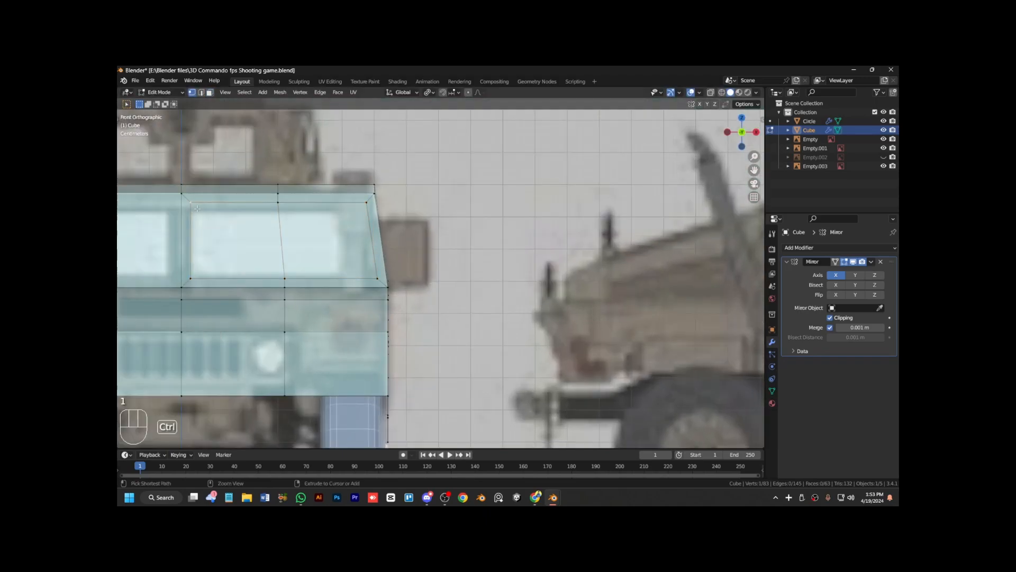
Move the windshield outline's outer corner vertices to match the front blueprint, shifting the lower one along X.
{"action": "left_click", "coordinate": [369, 205], "text": "ctrl"}
{"action": "key", "text": "g"}
{"action": "key", "text": "g"}
{"action": "left_click", "coordinate": [404, 270]}
{"action": "left_click", "coordinate": [379, 279]}
{"action": "key", "text": "g"}
{"action": "key", "text": "x"}
{"action": "left_click", "coordinate": [407, 288]}
Inset the inner windshield faces by about 0.006 m and push them inward to recess the glass.
{"action": "key", "text": "3"}
{"action": "left_click", "coordinate": [302, 258]}
{"action": "key", "text": "KP_6"}
{"action": "key", "text": "KP_6"}
{"action": "key", "text": "KP_6"}
{"action": "key", "text": "KP_6"}
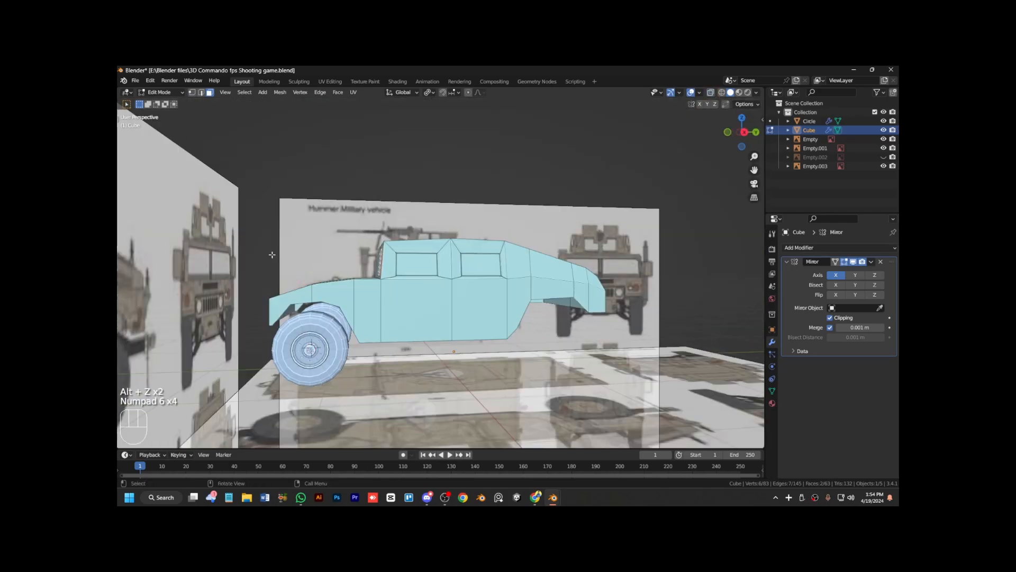
{"action": "key", "text": "KP_8"}
{"action": "key", "text": "KP_4"}
{"action": "left_click", "coordinate": [461, 403]}
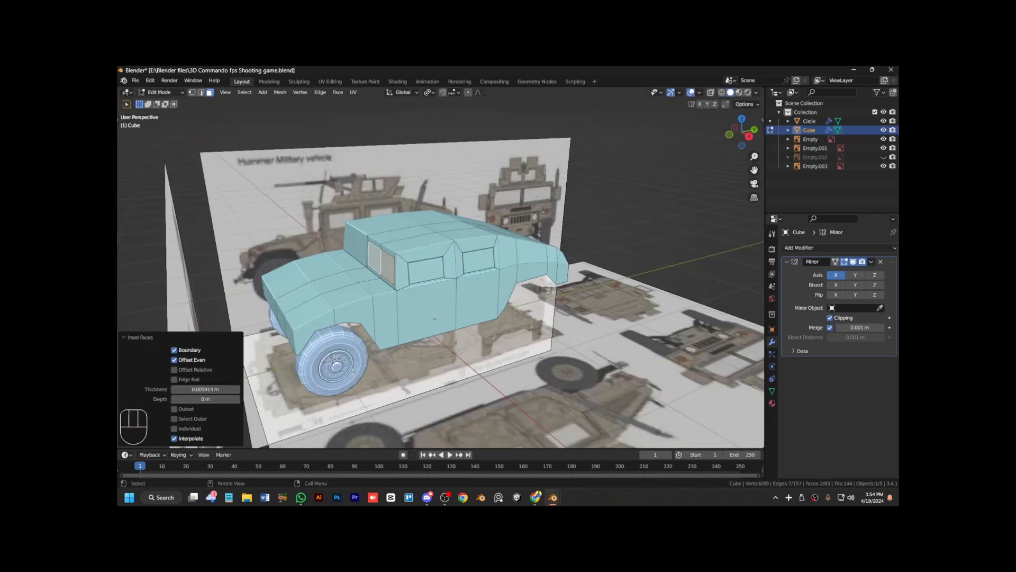
{"action": "key", "text": "g"}
{"action": "left_click", "coordinate": [353, 302]}
{"action": "key", "text": "Tab"}
Try to extrude the front grille face forward by about 0.071 m in side view.
{"action": "key", "text": "KP_1"}
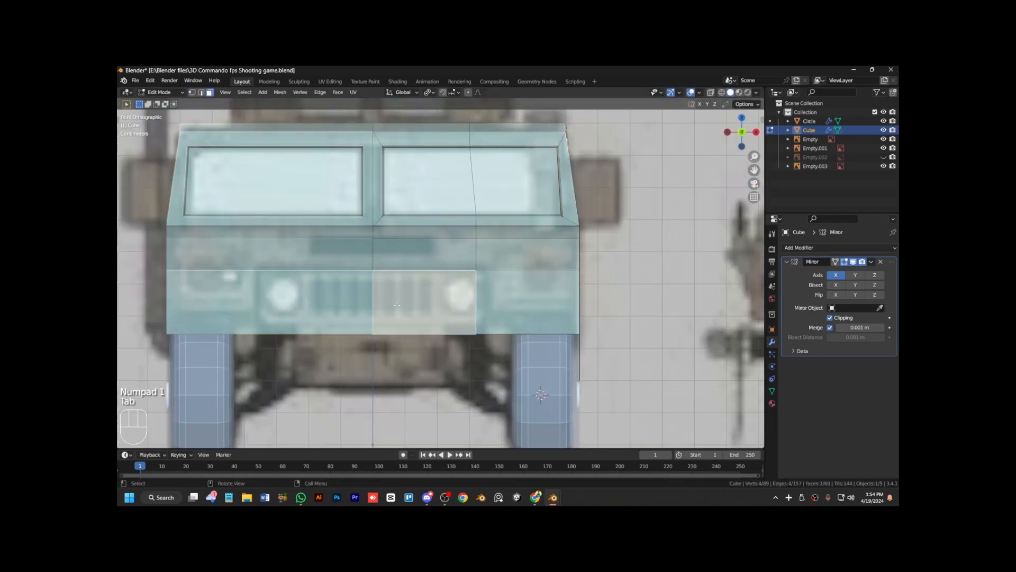
{"action": "left_click", "coordinate": [498, 358]}
{"action": "key", "text": "KP_3"}
{"action": "middle_click_drag", "start_coordinate": [476, 317], "coordinate": [450, 310], "text": "shift"}
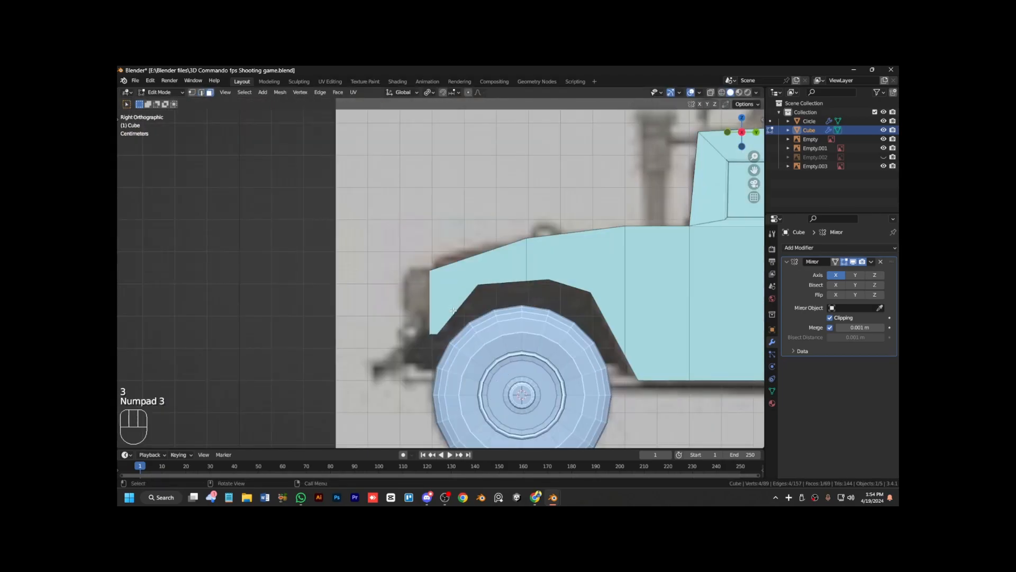
{"action": "left_click", "coordinate": [447, 315]}
{"action": "key", "text": "e"}
{"action": "left_click", "coordinate": [424, 315]}
Check the extruded grille from the front and undo the extrusion.
{"action": "key", "text": "KP_1"}
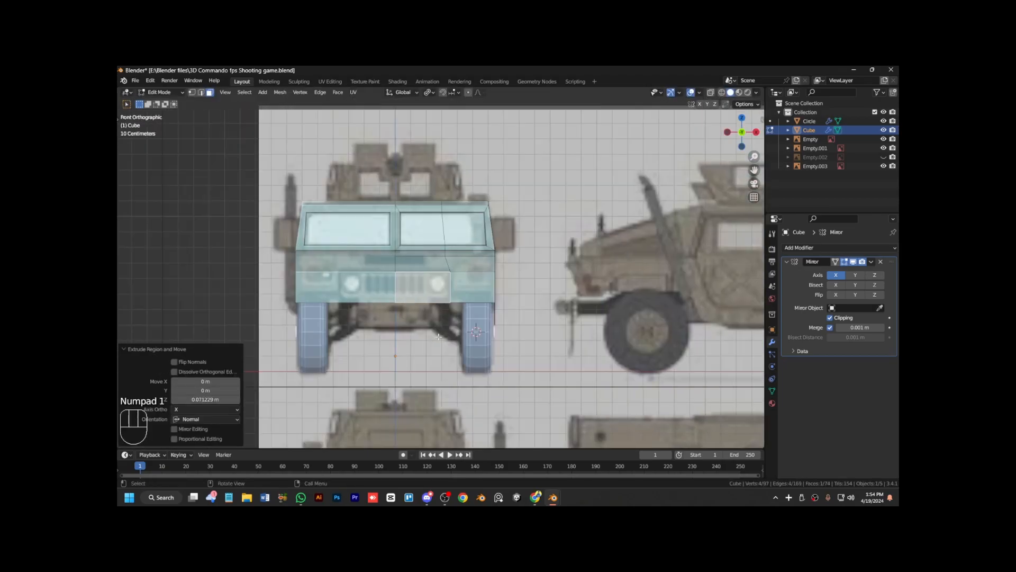
{"action": "key", "text": "KP_8"}
{"action": "key", "text": "2"}
{"action": "scroll", "coordinate": [430, 271], "scroll_direction": "down", "scroll_amount": 5}
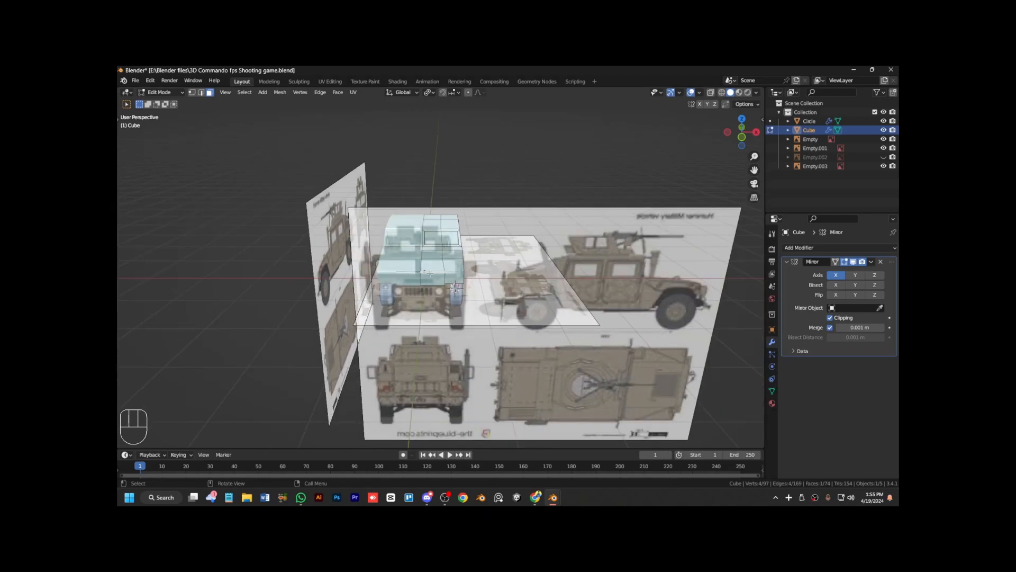
{"action": "scroll", "coordinate": [430, 271], "scroll_direction": "up", "scroll_amount": 5}
{"action": "key", "text": "x"}
{"action": "left_click", "coordinate": [424, 285]}
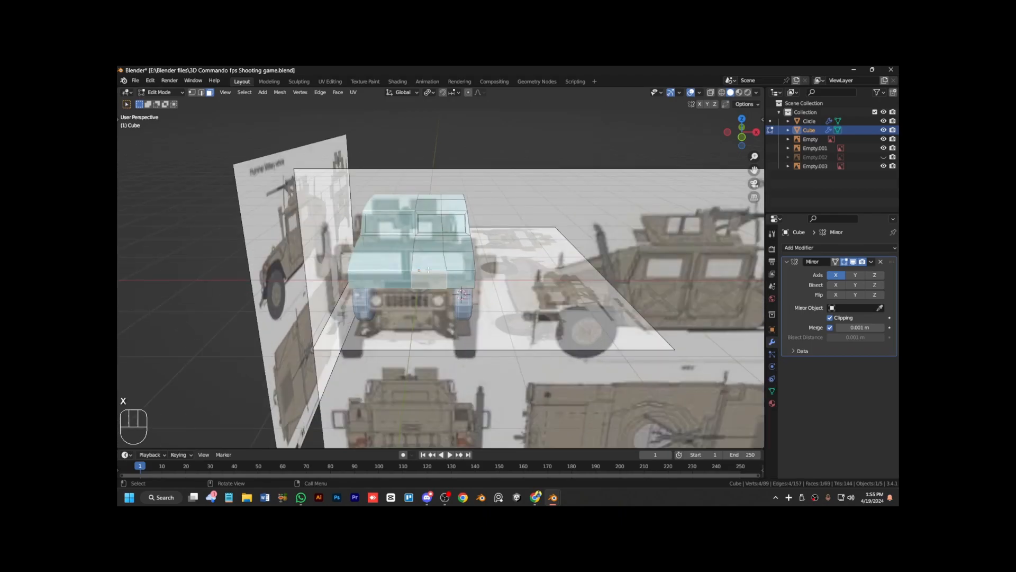
Extrude the front grille face forward and check it against the side and front blueprints.
{"action": "key", "text": "KP_1"}
{"action": "key", "text": "e"}
{"action": "left_click", "coordinate": [415, 307]}
{"action": "key", "text": "KP_3"}
{"action": "key", "text": "alt+z"}
{"action": "key", "text": "1"}
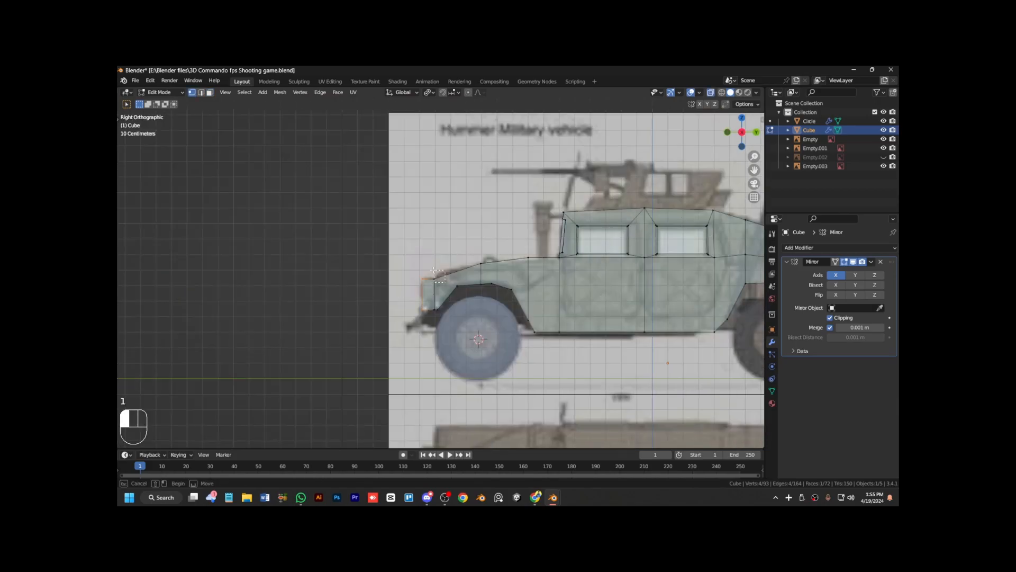
{"action": "key", "text": "KP_1"}
{"action": "key", "text": "3"}
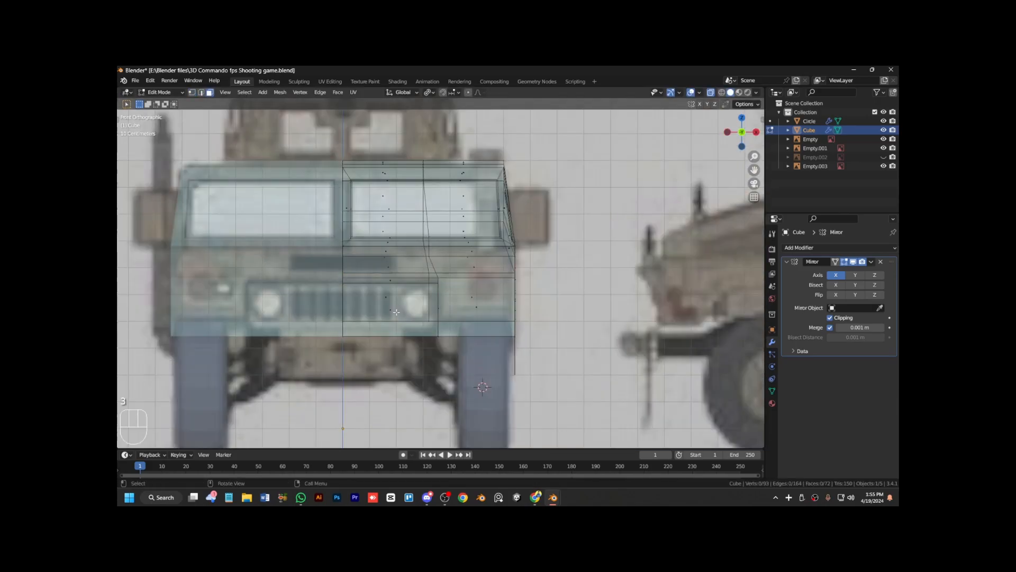
{"action": "key", "text": "alt+z"}
Examine the extruded grille section in isolation from several angles and compare it with the front blueprint.
{"action": "key", "text": "KP_6"}
{"action": "key", "text": "KP_6"}
{"action": "key", "text": "KP_6"}
{"action": "key", "text": "KP_Divide"}
{"action": "key", "text": "KP_4"}
{"action": "key", "text": "KP_4"}
{"action": "key", "text": "KP_6"}
{"action": "key", "text": "KP_Divide"}
{"action": "key", "text": "KP_1"}
{"action": "right_click", "coordinate": [499, 270]}
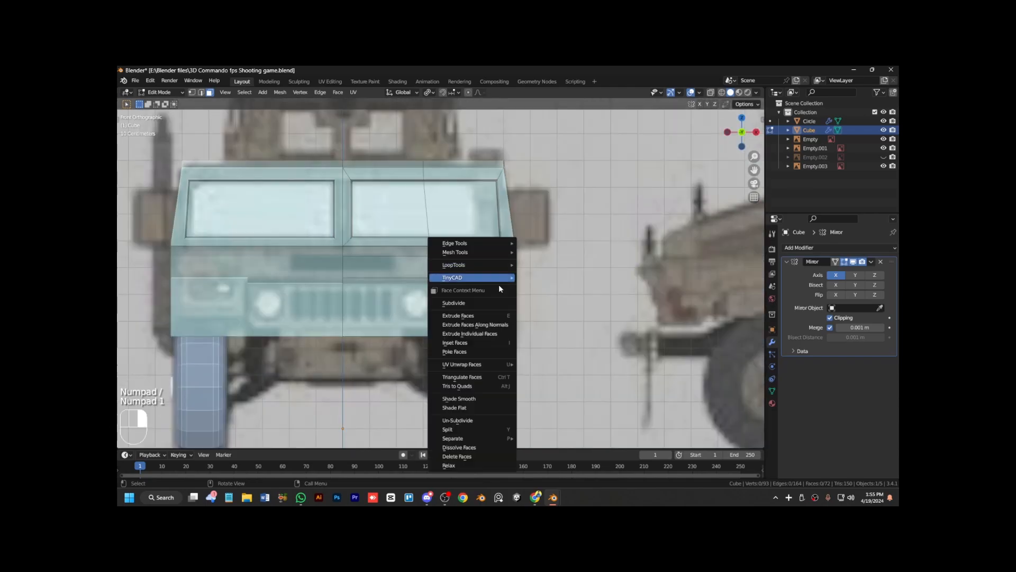
Add one centred horizontal loop cut across the lower door panels with a slide factor of 0.
{"action": "key", "text": "KP_3"}
{"action": "key", "text": "KP_Subtract"}
{"action": "key", "text": "KP_Subtract"}
{"action": "key", "text": "ctrl+KP_6"}
{"action": "key", "text": "ctrl+KP_6"}
{"action": "key", "text": "ctrl+KP_6"}
{"action": "key", "text": "ctrl+KP_6"}
{"action": "key", "text": "ctrl+KP_6"}
{"action": "key", "text": "ctrl+KP_6"}
{"action": "key", "text": "ctrl+KP_6"}
{"action": "key", "text": "ctrl+KP_6"}
{"action": "key", "text": "ctrl+KP_6"}
{"action": "key", "text": "ctrl+KP_6"}
{"action": "key", "text": "KP_8"}
{"action": "key", "text": "1"}
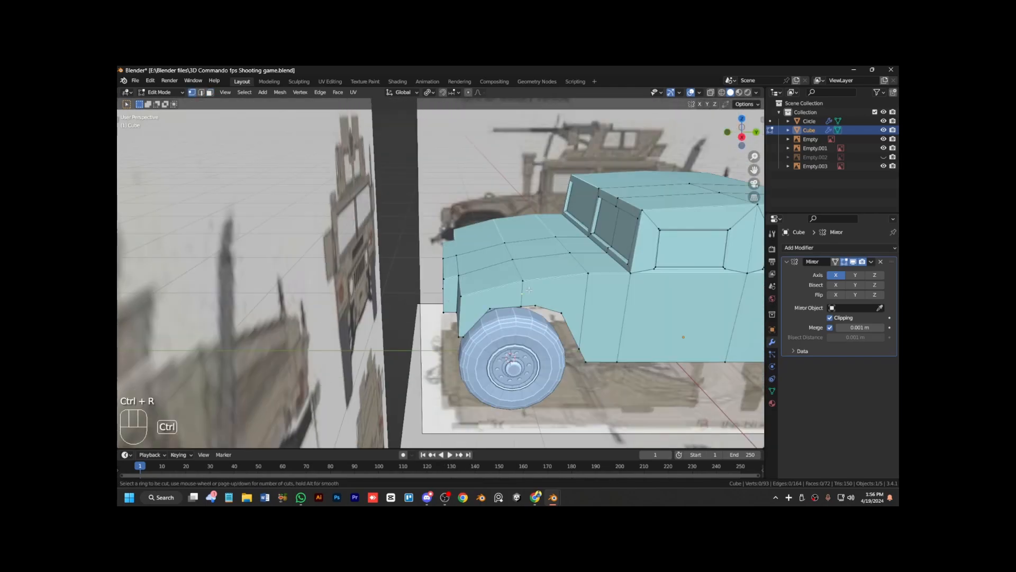
{"action": "key", "text": "ctrl+KP_6"}
{"action": "key", "text": "ctrl+KP_6"}
{"action": "key", "text": "ctrl+KP_6"}
{"action": "key", "text": "ctrl+KP_6"}
{"action": "key", "text": "ctrl+KP_6"}
{"action": "key", "text": "ctrl+KP_6"}
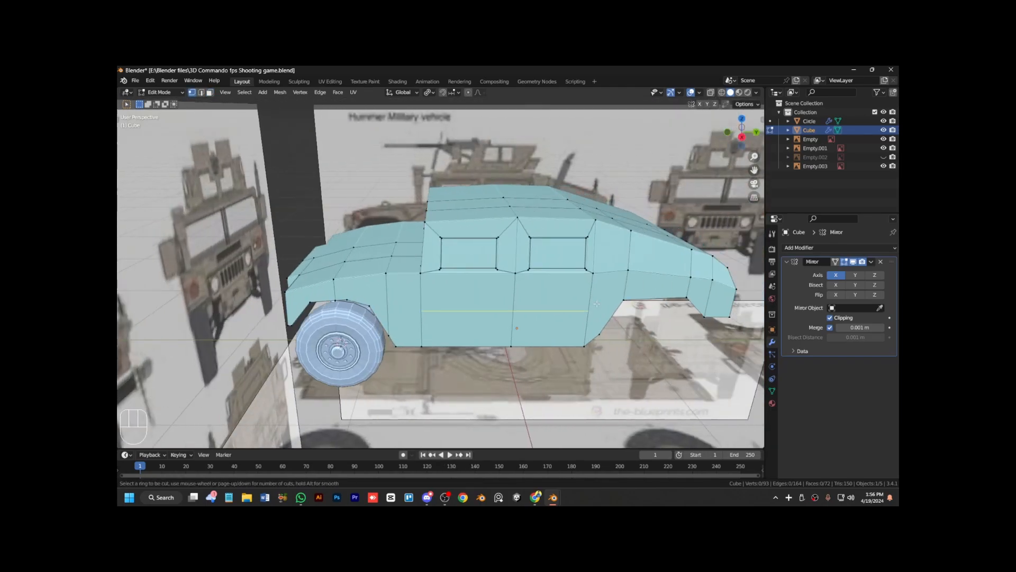
{"action": "left_click", "coordinate": [597, 303]}
{"action": "right_click", "coordinate": [605, 315]}
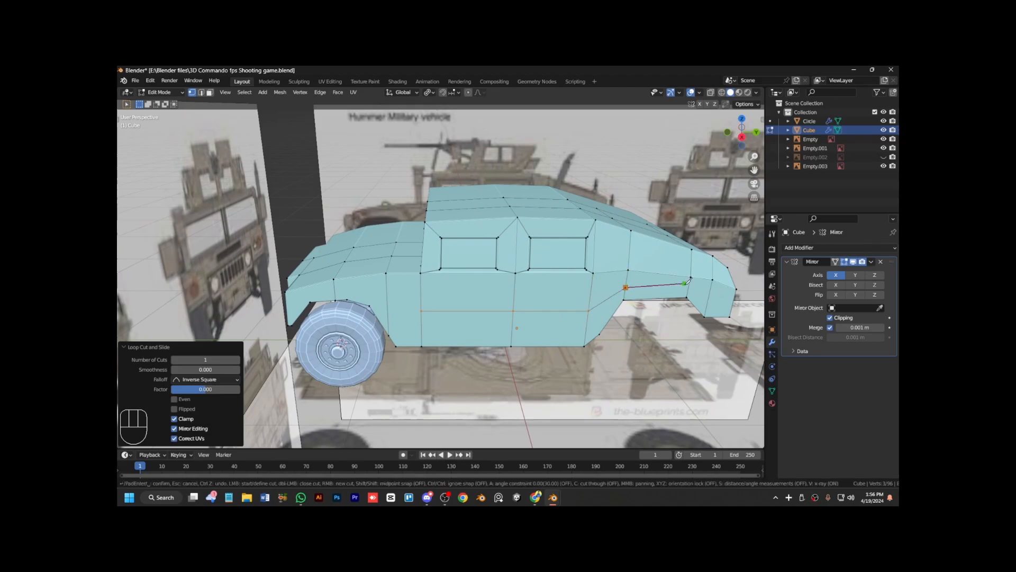
Knife-cut the horizontal edge onward across the rear and front fenders, and slide the vertex behind the front wheel arch by about 0.41.
{"action": "key", "text": "Return"}
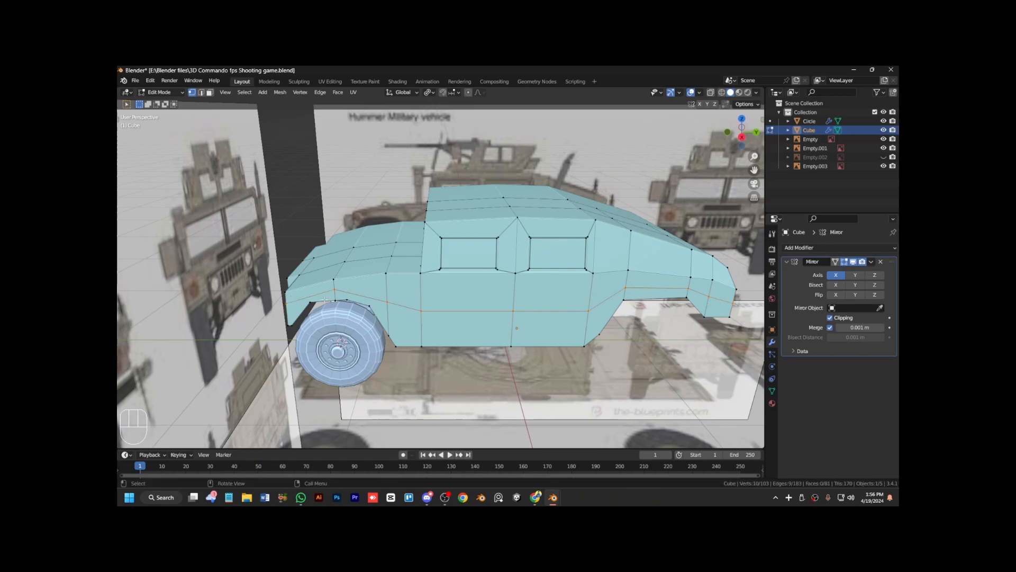
{"action": "key", "text": "Tab"}
{"action": "key", "text": "Tab"}
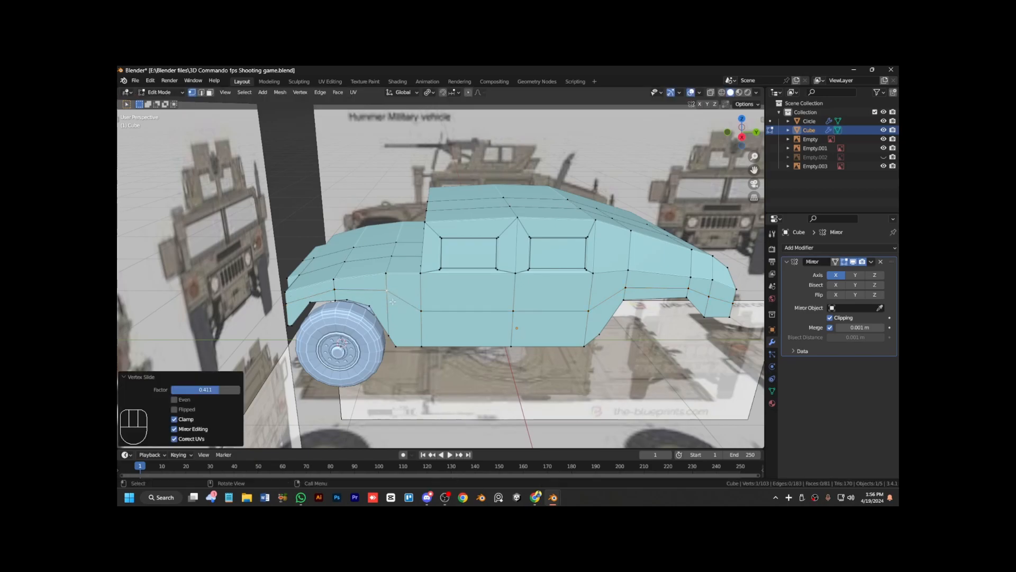
Move the vertices on the front fender's outer corner edge along X.
{"action": "key", "text": "KP_4"}
{"action": "key", "text": "KP_4"}
{"action": "left_click", "coordinate": [388, 339], "text": "ctrl"}
{"action": "left_click", "coordinate": [288, 321]}
{"action": "left_click", "coordinate": [291, 359], "text": "ctrl"}
{"action": "key", "text": "g"}
{"action": "key", "text": "x"}
{"action": "left_click", "coordinate": [289, 357]}
Knife-cut an edge up the body side behind the front wheel arch.
{"action": "left_click", "coordinate": [315, 325]}
{"action": "key", "text": "k"}
{"action": "left_click", "coordinate": [315, 324]}
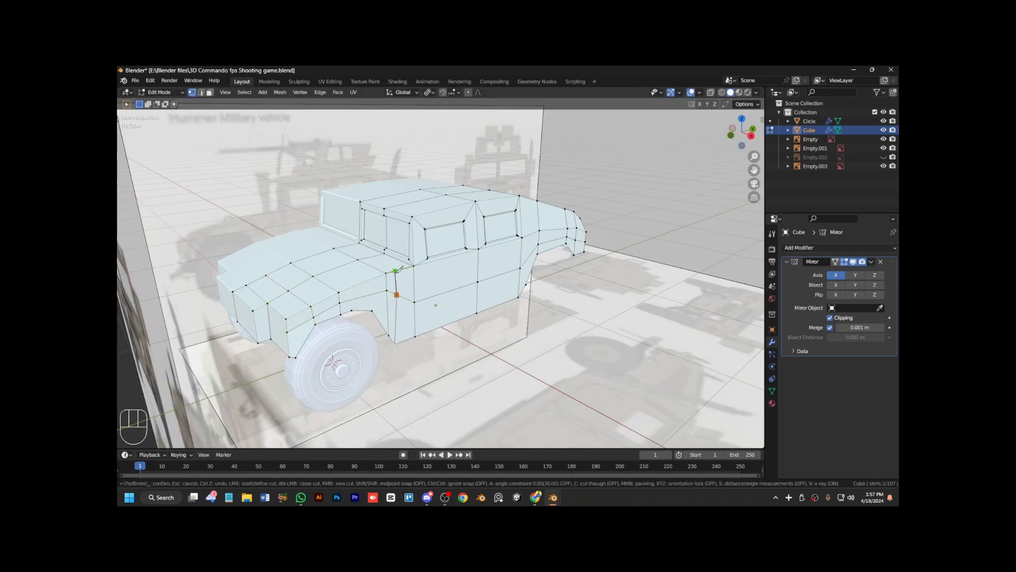
{"action": "middle_click_drag", "start_coordinate": [345, 254], "coordinate": [455, 265]}
Knife-cut an upright edge behind the rear door and a horizontal edge across the vehicle's lower rear face.
{"action": "key", "text": "k"}
{"action": "left_click", "coordinate": [459, 370]}
{"action": "left_click", "coordinate": [490, 216]}
{"action": "key", "text": "Return"}
{"action": "middle_click_drag", "start_coordinate": [508, 295], "coordinate": [484, 296]}
{"action": "key", "text": "k"}
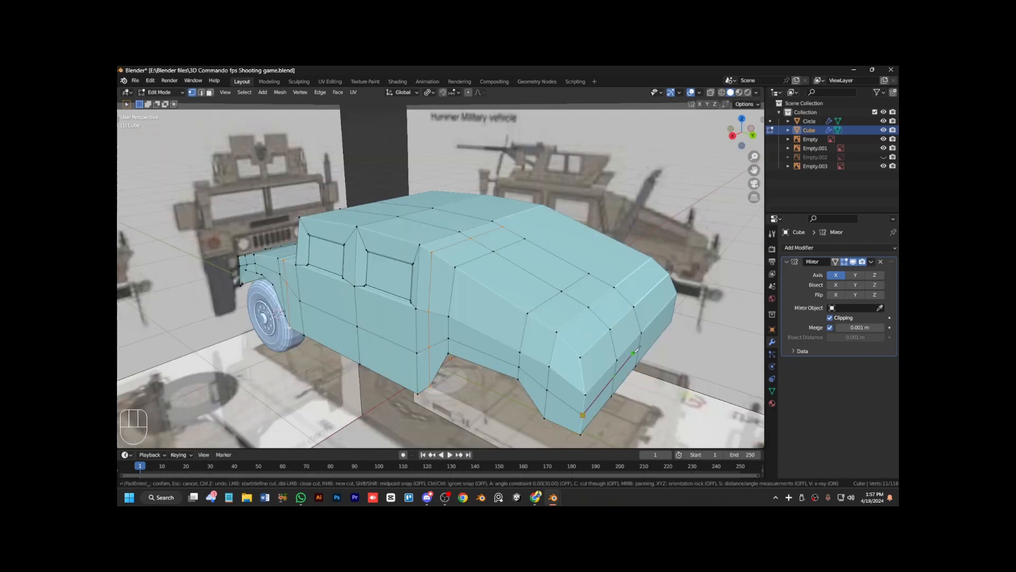
Knife-cut a horizontal edge across the vehicle's front face, from the front fender's outer corner to the centre line.
{"action": "key", "text": "KP_4"}
{"action": "key", "text": "KP_4"}
{"action": "key", "text": "KP_4"}
{"action": "key", "text": "ctrl+KP_4"}
{"action": "key", "text": "ctrl+KP_4"}
{"action": "key", "text": "ctrl+KP_4"}
{"action": "key", "text": "ctrl+KP_4"}
{"action": "key", "text": "ctrl+KP_4"}
{"action": "key", "text": "ctrl+KP_4"}
{"action": "key", "text": "ctrl+KP_4"}
{"action": "key", "text": "KP_4"}
{"action": "key", "text": "k"}
{"action": "left_click", "coordinate": [389, 365]}
{"action": "key", "text": "space"}
{"action": "key", "text": "k"}
{"action": "left_click", "coordinate": [389, 366]}
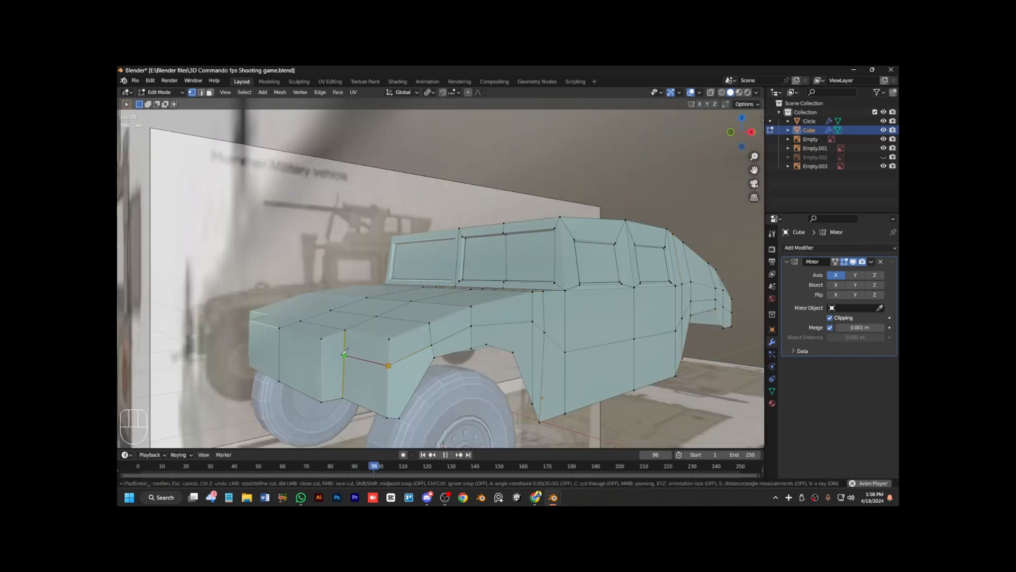
{"action": "left_click", "coordinate": [330, 358]}
{"action": "key", "text": "Return"}
{"action": "key", "text": "k"}
{"action": "left_click", "coordinate": [389, 365]}
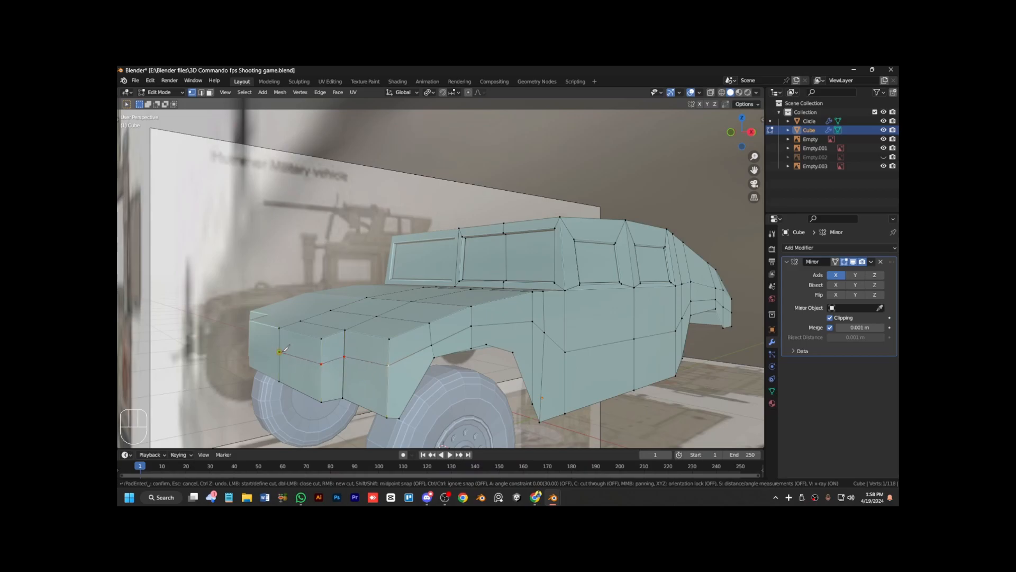
Select the edge at the front of the hood and move it along Z by about 0.004 m.
{"action": "key", "text": "g"}
{"action": "left_click", "coordinate": [376, 337]}
{"action": "left_click", "coordinate": [403, 320]}
{"action": "key", "text": "g"}
{"action": "right_click", "coordinate": [405, 321]}
{"action": "left_click", "coordinate": [357, 314], "text": "shift"}
{"action": "key", "text": "g"}
{"action": "key", "text": "z"}
{"action": "left_click", "coordinate": [384, 354]}
{"action": "scroll", "coordinate": [387, 352], "scroll_direction": "down", "scroll_amount": 2}
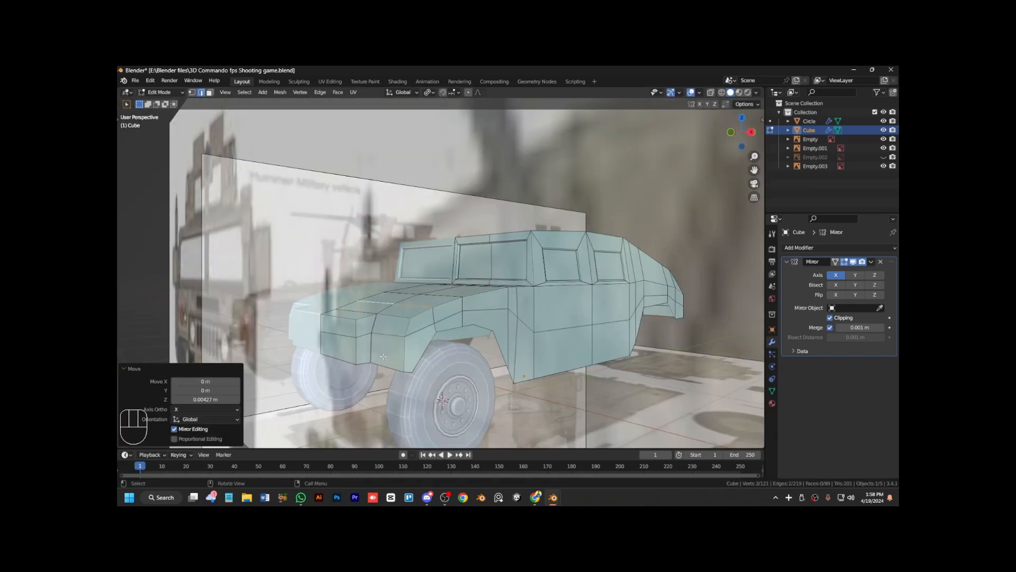
Duplicate the front grille panel's face in front view and turn off clipping in the Mirror modifier.
{"action": "key", "text": "KP_1"}
{"action": "key", "text": "3"}
{"action": "left_click", "coordinate": [386, 347]}
{"action": "key", "text": "shift+d"}
{"action": "left_click", "coordinate": [410, 330]}
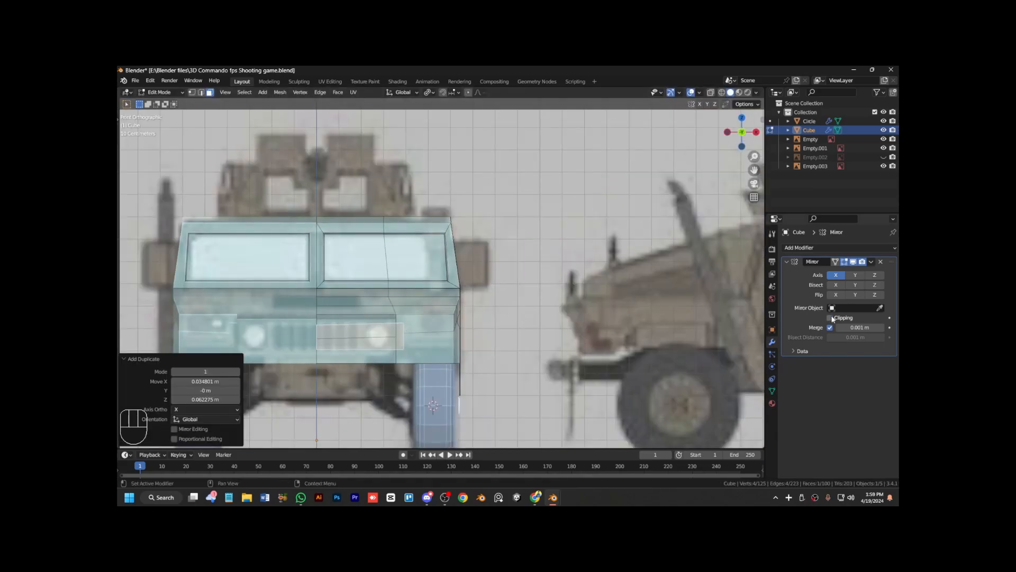
Subdivide the duplicated face, shape it into a circle scaled to 0.372, and place it over the blueprint's headlight.
{"action": "key", "text": "g"}
{"action": "right_click", "coordinate": [600, 305]}
{"action": "left_click", "coordinate": [600, 305]}
{"action": "right_click", "coordinate": [599, 305]}
{"action": "left_click", "coordinate": [630, 277]}
{"action": "key", "text": "s"}
{"action": "left_click", "coordinate": [457, 326]}
{"action": "key", "text": "g"}
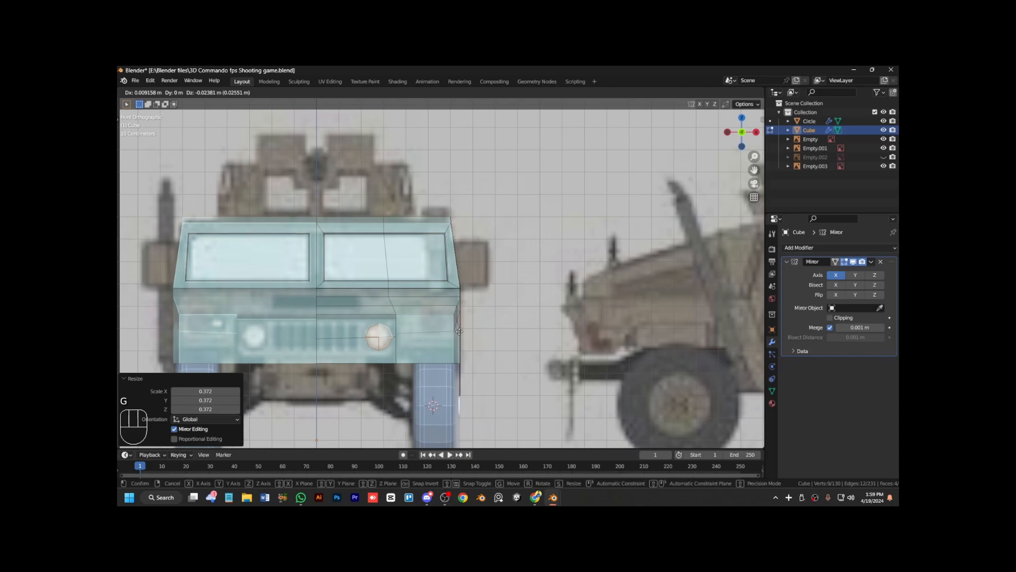
{"action": "left_click", "coordinate": [458, 331]}
Dissolve the centre vertex of the headlight circle.
{"action": "key", "text": "1"}
{"action": "left_click", "coordinate": [377, 335]}
{"action": "key", "text": "x"}
{"action": "left_click", "coordinate": [375, 384]}
Isolate the body, refine the headlight disc's round outline, and inset its face by about 0.004 m.
{"action": "key", "text": "3"}
{"action": "left_click", "coordinate": [376, 318]}
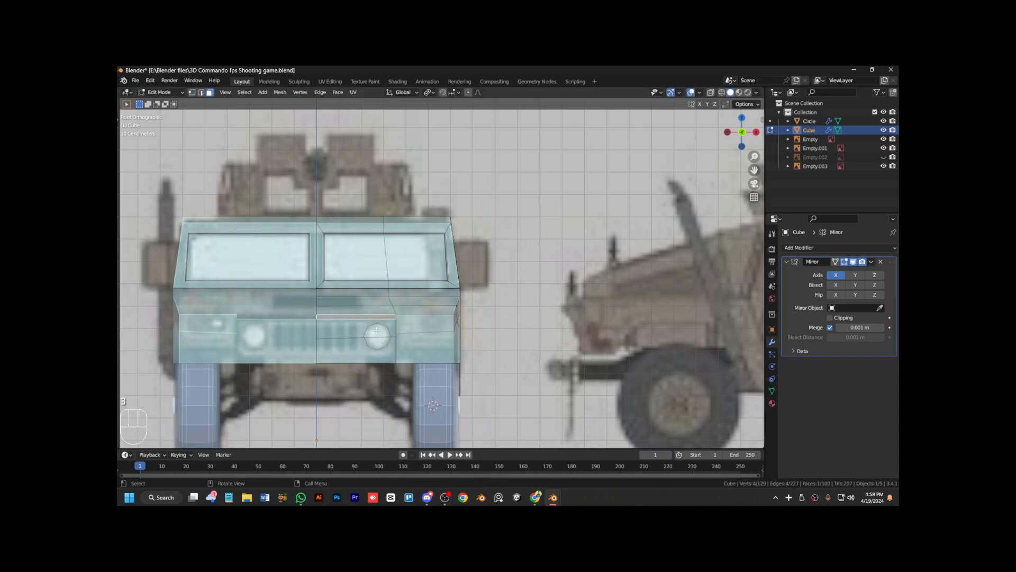
{"action": "left_click", "coordinate": [376, 331]}
{"action": "key", "text": "KP_4"}
{"action": "key", "text": "KP_3"}
{"action": "key", "text": "KP_Divide"}
{"action": "key", "text": "KP_4"}
{"action": "key", "text": "KP_4"}
{"action": "key", "text": "KP_4"}
{"action": "key", "text": "KP_4"}
{"action": "key", "text": "KP_4"}
{"action": "key", "text": "KP_4"}
{"action": "key", "text": "KP_4"}
{"action": "key", "text": "ctrl+KP_4"}
{"action": "key", "text": "ctrl+KP_4"}
{"action": "key", "text": "ctrl+KP_4"}
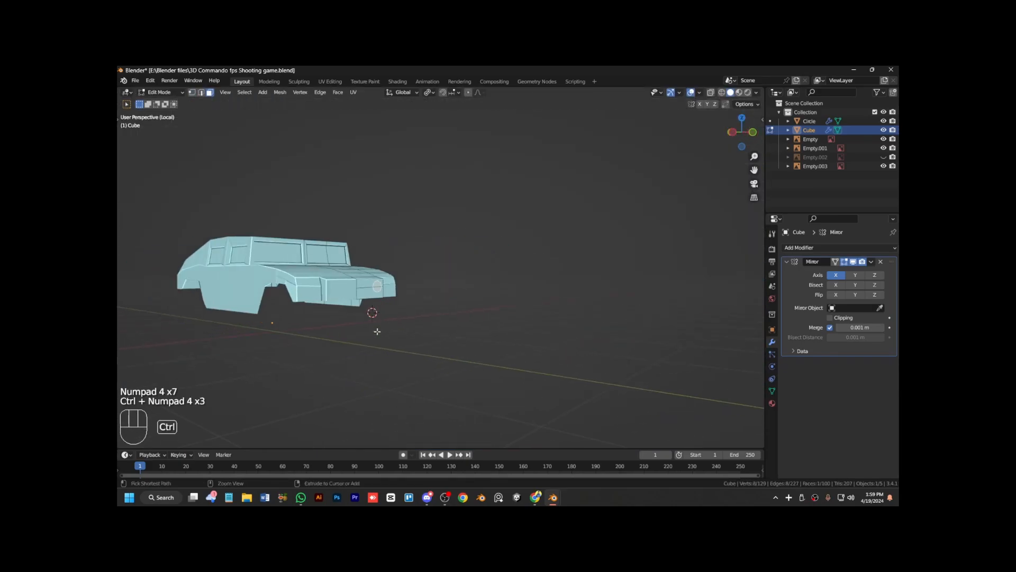
{"action": "key", "text": "KP_Add"}
{"action": "key", "text": "KP_Add"}
{"action": "key", "text": "ctrl+KP_4"}
{"action": "key", "text": "ctrl+KP_4"}
{"action": "key", "text": "ctrl+KP_4"}
{"action": "right_click", "coordinate": [465, 314]}
{"action": "left_click", "coordinate": [545, 250]}
{"action": "left_click", "coordinate": [504, 319]}
{"action": "key", "text": "i"}
{"action": "left_click", "coordinate": [483, 341]}
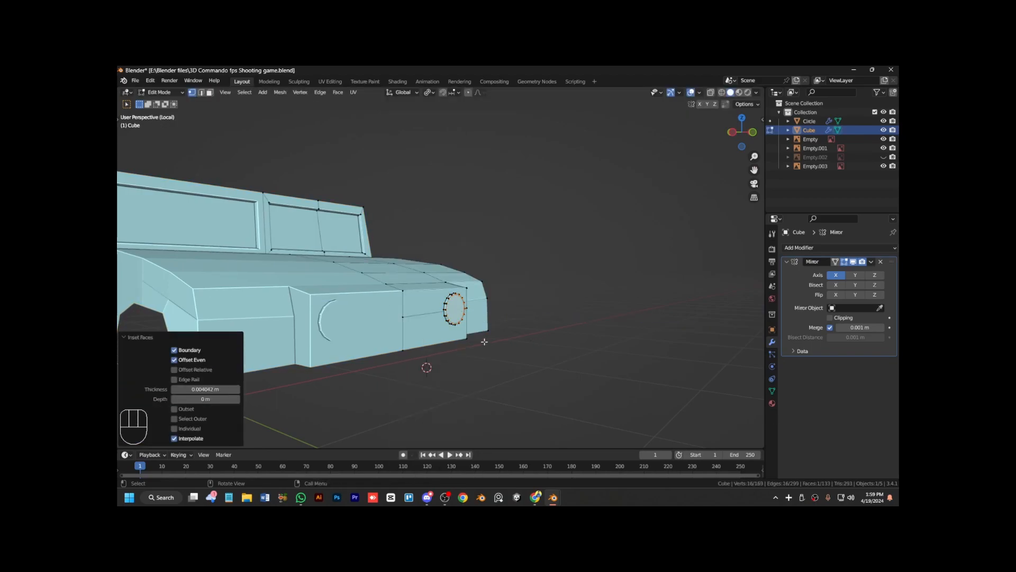
Extrude the headlight disc forward, scale its front ring, and shift it along Y.
{"action": "key", "text": "e"}
{"action": "left_click", "coordinate": [505, 333]}
{"action": "scroll", "coordinate": [513, 332], "scroll_direction": "up", "scroll_amount": 3}
{"action": "key", "text": "s"}
{"action": "left_click", "coordinate": [548, 372]}
{"action": "key", "text": "g"}
{"action": "key", "text": "y"}
{"action": "left_click", "coordinate": [553, 370]}
Bevel the headlight's front rim, scale it to 0.834 along Y, and move it about 0.004 m along Y.
{"action": "key", "text": "ctrl+b"}
{"action": "left_click", "coordinate": [598, 373]}
{"action": "key", "text": "ctrl+z"}
{"action": "key", "text": "space"}
{"action": "key", "text": "g"}
{"action": "key", "text": "y"}
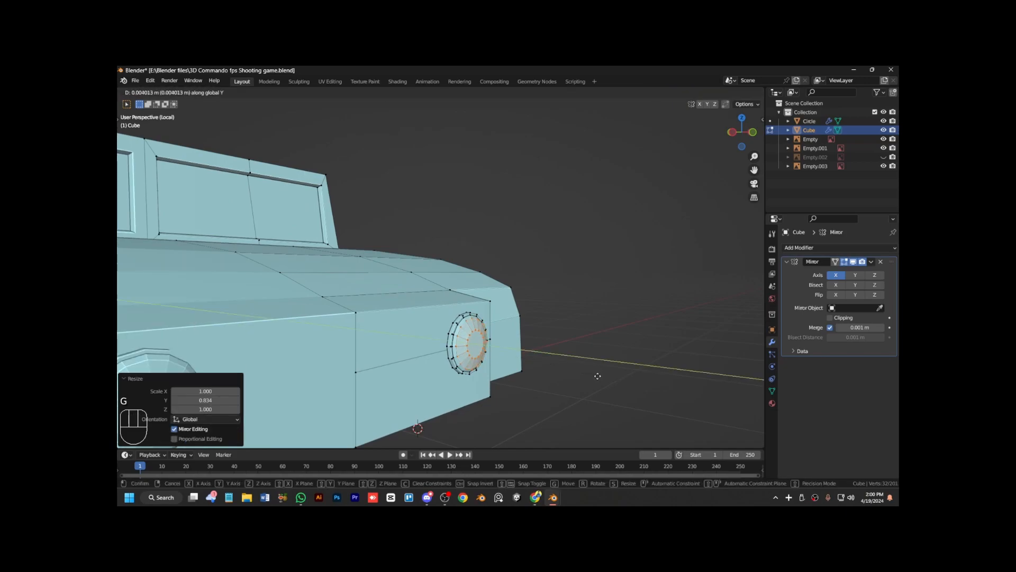
{"action": "left_click", "coordinate": [596, 373]}
{"action": "key", "text": "space"}
{"action": "key", "text": "shift+Left"}
{"action": "key", "text": "Tab"}
{"action": "key", "text": "Tab"}
Add a vertical loop cut through the grille panel and select it in the see-through front view with the blueprint shown.
{"action": "left_click", "coordinate": [286, 391]}
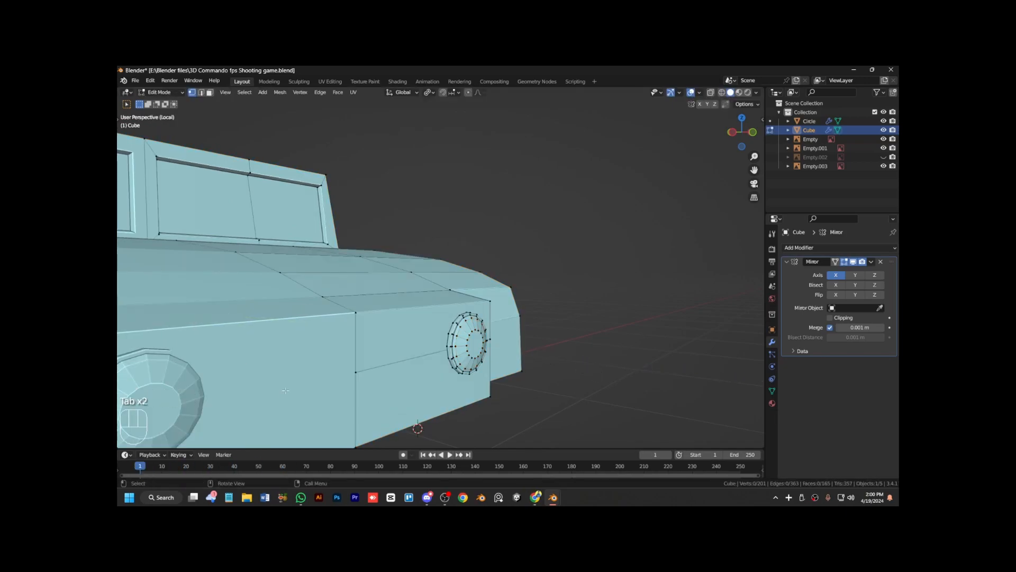
{"action": "key", "text": "ctrl+r"}
{"action": "left_click", "coordinate": [417, 370]}
{"action": "left_click", "coordinate": [416, 369]}
{"action": "key", "text": "g"}
{"action": "key", "text": "g"}
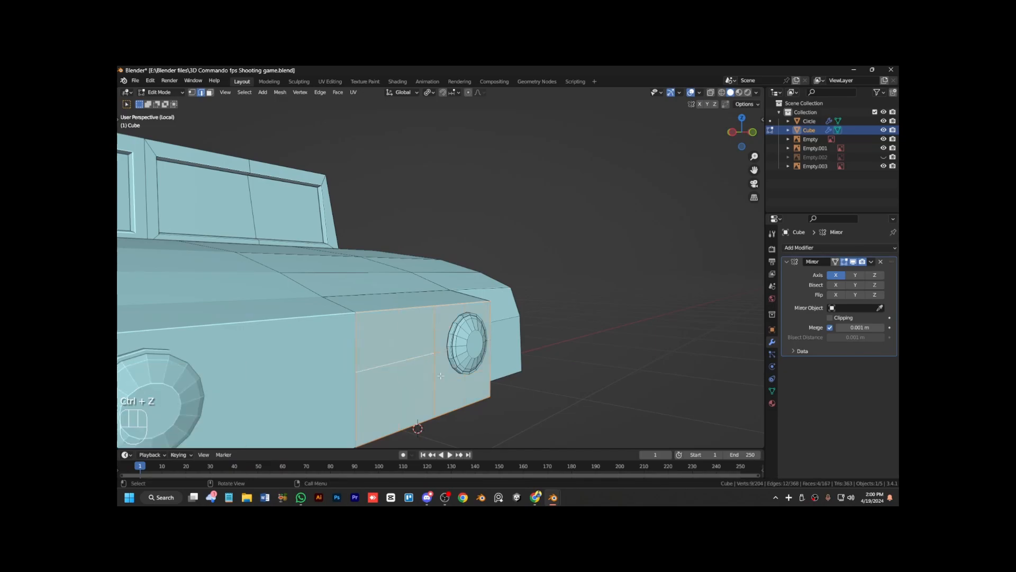
{"action": "left_click", "coordinate": [424, 369]}
{"action": "key", "text": "KP_1"}
{"action": "key", "text": "alt+z"}
{"action": "key", "text": "KP_Divide"}
Try to bevel the grille's vertical edge with a width of 0.0751 m.
{"action": "key", "text": "ctrl+b"}
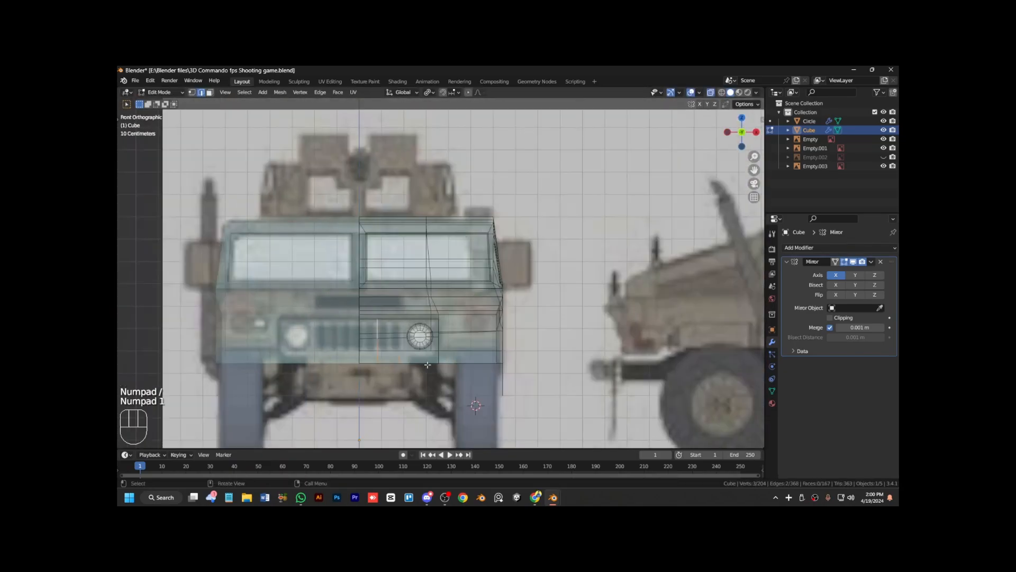
{"action": "left_click", "coordinate": [435, 372]}
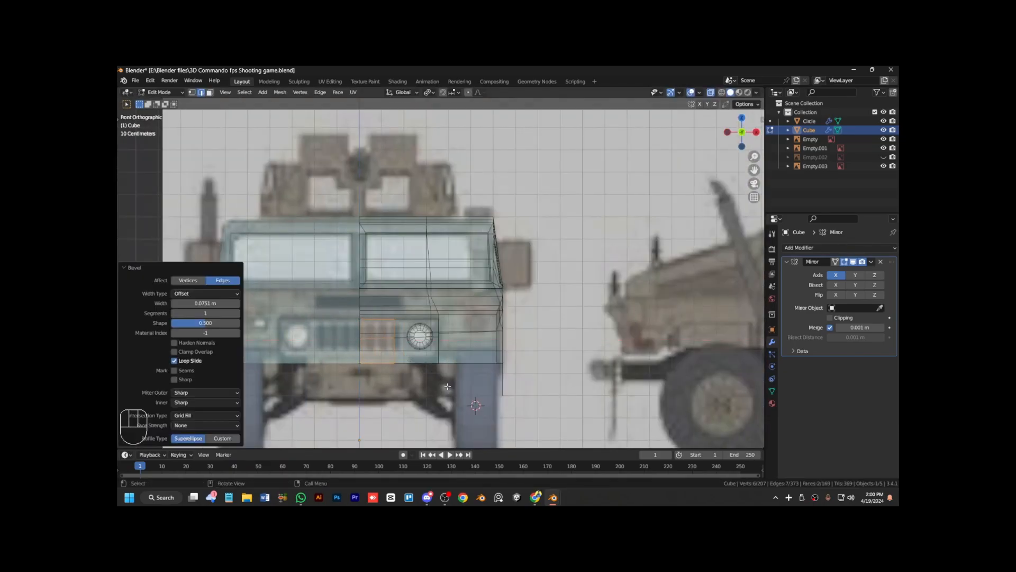
{"action": "key", "text": "ctrl+z"}
{"action": "key", "text": "ctrl+z"}
Move the grille's vertical edge about 0.027 m along X and bevel it into three upright strips.
{"action": "key", "text": "g"}
{"action": "left_click", "coordinate": [453, 392]}
{"action": "key", "text": "ctrl+b"}
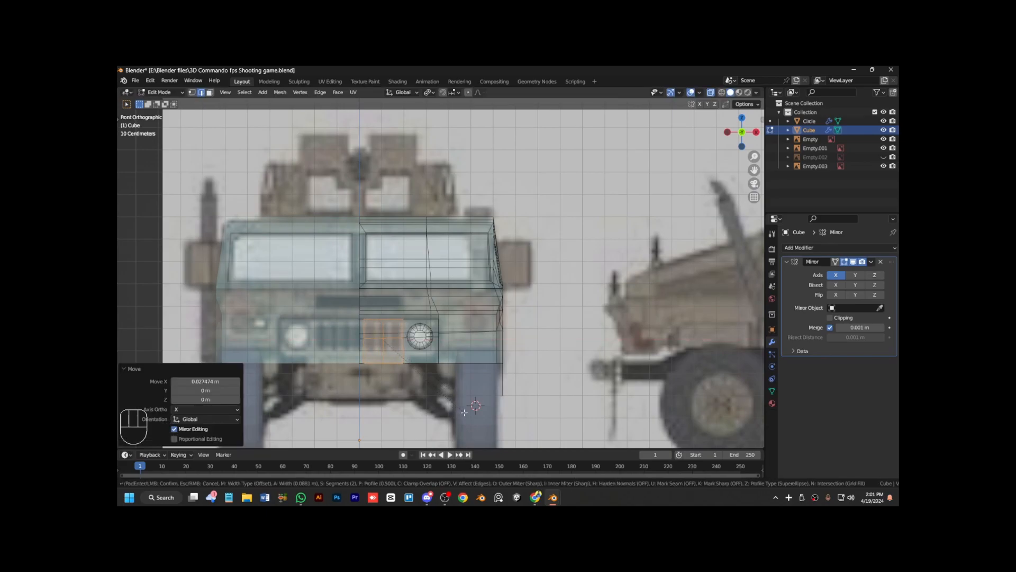
{"action": "key", "text": "Return"}
Inset the two outer bevelled grille strips by 0.00747 m and scale them to 0.703 along Z.
{"action": "key", "text": "3"}
{"action": "key", "text": "alt+z"}
{"action": "left_click", "coordinate": [395, 339], "text": "shift"}
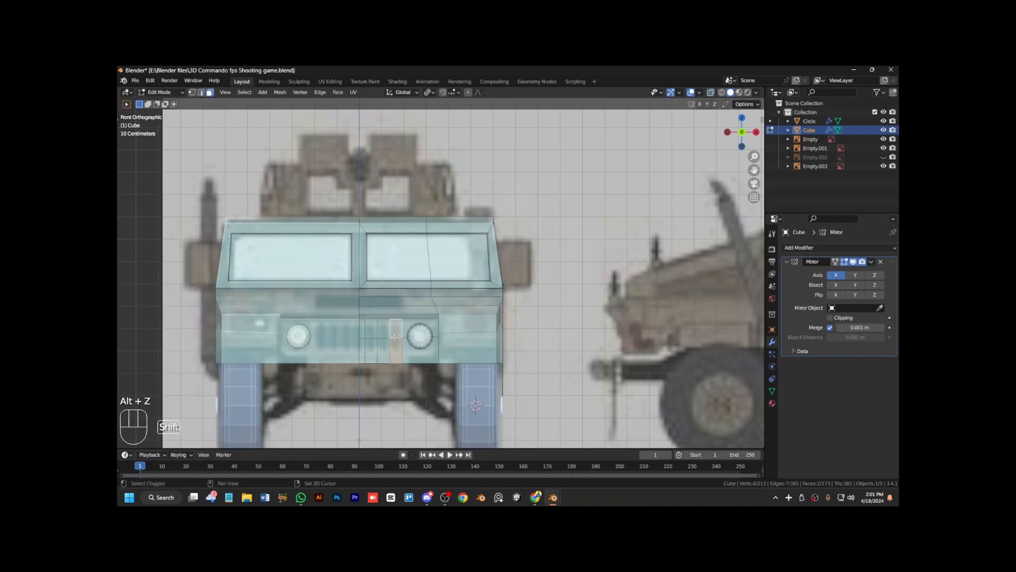
{"action": "left_click", "coordinate": [420, 427]}
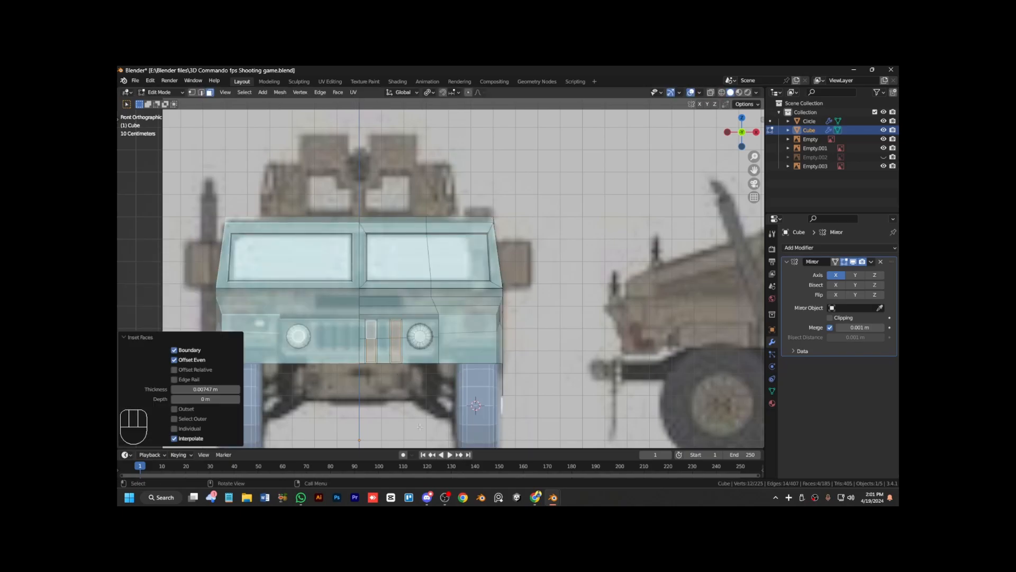
{"action": "left_click", "coordinate": [430, 405]}
{"action": "scroll", "coordinate": [429, 405], "scroll_direction": "up", "scroll_amount": 2}
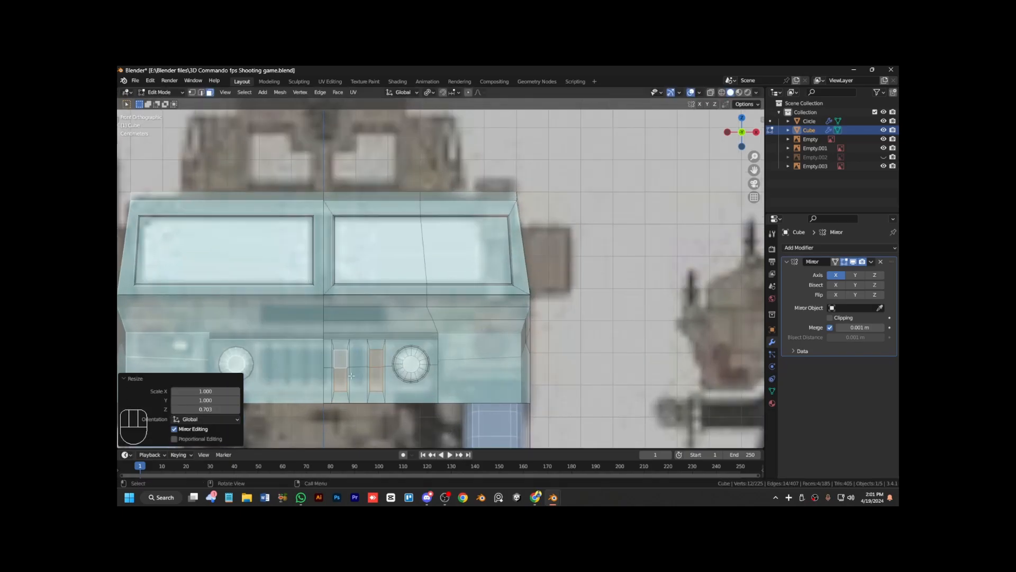
Inset the grille strips between them by 0.01021 m with Boundary off, and scale them along Z and X.
{"action": "key", "text": "i"}
{"action": "left_click", "coordinate": [429, 398]}
{"action": "key", "text": "s"}
{"action": "key", "text": "z"}
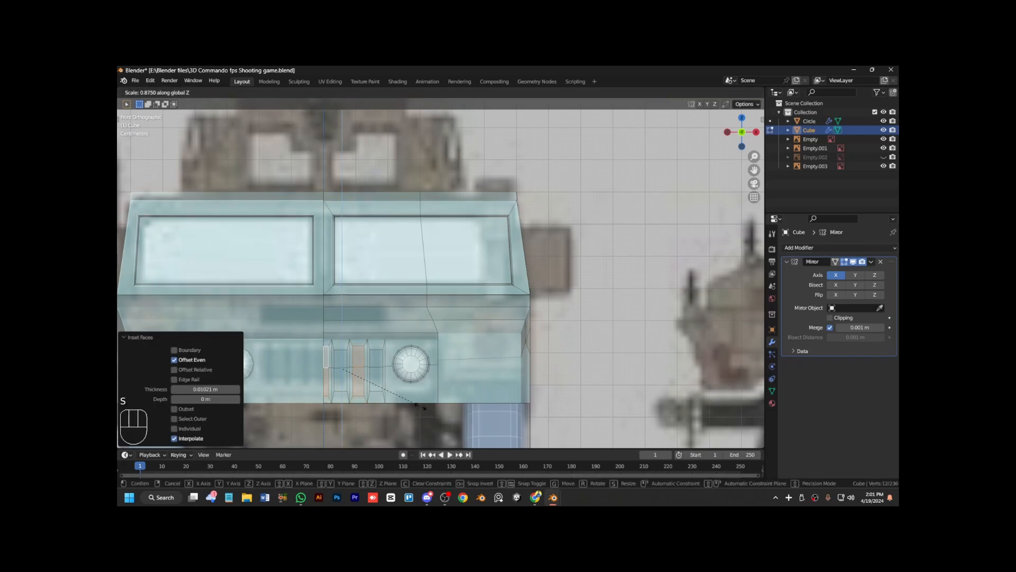
{"action": "left_click", "coordinate": [409, 397]}
{"action": "key", "text": "s"}
{"action": "key", "text": "x"}
{"action": "left_click", "coordinate": [411, 397]}
Select all the inset grille strip faces and extrude them to form the grille slots.
{"action": "left_click", "coordinate": [375, 375], "text": "shift"}
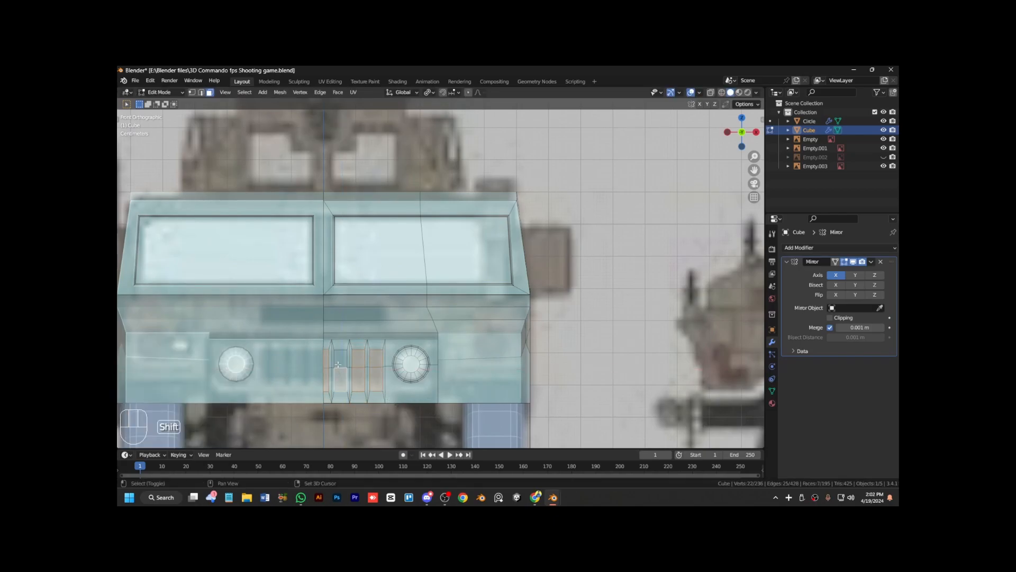
{"action": "key", "text": "alt+z"}
{"action": "key", "text": "KP_Divide"}
{"action": "key", "text": "KP_6"}
{"action": "key", "text": "KP_6"}
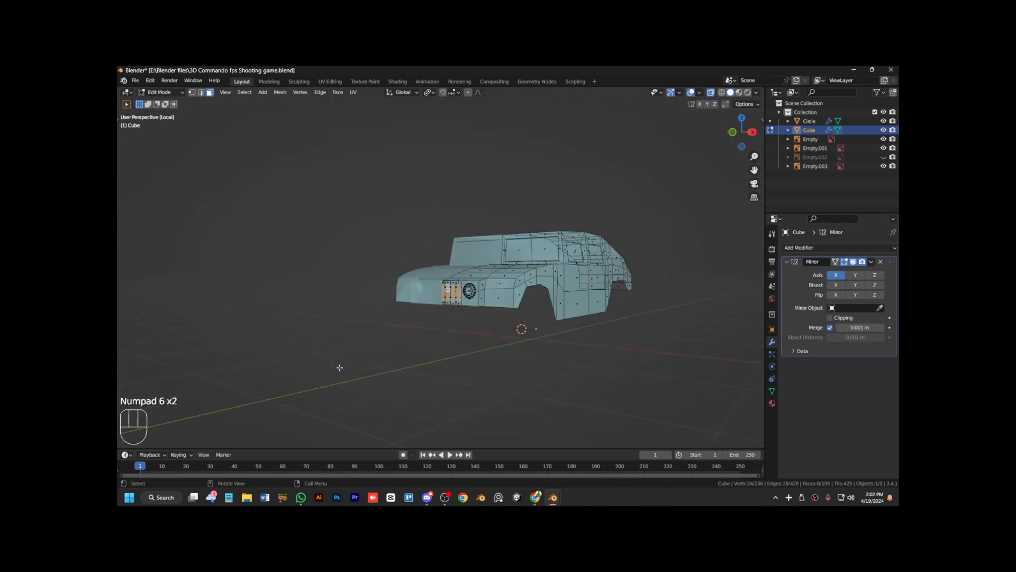
{"action": "key", "text": "alt+z"}
{"action": "key", "text": "KP_Add"}
{"action": "key", "text": "KP_Add"}
{"action": "key", "text": "KP_Add"}
{"action": "key", "text": "e"}
{"action": "left_click", "coordinate": [345, 364]}
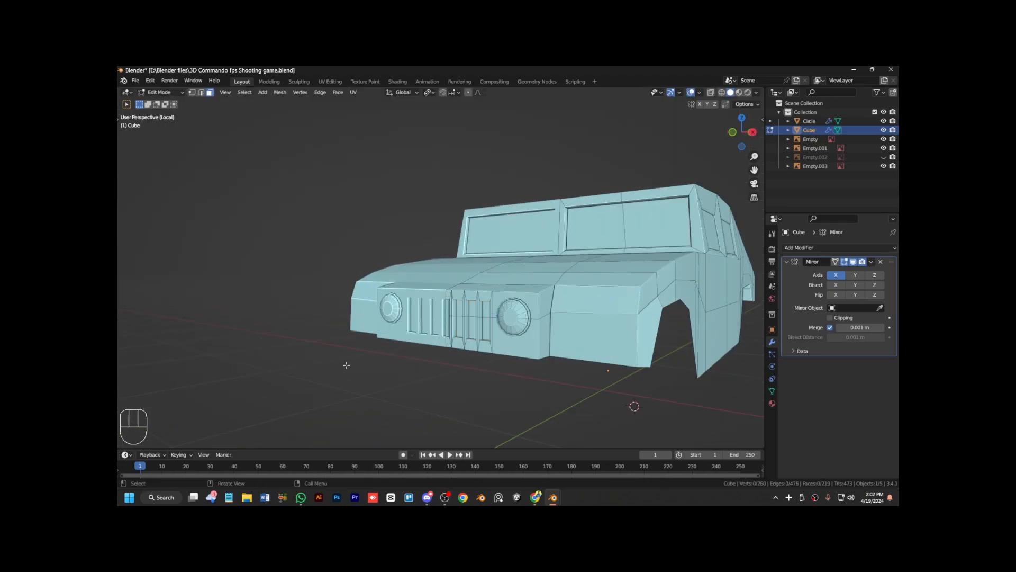
Leave mesh editing and the isolated view, check the body beside the wheels, and save the file.
{"action": "key", "text": "Tab"}
{"action": "key", "text": "KP_Divide"}
{"action": "key", "text": "ctrl+KP_2"}
{"action": "key", "text": "ctrl+KP_2"}
{"action": "key", "text": "ctrl+KP_2"}
{"action": "key", "text": "ctrl+KP_2"}
{"action": "key", "text": "KP_3"}
{"action": "key", "text": "KP_Subtract"}
{"action": "key", "text": "KP_Subtract"}
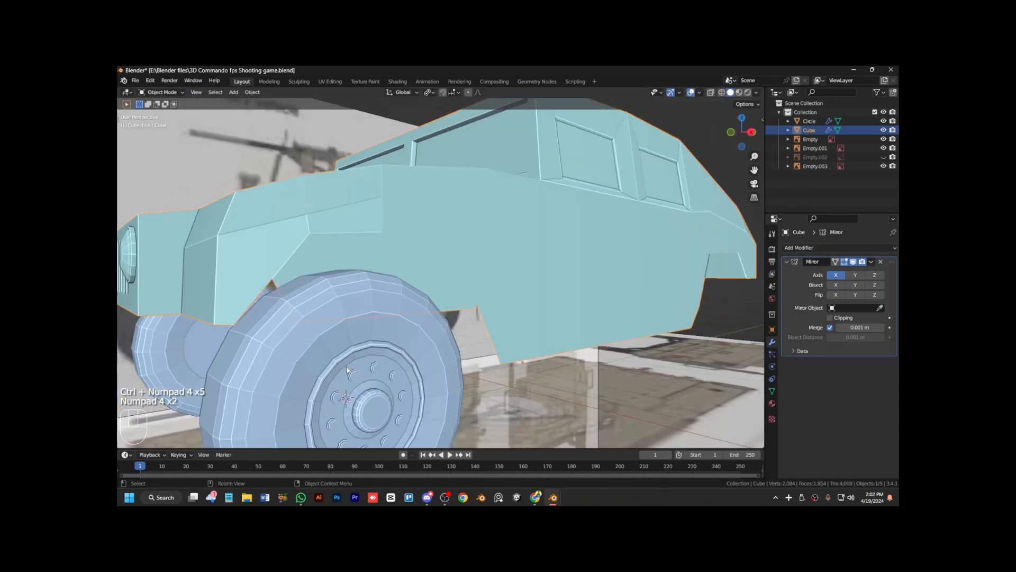
{"action": "key", "text": "KP_4"}
{"action": "key", "text": "ctrl+s"}
Switch to the back view, hide the Empty.001 reference image, and show Empty.002.
{"action": "key", "text": "KP_3"}
{"action": "key", "text": "KP_1"}
{"action": "key", "text": "KP_9"}
{"action": "left_click", "coordinate": [883, 148]}
{"action": "left_click", "coordinate": [884, 157]}
Select the vehicle body over the rear blueprint and open its mesh for editing.
{"action": "left_click", "coordinate": [499, 247]}
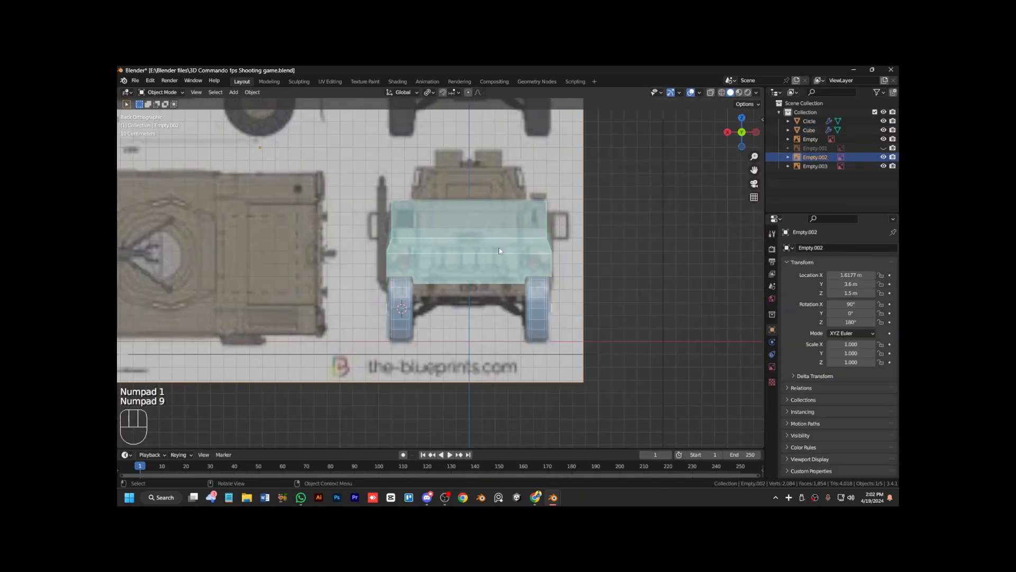
{"action": "key", "text": "KP_Add"}
{"action": "key", "text": "KP_Add"}
{"action": "key", "text": "KP_Add"}
{"action": "key", "text": "Tab"}
{"action": "left_click", "coordinate": [499, 250]}
{"action": "key", "text": "Tab"}
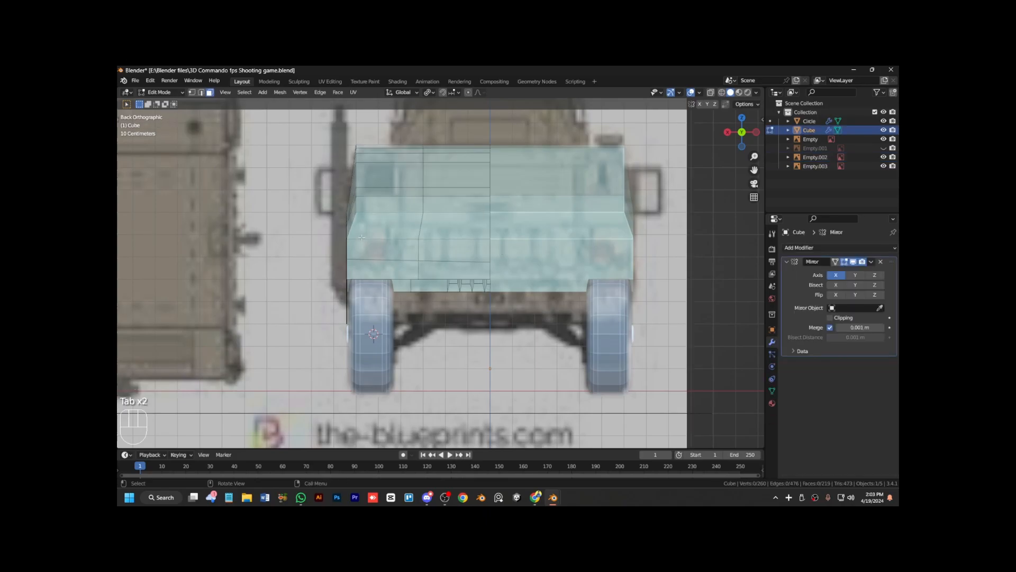
Try to narrow the inset tail light face and shift it along X over the rear blueprint.
{"action": "left_click", "coordinate": [494, 332]}
{"action": "key", "text": "s"}
{"action": "key", "text": "x"}
{"action": "left_click", "coordinate": [444, 327]}
{"action": "key", "text": "g"}
{"action": "key", "text": "x"}
{"action": "left_click", "coordinate": [436, 327]}
{"action": "key", "text": "KP_3"}
{"action": "key", "text": "alt+z"}
{"action": "key", "text": "alt+z"}
{"action": "key", "text": "KP_6"}
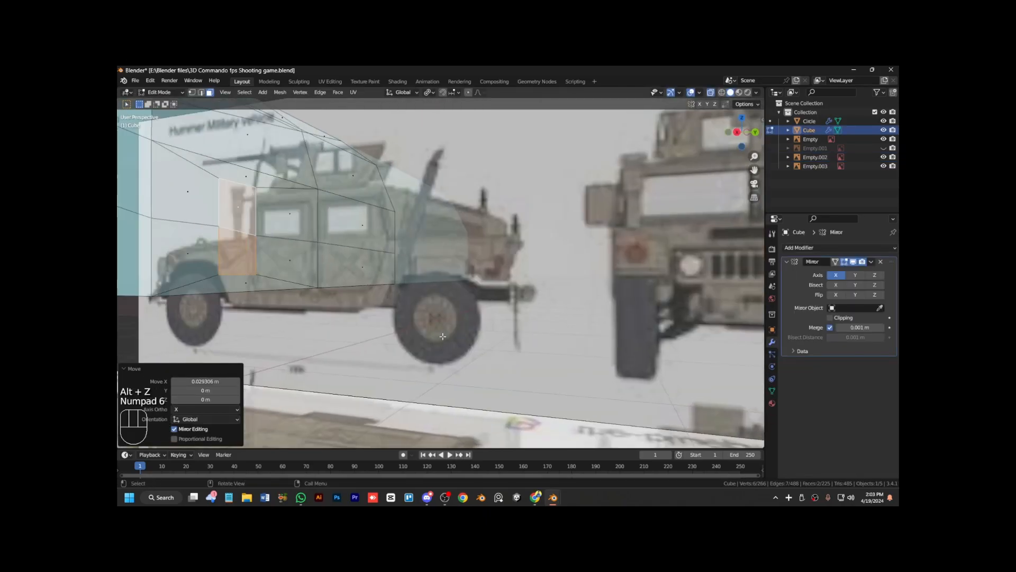
Undo the last edits to the tail light inset.
{"action": "key", "text": "KP_Subtract"}
{"action": "key", "text": "KP_Subtract"}
{"action": "key", "text": "KP_Subtract"}
{"action": "key", "text": "Tab"}
{"action": "key", "text": "Tab"}
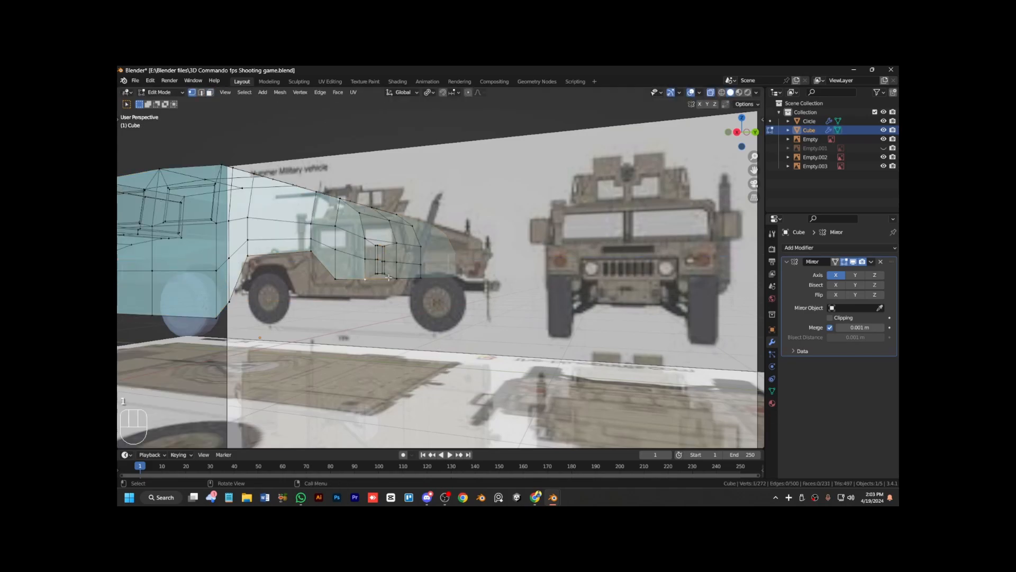
{"action": "key", "text": "ctrl+z"}
{"action": "key", "text": "ctrl+z"}
{"action": "key", "text": "ctrl+z"}
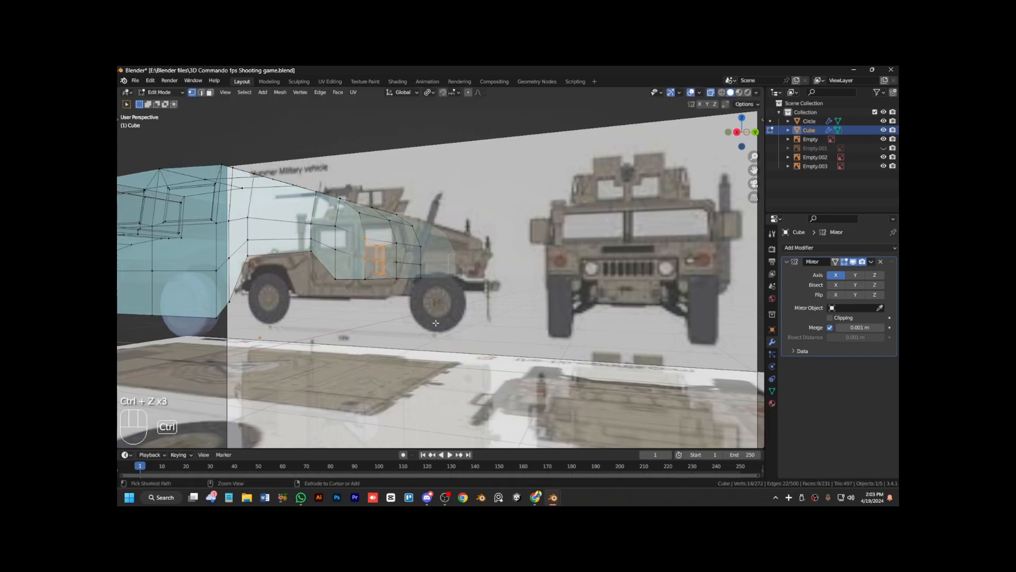
Inset the body's lower rear corner face for the tail light and scale the inset along X.
{"action": "key", "text": "3"}
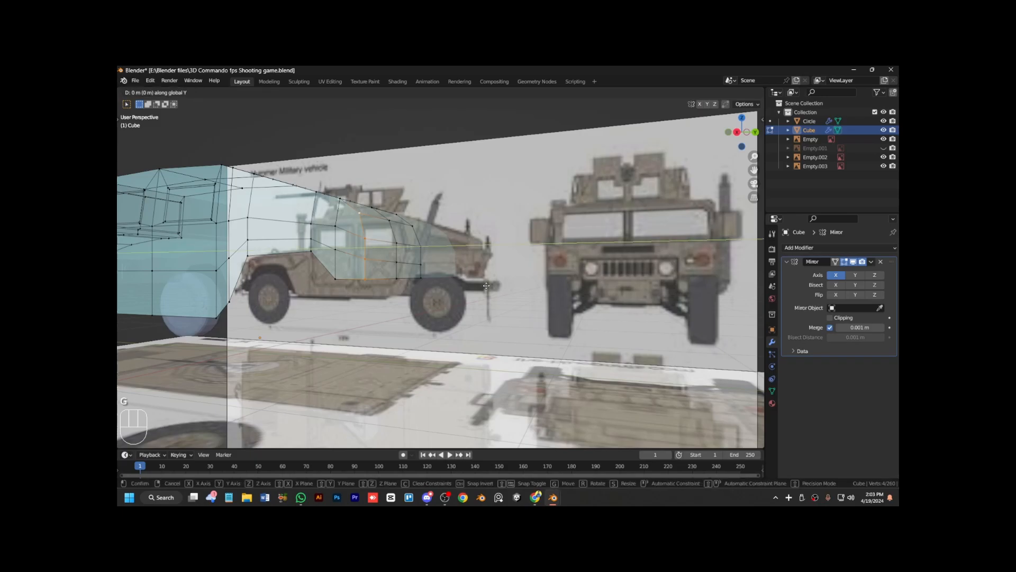
{"action": "key", "text": "i"}
{"action": "left_click", "coordinate": [396, 292]}
{"action": "key", "text": "KP_1"}
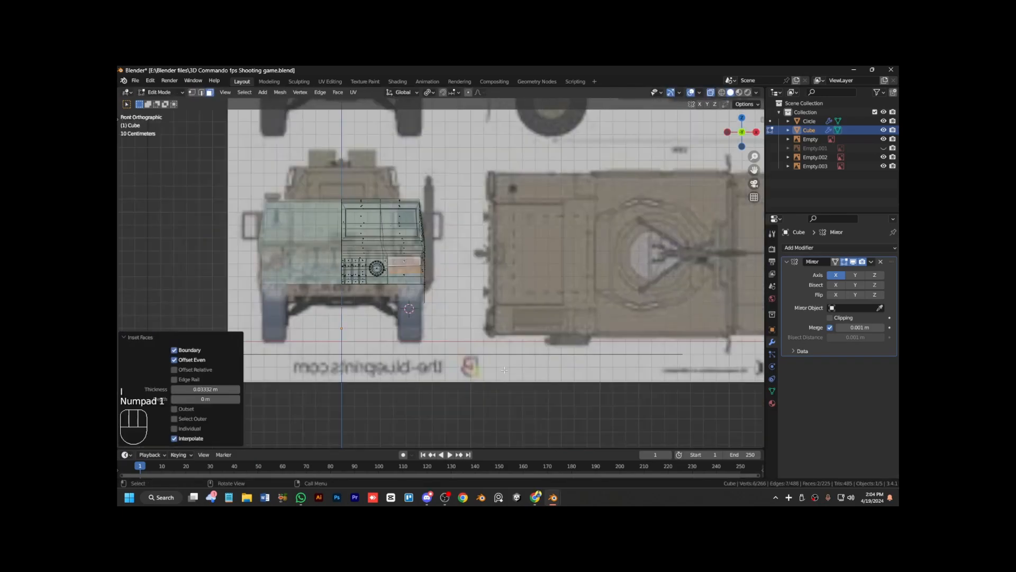
{"action": "key", "text": "KP_9"}
{"action": "key", "text": "s"}
{"action": "key", "text": "x"}
{"action": "left_click", "coordinate": [454, 306]}
{"action": "scroll", "coordinate": [454, 306], "scroll_direction": "up", "scroll_amount": 6}
Move and resize the inset face to match the tail light on the rear blueprint.
{"action": "key", "text": "g"}
{"action": "left_click", "coordinate": [522, 358]}
{"action": "key", "text": "s"}
{"action": "left_click", "coordinate": [495, 342]}
{"action": "key", "text": "g"}
{"action": "left_click", "coordinate": [492, 343]}
Extrude the tail light face about 0.006 m along its normal and resize it.
{"action": "key", "text": "KP_3"}
{"action": "key", "text": "Tab"}
{"action": "key", "text": "alt+z"}
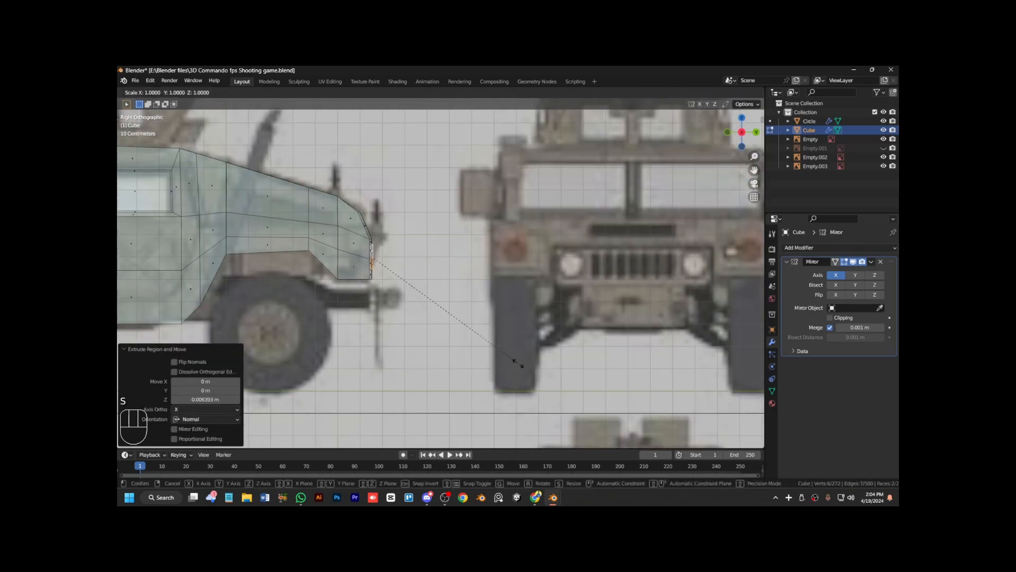
Examine the body's rear corners and the mirrored tail lights from several angles.
{"action": "key", "text": "KP_Subtract"}
{"action": "key", "text": "KP_Subtract"}
{"action": "key", "text": "KP_8"}
{"action": "key", "text": "ctrl+KP_4"}
{"action": "key", "text": "KP_4"}
{"action": "key", "text": "KP_4"}
{"action": "key", "text": "KP_4"}
{"action": "key", "text": "KP_4"}
{"action": "key", "text": "KP_6"}
{"action": "key", "text": "KP_6"}
{"action": "key", "text": "KP_6"}
{"action": "key", "text": "KP_6"}
{"action": "key", "text": "KP_6"}
{"action": "key", "text": "KP_6"}
{"action": "key", "text": "KP_6"}
{"action": "key", "text": "KP_6"}
Select the two lower centre faces on the body's rear and extrude them.
{"action": "key", "text": "Tab"}
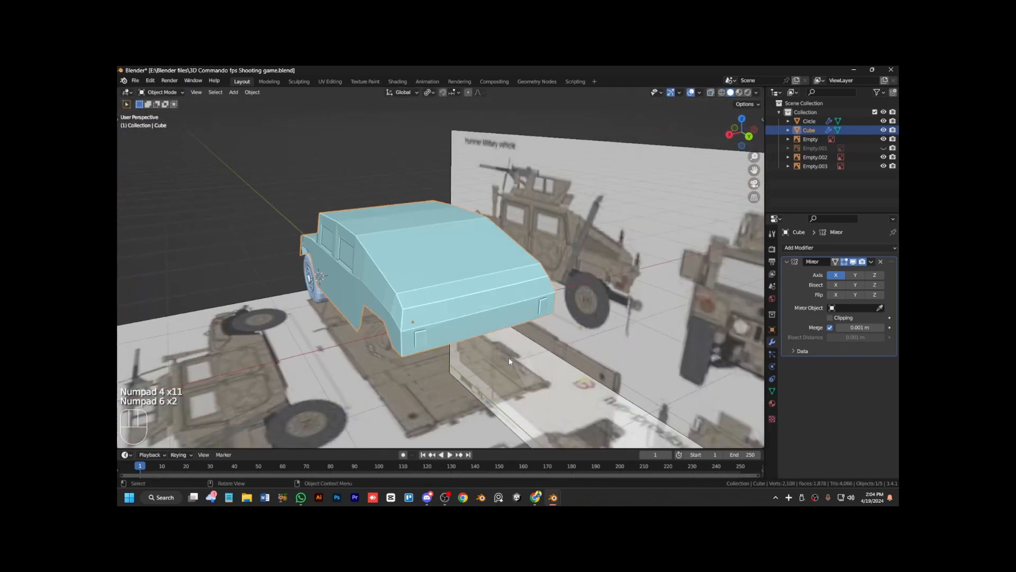
{"action": "left_click", "coordinate": [478, 320]}
{"action": "left_click", "coordinate": [484, 328], "text": "shift"}
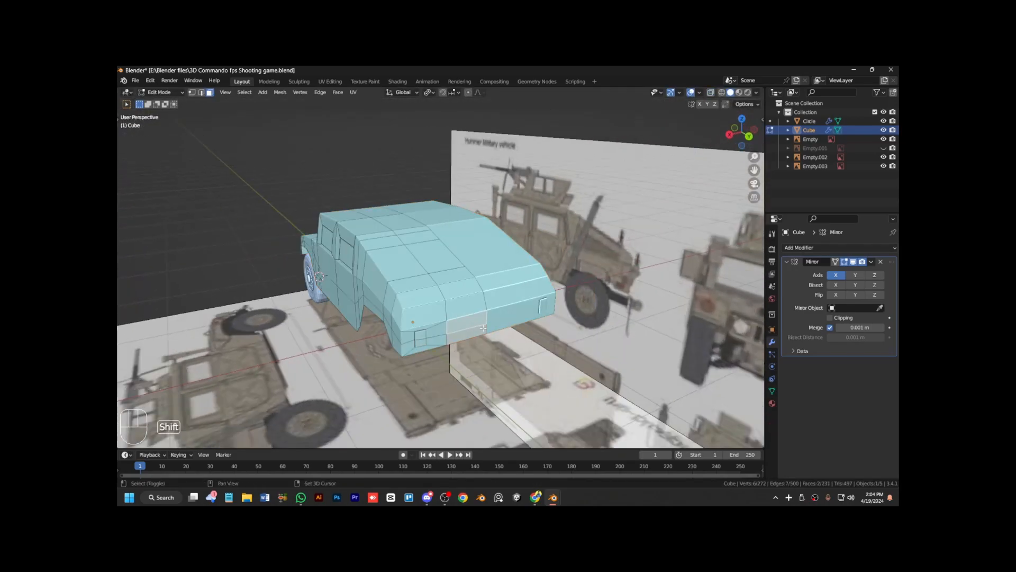
{"action": "key", "text": "e"}
{"action": "left_click", "coordinate": [510, 370]}
Extrude the rear panel again and flatten the selection with a Z scale of 0.
{"action": "key", "text": "e"}
{"action": "left_click", "coordinate": [511, 371]}
{"action": "key", "text": "2"}
{"action": "key", "text": "s"}
{"action": "key", "text": "z"}
{"action": "key", "text": "0"}
{"action": "key", "text": "Return"}
Examine the extruded rear panel and the whole body from several angles.
{"action": "key", "text": "KP_4"}
{"action": "key", "text": "KP_4"}
{"action": "key", "text": "ctrl+KP_4"}
{"action": "key", "text": "ctrl+KP_4"}
{"action": "key", "text": "ctrl+KP_4"}
{"action": "key", "text": "ctrl+KP_4"}
{"action": "key", "text": "KP_Subtract"}
{"action": "key", "text": "KP_Subtract"}
{"action": "key", "text": "KP_Subtract"}
{"action": "key", "text": "KP_7"}
Duplicate the front wheel and move the copy about 1.94 m along Y into the rear wheel arch.
{"action": "key", "text": "KP_3"}
{"action": "key", "text": "KP_Add"}
{"action": "key", "text": "KP_Add"}
{"action": "key", "text": "KP_Add"}
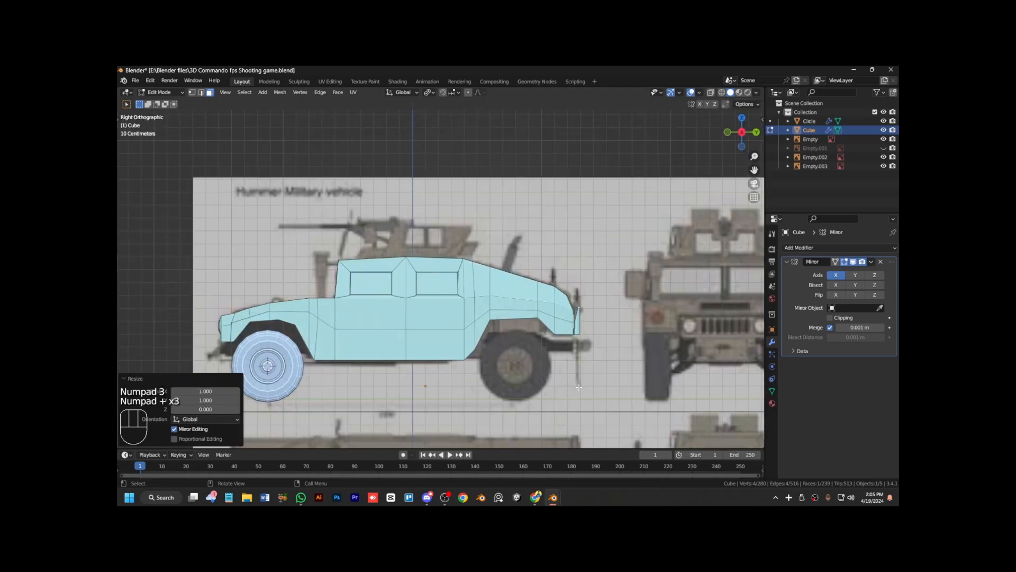
{"action": "scroll", "coordinate": [430, 325], "scroll_direction": "down", "scroll_amount": 1}
{"action": "key", "text": "Tab"}
{"action": "left_click", "coordinate": [309, 359]}
{"action": "key", "text": "shift+d"}
{"action": "key", "text": "y"}
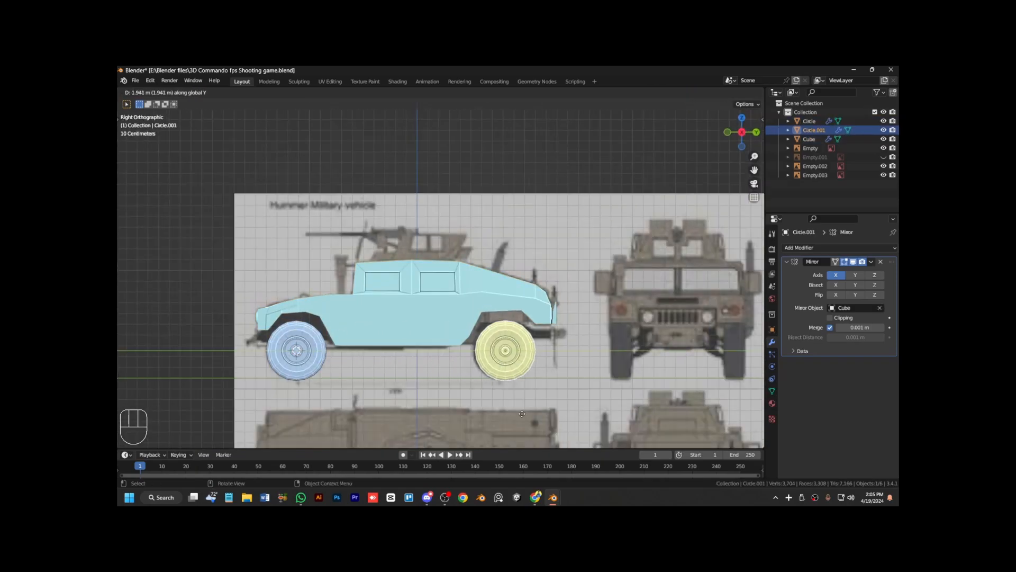
{"action": "left_click", "coordinate": [520, 407]}
Hide the remaining blueprint reference images so only the vehicle is shown.
{"action": "key", "text": "KP_4"}
{"action": "key", "text": "KP_Subtract"}
{"action": "key", "text": "KP_Subtract"}
{"action": "key", "text": "KP_Subtract"}
{"action": "left_click_drag", "start_coordinate": [883, 148], "coordinate": [884, 176]}
Examine the vehicle from all around without the reference images.
{"action": "key", "text": "KP_4"}
{"action": "key", "text": "KP_4"}
{"action": "key", "text": "KP_4"}
{"action": "key", "text": "KP_4"}
{"action": "key", "text": "KP_4"}
{"action": "key", "text": "KP_4"}
{"action": "key", "text": "KP_4"}
{"action": "key", "text": "KP_4"}
{"action": "key", "text": "KP_4"}
{"action": "key", "text": "KP_4"}
{"action": "key", "text": "KP_4"}
{"action": "key", "text": "KP_4"}
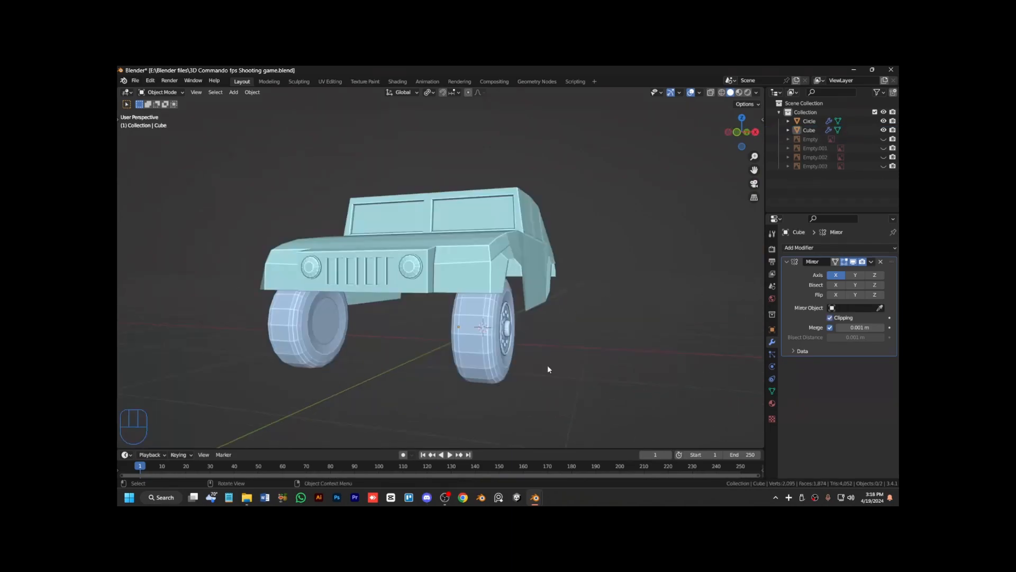
Isolate the wheels and open the wheel mesh for editing with the upper tread faces selected.
{"action": "key", "text": "KP_Divide"}
{"action": "key", "text": "Tab"}
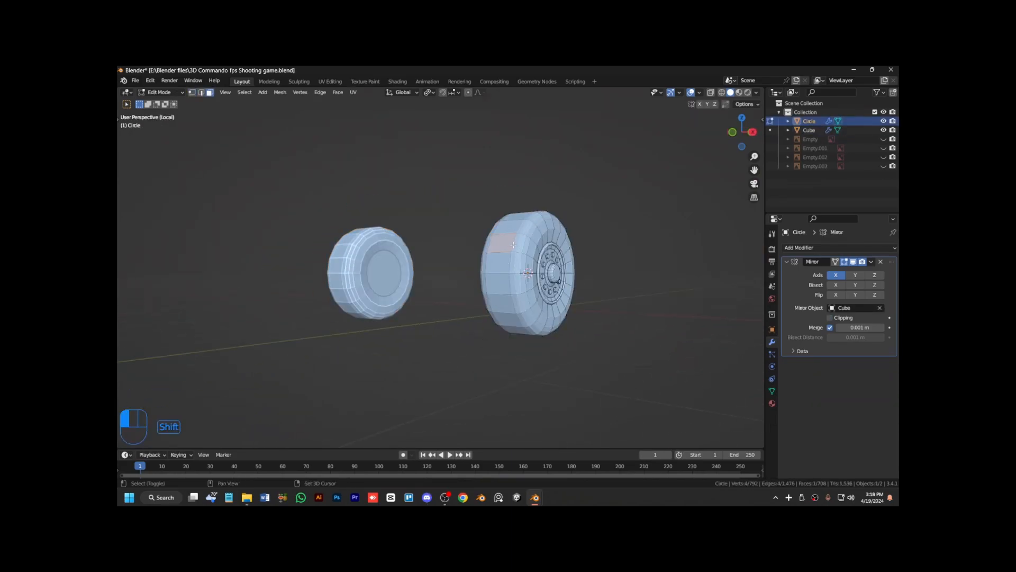
{"action": "scroll", "coordinate": [513, 297], "scroll_direction": "up", "scroll_amount": 3}
{"action": "key", "text": "ctrl+KP_6"}
{"action": "key", "text": "ctrl+KP_6"}
{"action": "key", "text": "ctrl+KP_6"}
{"action": "key", "text": "ctrl+KP_6"}
{"action": "key", "text": "ctrl+KP_6"}
{"action": "key", "text": "ctrl+KP_8"}
{"action": "key", "text": "ctrl+KP_8"}
{"action": "key", "text": "ctrl+KP_8"}
{"action": "key", "text": "ctrl+KP_8"}
{"action": "key", "text": "ctrl+KP_8"}
Duplicate the selected tread faces in place, separate them into their own object, and open that object's mesh.
{"action": "key", "text": "shift+d"}
{"action": "right_click", "coordinate": [514, 297]}
{"action": "key", "text": "p"}
{"action": "left_click", "coordinate": [514, 297]}
{"action": "key", "text": "Tab"}
{"action": "left_click", "coordinate": [493, 297]}
{"action": "key", "text": "Tab"}
{"action": "key", "text": "Tab"}
{"action": "key", "text": "Tab"}
Try to scale two edges of the separated tread strip and divide it with loop cuts.
{"action": "key", "text": "2"}
{"action": "left_click", "coordinate": [471, 281], "text": "shift"}
{"action": "key", "text": "s"}
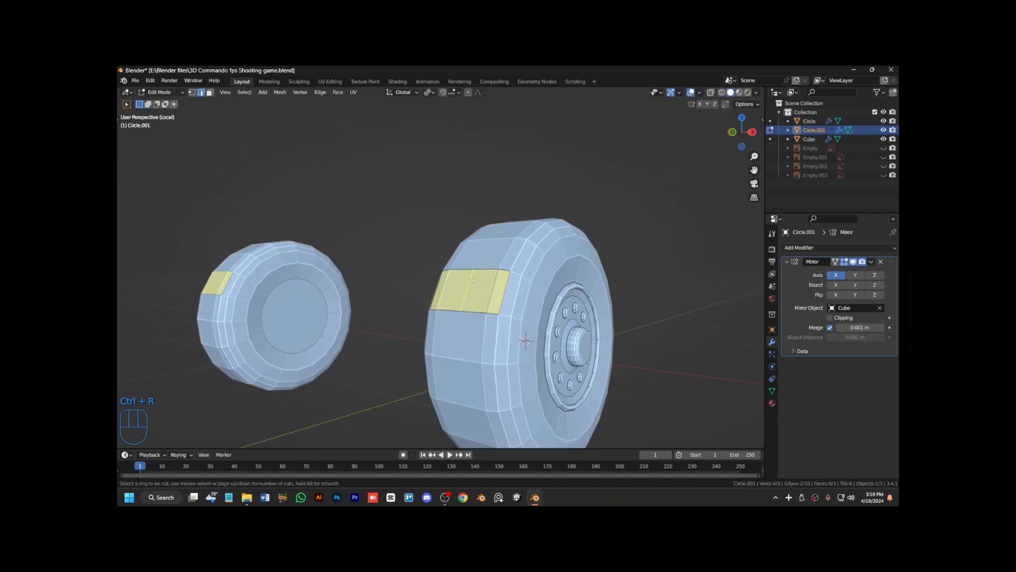
{"action": "key", "text": "Return"}
{"action": "key", "text": "Return"}
Try to scale selected crosswise edges of the tread strip to form a zigzag.
{"action": "left_click", "coordinate": [491, 303]}
{"action": "left_click", "coordinate": [438, 300], "text": "shift"}
{"action": "key", "text": "s"}
{"action": "right_click", "coordinate": [495, 312]}
{"action": "left_click", "coordinate": [500, 297]}
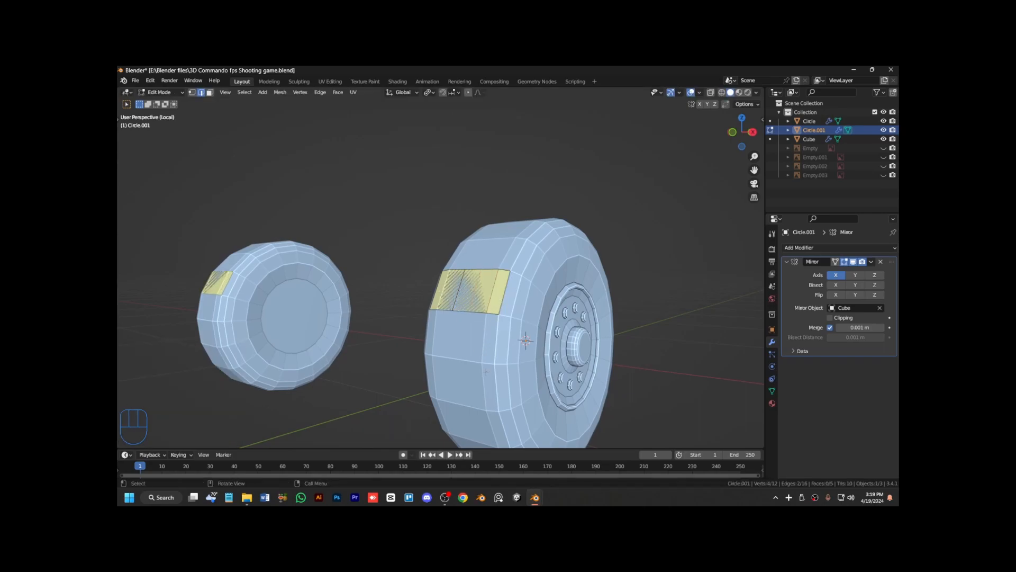
{"action": "left_click", "coordinate": [504, 291], "text": "shift"}
{"action": "key", "text": "s"}
{"action": "right_click", "coordinate": [481, 353]}
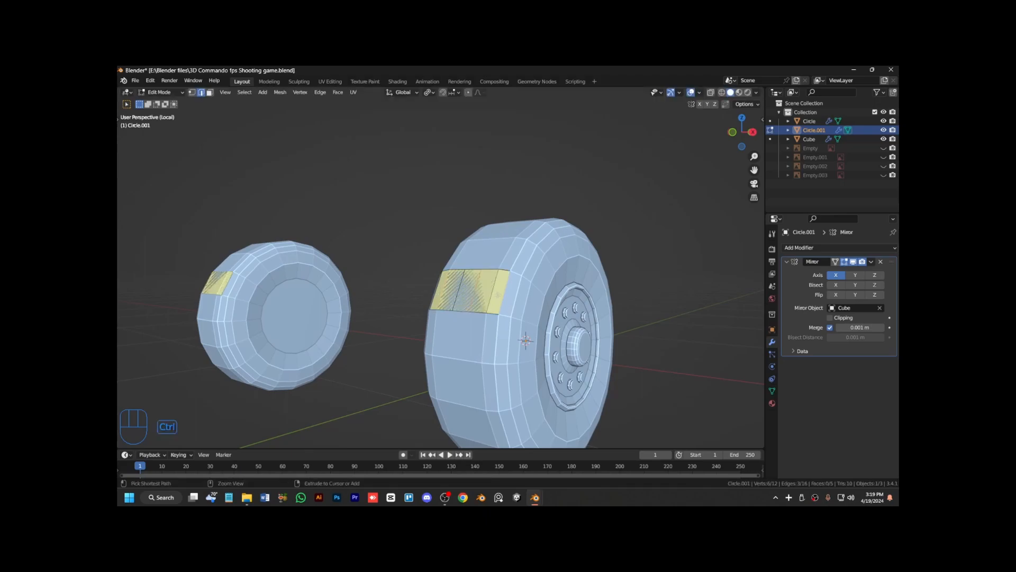
Check the tread strip from the front and add two lengthwise loop cuts across its faces.
{"action": "key", "text": "KP_1"}
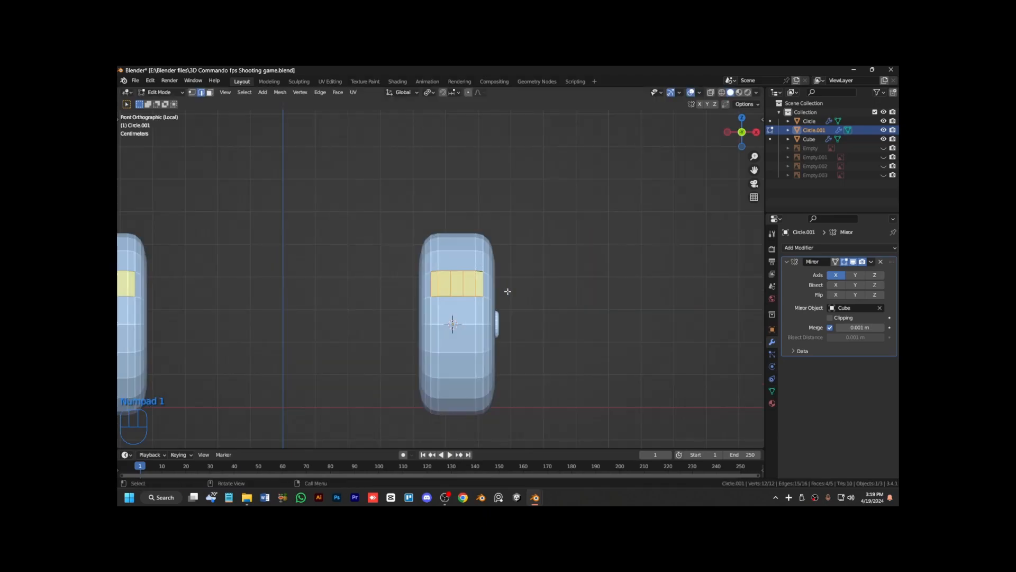
{"action": "key", "text": "KP_Add"}
{"action": "key", "text": "KP_Add"}
{"action": "key", "text": "alt+z"}
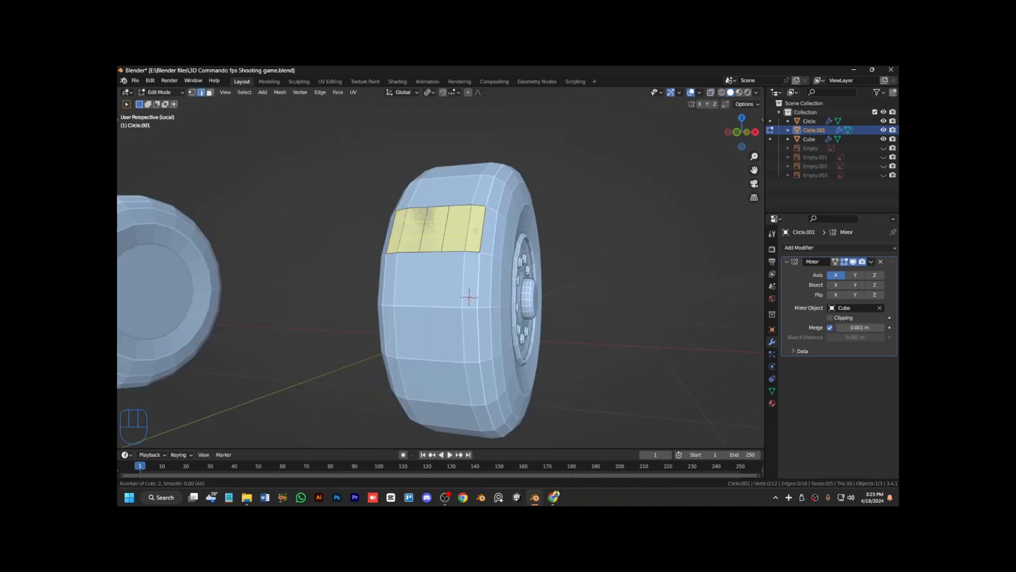
{"action": "left_click", "coordinate": [475, 230]}
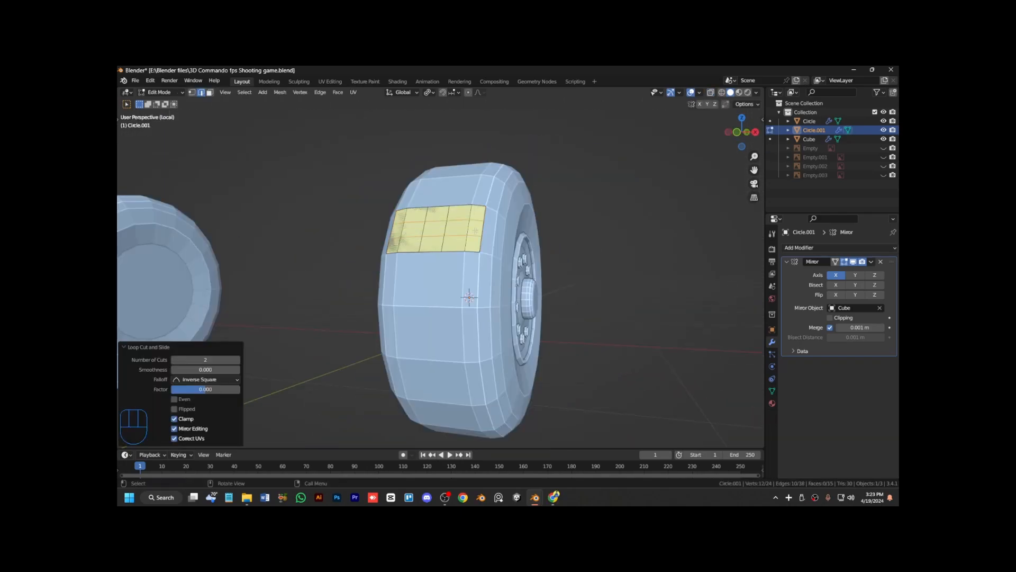
Slide individual vertices along the upper and lower borders of the gridded tread strip to form tread outlines.
{"action": "key", "text": "KP_Add"}
{"action": "key", "text": "KP_Add"}
{"action": "key", "text": "ctrl+KP_8"}
{"action": "key", "text": "ctrl+KP_8"}
{"action": "key", "text": "ctrl+KP_8"}
{"action": "key", "text": "Tab"}
{"action": "key", "text": "Tab"}
{"action": "left_click", "coordinate": [456, 210]}
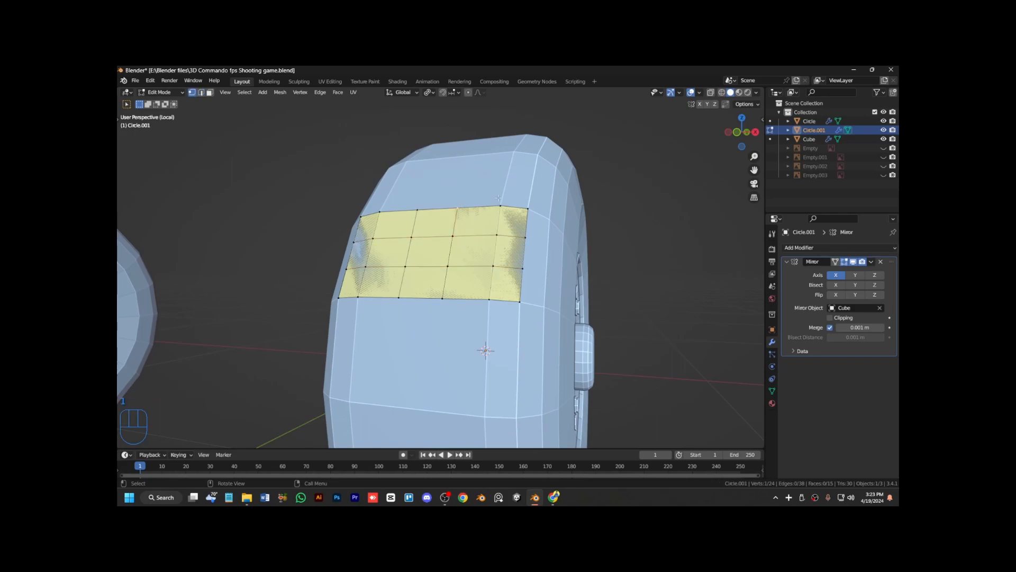
{"action": "key", "text": "g"}
{"action": "key", "text": "g"}
{"action": "left_click", "coordinate": [495, 214]}
{"action": "left_click", "coordinate": [400, 297]}
{"action": "key", "text": "g"}
{"action": "key", "text": "g"}
{"action": "left_click", "coordinate": [478, 298]}
Scale alternate crosswise edges of the divided tread strip down to give its borders a zigzag outline.
{"action": "left_click", "coordinate": [511, 294]}
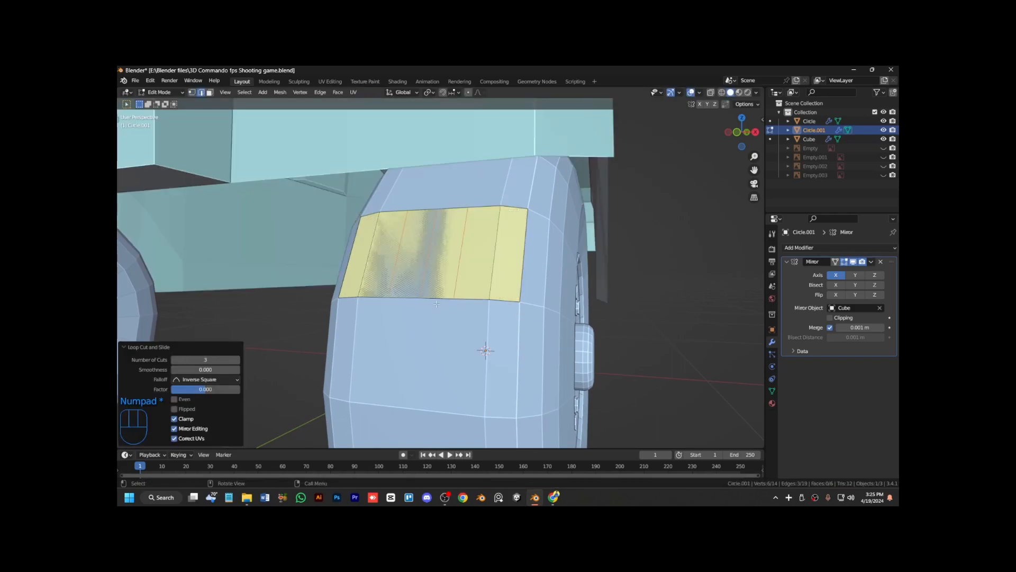
{"action": "left_click", "coordinate": [462, 255], "text": "shift"}
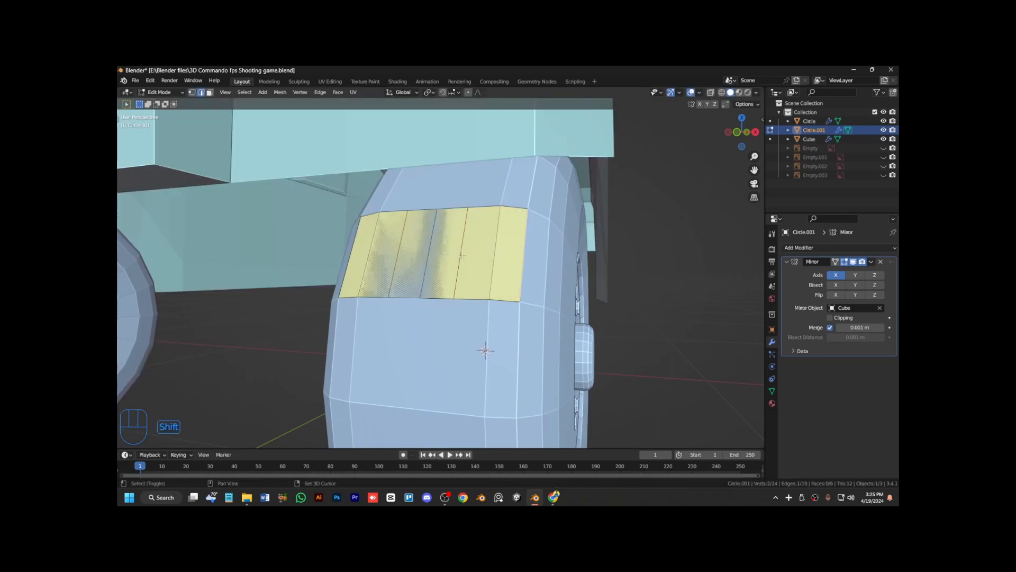
{"action": "key", "text": "s"}
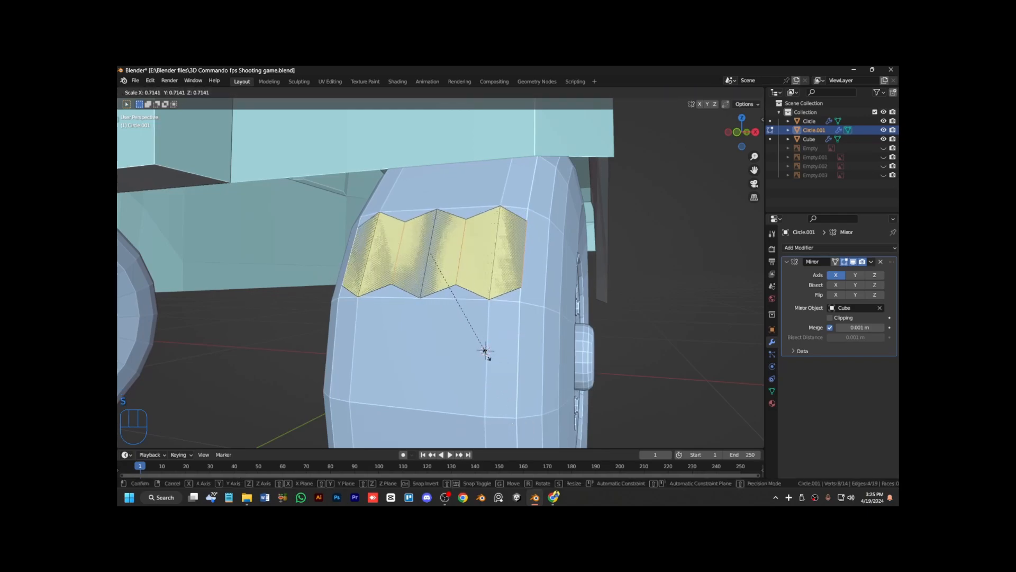
{"action": "left_click", "coordinate": [480, 332]}
Add one centred lengthwise loop cut across the zigzag tread strip and bevel it about 0.051 m wide.
{"action": "key", "text": "ctrl+r"}
{"action": "left_click", "coordinate": [510, 250]}
{"action": "right_click", "coordinate": [511, 250]}
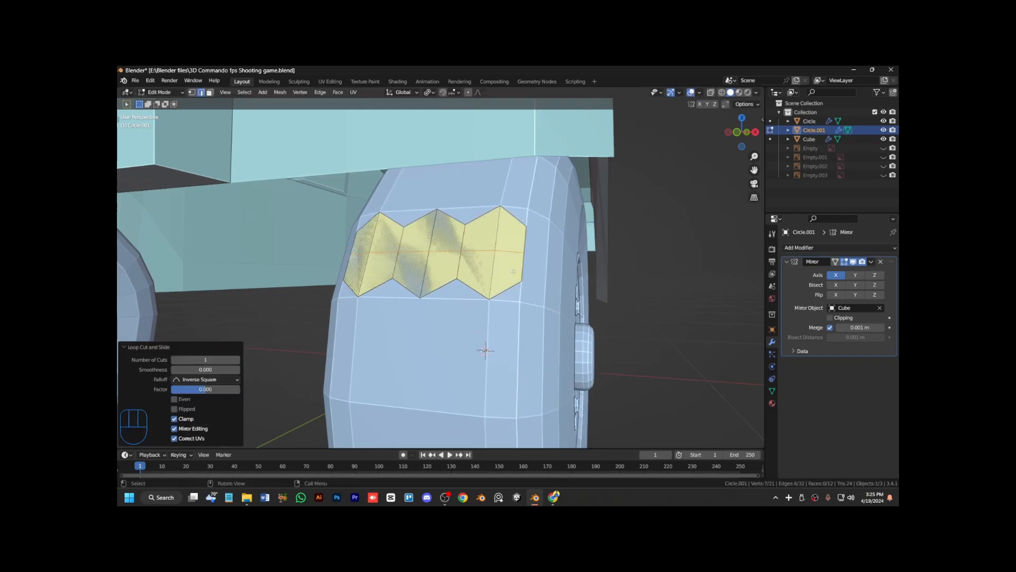
{"action": "key", "text": "ctrl+b"}
{"action": "left_click", "coordinate": [524, 307]}
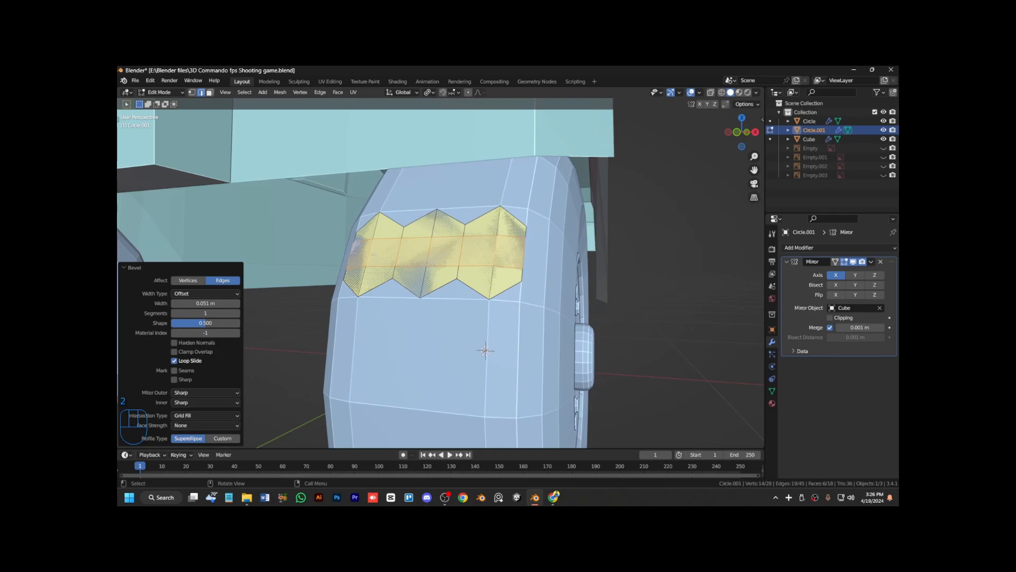
Scale alternate short edges in the strip's middle band down and delete the band's faces to leave two rows of hexagons.
{"action": "left_click", "coordinate": [408, 259]}
{"action": "key", "text": "s"}
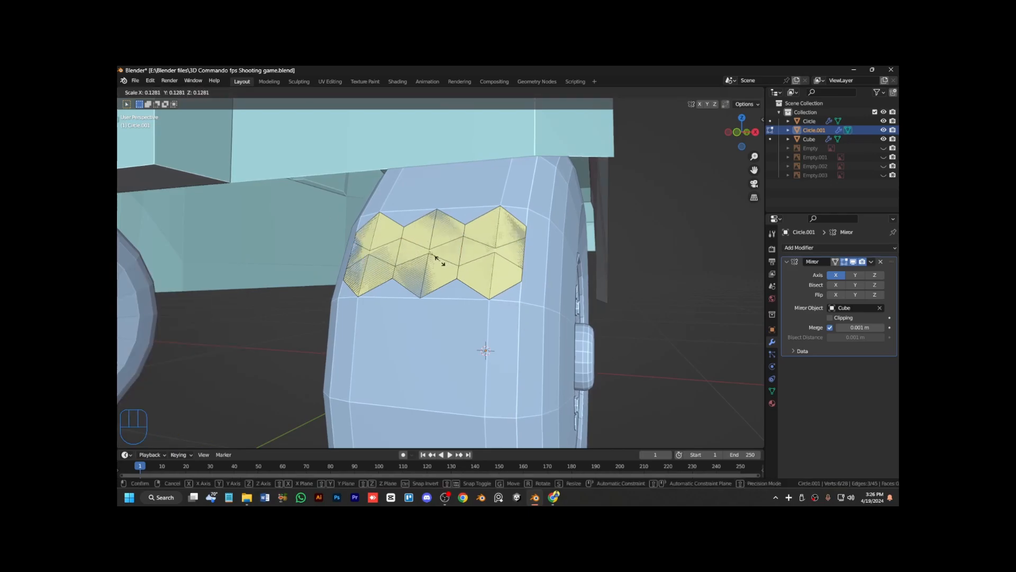
{"action": "left_click", "coordinate": [438, 256]}
{"action": "left_click", "coordinate": [508, 245]}
{"action": "key", "text": "3"}
{"action": "key", "text": "x"}
{"action": "left_click", "coordinate": [462, 248]}
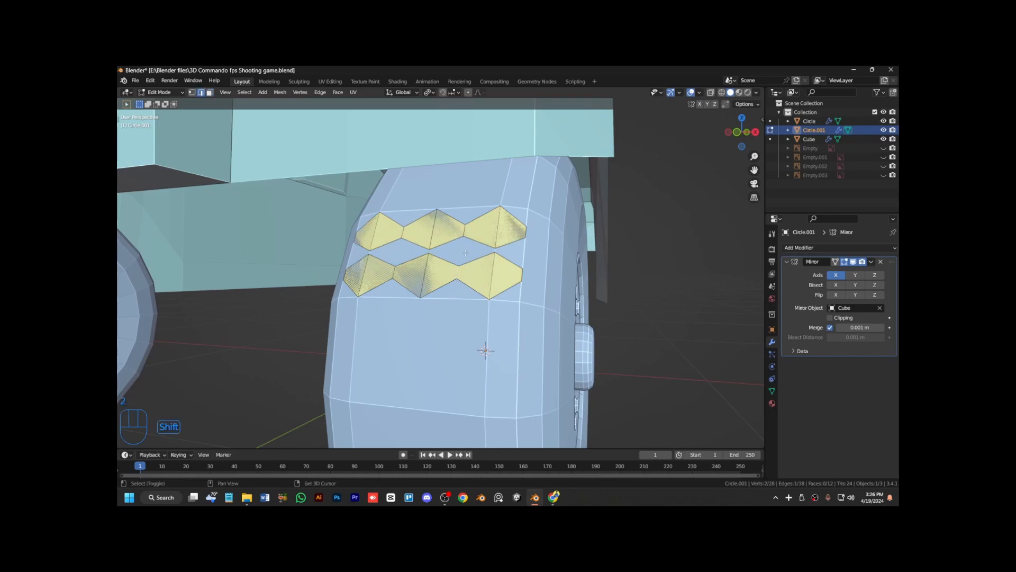
Bevel the edges joining neighbouring hexagons and delete the narrow bevel faces to separate the six tread shapes.
{"action": "key", "text": "ctrl+b"}
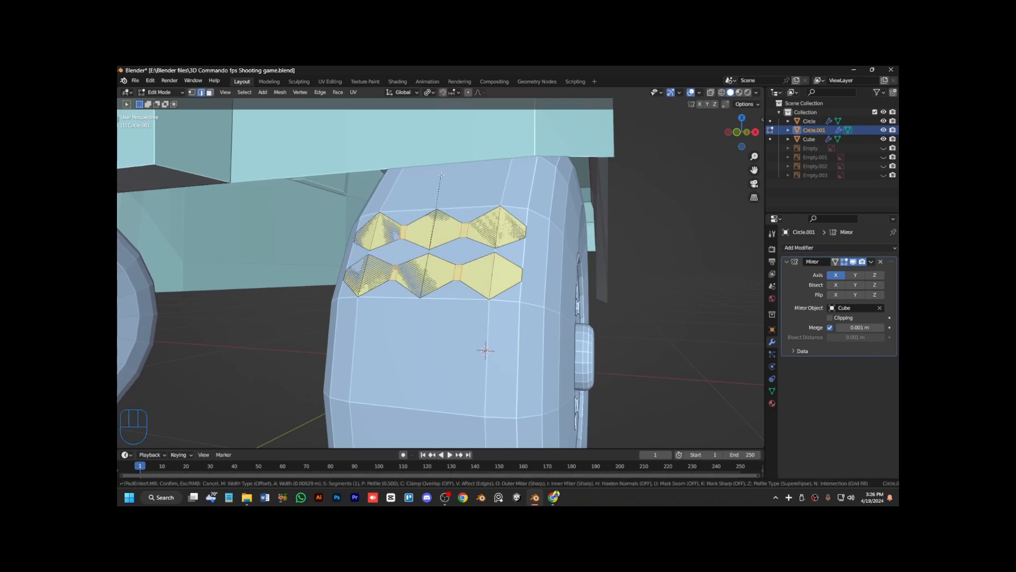
{"action": "left_click", "coordinate": [442, 176]}
{"action": "key", "text": "x"}
{"action": "left_click", "coordinate": [442, 176]}
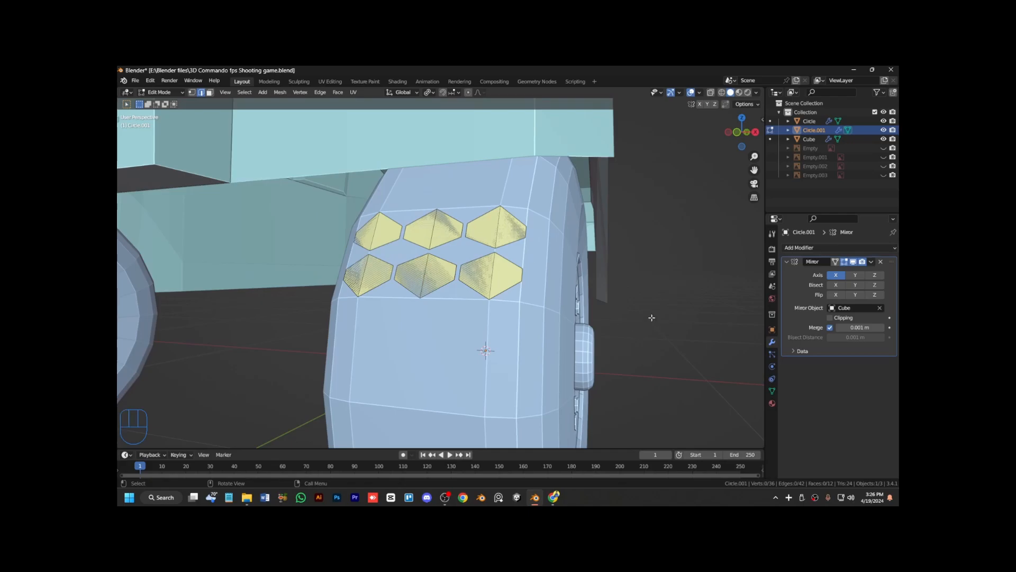
Extrude all six hexagonal tread faces outward by about 0.012 m.
{"action": "key", "text": "a"}
{"action": "middle_click_drag", "start_coordinate": [677, 325], "coordinate": [656, 324]}
{"action": "key", "text": "e"}
{"action": "left_click", "coordinate": [643, 324]}
Examine the extruded tread blocks on the tire from the side, the front and an angled view.
{"action": "key", "text": "KP_3"}
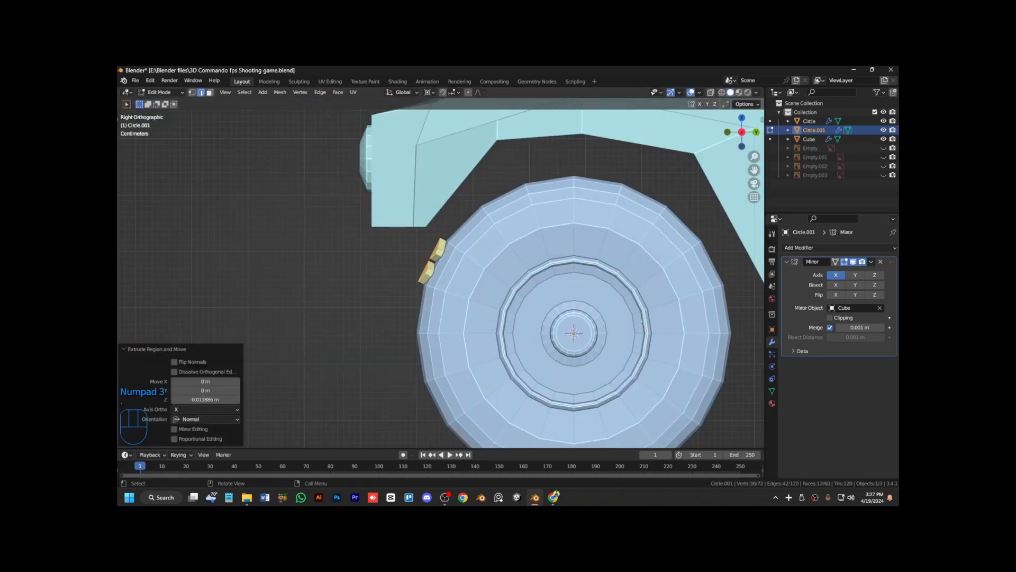
{"action": "key", "text": "a"}
{"action": "scroll", "coordinate": [617, 315], "scroll_direction": "down", "scroll_amount": 3}
{"action": "scroll", "coordinate": [615, 316], "scroll_direction": "up", "scroll_amount": 2}
{"action": "key", "text": "KP_4"}
{"action": "key", "text": "KP_4"}
{"action": "key", "text": "KP_4"}
{"action": "key", "text": "KP_4"}
{"action": "key", "text": "KP_1"}
{"action": "key", "text": "KP_6"}
{"action": "key", "text": "KP_6"}
{"action": "scroll", "coordinate": [614, 316], "scroll_direction": "up", "scroll_amount": 2}
Enable auto merge, slide the outer edges of the upper row's end blocks inward and merge the overlapping vertices.
{"action": "key", "text": "alt+a"}
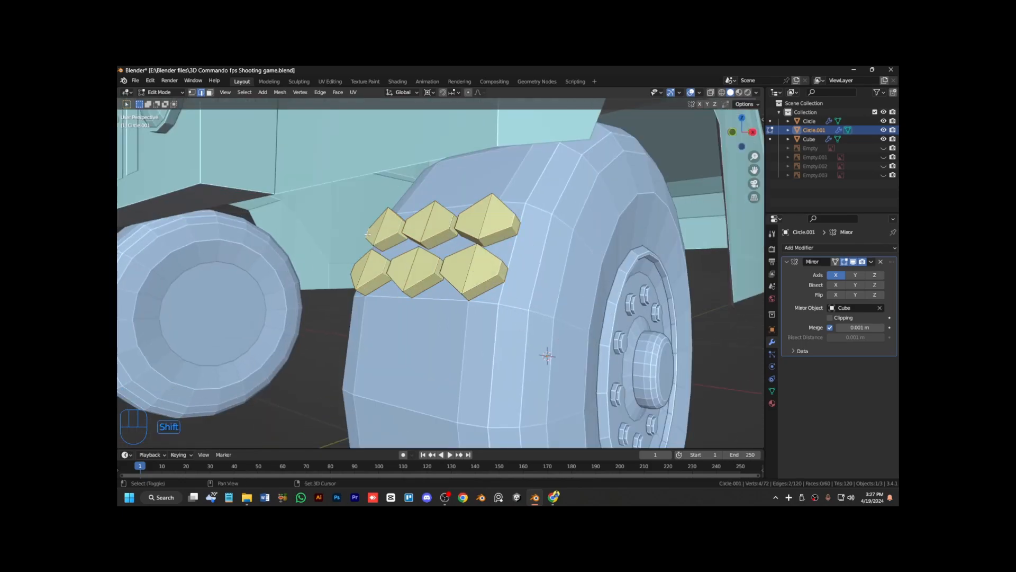
{"action": "left_click", "coordinate": [726, 107]}
{"action": "key", "text": "g"}
{"action": "key", "text": "g"}
{"action": "left_click", "coordinate": [529, 349]}
{"action": "key", "text": "Tab"}
{"action": "key", "text": "Tab"}
{"action": "key", "text": "a"}
{"action": "key", "text": "m"}
{"action": "left_click", "coordinate": [513, 387]}
Try to remove the lower row's middle block and select the neighbouring block for moving.
{"action": "key", "text": "alt+a"}
{"action": "key", "text": "l"}
{"action": "key", "text": "g"}
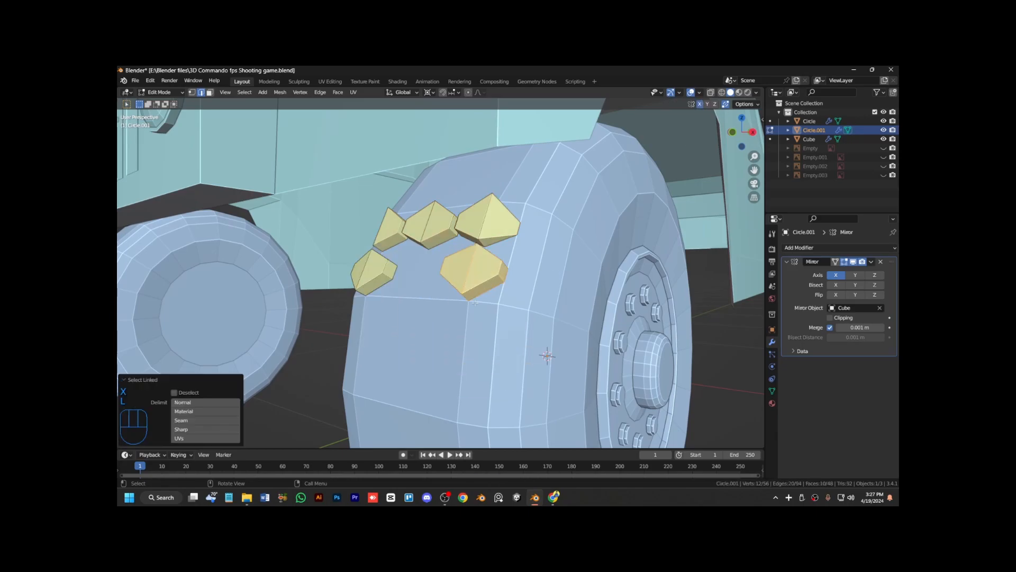
{"action": "key", "text": "ctrl+z"}
{"action": "key", "text": "ctrl+z"}
{"action": "key", "text": "ctrl+z"}
Delete the two outer tread blocks of the lower row, keeping only the middle one.
{"action": "key", "text": "l"}
{"action": "key", "text": "l"}
{"action": "key", "text": "x"}
{"action": "left_click", "coordinate": [376, 267]}
Move the remaining lower tread block about 0.028 m along normal X so it sits between two upper blocks.
{"action": "key", "text": "l"}
{"action": "key", "text": "KP_1"}
{"action": "key", "text": "grave"}
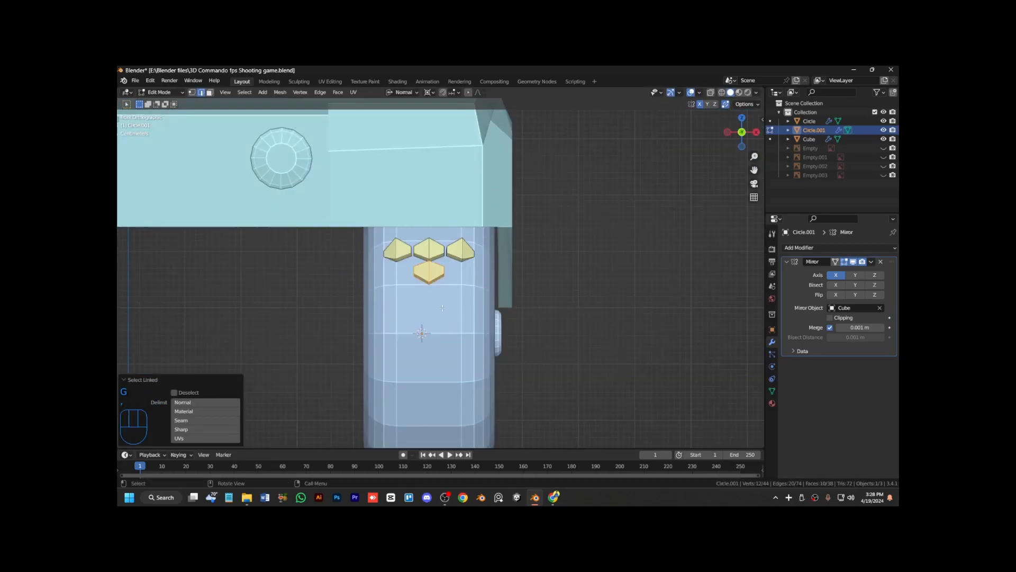
{"action": "key", "text": "g"}
{"action": "key", "text": "x"}
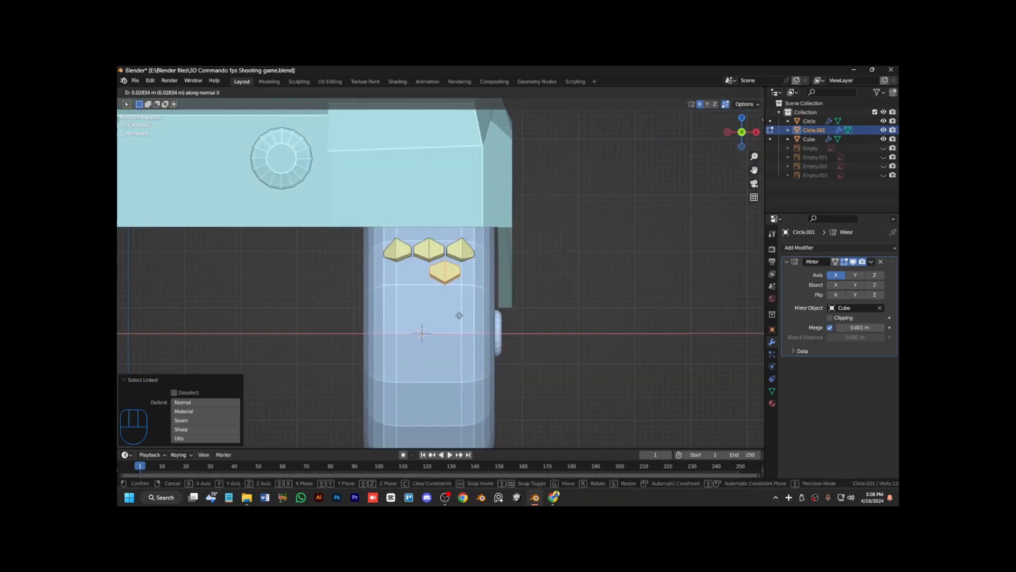
{"action": "left_click", "coordinate": [459, 315]}
Duplicate the lower tread block to the opposite gap and nudge the original about 0.002 m along global X.
{"action": "key", "text": "shift+d"}
{"action": "left_click", "coordinate": [427, 316]}
{"action": "left_click", "coordinate": [429, 316]}
{"action": "key", "text": "l"}
{"action": "key", "text": "g"}
{"action": "key", "text": "x"}
{"action": "key", "text": "x"}
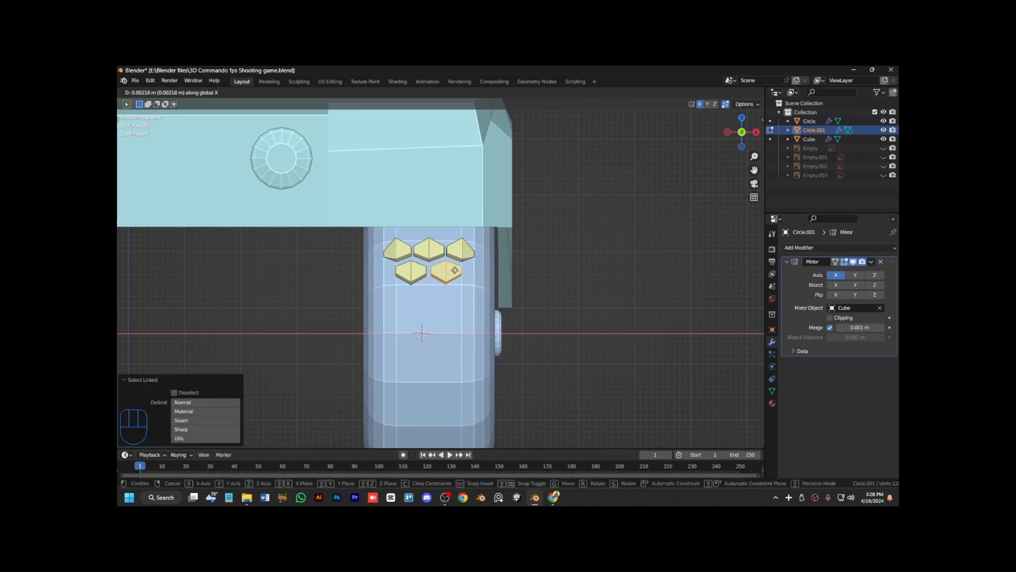
{"action": "key", "text": "Escape"}
Move both lower tread blocks about 0.005 m closer to the upper row in the side and front views.
{"action": "key", "text": "KP_3"}
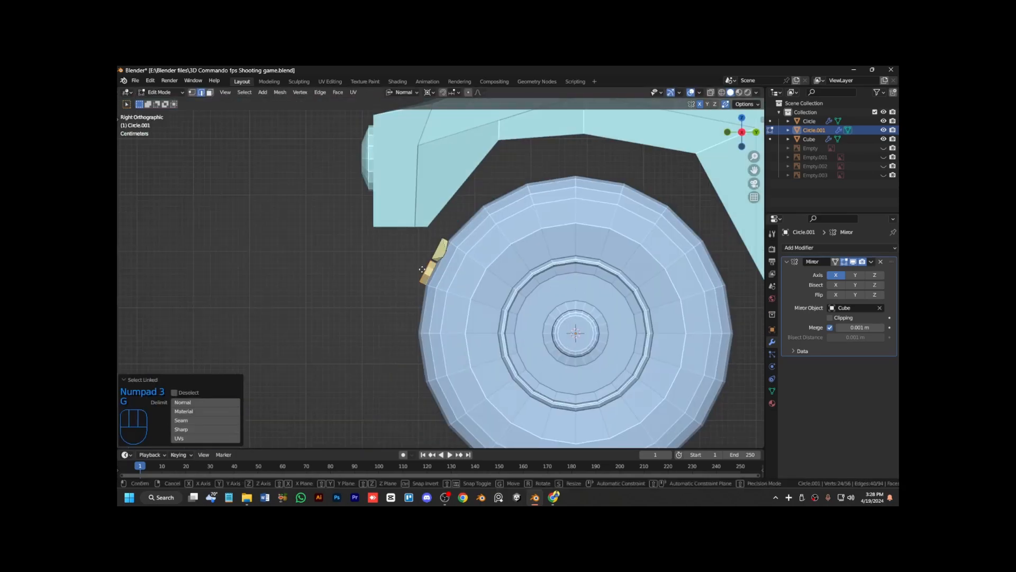
{"action": "key", "text": "g"}
{"action": "left_click", "coordinate": [422, 269]}
{"action": "key", "text": "KP_1"}
{"action": "key", "text": "g"}
{"action": "left_click", "coordinate": [423, 265]}
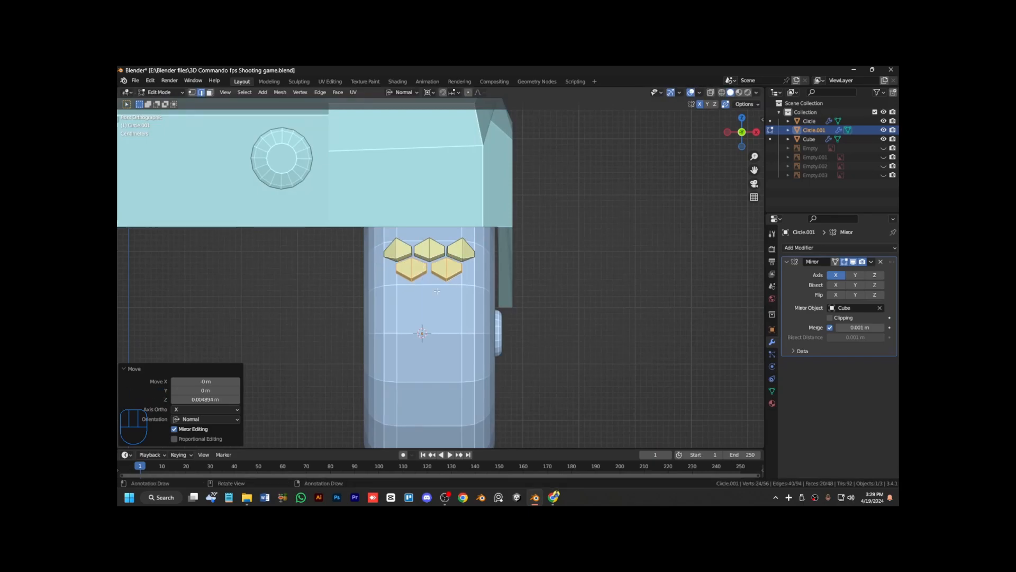
Spin all five tread blocks 360° around the wheel centre as duplicates with 25 steps.
{"action": "key", "text": "a"}
{"action": "key", "text": "KP_3"}
{"action": "key", "text": "alt+e"}
{"action": "left_click", "coordinate": [466, 337]}
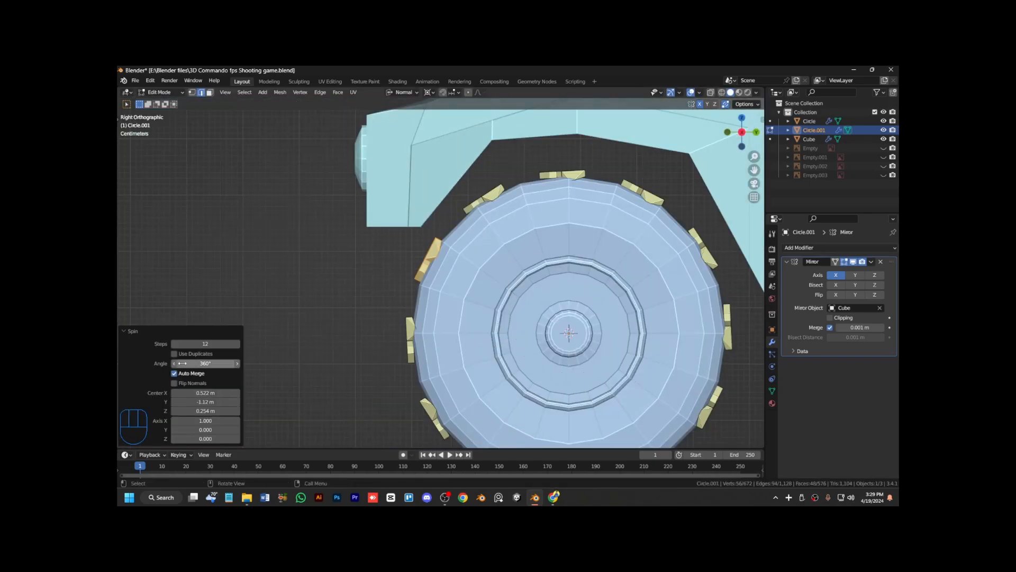
{"action": "left_click", "coordinate": [175, 354]}
{"action": "left_click_drag", "start_coordinate": [205, 363], "coordinate": [237, 363]}
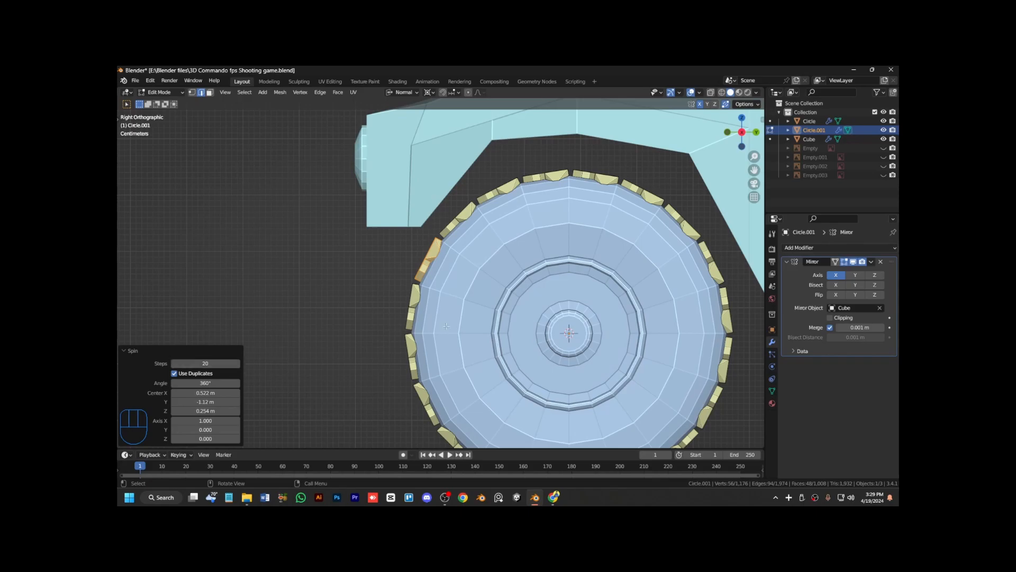
{"action": "middle_click_drag", "start_coordinate": [370, 332], "coordinate": [431, 334]}
{"action": "key", "text": "KP_Add"}
{"action": "key", "text": "KP_Subtract"}
{"action": "key", "text": "KP_Subtract"}
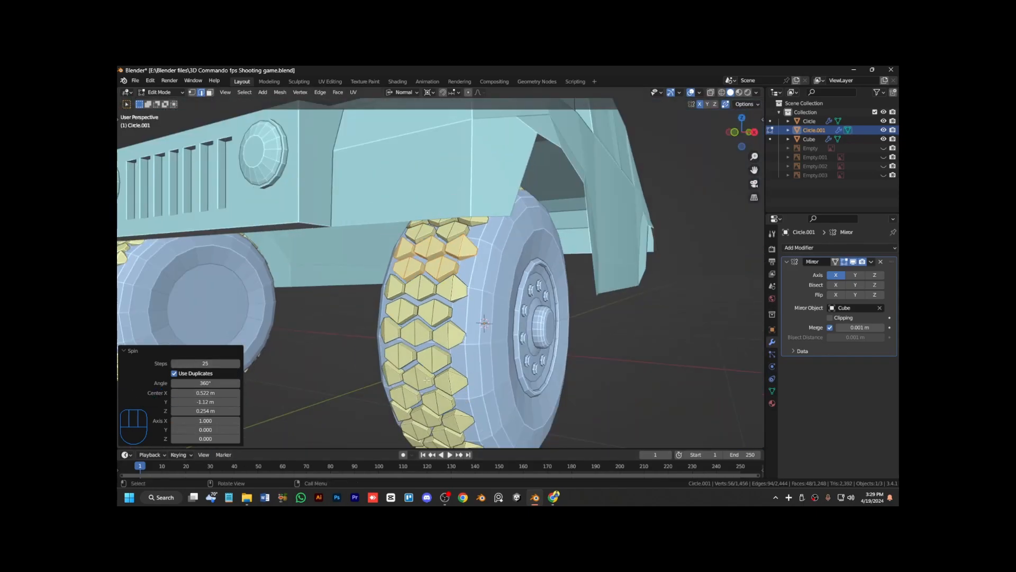
Join the tread blocks with the wheel into one object and merge its overlapping vertices.
{"action": "key", "text": "Tab"}
{"action": "left_click", "coordinate": [481, 341], "text": "shift"}
{"action": "key", "text": "ctrl+j"}
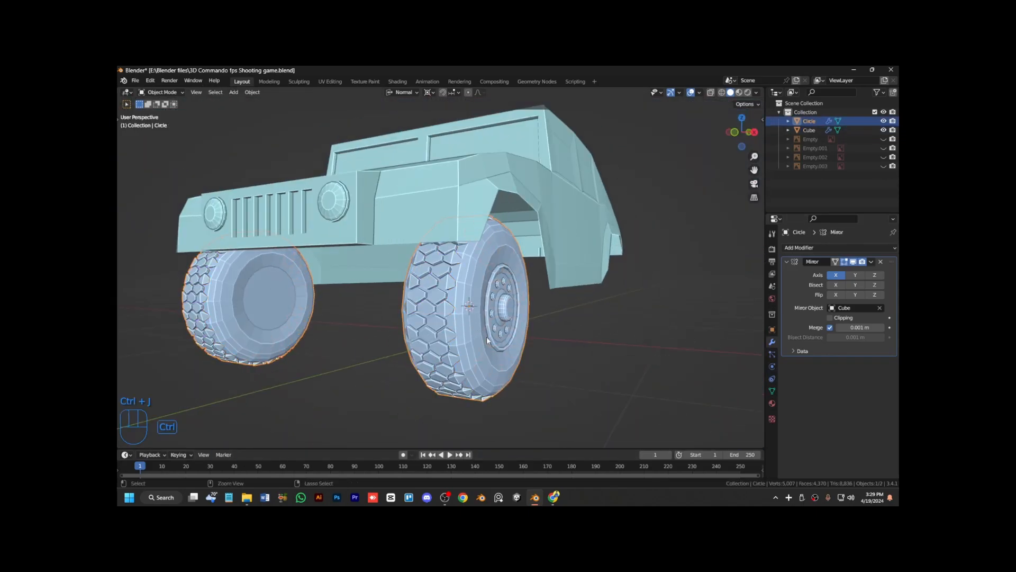
{"action": "key", "text": "Tab"}
{"action": "key", "text": "m"}
{"action": "left_click", "coordinate": [466, 344]}
{"action": "key", "text": "Tab"}
{"action": "key", "text": "s"}
{"action": "key", "text": "x"}
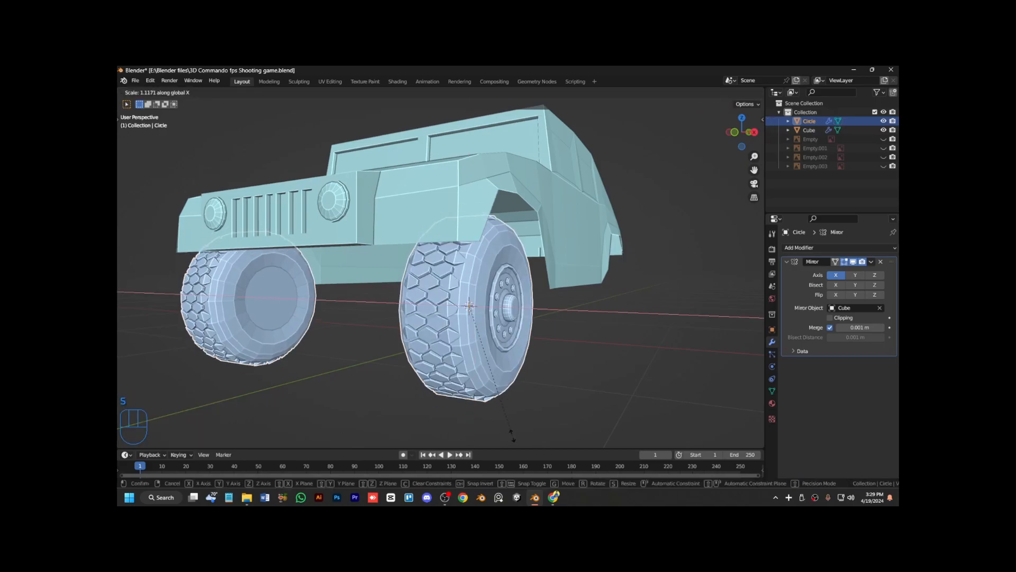
{"action": "key", "text": "Escape"}
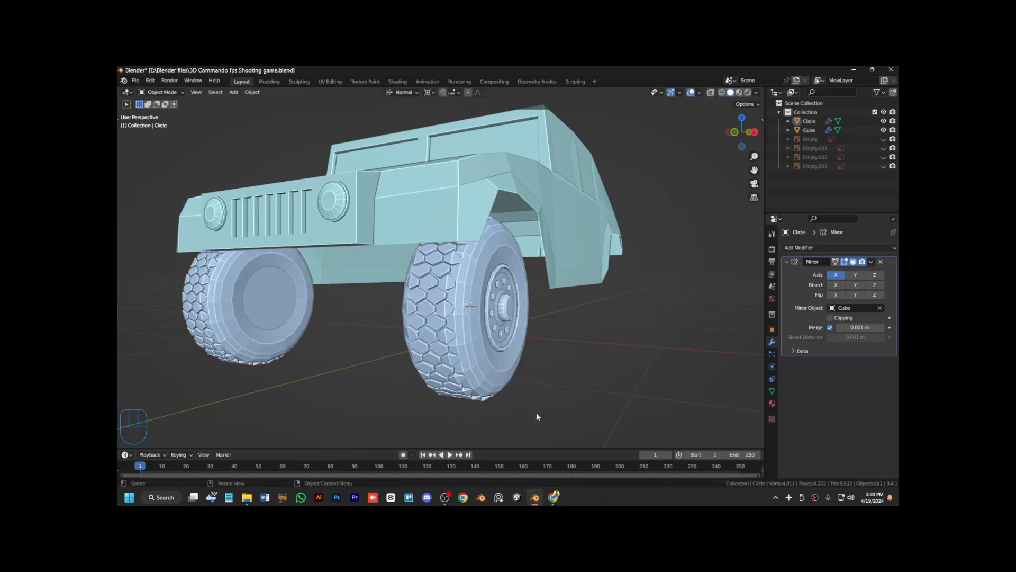
Try to extrude the lower edges of the body's side -1 m along X and move them in front view.
{"action": "key", "text": "KP_1"}
{"action": "key", "text": "KP_3"}
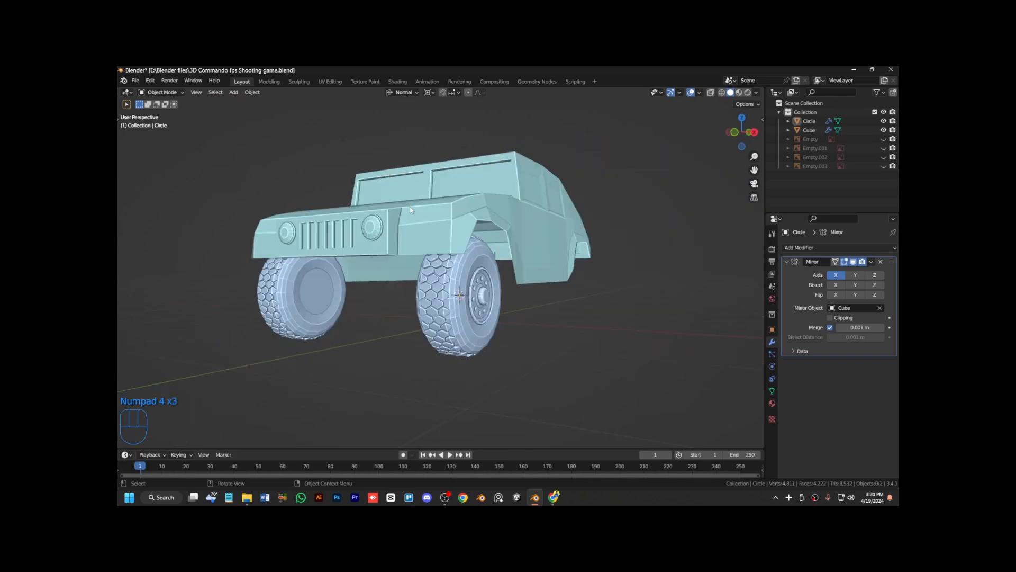
{"action": "left_click", "coordinate": [522, 281]}
{"action": "key", "text": "Tab"}
{"action": "left_click", "coordinate": [568, 276], "text": "ctrl"}
{"action": "key", "text": "e"}
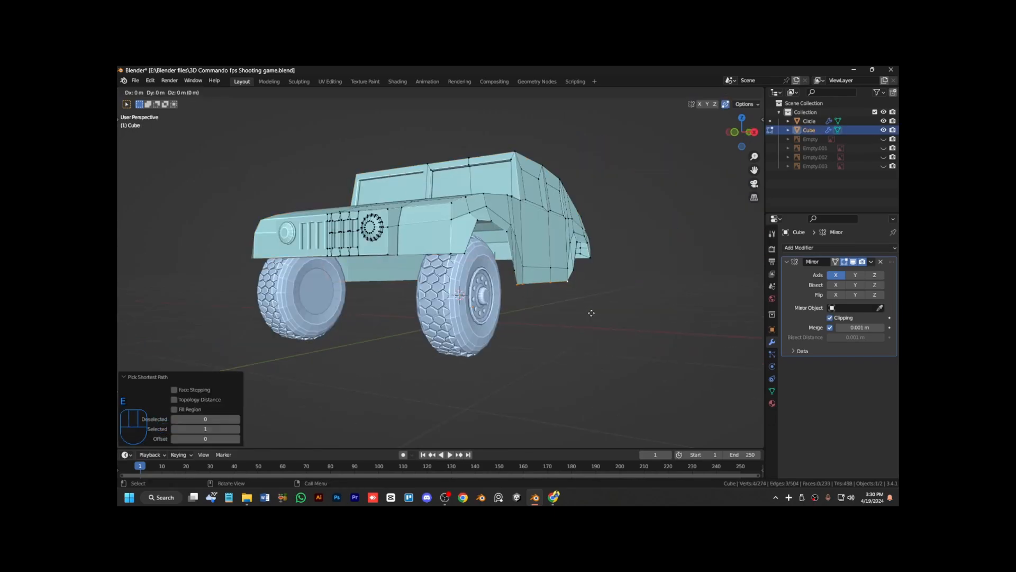
{"action": "key", "text": "Return"}
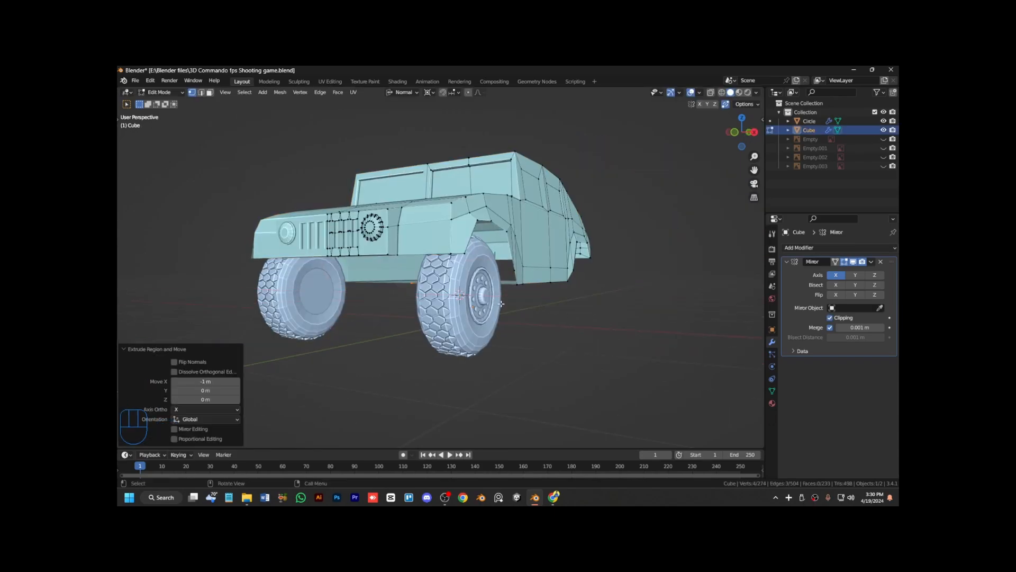
{"action": "key", "text": "KP_1"}
{"action": "left_click", "coordinate": [835, 320]}
{"action": "key", "text": "g"}
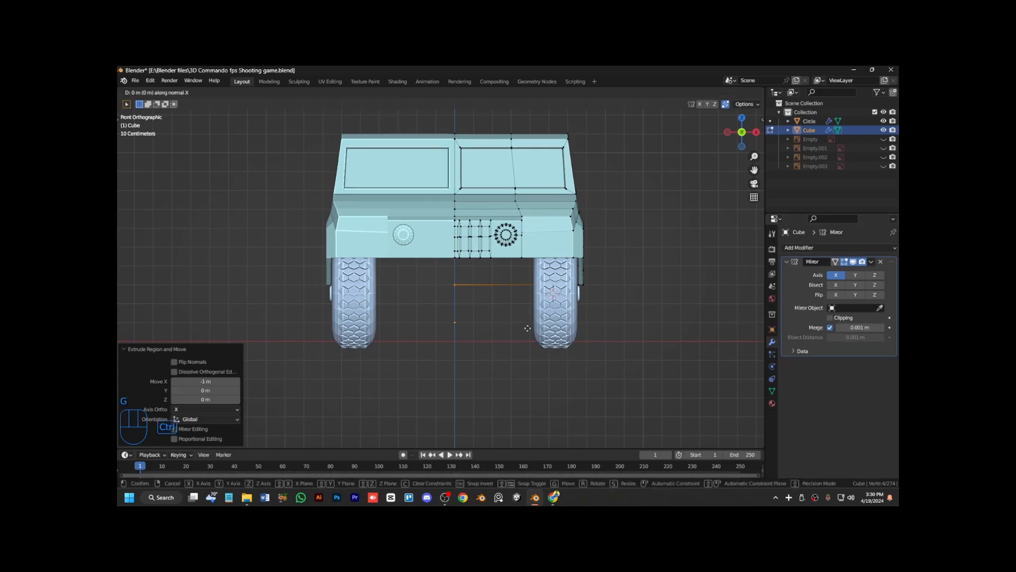
{"action": "key", "text": "Escape"}
{"action": "key", "text": "ctrl+z"}
Try to extrude the body side's lower edges along normal X and scale them to 0.
{"action": "scroll", "coordinate": [597, 333], "scroll_direction": "up", "scroll_amount": 1}
{"action": "key", "text": "e"}
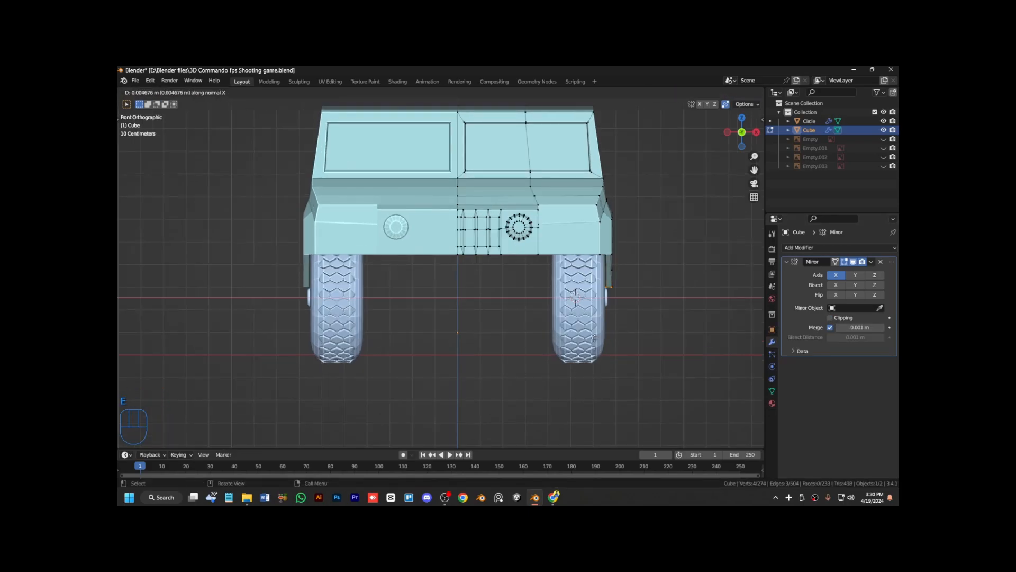
{"action": "key", "text": "Return"}
{"action": "type", "text": "s0"}
{"action": "key", "text": "KP_2"}
{"action": "key", "text": "KP_2"}
{"action": "key", "text": "ctrl+z"}
{"action": "key", "text": "ctrl+z"}
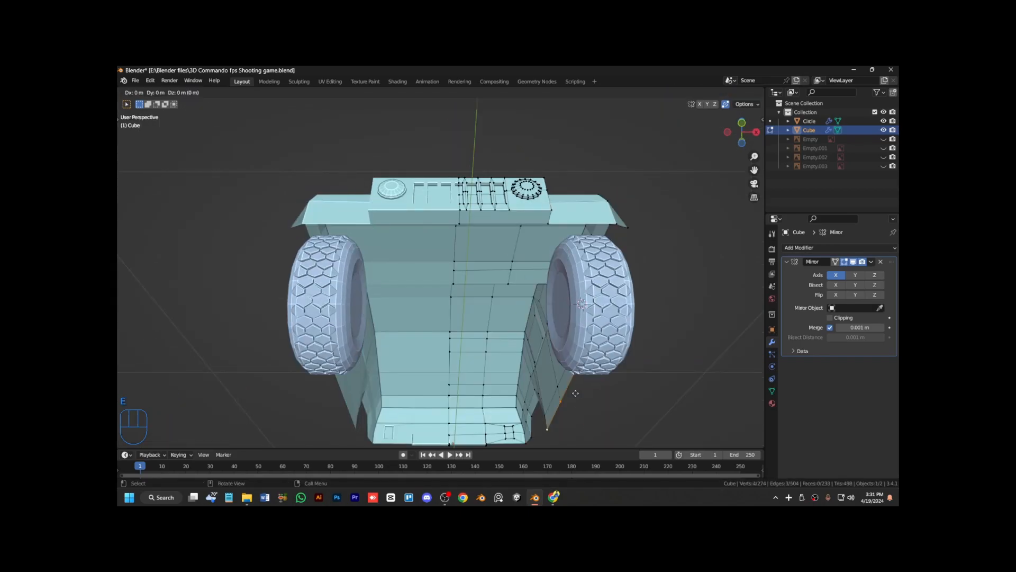
Try to extrude the body side's lower edges freely from the underside view and move them with Global orientation.
{"action": "left_click", "coordinate": [459, 390]}
{"action": "key", "text": "comma"}
{"action": "left_click", "coordinate": [360, 386]}
{"action": "key", "text": "g"}
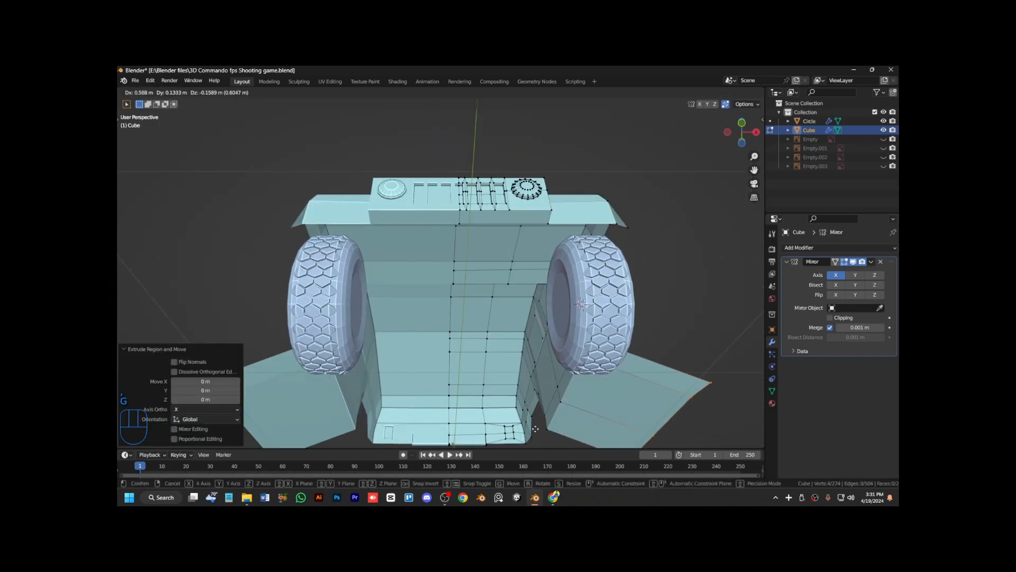
{"action": "left_click", "coordinate": [480, 403]}
{"action": "key", "text": "ctrl+z"}
{"action": "key", "text": "ctrl+z"}
{"action": "key", "text": "ctrl+z"}
Extrude the lower edges of the body's side inward along global X.
{"action": "key", "text": "KP_8"}
{"action": "key", "text": "KP_8"}
{"action": "key", "text": "KP_8"}
{"action": "key", "text": "KP_6"}
{"action": "key", "text": "KP_6"}
{"action": "key", "text": "KP_6"}
{"action": "key", "text": "KP_6"}
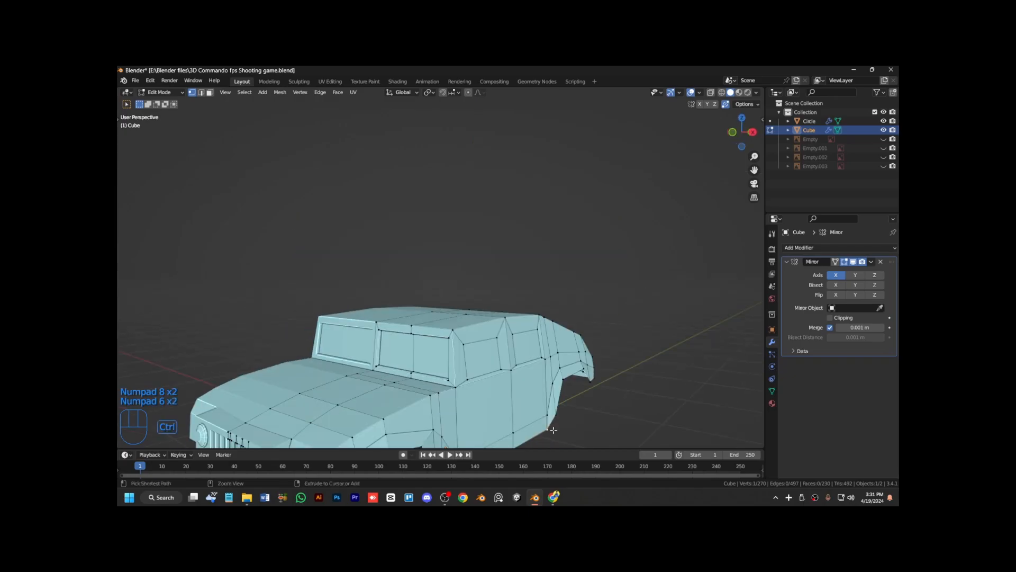
{"action": "key", "text": "ctrl+KP_2"}
{"action": "key", "text": "ctrl+KP_2"}
{"action": "key", "text": "ctrl+KP_2"}
{"action": "key", "text": "ctrl+KP_2"}
{"action": "left_click", "coordinate": [450, 418], "text": "ctrl"}
{"action": "key", "text": "KP_4"}
{"action": "key", "text": "KP_4"}
{"action": "key", "text": "KP_4"}
{"action": "key", "text": "KP_4"}
{"action": "key", "text": "KP_4"}
{"action": "key", "text": "KP_2"}
{"action": "key", "text": "e"}
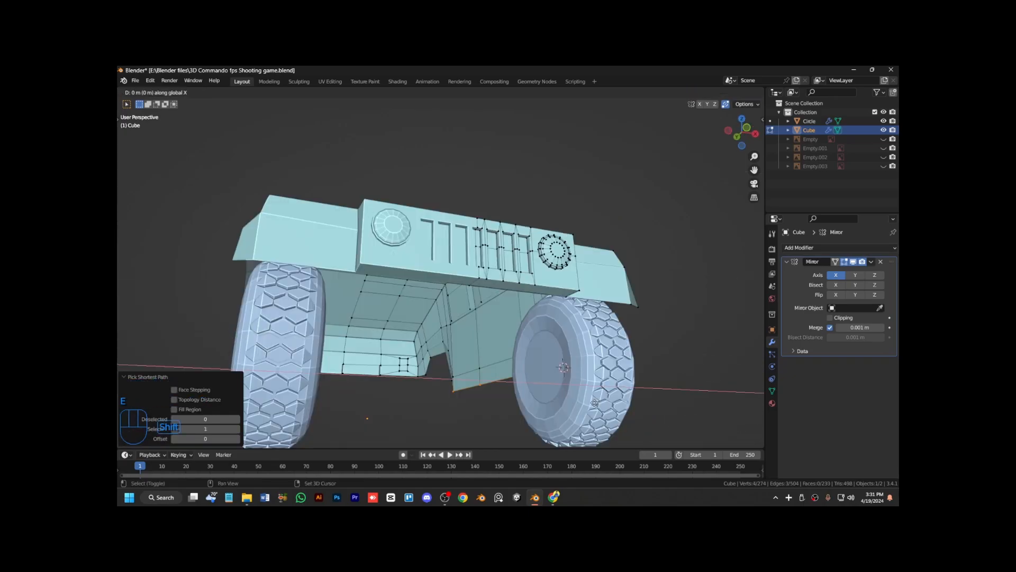
{"action": "left_click", "coordinate": [534, 408]}
Flatten the extruded lower edges by scaling them to 0 along X.
{"action": "key", "text": "KP_1"}
{"action": "key", "text": "s"}
{"action": "key", "text": "x"}
{"action": "key", "text": "0"}
{"action": "left_click", "coordinate": [533, 408]}
With Mirror clipping enabled, extrude the flattened edges inward along X and move them to the centre plane to close the floor.
{"action": "key", "text": "e"}
{"action": "key", "text": "x"}
{"action": "left_click", "coordinate": [480, 405]}
{"action": "key", "text": "g"}
{"action": "key", "text": "x"}
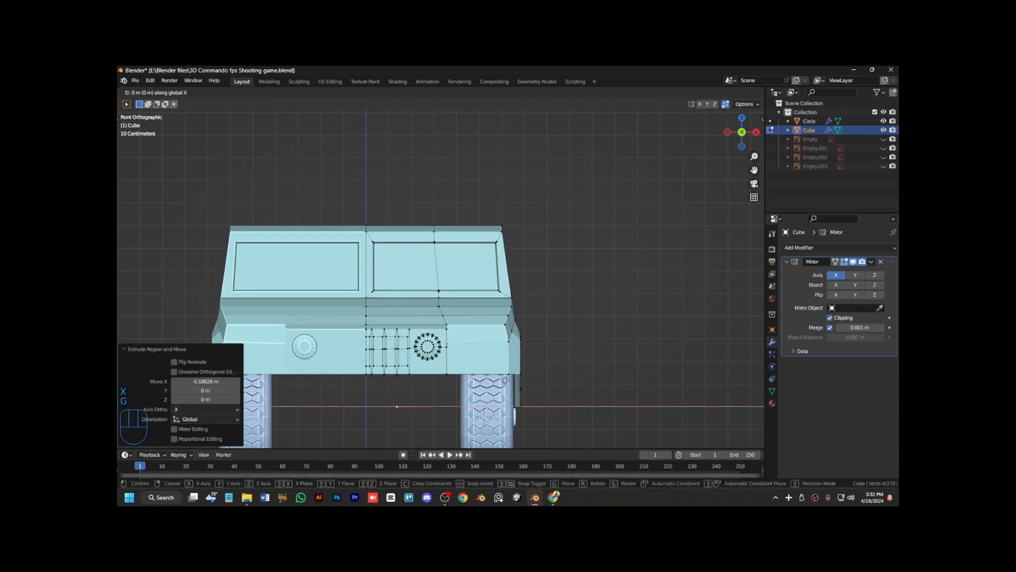
{"action": "left_click", "coordinate": [409, 390]}
Isolate the body in local view to work on its underside without the wheels.
{"action": "scroll", "coordinate": [410, 390], "scroll_direction": "down", "scroll_amount": 3}
{"action": "key", "text": "KP_6"}
{"action": "key", "text": "KP_6"}
{"action": "key", "text": "KP_2"}
{"action": "key", "text": "KP_2"}
{"action": "key", "text": "ctrl+KP_8"}
{"action": "key", "text": "ctrl+KP_8"}
{"action": "key", "text": "ctrl+KP_8"}
{"action": "key", "text": "ctrl+KP_8"}
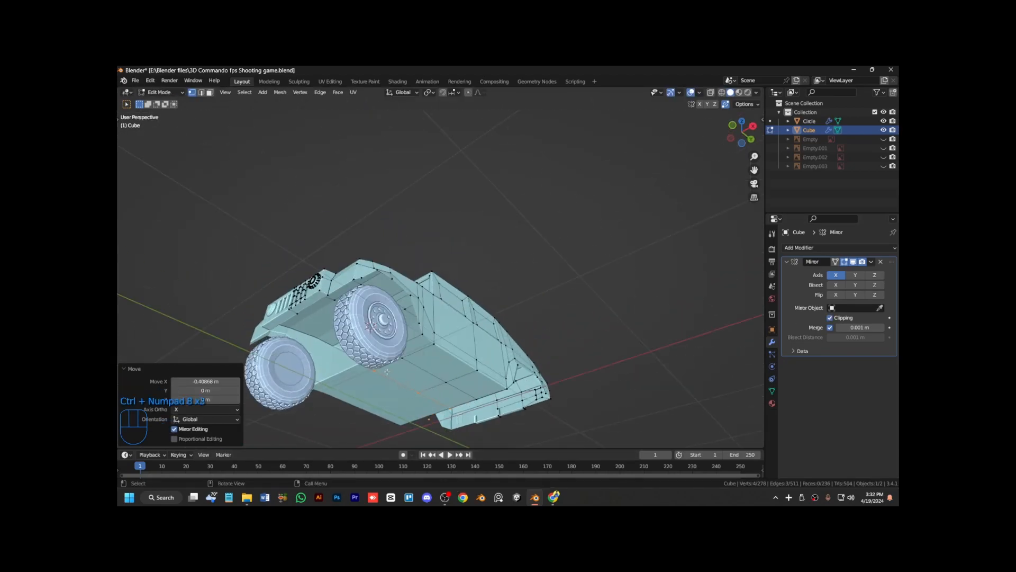
{"action": "key", "text": "KP_Divide"}
{"action": "key", "text": "KP_Add"}
{"action": "key", "text": "KP_Add"}
{"action": "key", "text": "KP_Add"}
{"action": "key", "text": "ctrl+KP_7"}
Fill a face between the floor's front edge and the front panel's lower edge, and divide it with three loop cuts.
{"action": "key", "text": "KP_6"}
{"action": "key", "text": "KP_6"}
{"action": "key", "text": "KP_6"}
{"action": "key", "text": "KP_8"}
{"action": "key", "text": "KP_8"}
{"action": "key", "text": "KP_8"}
{"action": "key", "text": "ctrl+KP_8"}
{"action": "key", "text": "ctrl+KP_8"}
{"action": "key", "text": "ctrl+KP_8"}
{"action": "key", "text": "ctrl+KP_8"}
{"action": "key", "text": "ctrl+KP_4"}
{"action": "key", "text": "ctrl+KP_4"}
{"action": "key", "text": "ctrl+KP_4"}
{"action": "key", "text": "2"}
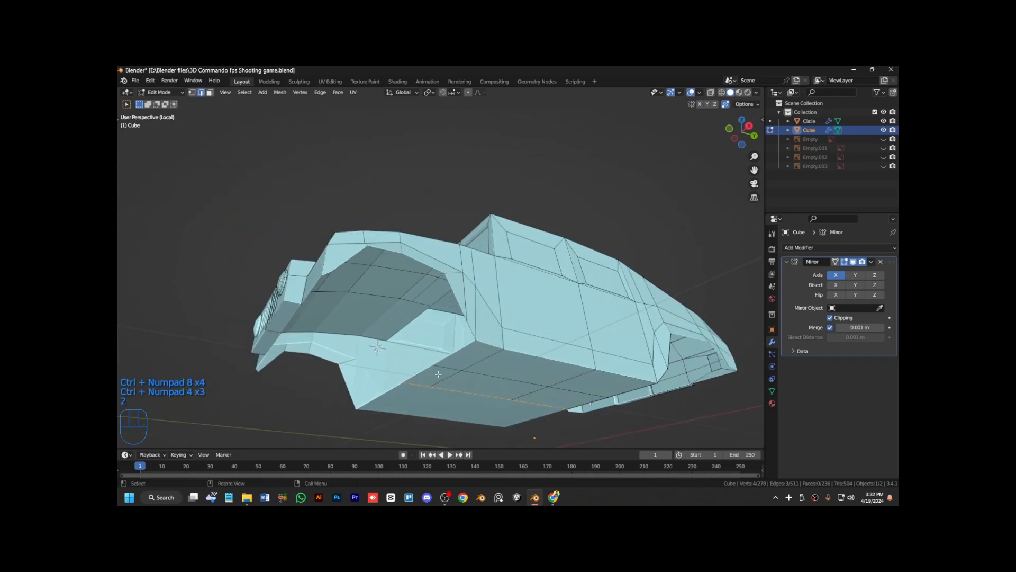
{"action": "left_click", "coordinate": [294, 316], "text": "shift"}
{"action": "key", "text": "f"}
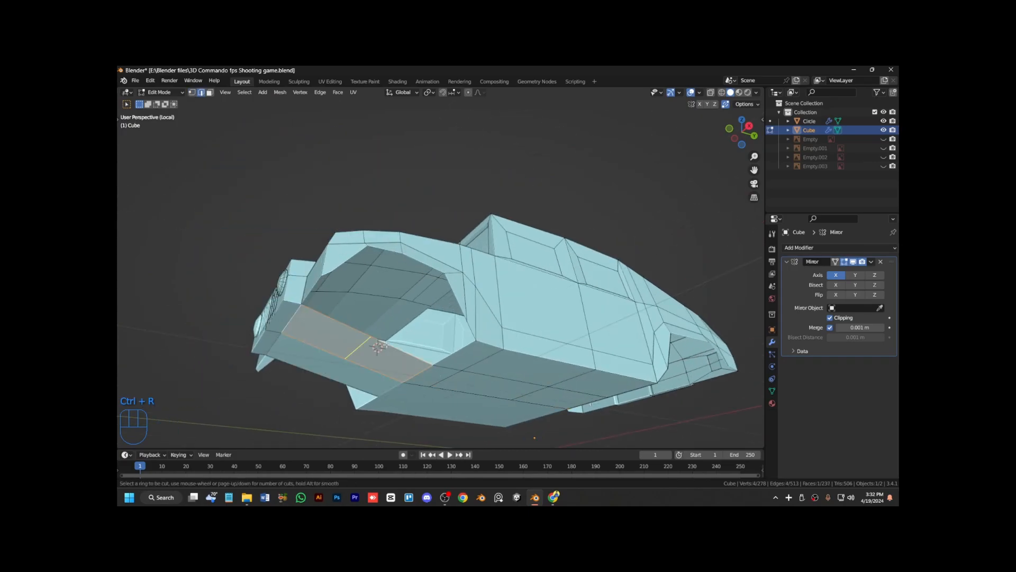
{"action": "left_click", "coordinate": [384, 344]}
{"action": "key", "text": "1"}
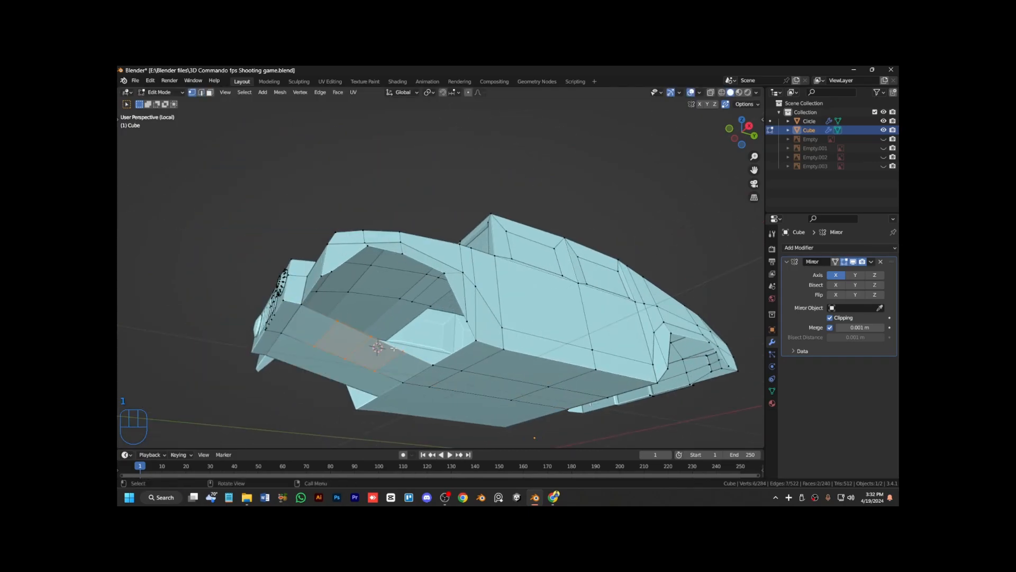
Leave local view, show the side reference image and hide the wheel, keeping the body in Edit Mode.
{"action": "left_click", "coordinate": [306, 307], "text": "ctrl"}
{"action": "key", "text": "KP_3"}
{"action": "key", "text": "KP_Divide"}
{"action": "middle_click_drag", "start_coordinate": [313, 313], "coordinate": [376, 254]}
{"action": "key", "text": "KP_3"}
{"action": "key", "text": "Tab"}
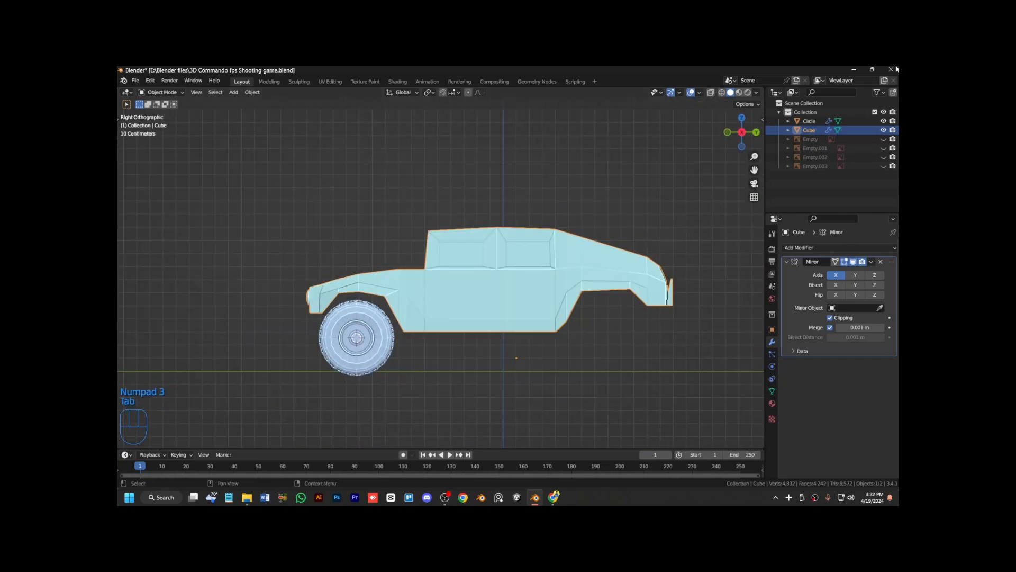
{"action": "left_click", "coordinate": [884, 139]}
{"action": "left_click", "coordinate": [374, 341]}
{"action": "key", "text": "h"}
{"action": "left_click", "coordinate": [412, 307]}
{"action": "key", "text": "Tab"}
Reposition the cut vertices beneath the front wheel arch in side view so they run level before sloping down to the floor.
{"action": "scroll", "coordinate": [412, 307], "scroll_direction": "up", "scroll_amount": 5}
{"action": "key", "text": "ctrl+KP_2"}
{"action": "key", "text": "ctrl+KP_2"}
{"action": "key", "text": "ctrl+KP_4"}
{"action": "key", "text": "ctrl+KP_4"}
{"action": "key", "text": "ctrl+KP_4"}
{"action": "key", "text": "ctrl+KP_4"}
{"action": "key", "text": "ctrl+KP_4"}
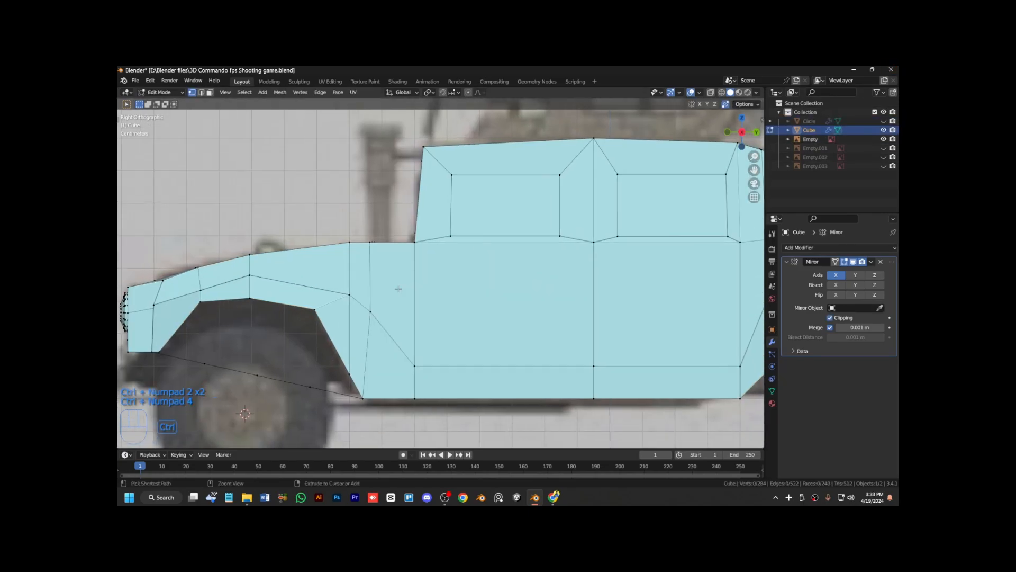
{"action": "key", "text": "g"}
{"action": "left_click_drag", "start_coordinate": [313, 352], "coordinate": [331, 375]}
{"action": "right_click", "coordinate": [307, 380]}
{"action": "key", "text": "alt+z"}
{"action": "key", "text": "g"}
{"action": "left_click", "coordinate": [308, 387]}
{"action": "left_click_drag", "start_coordinate": [416, 375], "coordinate": [432, 401]}
{"action": "left_click", "coordinate": [450, 402]}
{"action": "scroll", "coordinate": [450, 401], "scroll_direction": "down", "scroll_amount": 4}
{"action": "key", "text": "alt+z"}
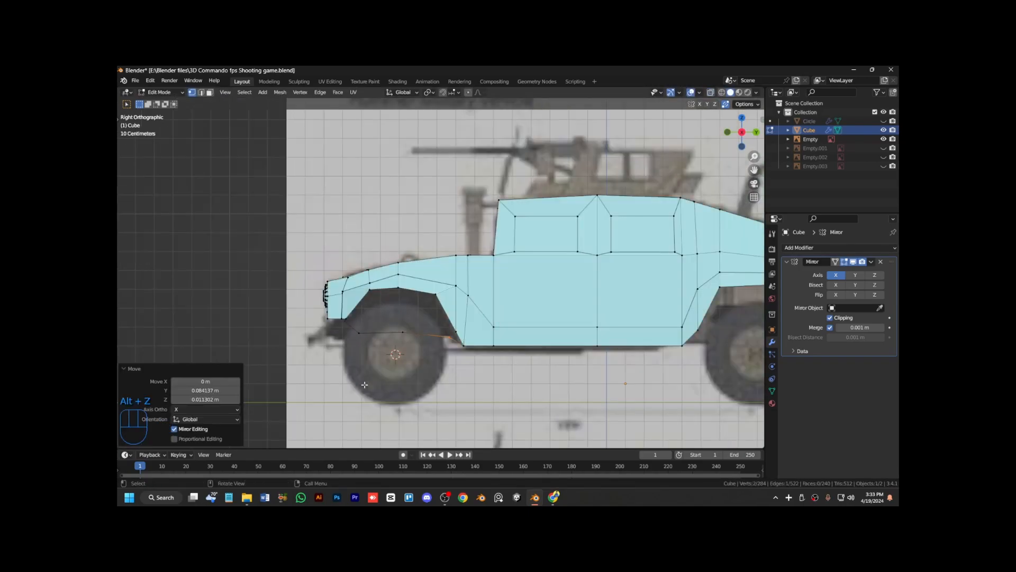
Extrude the edge path around the front wheel arch inward to form the wheel well.
{"action": "key", "text": "KP_4"}
{"action": "key", "text": "KP_4"}
{"action": "left_click", "coordinate": [521, 330]}
{"action": "left_click", "coordinate": [456, 295], "text": "ctrl"}
{"action": "key", "text": "e"}
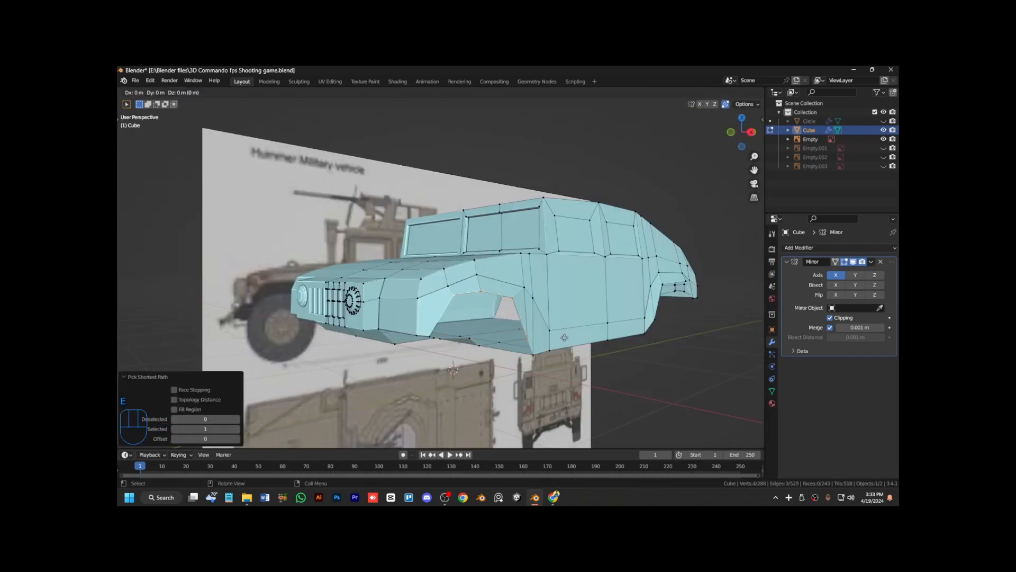
{"action": "left_click", "coordinate": [524, 328]}
Fill the gaps between the wheel well and the underside at the rear and front ends of the front arch.
{"action": "scroll", "coordinate": [522, 327], "scroll_direction": "up", "scroll_amount": 2}
{"action": "left_click", "coordinate": [496, 376]}
{"action": "left_click", "coordinate": [503, 361], "text": "ctrl"}
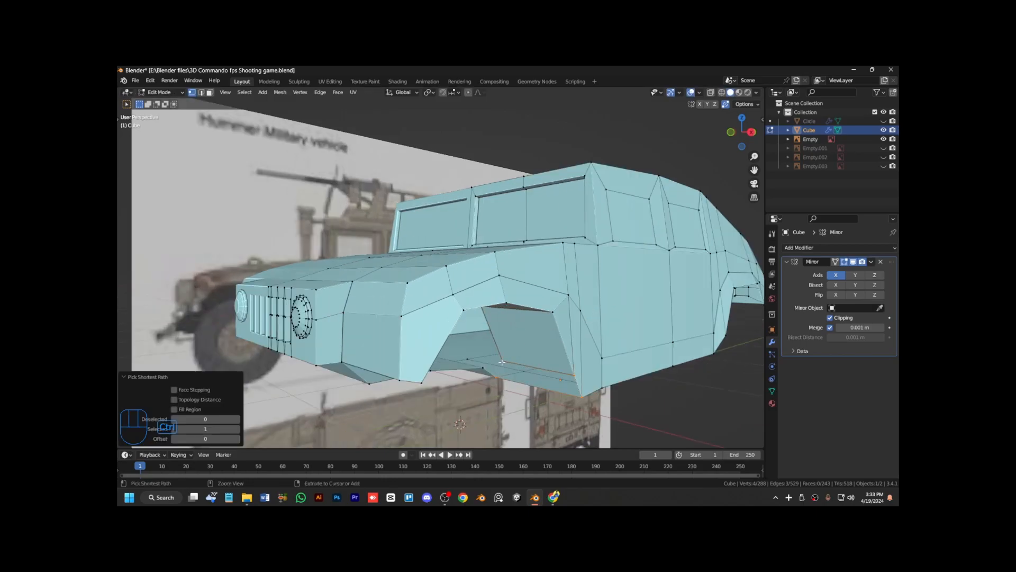
{"action": "key", "text": "f"}
{"action": "key", "text": "KP_6"}
{"action": "key", "text": "KP_2"}
{"action": "left_click", "coordinate": [365, 368]}
{"action": "left_click", "coordinate": [367, 324], "text": "ctrl"}
{"action": "key", "text": "f"}
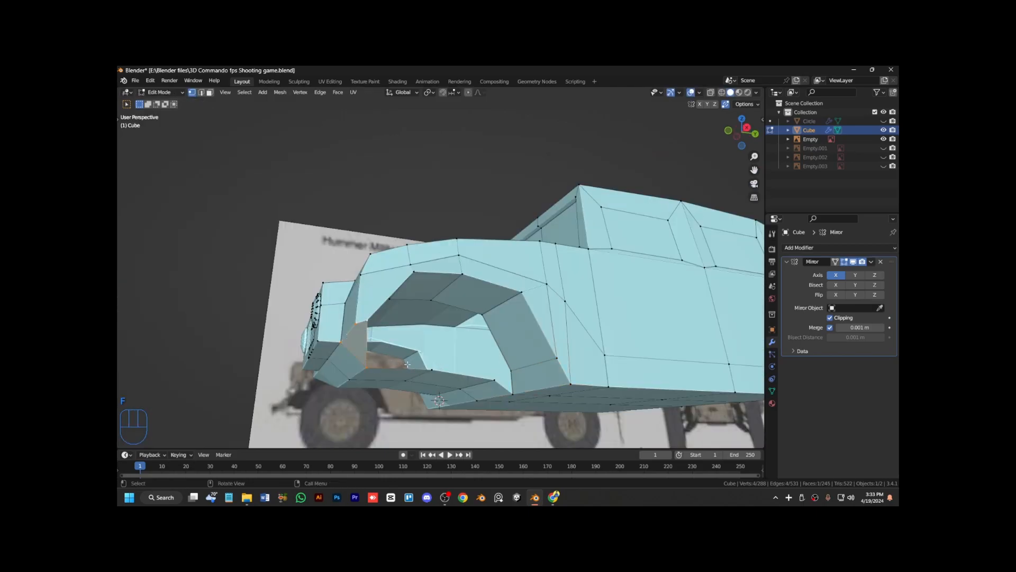
Fill the front two faces of the front wheel well's inner wall.
{"action": "key", "text": "KP_6"}
{"action": "left_click", "coordinate": [390, 368]}
{"action": "left_click", "coordinate": [404, 295], "text": "ctrl"}
{"action": "key", "text": "f"}
{"action": "left_click", "coordinate": [448, 367]}
{"action": "left_click", "coordinate": [446, 294], "text": "ctrl"}
{"action": "key", "text": "f"}
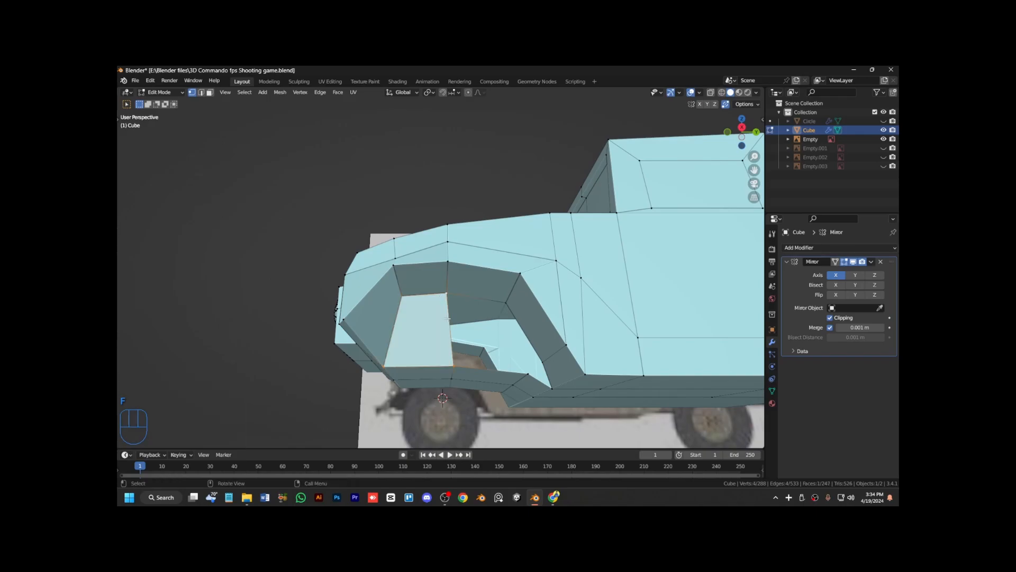
Fill the remaining rear faces of the front wheel well's inner wall and move the wall 0.14528 m along X.
{"action": "left_click", "coordinate": [529, 375]}
{"action": "left_click", "coordinate": [506, 303], "text": "ctrl"}
{"action": "key", "text": "f"}
{"action": "left_click", "coordinate": [512, 325], "text": "alt"}
{"action": "key", "text": "f"}
{"action": "scroll", "coordinate": [507, 343], "scroll_direction": "down", "scroll_amount": 3}
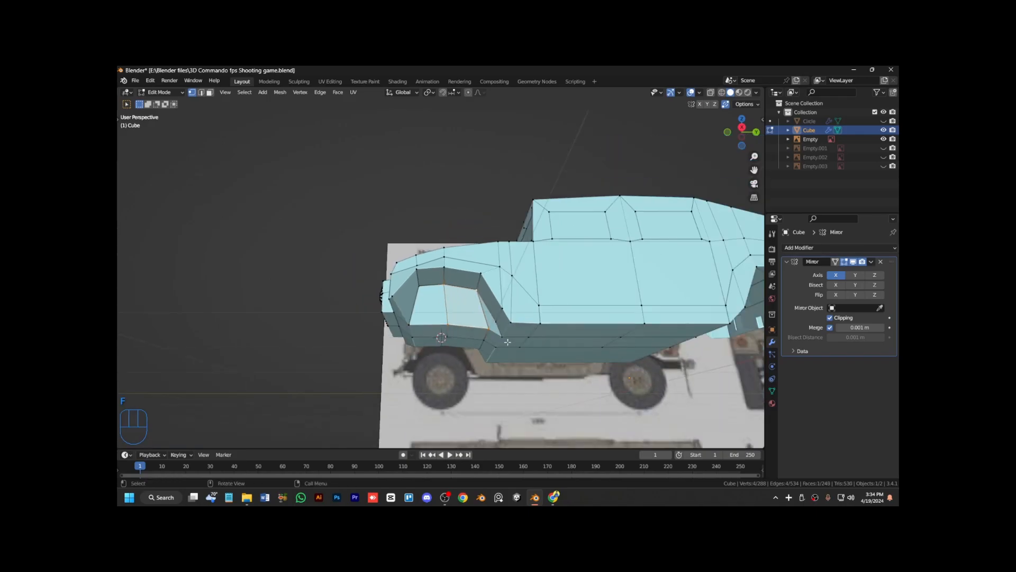
{"action": "key", "text": "KP_4"}
{"action": "key", "text": "KP_4"}
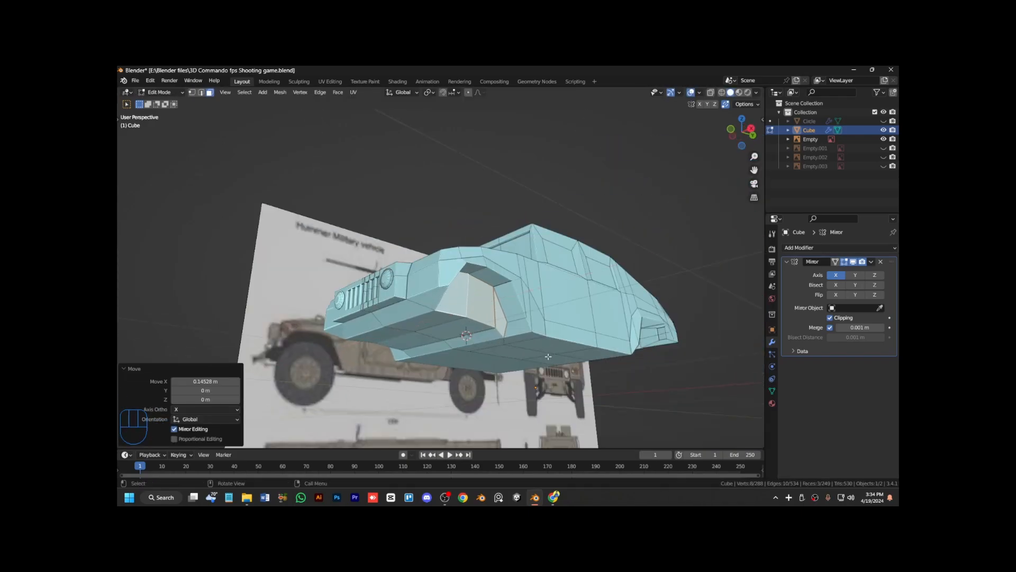
Fill a face between the floor's rear edge and the lower edge of the body's back end.
{"action": "key", "text": "Tab"}
{"action": "key", "text": "KP_3"}
{"action": "key", "text": "KP_2"}
{"action": "key", "text": "KP_6"}
{"action": "key", "text": "KP_6"}
{"action": "key", "text": "KP_6"}
{"action": "key", "text": "KP_6"}
{"action": "key", "text": "KP_6"}
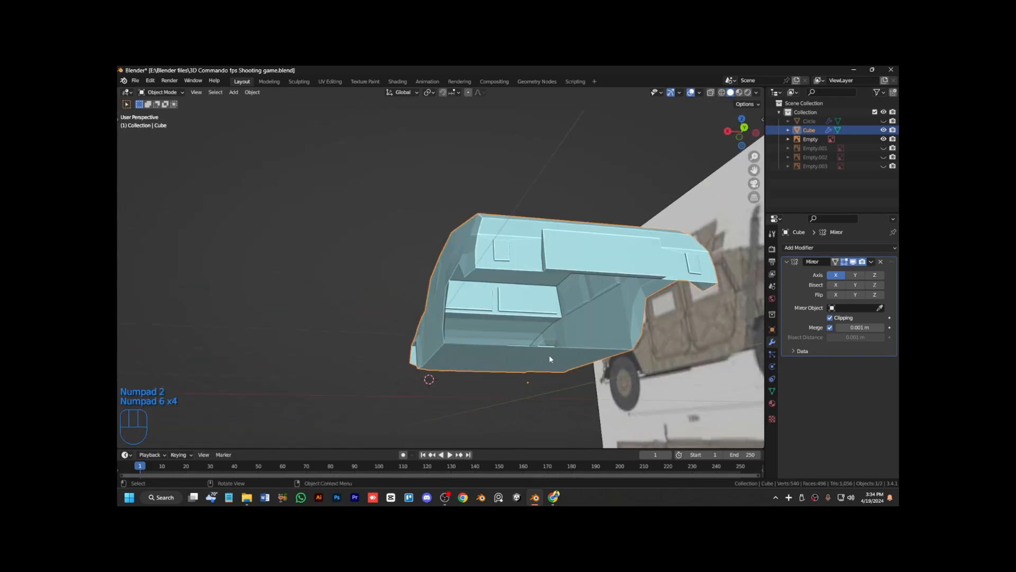
{"action": "key", "text": "KP_4"}
{"action": "key", "text": "Tab"}
{"action": "left_click", "coordinate": [547, 345]}
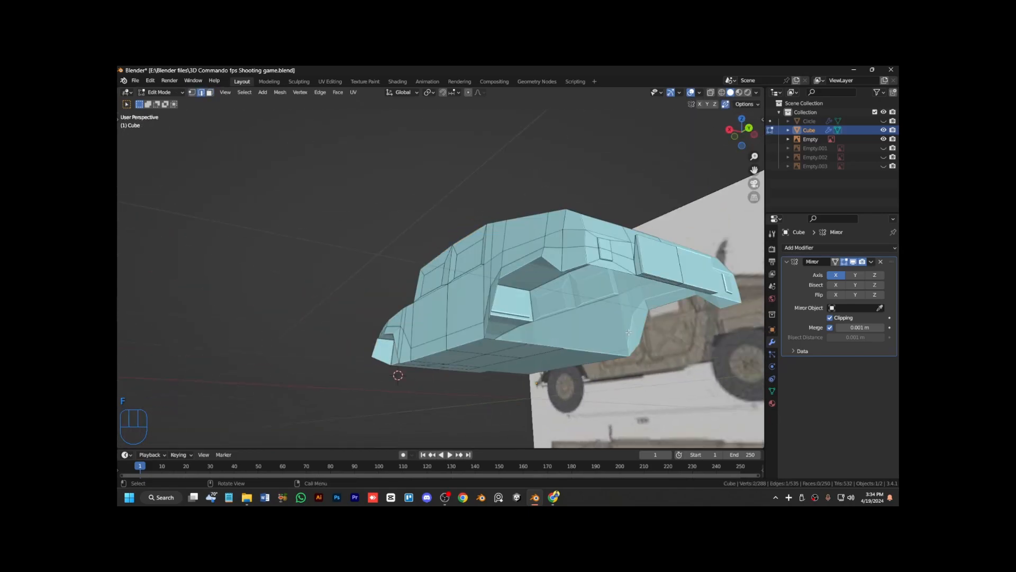
{"action": "key", "text": "f"}
Divide the new rear underside face with four evenly spaced loop cuts.
{"action": "key", "text": "KP_3"}
{"action": "key", "text": "KP_Add"}
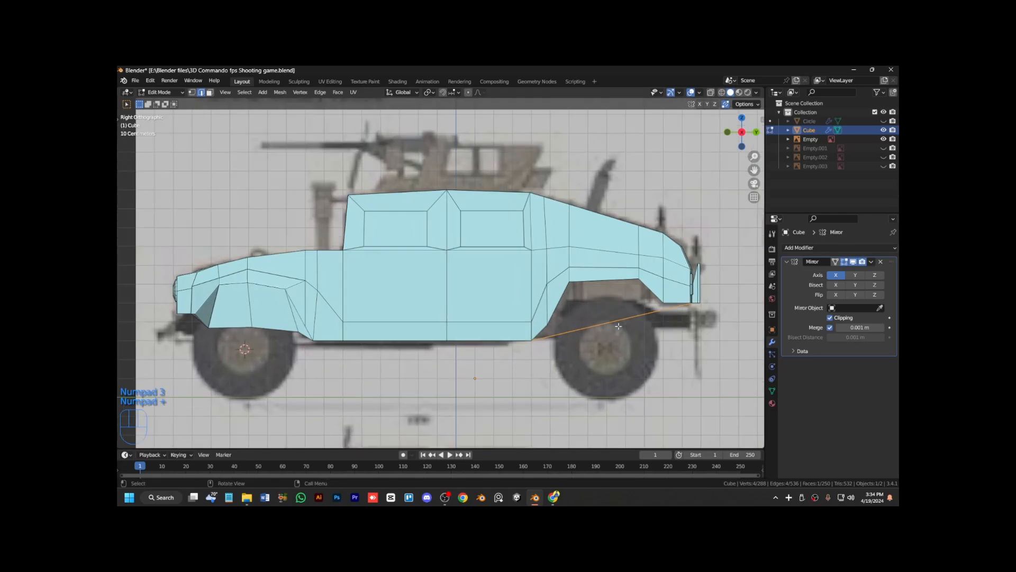
{"action": "key", "text": "ctrl+KP_6"}
{"action": "key", "text": "ctrl+KP_6"}
{"action": "key", "text": "ctrl+KP_6"}
{"action": "key", "text": "ctrl+KP_6"}
{"action": "key", "text": "ctrl+KP_6"}
{"action": "key", "text": "ctrl+KP_6"}
{"action": "key", "text": "ctrl+KP_6"}
{"action": "key", "text": "ctrl+KP_6"}
{"action": "key", "text": "ctrl+KP_6"}
{"action": "key", "text": "KP_Add"}
{"action": "key", "text": "KP_2"}
{"action": "key", "text": "ctrl+r"}
{"action": "left_click", "coordinate": [572, 324]}
{"action": "right_click", "coordinate": [572, 324]}
Extrude the edge path around the rear wheel arch inward -0.27443 m along X.
{"action": "key", "text": "1"}
{"action": "left_click", "coordinate": [632, 268]}
{"action": "left_click", "coordinate": [421, 307], "text": "ctrl"}
{"action": "key", "text": "e"}
{"action": "key", "text": "x"}
{"action": "right_click", "coordinate": [509, 367]}
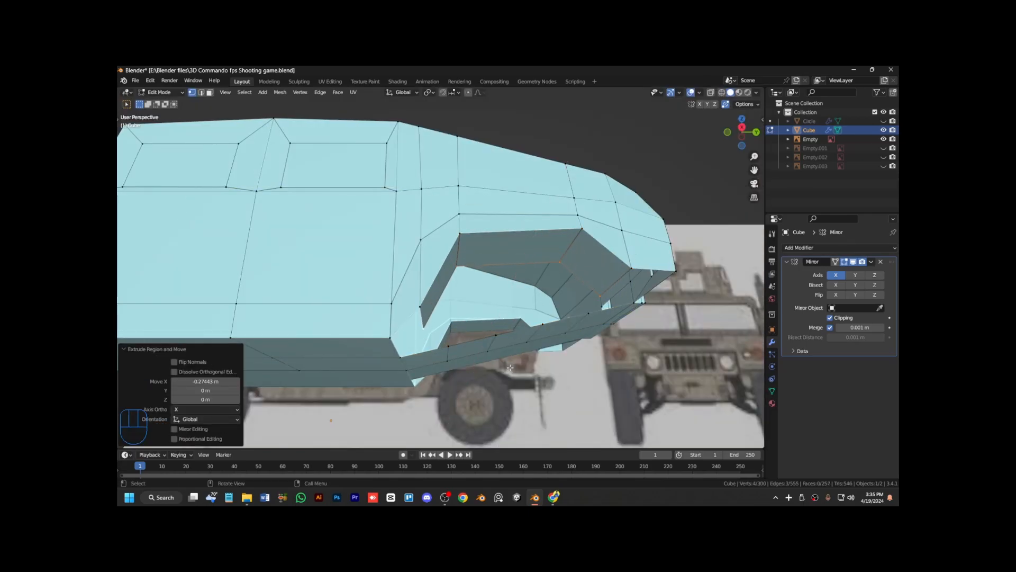
Fill the faces joining the extruded rear wheel arch to the floor at the wheel well's rear and front ends.
{"action": "left_click", "coordinate": [605, 301], "text": "ctrl"}
{"action": "key", "text": "KP_8"}
{"action": "key", "text": "KP_2"}
{"action": "left_click", "coordinate": [590, 316], "text": "shift"}
{"action": "key", "text": "f"}
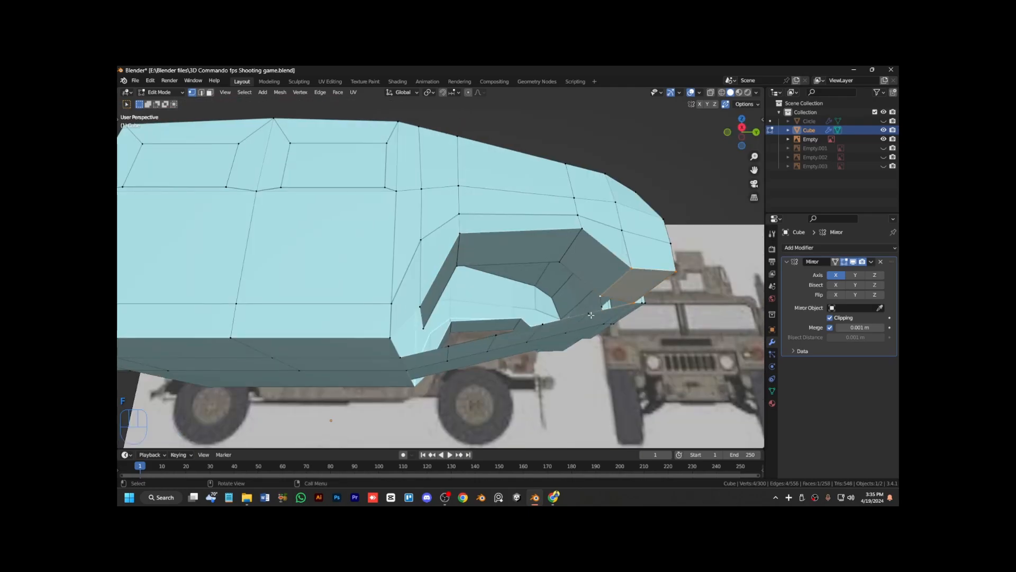
{"action": "key", "text": "f"}
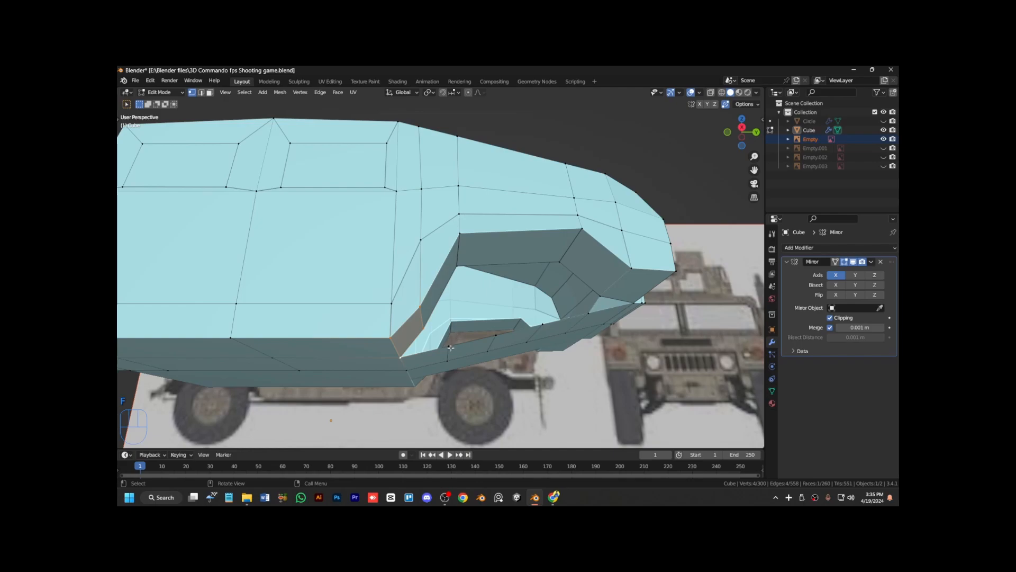
Fill the remaining side gaps of the rear wheel well's inner wall down to the floor edge.
{"action": "key", "text": "f"}
{"action": "left_click", "coordinate": [603, 300]}
{"action": "left_click", "coordinate": [589, 314], "text": "ctrl"}
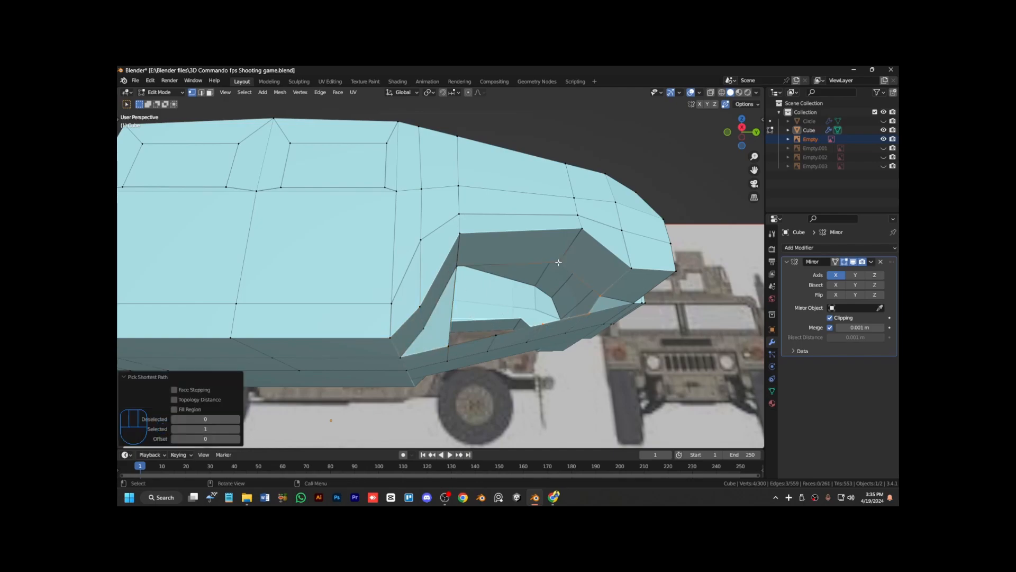
{"action": "key", "text": "f"}
Delete the surplus underside face beside the rear wheel well and fill the main face of its inner wall.
{"action": "key", "text": "3"}
{"action": "left_click", "coordinate": [488, 344]}
{"action": "key", "text": "x"}
{"action": "left_click", "coordinate": [488, 345]}
{"action": "key", "text": "1"}
{"action": "left_click", "coordinate": [486, 339], "text": "alt"}
{"action": "key", "text": "f"}
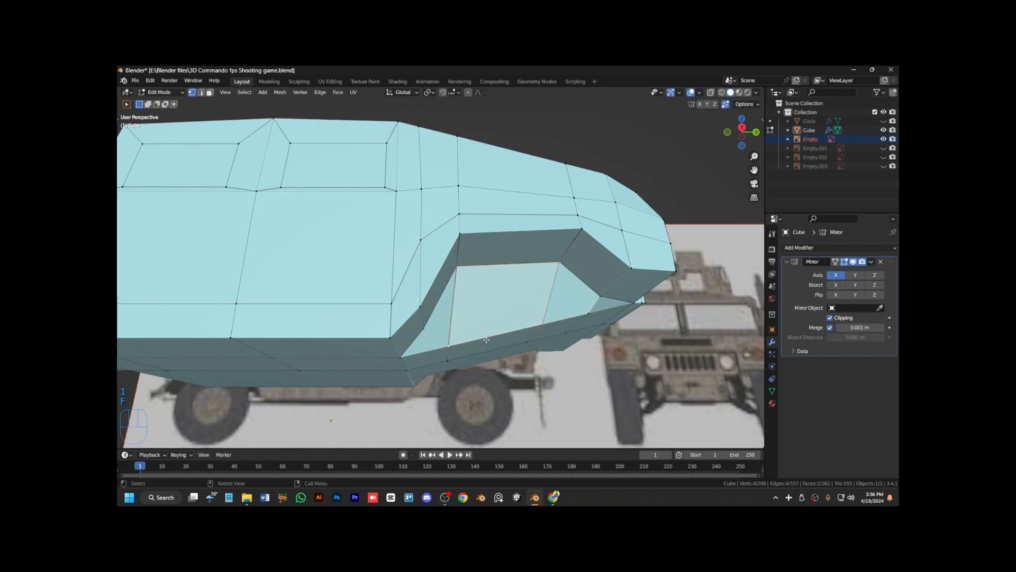
Flatten the rear wheel well's inner wall by scaling it to 0 along X.
{"action": "left_click", "coordinate": [437, 324], "text": "ctrl"}
{"action": "middle_click_drag", "start_coordinate": [438, 324], "coordinate": [611, 326]}
{"action": "key", "text": "s"}
{"action": "key", "text": "x"}
{"action": "key", "text": "0"}
{"action": "left_click", "coordinate": [612, 326]}
{"action": "scroll", "coordinate": [283, 254], "scroll_direction": "down", "scroll_amount": 4}
{"action": "key", "text": "Tab"}
{"action": "key", "text": "Tab"}
{"action": "key", "text": "1"}
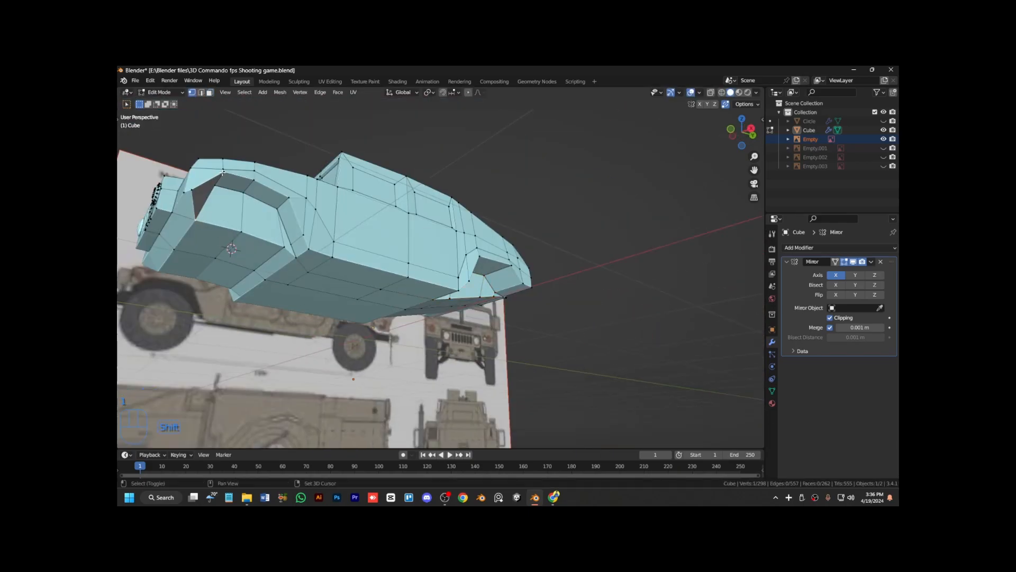
Move the slanted edge at the back of the rear wheel well -0.036584 m along Z.
{"action": "key", "text": "KP_6"}
{"action": "key", "text": "KP_6"}
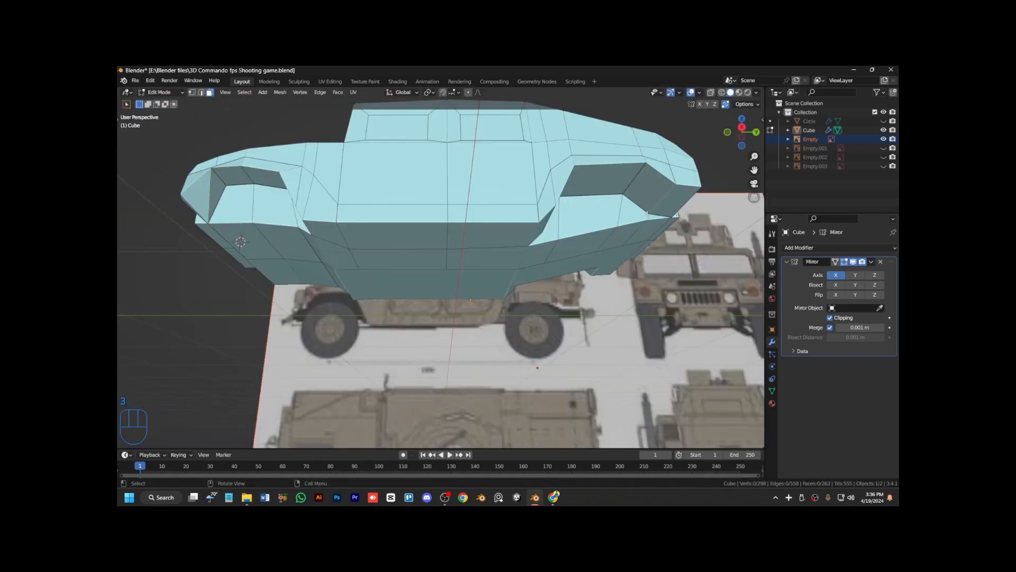
{"action": "key", "text": "1"}
{"action": "left_click", "coordinate": [650, 218]}
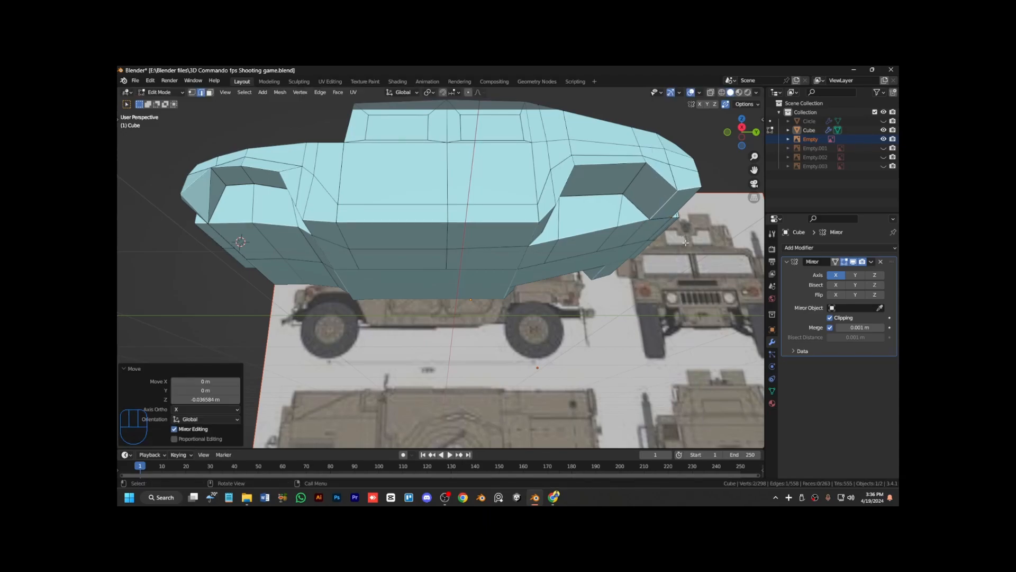
{"action": "key", "text": "g"}
{"action": "left_click", "coordinate": [631, 251]}
Flatten the inner wall faces of the front and rear wheel wells together by scaling them to 0 along X.
{"action": "key", "text": "3"}
{"action": "left_click", "coordinate": [633, 213]}
{"action": "left_click", "coordinate": [548, 232], "text": "ctrl"}
{"action": "left_click", "coordinate": [237, 209], "text": "shift"}
{"action": "left_click", "coordinate": [300, 230], "text": "ctrl"}
{"action": "key", "text": "s"}
{"action": "key", "text": "x"}
{"action": "key", "text": "0"}
{"action": "key", "text": "Return"}
Examine the body together with the front wheels from below, the side and the front.
{"action": "key", "text": "KP_1"}
{"action": "key", "text": "KP_Divide"}
{"action": "key", "text": "KP_Divide"}
{"action": "key", "text": "KP_7"}
{"action": "key", "text": "KP_9"}
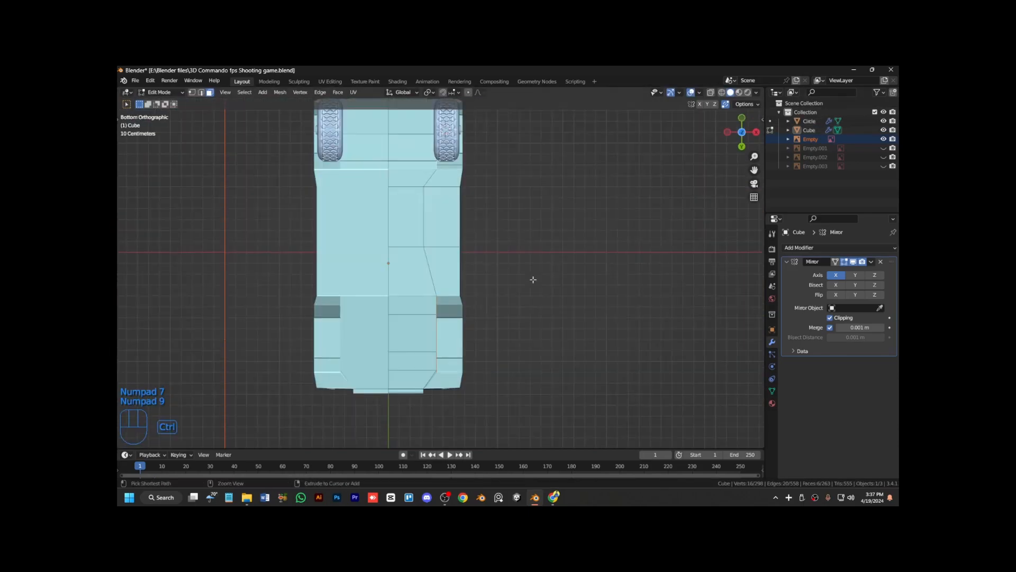
{"action": "key", "text": "Tab"}
{"action": "key", "text": "KP_3"}
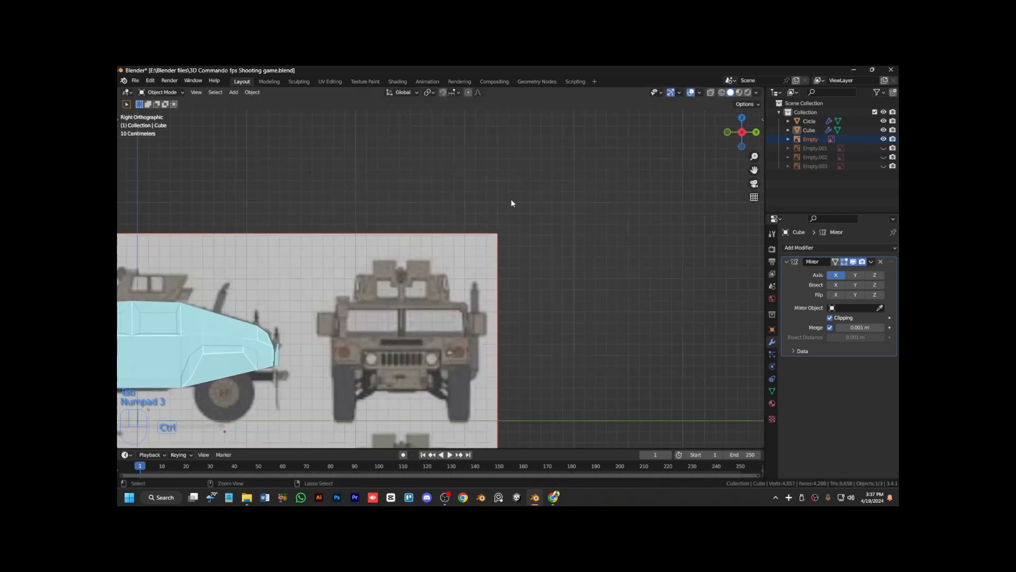
{"action": "key", "text": "ctrl+KP_4"}
{"action": "key", "text": "ctrl+KP_4"}
{"action": "key", "text": "ctrl+KP_4"}
{"action": "key", "text": "ctrl+KP_4"}
{"action": "key", "text": "KP_4"}
{"action": "key", "text": "KP_Subtract"}
{"action": "key", "text": "KP_Subtract"}
{"action": "key", "text": "KP_Subtract"}
{"action": "key", "text": "KP_Subtract"}
{"action": "key", "text": "ctrl+KP_4"}
{"action": "key", "text": "ctrl+KP_4"}
{"action": "key", "text": "ctrl+KP_4"}
{"action": "key", "text": "ctrl+KP_4"}
{"action": "key", "text": "KP_1"}
{"action": "key", "text": "ctrl+KP_6"}
{"action": "key", "text": "ctrl+KP_6"}
{"action": "key", "text": "ctrl+KP_6"}
{"action": "key", "text": "ctrl+KP_6"}
{"action": "key", "text": "KP_Add"}
{"action": "key", "text": "KP_6"}
{"action": "key", "text": "KP_6"}
{"action": "key", "text": "KP_Subtract"}
{"action": "key", "text": "KP_Subtract"}
{"action": "key", "text": "ctrl+KP_2"}
{"action": "key", "text": "ctrl+KP_2"}
{"action": "key", "text": "ctrl+KP_2"}
{"action": "key", "text": "ctrl+KP_2"}
Inset the round face at the hub on the inner side of the front wheel.
{"action": "left_click", "coordinate": [410, 323]}
{"action": "key", "text": "Tab"}
{"action": "key", "text": "KP_4"}
{"action": "key", "text": "KP_4"}
{"action": "key", "text": "ctrl+KP_6"}
{"action": "key", "text": "ctrl+KP_6"}
{"action": "key", "text": "ctrl+KP_6"}
{"action": "key", "text": "ctrl+KP_6"}
{"action": "key", "text": "ctrl+KP_6"}
{"action": "key", "text": "ctrl+KP_6"}
{"action": "key", "text": "ctrl+KP_6"}
{"action": "key", "text": "ctrl+KP_6"}
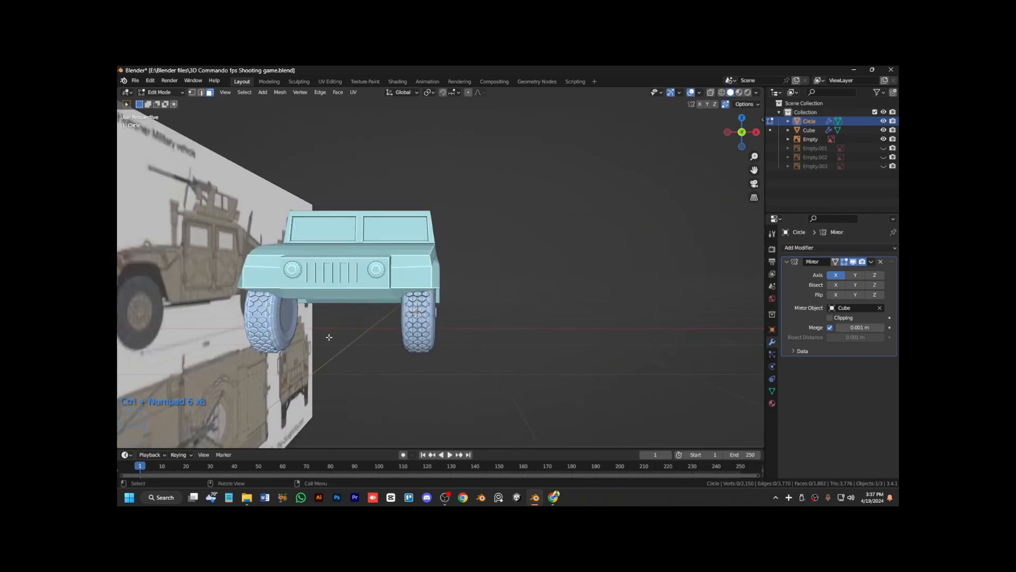
{"action": "key", "text": "KP_4"}
{"action": "left_click", "coordinate": [579, 312]}
{"action": "key", "text": "i"}
{"action": "left_click", "coordinate": [623, 381]}
Extrude the inset hub face 0.032572 m along its normal and inset the resulting face.
{"action": "key", "text": "e"}
{"action": "left_click", "coordinate": [616, 400]}
{"action": "key", "text": "i"}
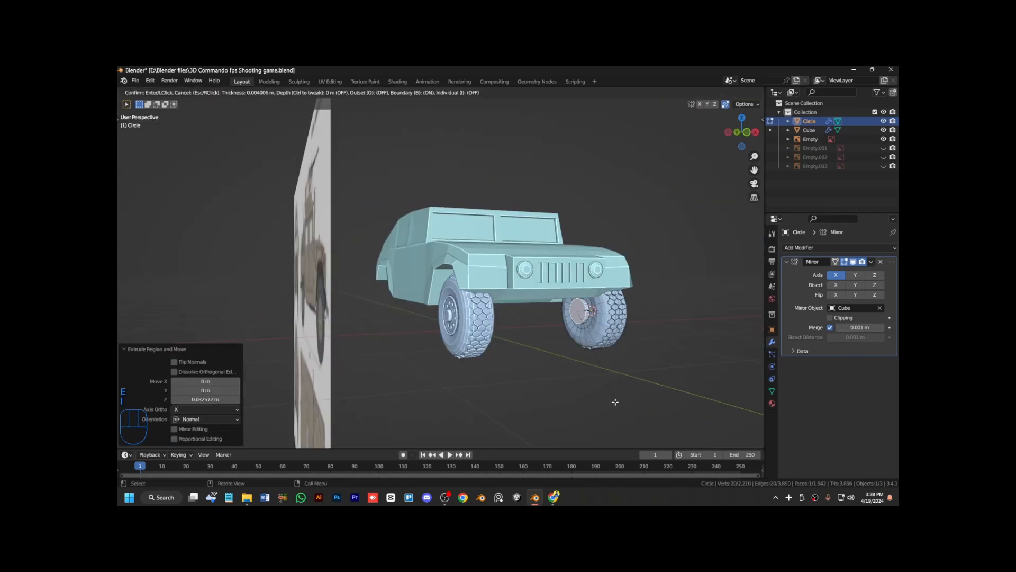
{"action": "left_click", "coordinate": [613, 399]}
Extrude the inner hub face along X to the mirror plane with Clipping enabled to form the front axle.
{"action": "key", "text": "e"}
{"action": "left_click", "coordinate": [575, 385]}
{"action": "key", "text": "g"}
{"action": "key", "text": "x"}
{"action": "left_click", "coordinate": [529, 414]}
{"action": "key", "text": "Tab"}
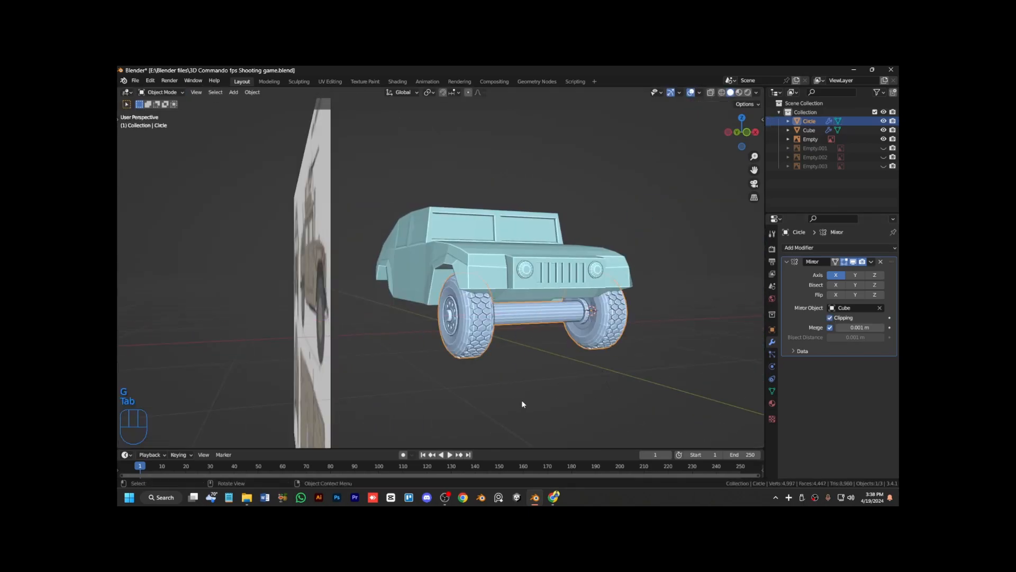
{"action": "left_click", "coordinate": [525, 281]}
{"action": "key", "text": "Tab"}
{"action": "key", "text": "KP_3"}
{"action": "key", "text": "KP_Add"}
{"action": "key", "text": "KP_Add"}
{"action": "key", "text": "KP_Add"}
{"action": "key", "text": "KP_Add"}
{"action": "key", "text": "KP_Add"}
{"action": "key", "text": "alt+z"}
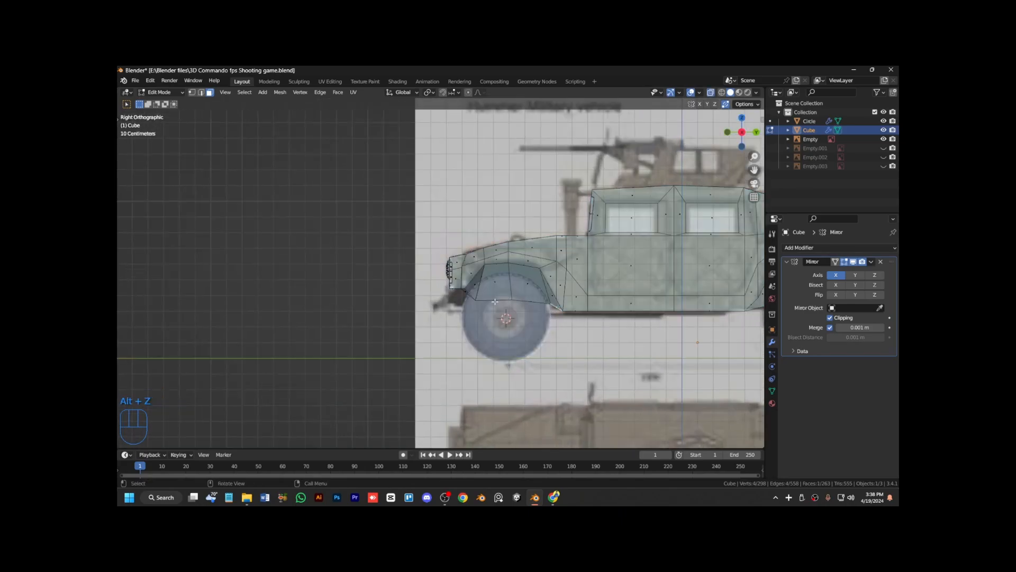
{"action": "key", "text": "g"}
{"action": "right_click", "coordinate": [521, 338]}
{"action": "key", "text": "Tab"}
Move the front wheel and axle assembly vertically along Z to fit under the wheel arch.
{"action": "left_click", "coordinate": [521, 338]}
{"action": "key", "text": "alt+z"}
{"action": "key", "text": "g"}
{"action": "key", "text": "z"}
{"action": "left_click", "coordinate": [521, 332]}
{"action": "middle_click_drag", "start_coordinate": [521, 333], "coordinate": [499, 294]}
Adjust the edge of the body's front underside directly above the axle.
{"action": "left_click", "coordinate": [499, 294]}
{"action": "key", "text": "Tab"}
{"action": "left_click", "coordinate": [501, 295]}
{"action": "middle_click_drag", "start_coordinate": [502, 294], "coordinate": [516, 297]}
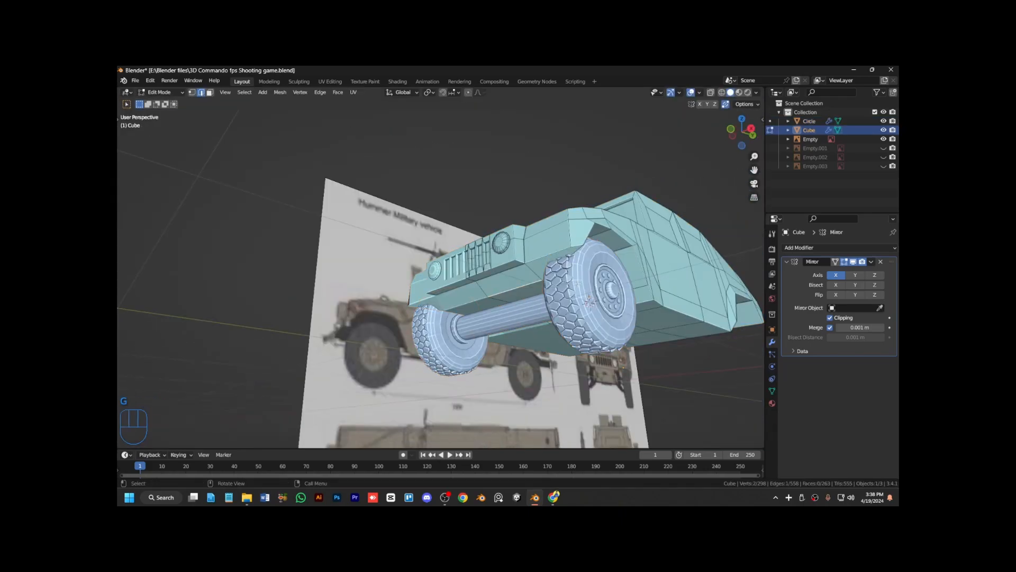
Reposition the front wheel and axle assembly in the side view to sit centred in the front wheel arch.
{"action": "key", "text": "Tab"}
{"action": "left_click", "coordinate": [572, 305]}
{"action": "key", "text": "KP_3"}
{"action": "scroll", "coordinate": [536, 293], "scroll_direction": "up", "scroll_amount": 6}
{"action": "key", "text": "g"}
{"action": "left_click", "coordinate": [541, 293]}
Move the body's front nose vertices along Y in the see-through side view to match the blueprint.
{"action": "left_click", "coordinate": [485, 282]}
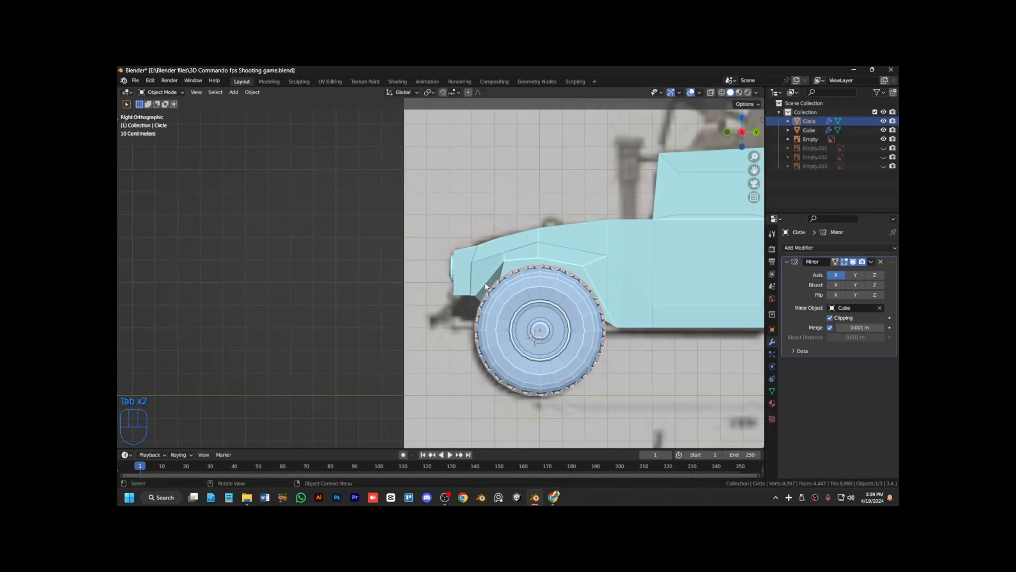
{"action": "key", "text": "alt+z"}
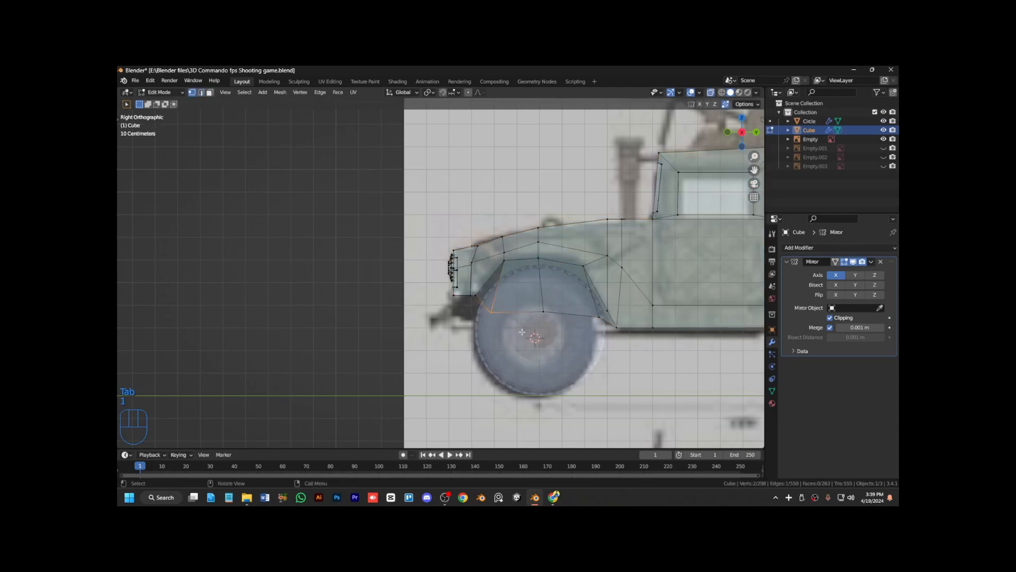
{"action": "left_click_drag", "start_coordinate": [462, 277], "coordinate": [447, 233]}
{"action": "key", "text": "g"}
{"action": "key", "text": "y"}
{"action": "left_click", "coordinate": [531, 290]}
{"action": "left_click", "coordinate": [387, 320]}
{"action": "key", "text": "alt+z"}
{"action": "key", "text": "Tab"}
Examine the vehicle's overall proportions and the fit of the front wheels from a distance.
{"action": "key", "text": "KP_Subtract"}
{"action": "key", "text": "KP_Subtract"}
{"action": "key", "text": "KP_Subtract"}
{"action": "key", "text": "KP_Subtract"}
{"action": "key", "text": "KP_Subtract"}
{"action": "key", "text": "KP_Subtract"}
{"action": "key", "text": "KP_Subtract"}
{"action": "key", "text": "KP_Subtract"}
{"action": "middle_click_drag", "start_coordinate": [440, 356], "coordinate": [442, 359]}
{"action": "key", "text": "KP_Add"}
{"action": "key", "text": "KP_Add"}
{"action": "key", "text": "KP_Add"}
{"action": "key", "text": "KP_Add"}
{"action": "key", "text": "KP_Add"}
{"action": "key", "text": "KP_Add"}
{"action": "key", "text": "KP_Add"}
Duplicate the two faces below the grille and offset the copy about 0.076 m forward along Y as the front bumper base.
{"action": "key", "text": "KP_4"}
{"action": "key", "text": "Tab"}
{"action": "key", "text": "3"}
{"action": "left_click", "coordinate": [516, 302]}
{"action": "left_click", "coordinate": [559, 297], "text": "shift"}
{"action": "key", "text": "KP_3"}
{"action": "key", "text": "KP_Add"}
{"action": "key", "text": "KP_Add"}
{"action": "key", "text": "KP_Add"}
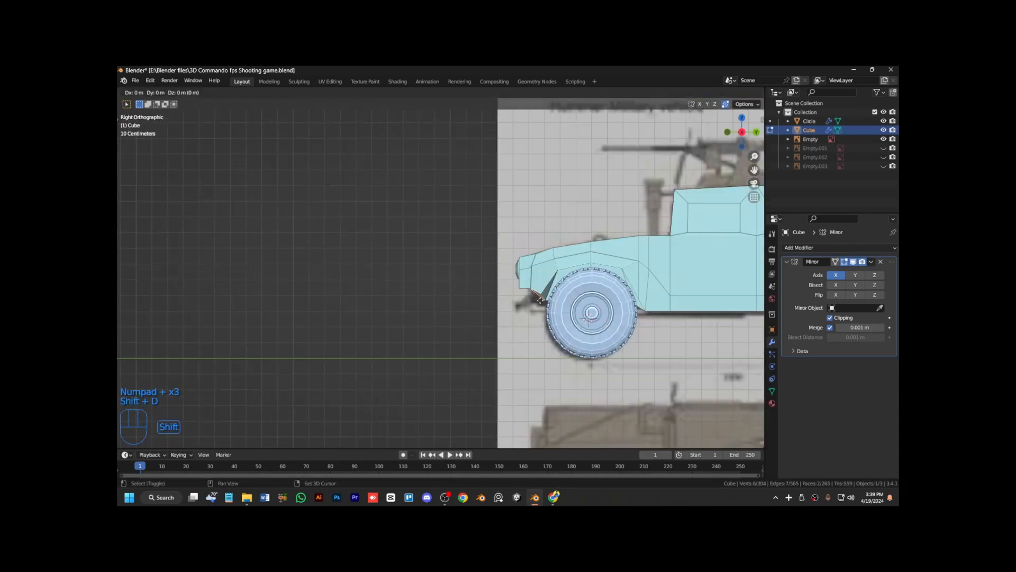
{"action": "left_click", "coordinate": [532, 306]}
{"action": "key", "text": "KP_1"}
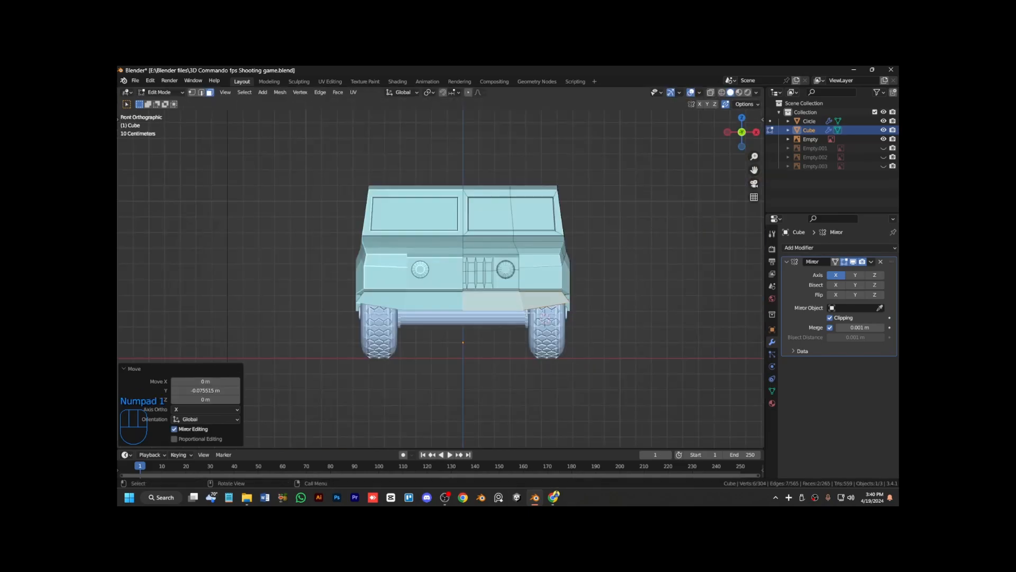
Isolate the vehicle body in local view to work on the bumper faces.
{"action": "key", "text": "KP_6"}
{"action": "key", "text": "KP_Subtract"}
{"action": "key", "text": "KP_Subtract"}
{"action": "key", "text": "KP_Subtract"}
{"action": "key", "text": "KP_Subtract"}
{"action": "key", "text": "KP_Subtract"}
{"action": "key", "text": "KP_Subtract"}
{"action": "key", "text": "KP_Subtract"}
{"action": "key", "text": "KP_Subtract"}
{"action": "key", "text": "KP_Divide"}
{"action": "key", "text": "KP_Add"}
{"action": "key", "text": "KP_Add"}
Select the whole duplicated strip below the grille and extrude it about 0.147 m along its normal to form the front bumper.
{"action": "key", "text": "Tab"}
{"action": "key", "text": "Tab"}
{"action": "key", "text": "1"}
{"action": "left_click", "coordinate": [499, 352]}
{"action": "key", "text": "g"}
{"action": "key", "text": "x"}
{"action": "right_click", "coordinate": [506, 357]}
{"action": "key", "text": "ctrl+KP_Add"}
{"action": "key", "text": "ctrl+KP_Add"}
{"action": "key", "text": "ctrl+KP_Add"}
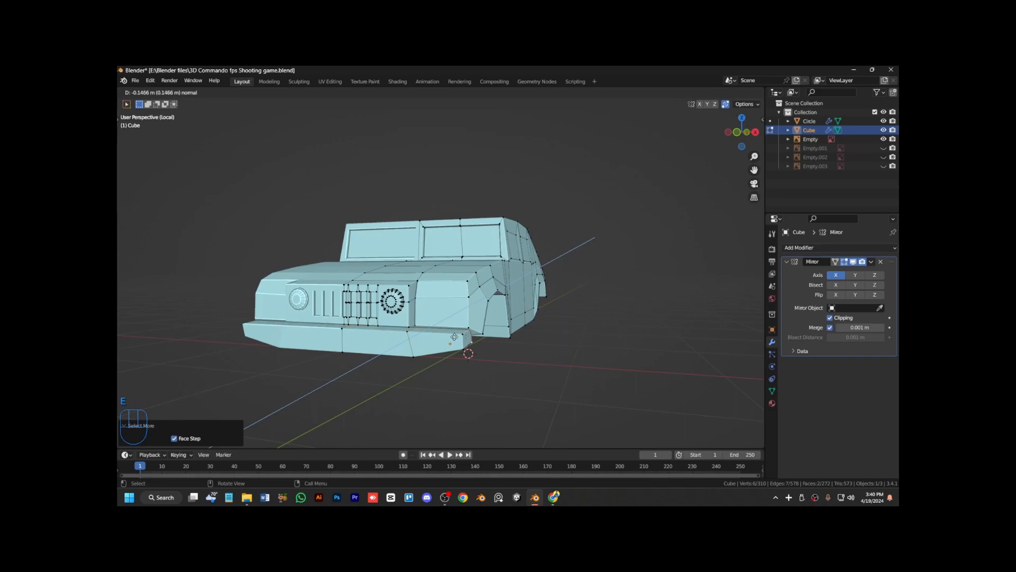
{"action": "left_click", "coordinate": [454, 337]}
Rotate the front bumper in the side view to align it under the nose.
{"action": "key", "text": "KP_3"}
{"action": "key", "text": "ctrl+KP_Add"}
{"action": "key", "text": "r"}
{"action": "left_click", "coordinate": [420, 390]}
Extrude the box-selected section of the front bumper in the side view and reposition it.
{"action": "left_click_drag", "start_coordinate": [420, 392], "coordinate": [398, 358]}
{"action": "key", "text": "e"}
{"action": "left_click", "coordinate": [421, 399]}
{"action": "key", "text": "g"}
{"action": "right_click", "coordinate": [426, 396]}
{"action": "key", "text": "g"}
{"action": "left_click", "coordinate": [431, 377]}
Shift the expanded bumper selection along Y and adjust the position of its smaller section.
{"action": "key", "text": "ctrl+KP_Add"}
{"action": "key", "text": "g"}
{"action": "key", "text": "y"}
{"action": "left_click", "coordinate": [407, 379]}
{"action": "key", "text": "ctrl+KP_Subtract"}
{"action": "key", "text": "g"}
{"action": "left_click", "coordinate": [426, 370]}
{"action": "left_click", "coordinate": [426, 404]}
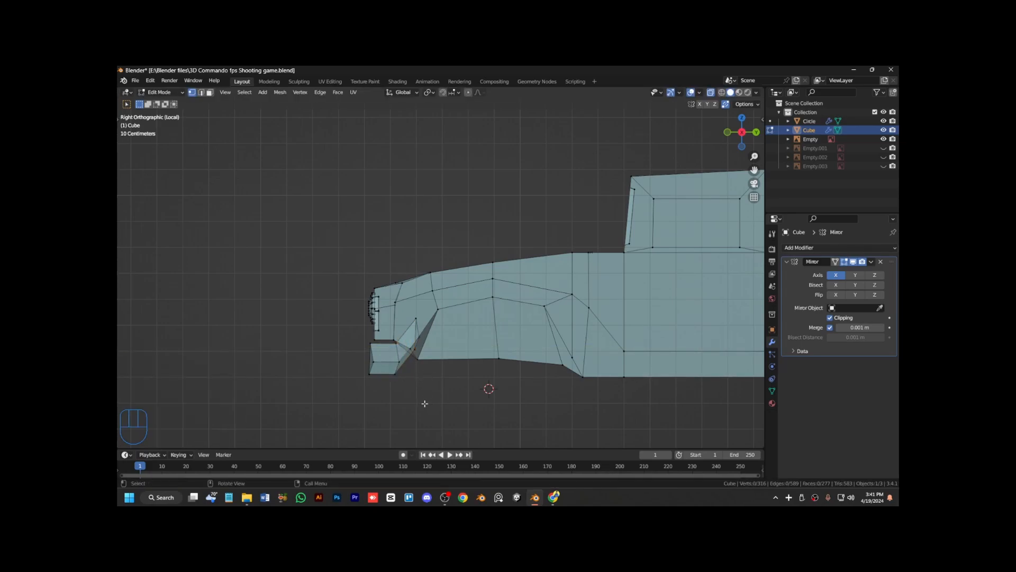
Reveal the hidden geometry and leave local view to show the bumper with the complete vehicle.
{"action": "key", "text": "alt+z"}
{"action": "key", "text": "KP_4"}
{"action": "key", "text": "KP_Subtract"}
{"action": "key", "text": "KP_Subtract"}
{"action": "key", "text": "ctrl+KP_2"}
{"action": "key", "text": "ctrl+KP_2"}
{"action": "key", "text": "ctrl+KP_2"}
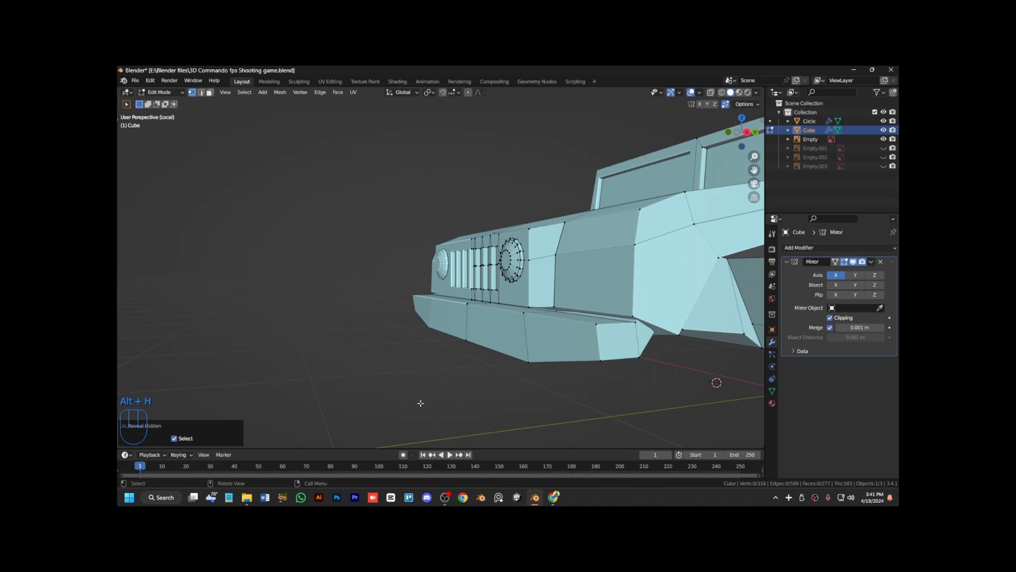
{"action": "key", "text": "KP_6"}
{"action": "key", "text": "KP_6"}
{"action": "key", "text": "KP_Divide"}
{"action": "key", "text": "KP_2"}
{"action": "key", "text": "KP_4"}
Duplicate the front wheel and axle assembly and move the copy 1.9009 m along Y into the rear wheel arch.
{"action": "key", "text": "Tab"}
{"action": "key", "text": "e"}
{"action": "left_click", "coordinate": [482, 227]}
{"action": "key", "text": "Tab"}
{"action": "key", "text": "KP_8"}
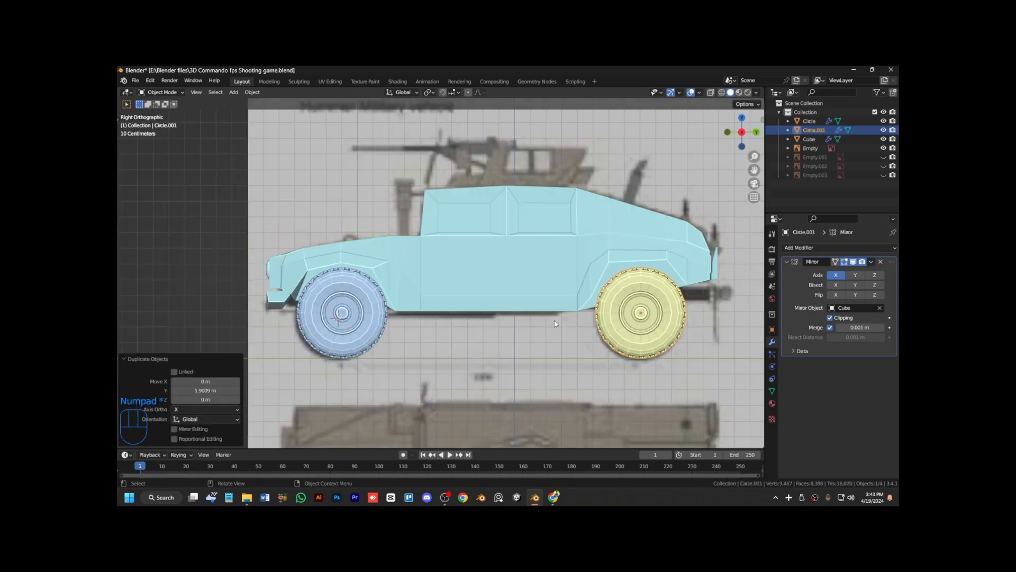
{"action": "key", "text": "KP_4"}
{"action": "key", "text": "KP_4"}
{"action": "key", "text": "KP_8"}
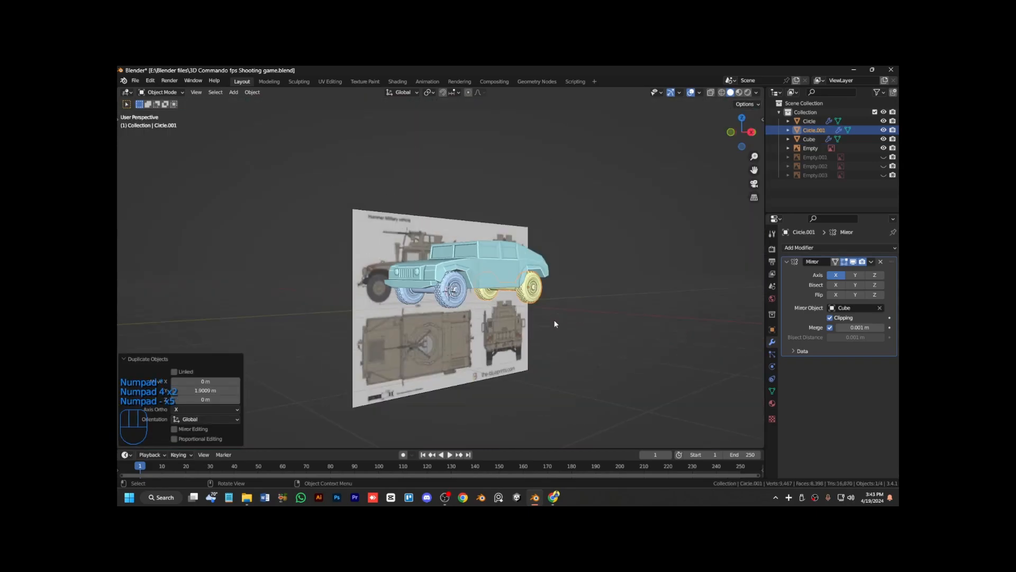
Divide the two lower door faces on the body's side into triangles meeting at their centres in an X pattern.
{"action": "key", "text": "KP_Add"}
{"action": "key", "text": "Tab"}
{"action": "key", "text": "Tab"}
{"action": "key", "text": "Tab"}
{"action": "left_click", "coordinate": [625, 372]}
{"action": "left_click", "coordinate": [578, 275]}
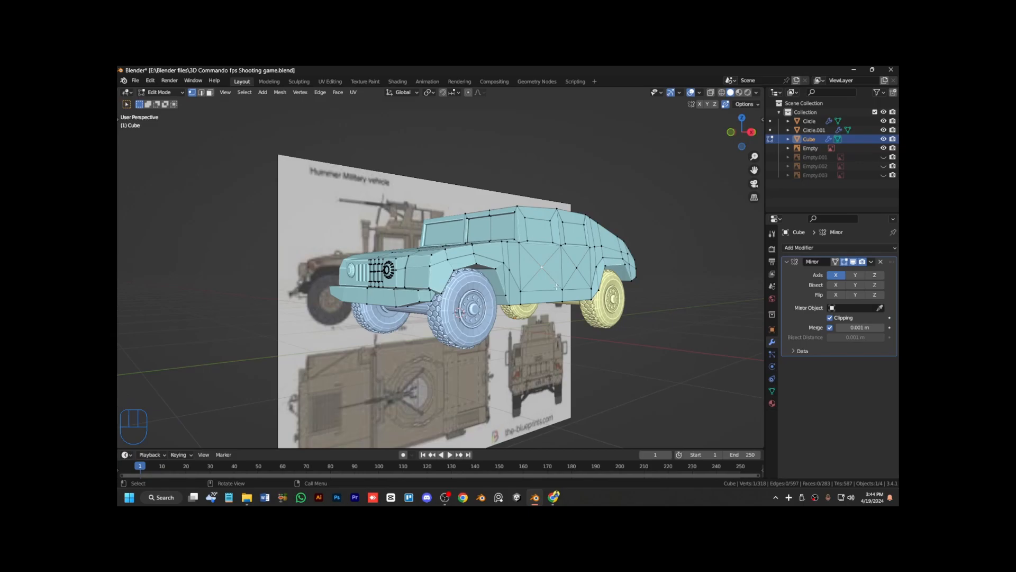
Select all the triangular faces of both lower doors and inset them individually by about 0.0158 m.
{"action": "key", "text": "KP_Add"}
{"action": "key", "text": "ctrl+KP_6"}
{"action": "key", "text": "ctrl+KP_6"}
{"action": "key", "text": "ctrl+KP_6"}
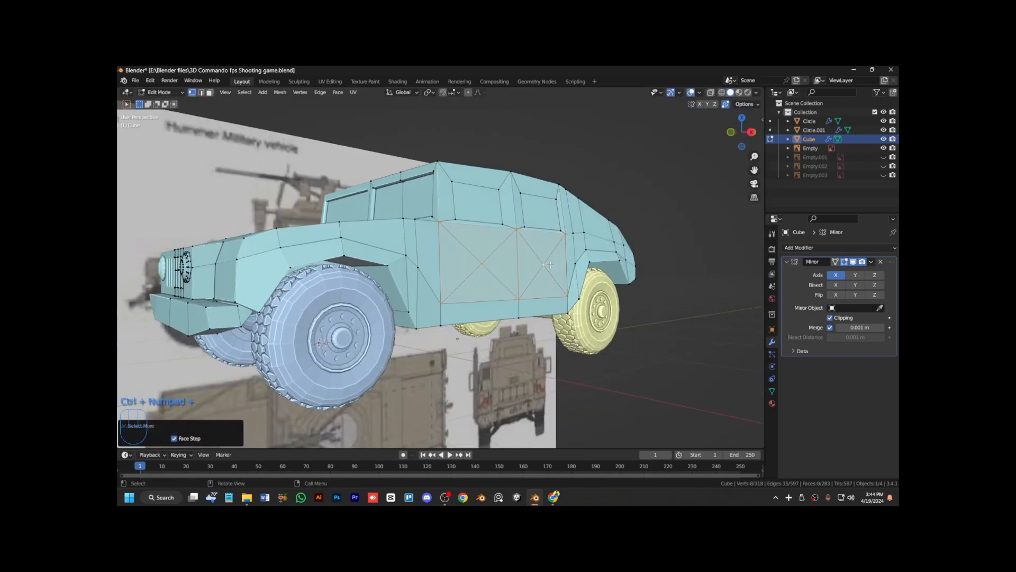
{"action": "left_click", "coordinate": [591, 373]}
Push the inset door triangles inward along X to leave raised X-shaped ribs on both doors.
{"action": "key", "text": "g"}
{"action": "key", "text": "x"}
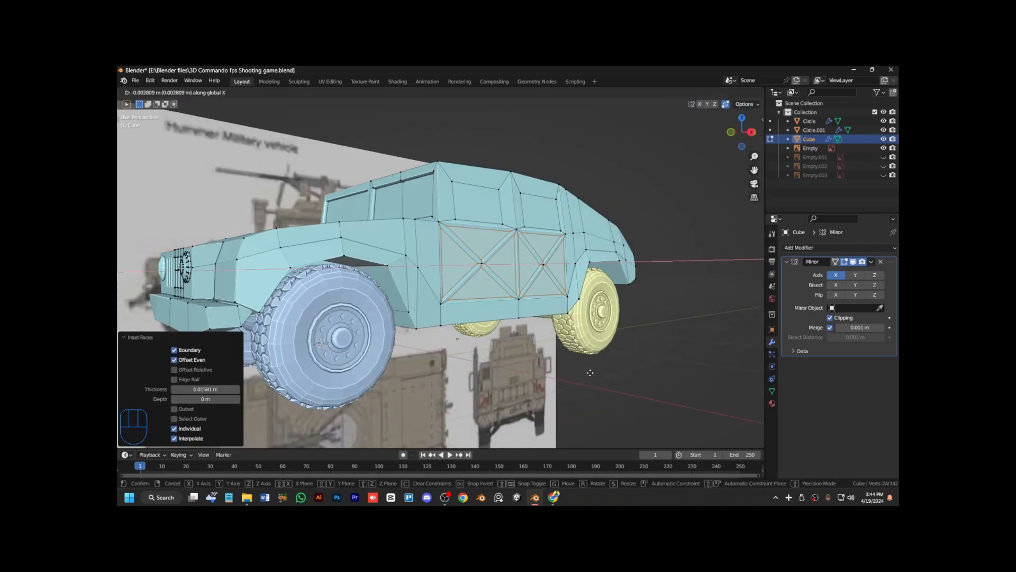
{"action": "left_click", "coordinate": [590, 356]}
{"action": "key", "text": "Tab"}
{"action": "right_click", "coordinate": [528, 275]}
{"action": "left_click", "coordinate": [529, 265]}
{"action": "right_click", "coordinate": [528, 284]}
{"action": "left_click", "coordinate": [525, 293]}
Extrude the row of faces along the sloping rear roof about 0.013 m along their normals and select its front edge.
{"action": "key", "text": "KP_6"}
{"action": "key", "text": "KP_6"}
{"action": "key", "text": "KP_6"}
{"action": "key", "text": "KP_6"}
{"action": "key", "text": "KP_8"}
{"action": "middle_click_drag", "start_coordinate": [525, 292], "coordinate": [576, 263]}
{"action": "key", "text": "Tab"}
{"action": "key", "text": "3"}
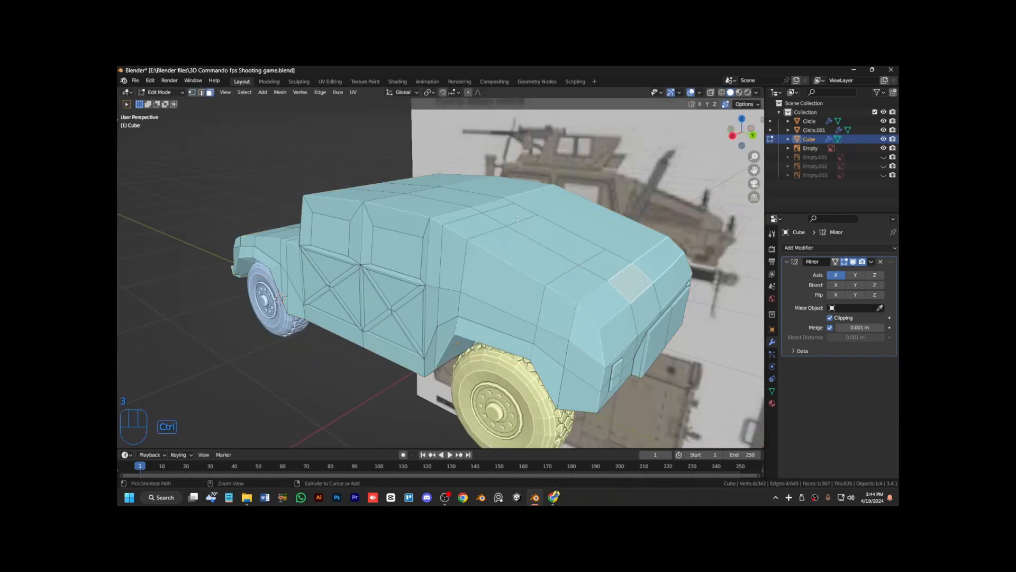
{"action": "left_click", "coordinate": [525, 225], "text": "ctrl"}
{"action": "left_click", "coordinate": [534, 275]}
{"action": "key", "text": "KP_6"}
{"action": "key", "text": "KP_6"}
{"action": "key", "text": "KP_6"}
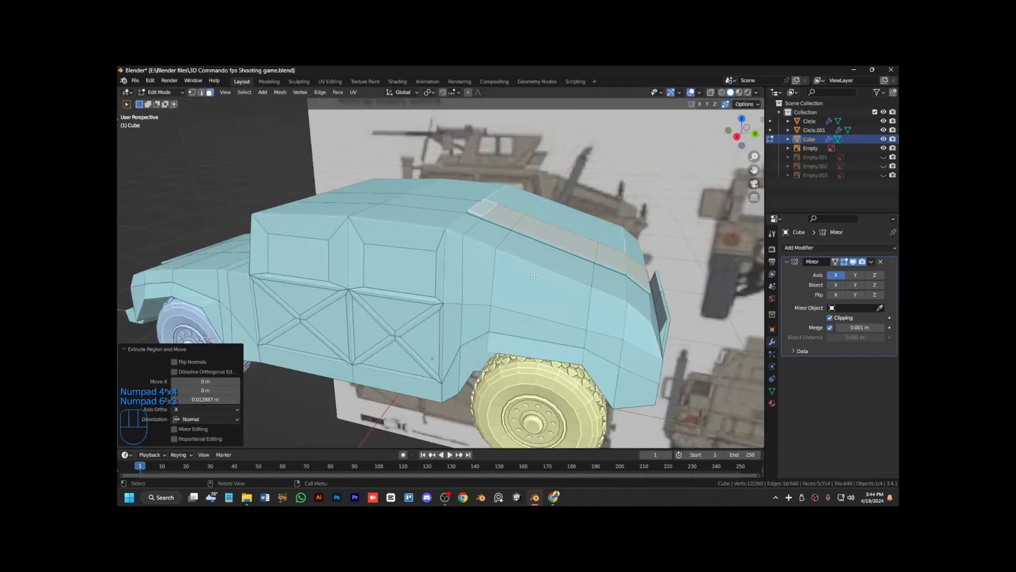
{"action": "key", "text": "2"}
{"action": "left_click", "coordinate": [479, 211]}
{"action": "key", "text": "Tab"}
Examine the whole vehicle against the blueprint from the front three-quarter angle.
{"action": "key", "text": "KP_Subtract"}
{"action": "key", "text": "KP_Subtract"}
{"action": "key", "text": "KP_Subtract"}
{"action": "key", "text": "KP_4"}
{"action": "key", "text": "KP_4"}
{"action": "key", "text": "KP_4"}
{"action": "key", "text": "KP_4"}
{"action": "key", "text": "KP_4"}
{"action": "key", "text": "KP_2"}
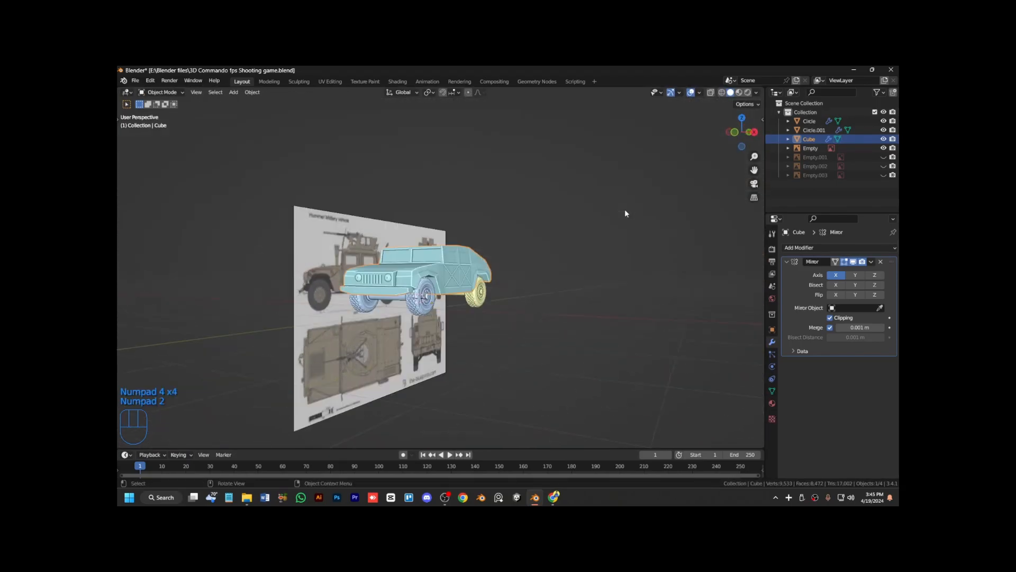
{"action": "key", "text": "KP_Add"}
{"action": "key", "text": "KP_Add"}
{"action": "key", "text": "KP_Add"}
{"action": "key", "text": "ctrl+KP_8"}
{"action": "key", "text": "ctrl+KP_6"}
Select the side window faces of the body and recess them.
{"action": "key", "text": "Tab"}
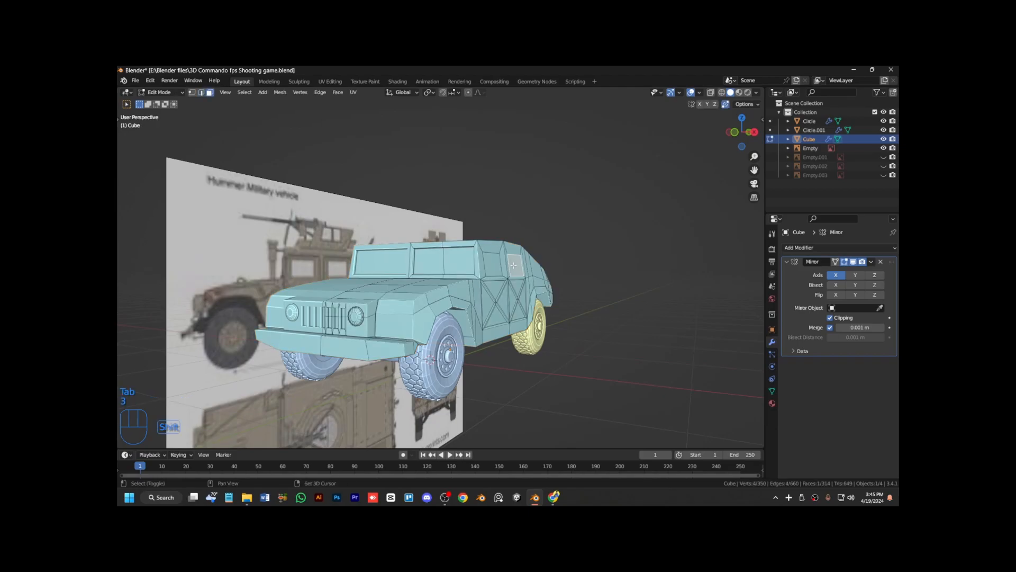
{"action": "left_click", "coordinate": [564, 294]}
{"action": "left_click", "coordinate": [548, 323]}
{"action": "key", "text": "Tab"}
{"action": "key", "text": "KP_9"}
{"action": "key", "text": "KP_4"}
{"action": "key", "text": "KP_4"}
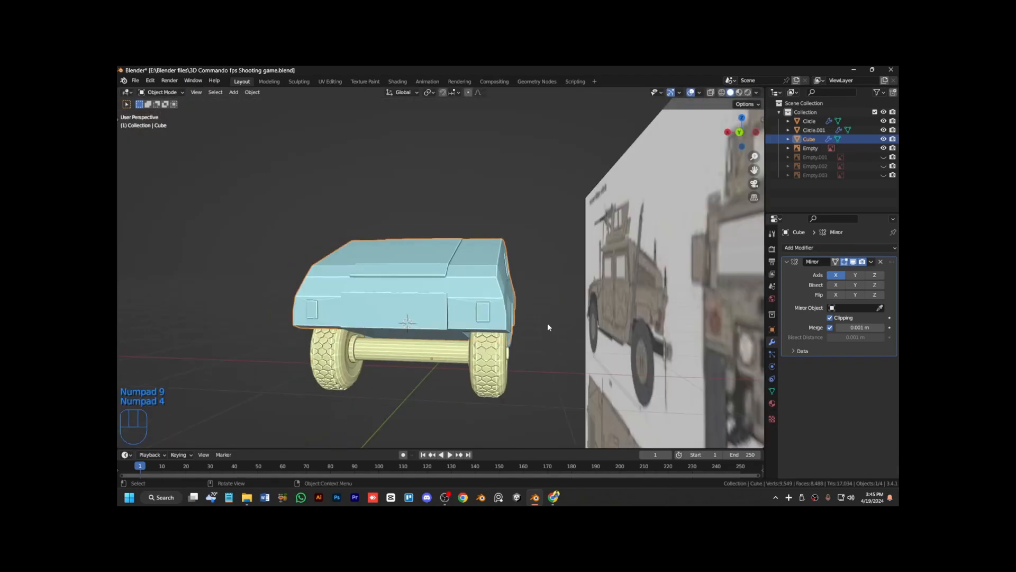
Hide the blueprint image and move the body's rear underside face down about 0.11 m along Z.
{"action": "left_click", "coordinate": [883, 149]}
{"action": "key", "text": "Tab"}
{"action": "key", "text": "g"}
{"action": "key", "text": "z"}
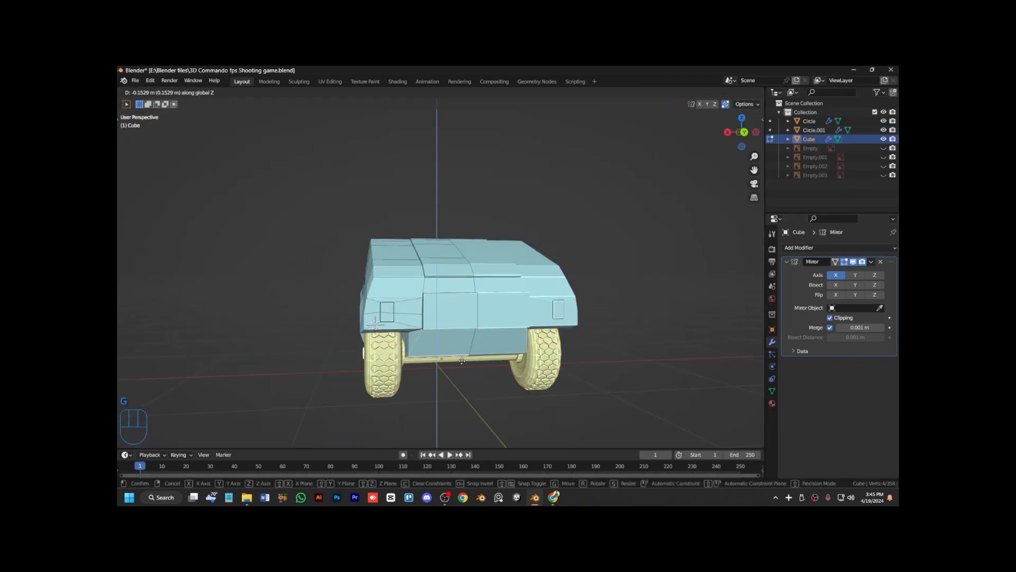
{"action": "left_click", "coordinate": [464, 354]}
Examine the vehicle's underside around the rear axle and the lowered rear section from several angles.
{"action": "key", "text": "KP_4"}
{"action": "key", "text": "KP_4"}
{"action": "key", "text": "KP_4"}
{"action": "key", "text": "KP_4"}
{"action": "key", "text": "KP_4"}
{"action": "key", "text": "KP_4"}
{"action": "scroll", "coordinate": [465, 354], "scroll_direction": "up", "scroll_amount": 5}
{"action": "key", "text": "KP_2"}
{"action": "key", "text": "KP_2"}
{"action": "key", "text": "KP_2"}
{"action": "key", "text": "KP_6"}
{"action": "key", "text": "KP_6"}
{"action": "key", "text": "KP_6"}
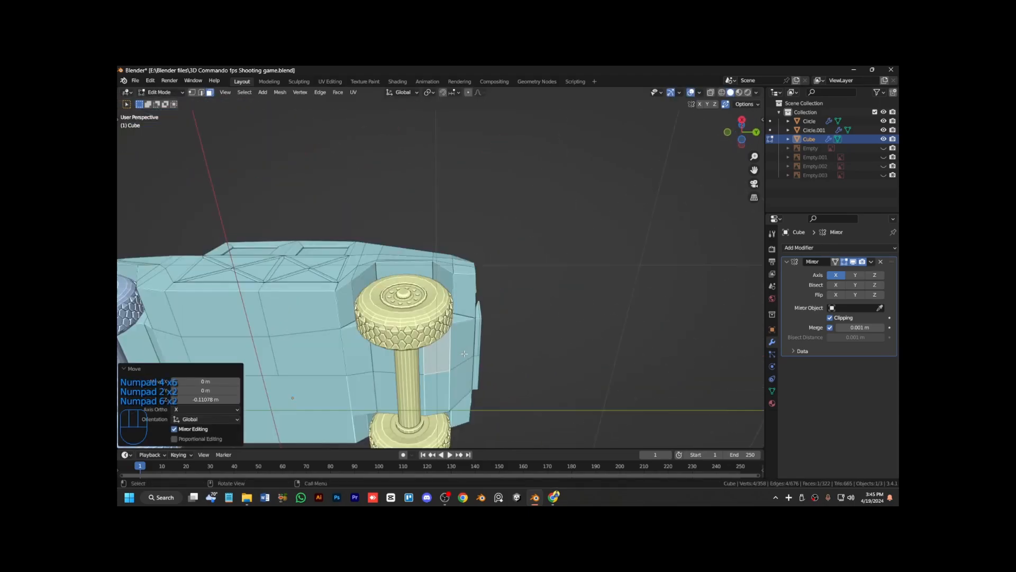
{"action": "key", "text": "KP_8"}
{"action": "key", "text": "KP_8"}
{"action": "key", "text": "KP_8"}
{"action": "key", "text": "KP_8"}
{"action": "key", "text": "KP_6"}
{"action": "key", "text": "KP_6"}
{"action": "key", "text": "KP_2"}
{"action": "key", "text": "KP_2"}
{"action": "key", "text": "KP_8"}
{"action": "key", "text": "KP_8"}
{"action": "key", "text": "KP_8"}
{"action": "scroll", "coordinate": [462, 346], "scroll_direction": "down", "scroll_amount": 5}
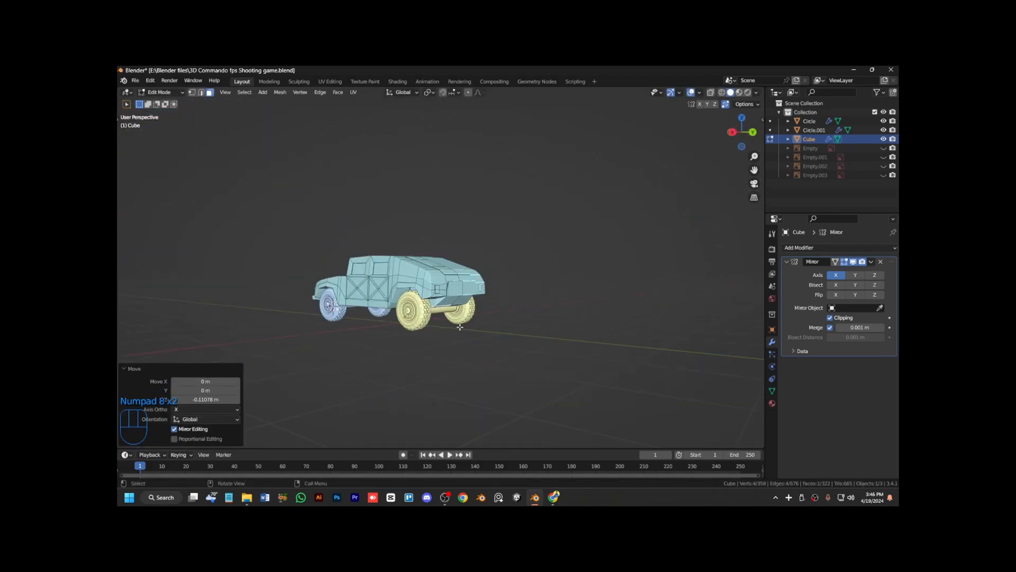
Select the vertices along the roof's side edge from windshield to rear slope, and lower them about 0.01 m along Z.
{"action": "scroll", "coordinate": [462, 346], "scroll_direction": "up", "scroll_amount": 4}
{"action": "key", "text": "ctrl+KP_4"}
{"action": "key", "text": "ctrl+KP_4"}
{"action": "key", "text": "ctrl+KP_4"}
{"action": "key", "text": "ctrl+KP_4"}
{"action": "key", "text": "KP_8"}
{"action": "key", "text": "1"}
{"action": "left_click", "coordinate": [299, 214]}
{"action": "left_click", "coordinate": [496, 294], "text": "ctrl"}
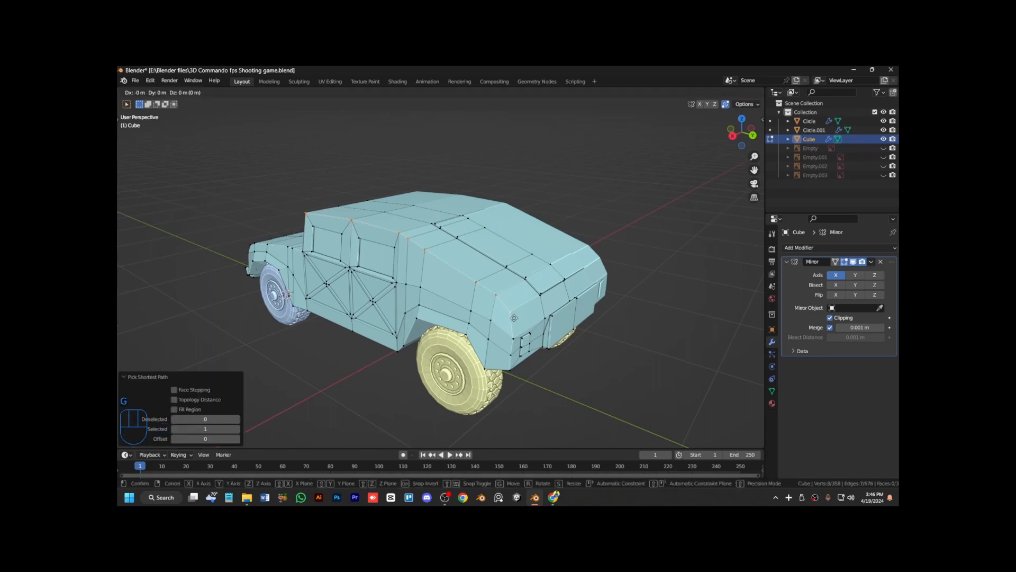
{"action": "key", "text": "g"}
{"action": "left_click", "coordinate": [518, 316]}
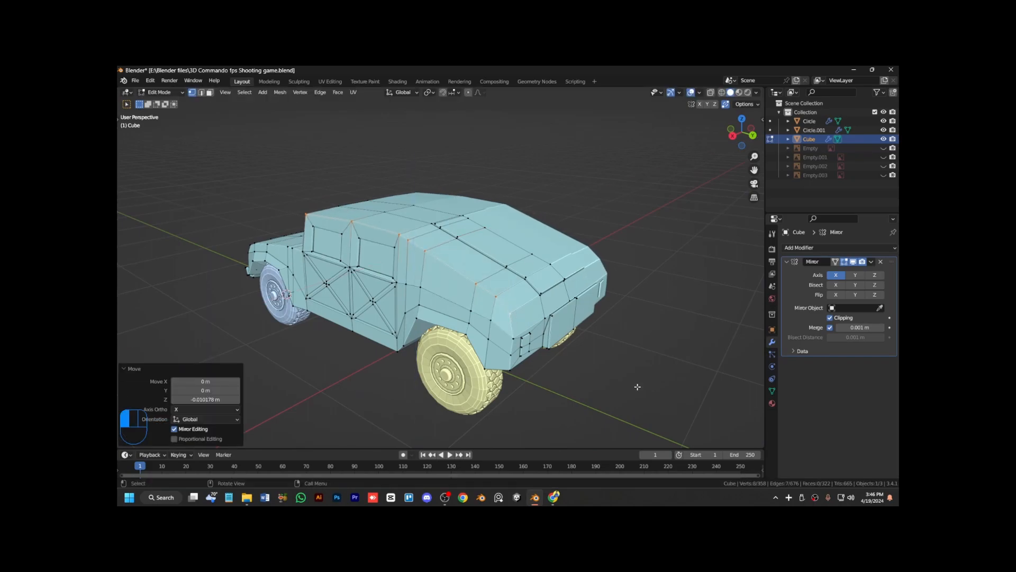
{"action": "left_click", "coordinate": [638, 386]}
Show the blueprint image again and compare the whole vehicle with it from the front three-quarter angle.
{"action": "key", "text": "Tab"}
{"action": "key", "text": "KP_4"}
{"action": "key", "text": "KP_4"}
{"action": "key", "text": "KP_4"}
{"action": "key", "text": "KP_4"}
{"action": "key", "text": "KP_4"}
{"action": "key", "text": "KP_4"}
{"action": "key", "text": "KP_4"}
{"action": "key", "text": "Tab"}
{"action": "key", "text": "Tab"}
{"action": "key", "text": "Tab"}
{"action": "key", "text": "KP_Divide"}
{"action": "key", "text": "KP_Divide"}
{"action": "left_click", "coordinate": [883, 148]}
{"action": "scroll", "coordinate": [748, 234], "scroll_direction": "down", "scroll_amount": 6}
{"action": "scroll", "coordinate": [748, 235], "scroll_direction": "up", "scroll_amount": 2}
{"action": "scroll", "coordinate": [748, 235], "scroll_direction": "up", "scroll_amount": 2}
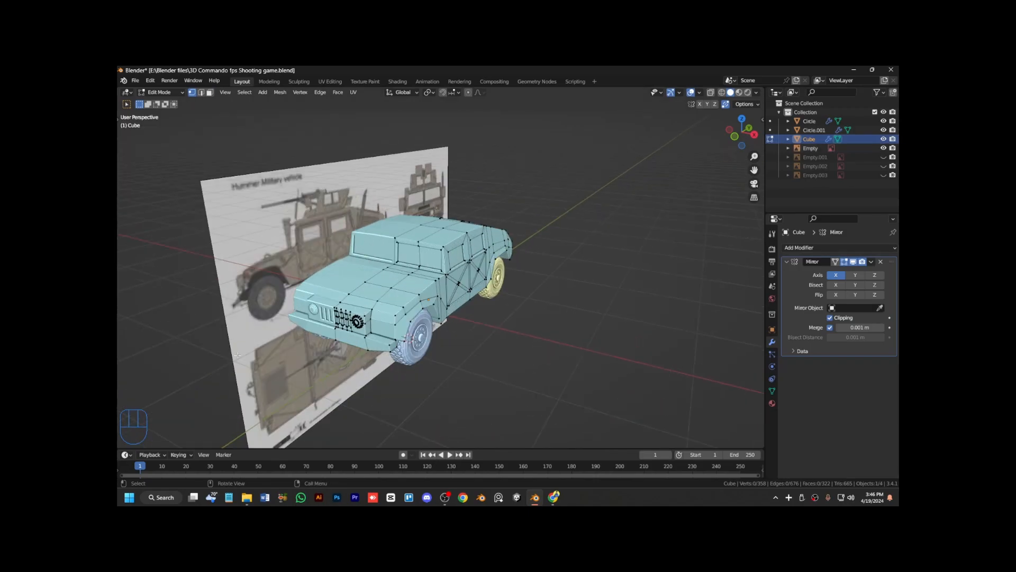
Select the hood face beside the centre line, midway between the grille and the windshield.
{"action": "left_click", "coordinate": [211, 92]}
{"action": "scroll", "coordinate": [370, 293], "scroll_direction": "up", "scroll_amount": 8}
{"action": "scroll", "coordinate": [370, 294], "scroll_direction": "down", "scroll_amount": 4}
{"action": "left_click", "coordinate": [357, 331]}
{"action": "key", "text": "ctrl+KP_4"}
{"action": "key", "text": "ctrl+KP_4"}
{"action": "key", "text": "ctrl+KP_4"}
{"action": "key", "text": "KP_4"}
{"action": "key", "text": "KP_6"}
{"action": "key", "text": "KP_Subtract"}
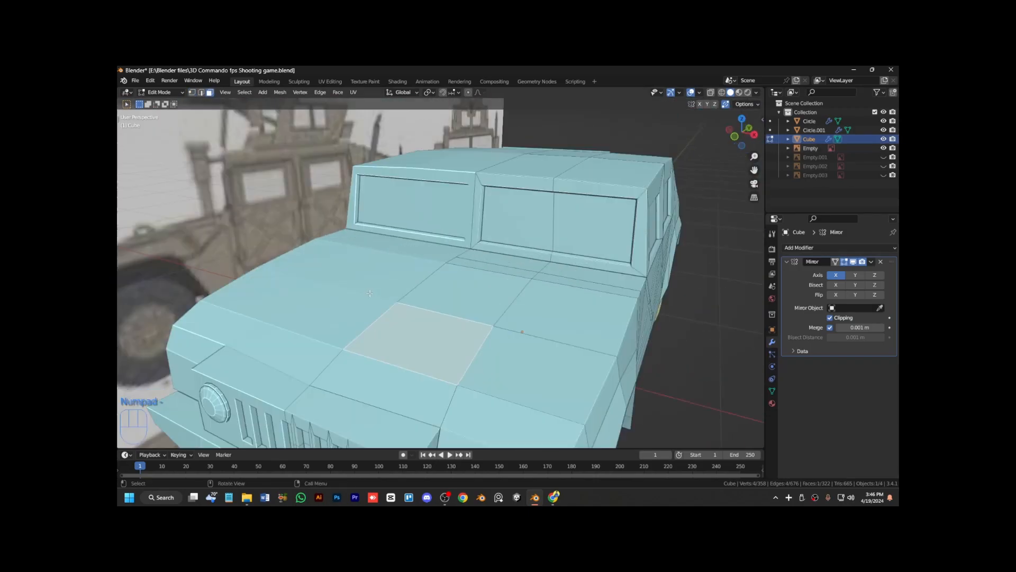
{"action": "key", "text": "KP_2"}
Try to raise single edges of the hood along Z, and undo those changes.
{"action": "key", "text": "g"}
{"action": "key", "text": "z"}
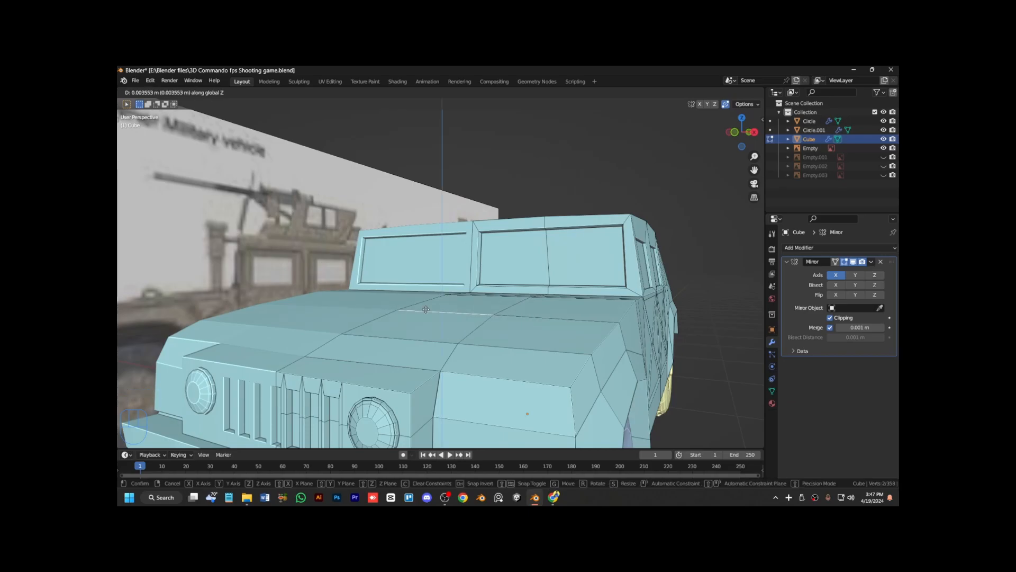
{"action": "left_click", "coordinate": [426, 309]}
{"action": "key", "text": "alt+z"}
{"action": "key", "text": "alt+z"}
{"action": "key", "text": "g"}
{"action": "key", "text": "z"}
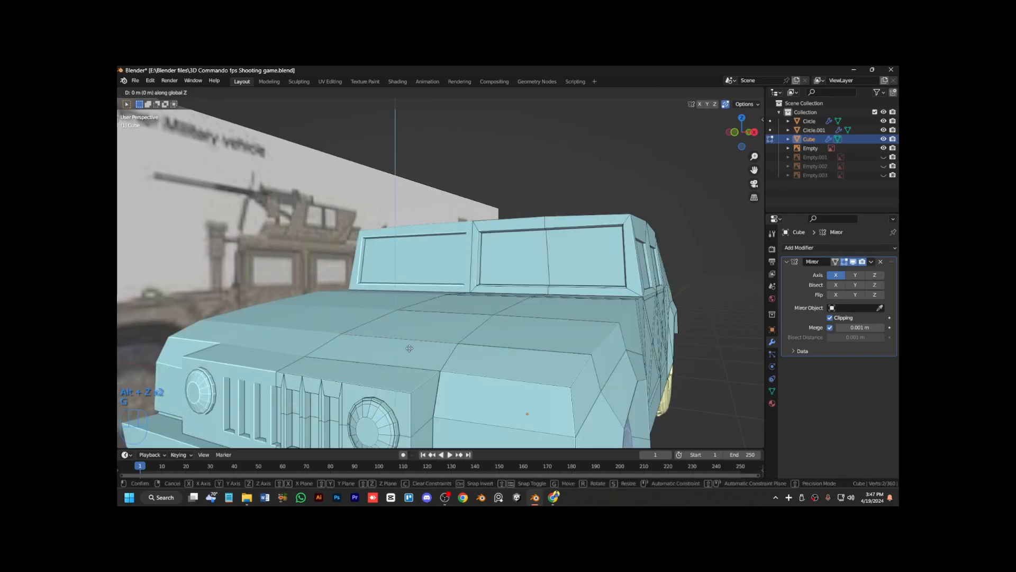
{"action": "key", "text": "ctrl+z"}
{"action": "key", "text": "ctrl+z"}
{"action": "key", "text": "ctrl+z"}
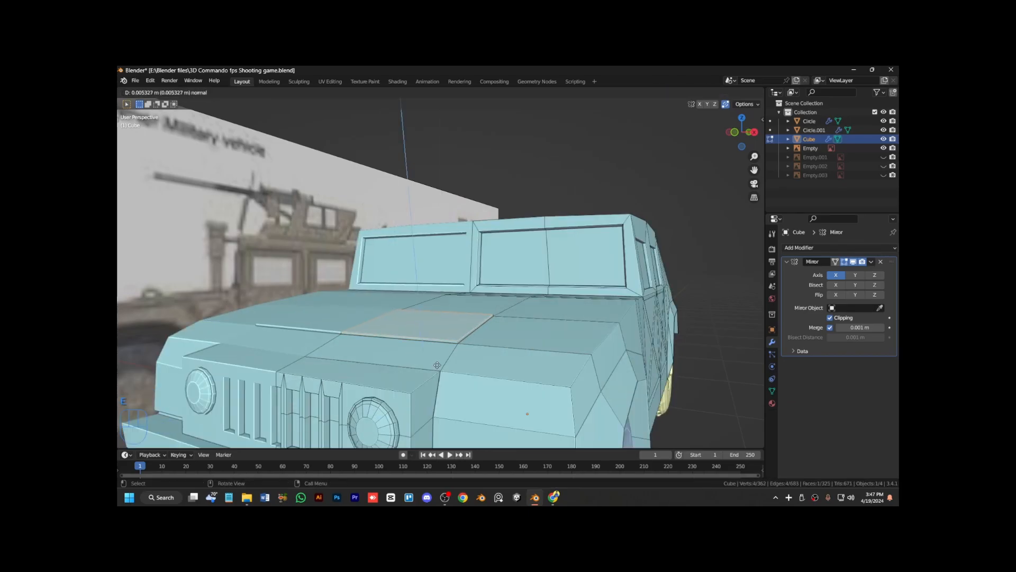
Extrude the selected hood face about 0.005 m upward and rotate it about X so its front stands raised.
{"action": "left_click", "coordinate": [437, 358]}
{"action": "key", "text": "r"}
{"action": "key", "text": "x"}
{"action": "left_click", "coordinate": [477, 399]}
Cut a lengthwise edge through the raised hood panel and bevel it into evenly spaced parallel strips.
{"action": "key", "text": "2"}
{"action": "left_click", "coordinate": [445, 328]}
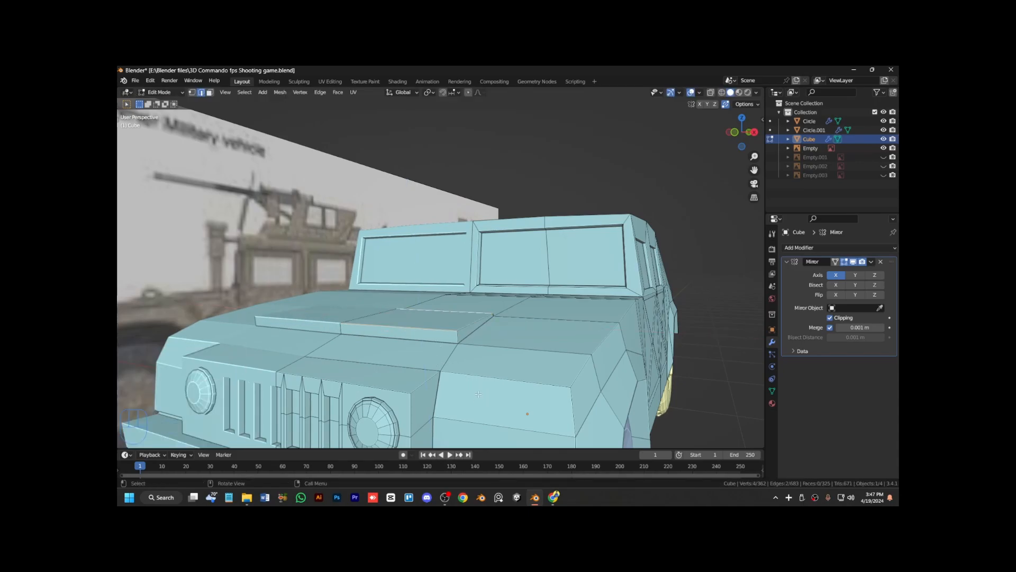
{"action": "key", "text": "ctrl+b"}
{"action": "key", "text": "KP_8"}
{"action": "key", "text": "KP_8"}
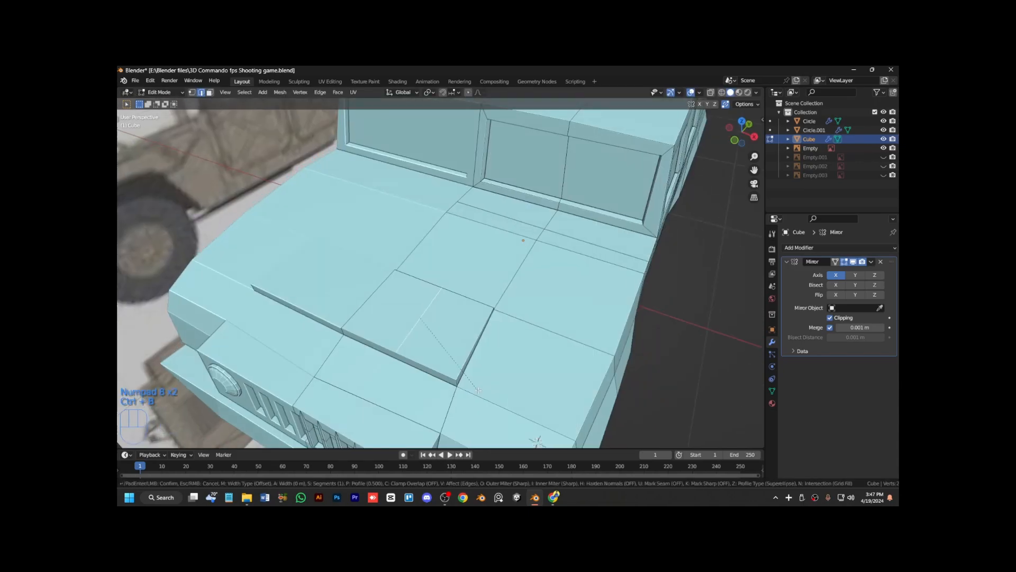
{"action": "left_click", "coordinate": [509, 428]}
{"action": "key", "text": "3"}
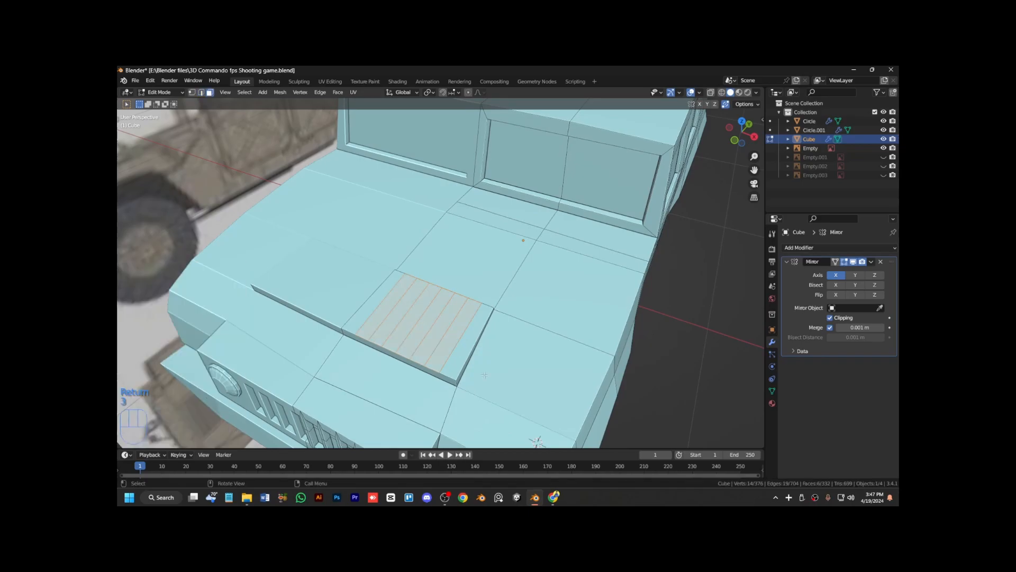
Inset all strips of the hood panel individually and extrude them to form the vent slats.
{"action": "left_click", "coordinate": [361, 306], "text": "ctrl"}
{"action": "left_click", "coordinate": [499, 442]}
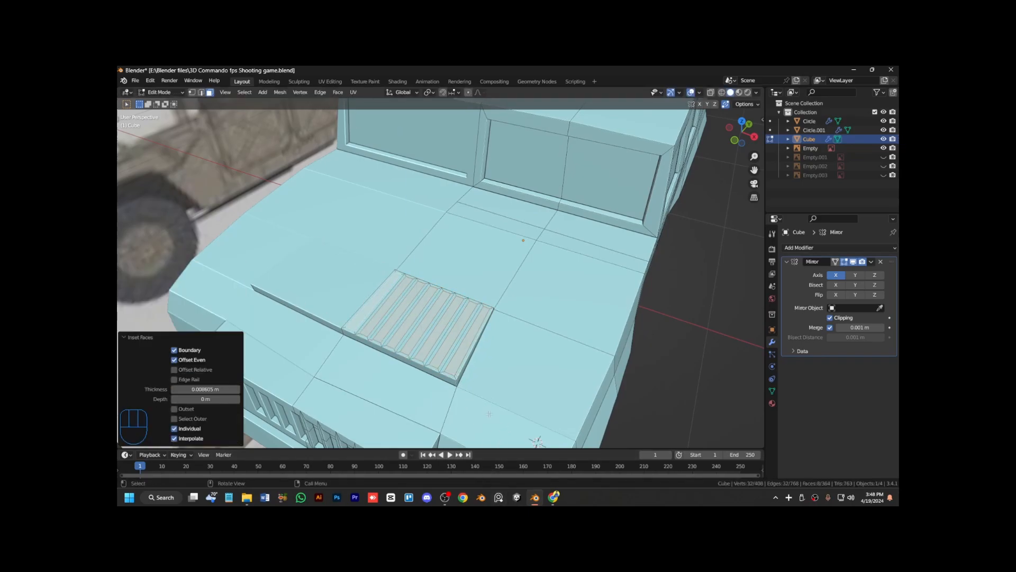
{"action": "key", "text": "e"}
{"action": "left_click", "coordinate": [494, 411]}
Examine the hood vent and the whole vehicle against the blueprint from the front.
{"action": "key", "text": "KP_2"}
{"action": "key", "text": "Tab"}
{"action": "scroll", "coordinate": [494, 408], "scroll_direction": "down", "scroll_amount": 5}
{"action": "scroll", "coordinate": [341, 355], "scroll_direction": "down", "scroll_amount": 4}
{"action": "key", "text": "KP_6"}
{"action": "key", "text": "KP_6"}
{"action": "key", "text": "KP_4"}
{"action": "key", "text": "KP_4"}
{"action": "scroll", "coordinate": [341, 355], "scroll_direction": "up", "scroll_amount": 6}
{"action": "key", "text": "KP_6"}
{"action": "key", "text": "Tab"}
Duplicate the front vertical edge of the front side window and scale the copy to 0.7.
{"action": "left_click", "coordinate": [508, 268]}
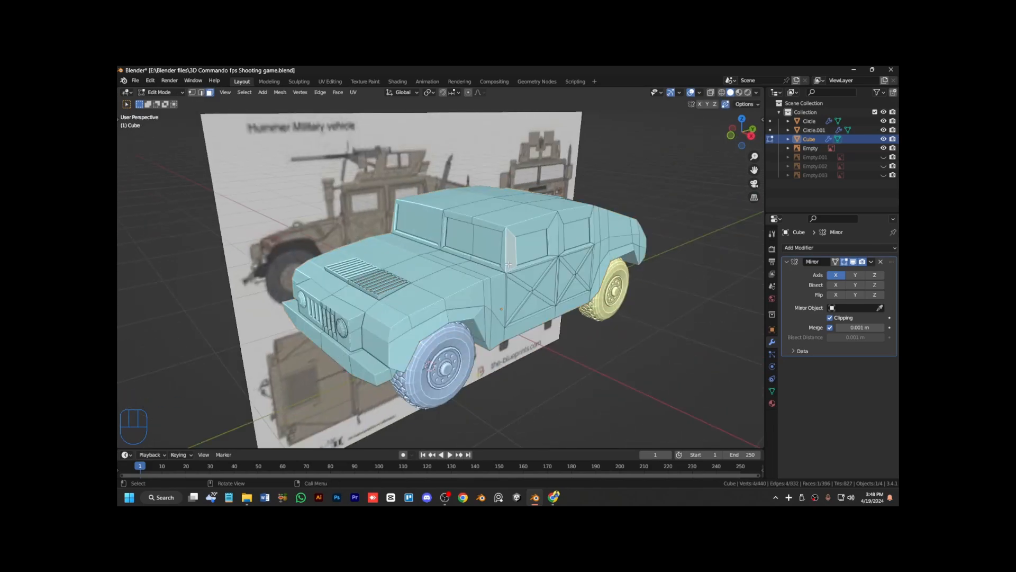
{"action": "scroll", "coordinate": [575, 245], "scroll_direction": "up", "scroll_amount": 3}
{"action": "left_click", "coordinate": [585, 265]}
{"action": "key", "text": "s"}
{"action": "left_click", "coordinate": [611, 346]}
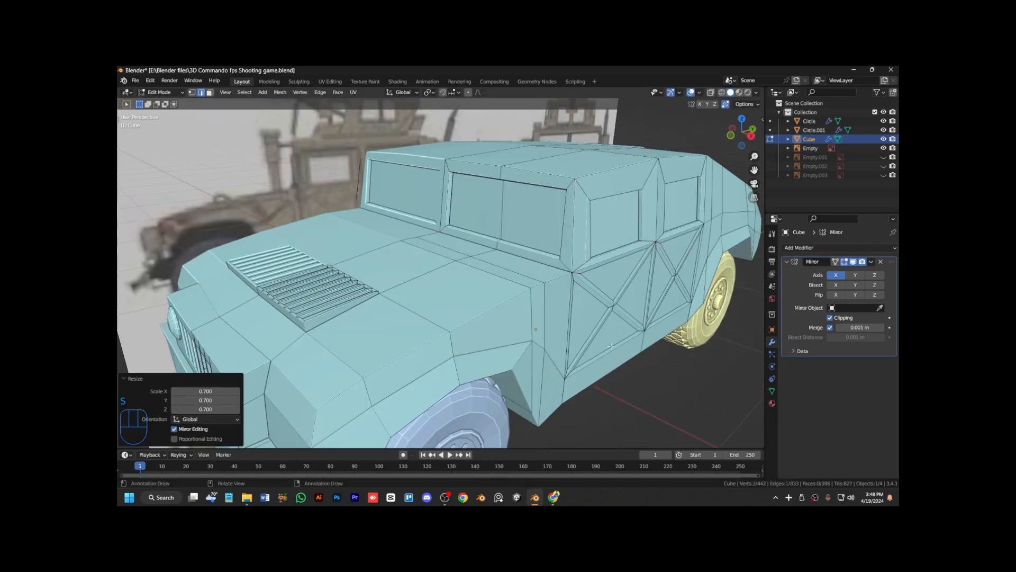
Move the copied edge outward and extrude it along X into a flat side-mirror panel standing off the door.
{"action": "left_click", "coordinate": [619, 351]}
{"action": "key", "text": "g"}
{"action": "key", "text": "x"}
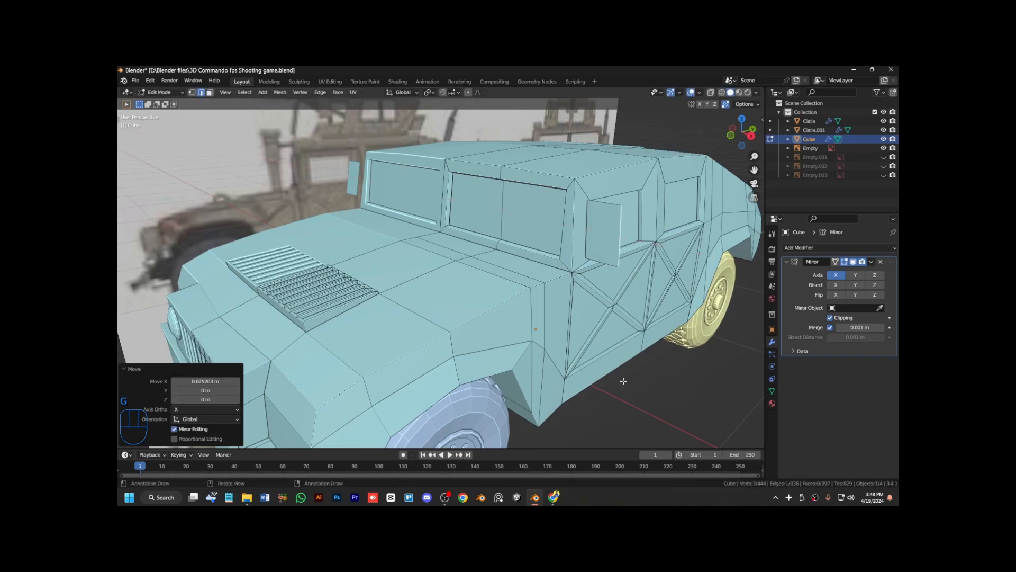
{"action": "left_click", "coordinate": [616, 348]}
Select the whole mirror panel and extrude it about 0.01 m along its normal to give it thickness.
{"action": "key", "text": "ctrl+KP_Add"}
{"action": "key", "text": "ctrl+KP_Add"}
{"action": "key", "text": "KP_6"}
{"action": "key", "text": "KP_6"}
{"action": "key", "text": "KP_6"}
{"action": "key", "text": "KP_6"}
{"action": "key", "text": "ctrl+KP_6"}
{"action": "key", "text": "e"}
{"action": "left_click", "coordinate": [615, 349]}
{"action": "key", "text": "KP_6"}
{"action": "key", "text": "KP_4"}
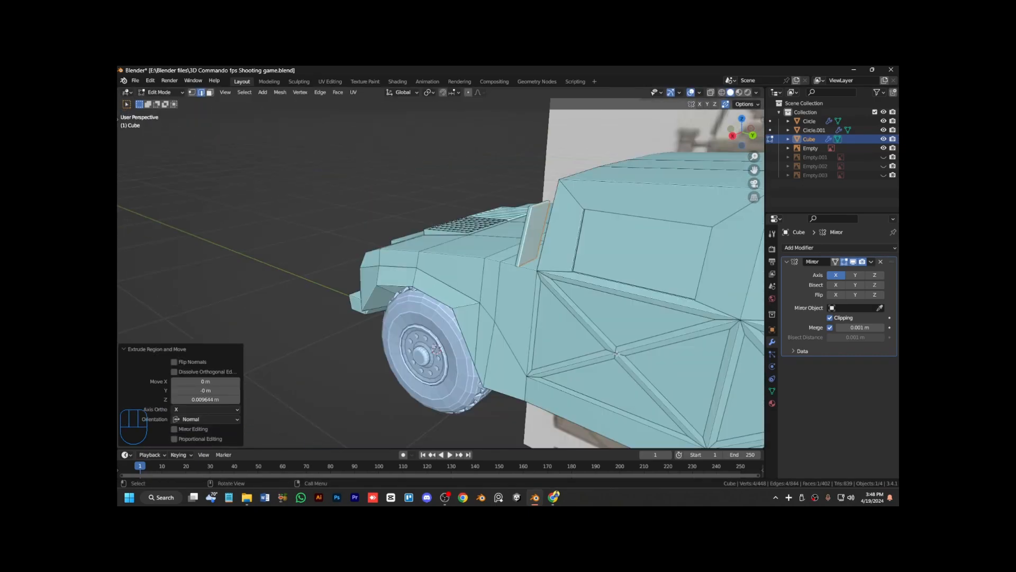
Inset the mirror's rear-facing face and extrude it inward about 0.003 m to recess the glass.
{"action": "key", "text": "ctrl+KP_6"}
{"action": "key", "text": "ctrl+KP_6"}
{"action": "key", "text": "i"}
{"action": "left_click", "coordinate": [612, 376]}
{"action": "key", "text": "e"}
{"action": "left_click", "coordinate": [610, 374]}
Duplicate the mirror's top face in place and scale it along X into a small patch near the cab-side end.
{"action": "key", "text": "KP_Add"}
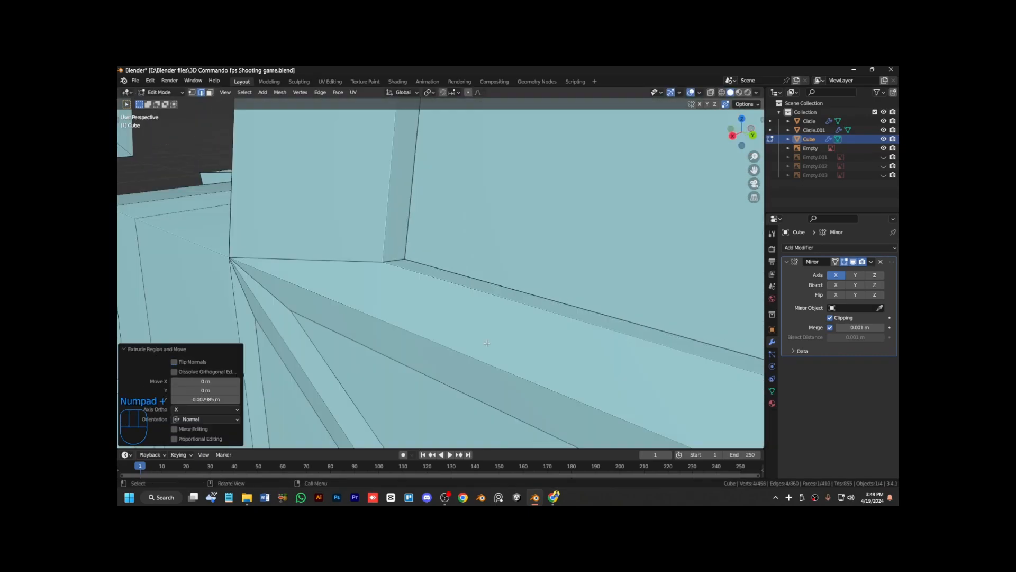
{"action": "key", "text": "KP_Subtract"}
{"action": "key", "text": "ctrl+KP_4"}
{"action": "left_click_drag", "start_coordinate": [754, 156], "coordinate": [749, 238]}
{"action": "key", "text": "3"}
{"action": "key", "text": "shift+d"}
{"action": "right_click", "coordinate": [572, 298]}
{"action": "key", "text": "s"}
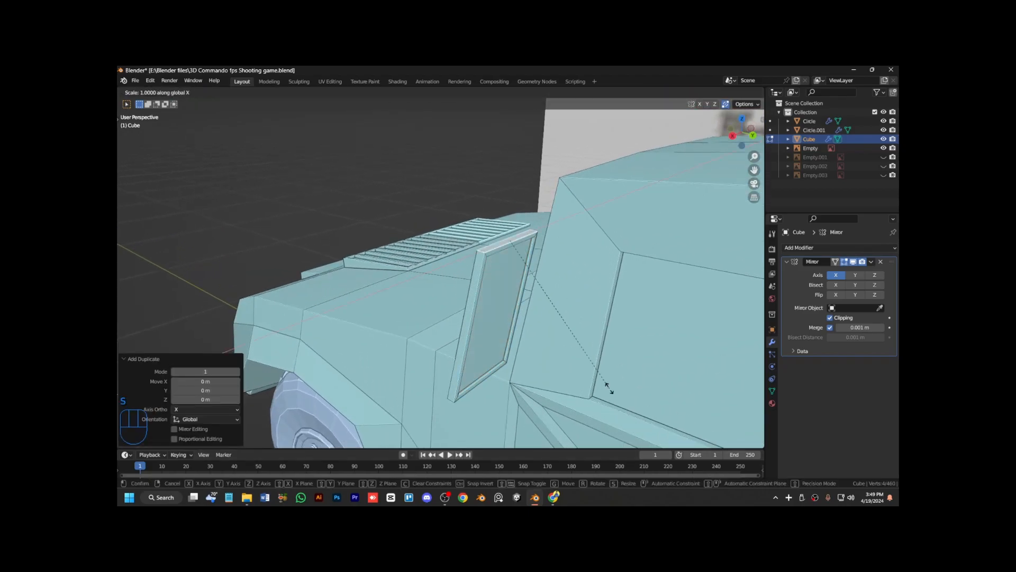
{"action": "left_click", "coordinate": [531, 272]}
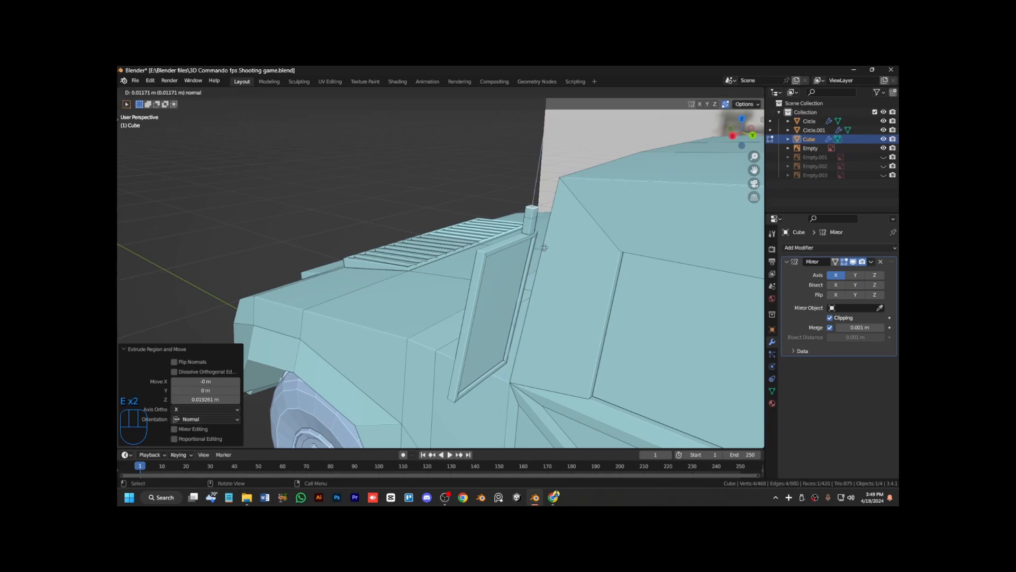
Extrude the patch upward into a short post and extrude the post's upper inner face about 0.045 m toward the cab.
{"action": "left_click", "coordinate": [544, 248]}
{"action": "key", "text": "KP_6"}
{"action": "key", "text": "KP_6"}
{"action": "key", "text": "KP_6"}
{"action": "key", "text": "KP_6"}
{"action": "key", "text": "e"}
{"action": "left_click", "coordinate": [576, 242]}
{"action": "key", "text": "KP_4"}
{"action": "key", "text": "KP_4"}
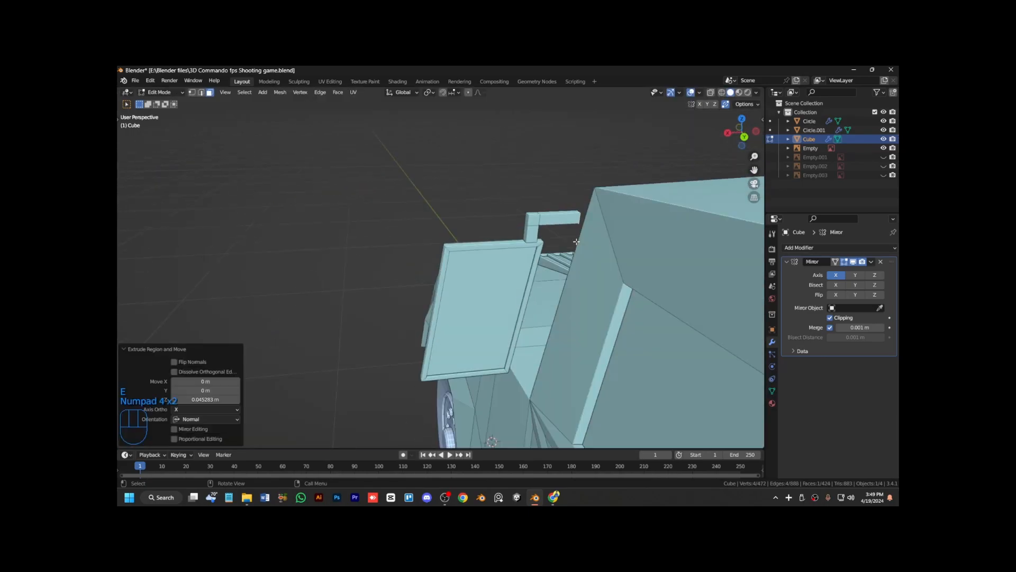
Move the whole mirror and its bracket about 0.022 m along X toward the cab and shift them along Y.
{"action": "key", "text": "l"}
{"action": "key", "text": "l"}
{"action": "key", "text": "g"}
{"action": "key", "text": "x"}
{"action": "left_click", "coordinate": [523, 263]}
{"action": "key", "text": "g"}
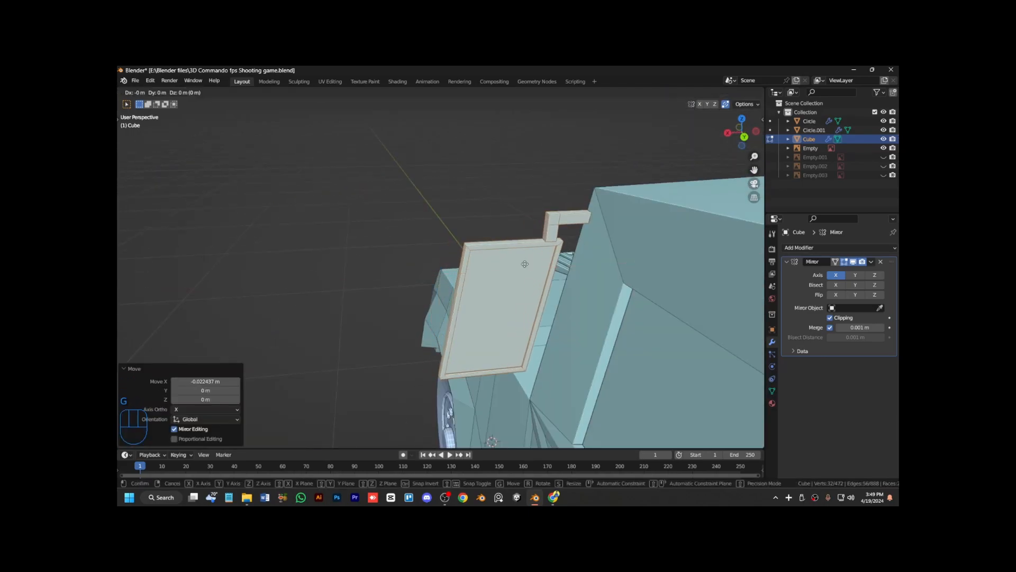
{"action": "key", "text": "y"}
{"action": "left_click", "coordinate": [542, 261]}
Adjust the mirror bracket's upper outer corner by moving its vertices along X in the front view.
{"action": "left_click", "coordinate": [552, 242]}
{"action": "key", "text": "l"}
{"action": "key", "text": "KP_1"}
{"action": "scroll", "coordinate": [551, 224], "scroll_direction": "up", "scroll_amount": 12}
{"action": "key", "text": "alt+z"}
{"action": "left_click", "coordinate": [551, 224]}
{"action": "left_click_drag", "start_coordinate": [526, 226], "coordinate": [545, 247]}
{"action": "key", "text": "g"}
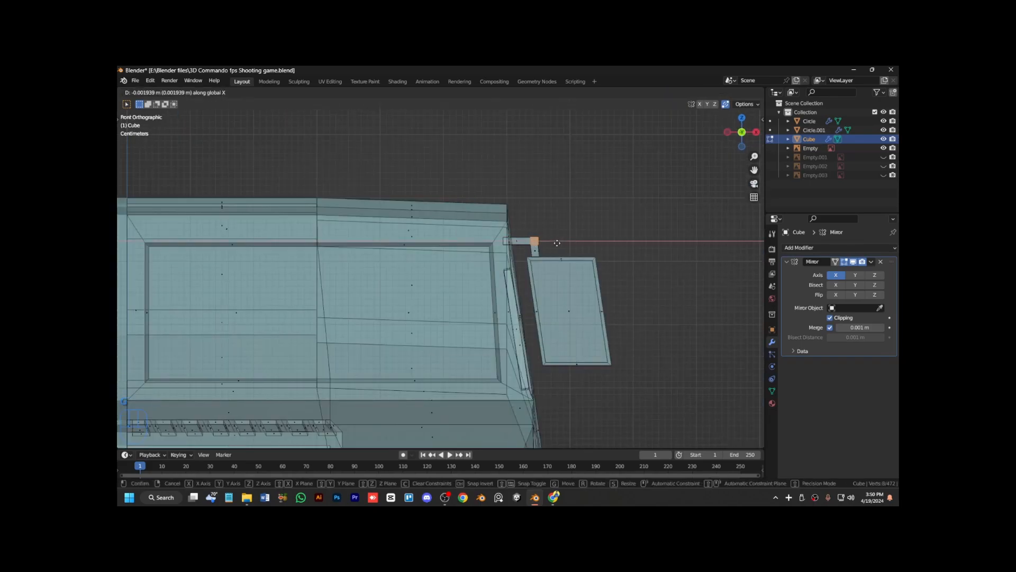
{"action": "left_click", "coordinate": [545, 218]}
Inset the mirror panel's rear-facing face by about 0.0067 m and extrude it inward about 0.006 m to recess the glass.
{"action": "key", "text": "KP_6"}
{"action": "key", "text": "KP_6"}
{"action": "key", "text": "KP_6"}
{"action": "key", "text": "KP_6"}
{"action": "key", "text": "alt+z"}
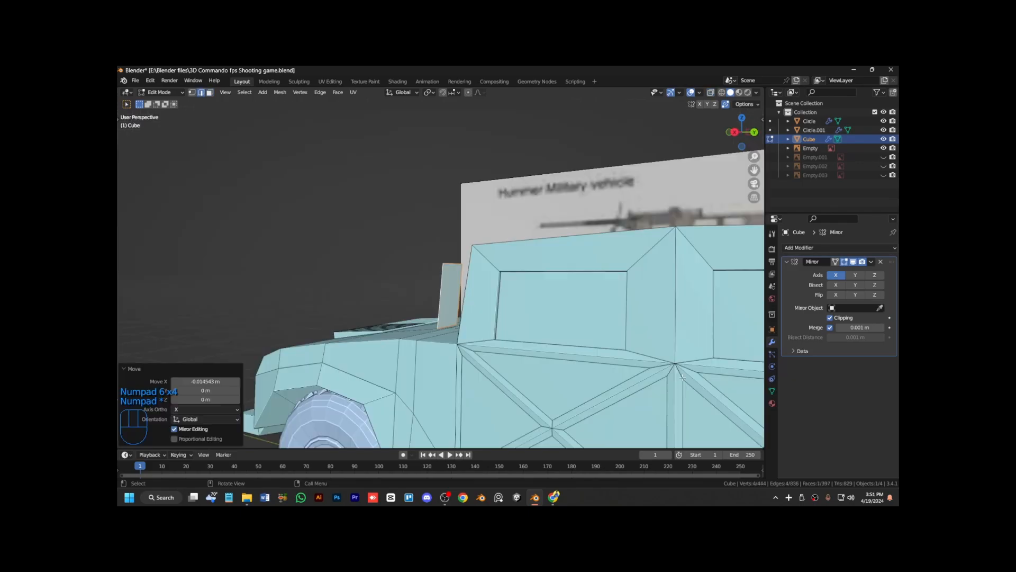
{"action": "left_click", "coordinate": [575, 340]}
{"action": "key", "text": "i"}
{"action": "left_click", "coordinate": [566, 389]}
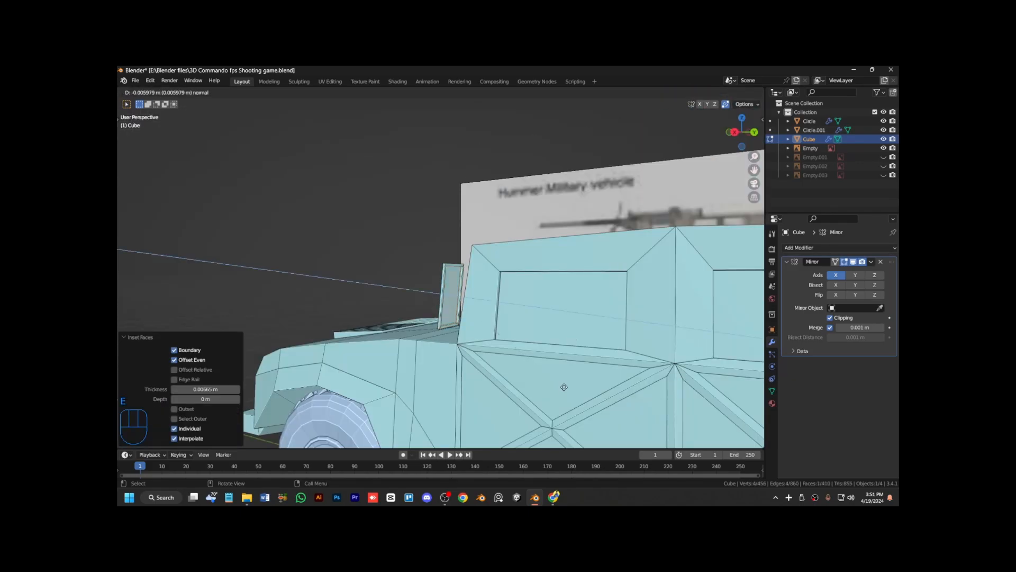
{"action": "left_click", "coordinate": [564, 387]}
Select all faces of the mirror and scale it uniformly by about 1.073.
{"action": "key", "text": "KP_8"}
{"action": "key", "text": "3"}
{"action": "key", "text": "KP_1"}
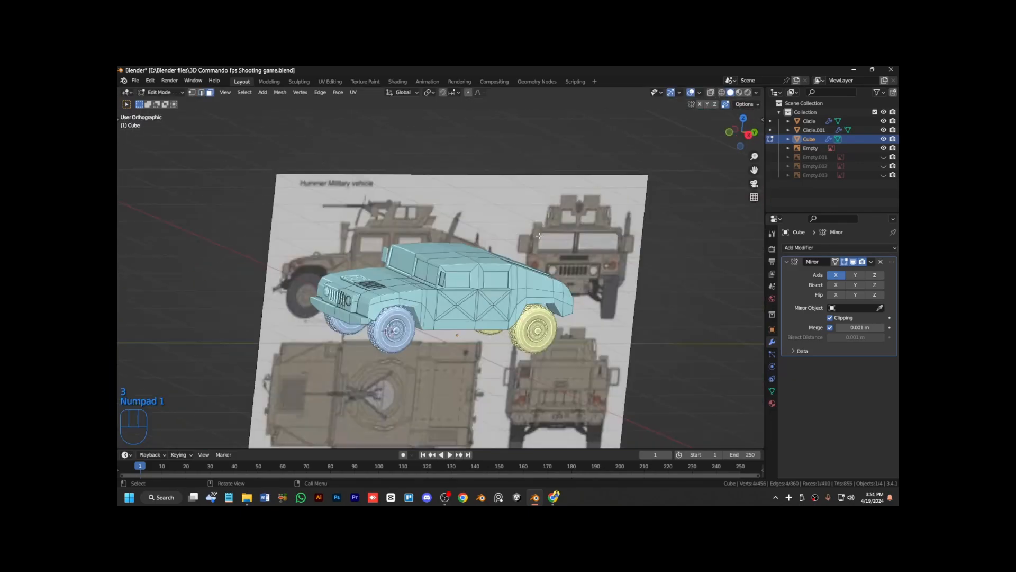
{"action": "key", "text": "KP_7"}
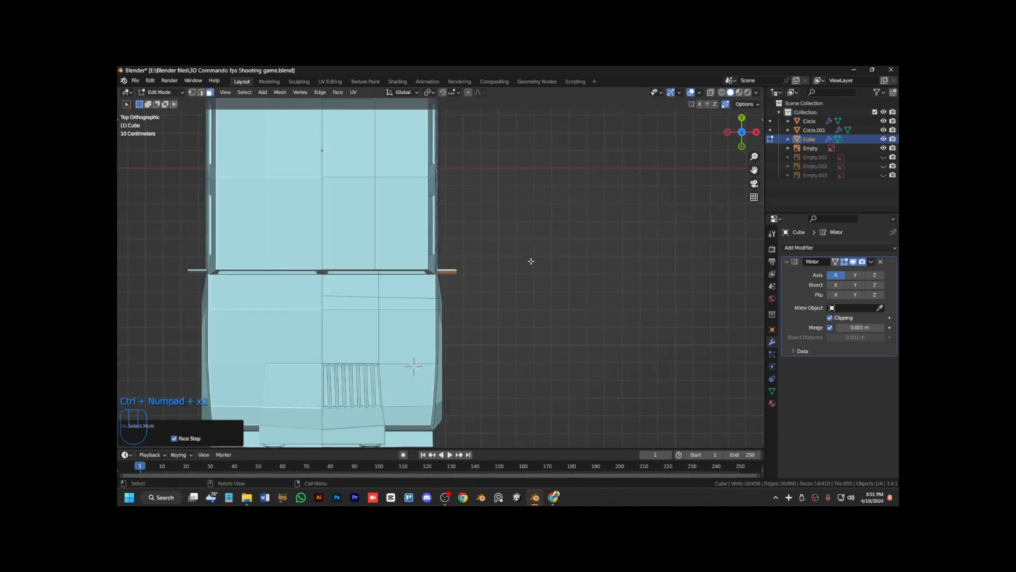
{"action": "key", "text": "s"}
{"action": "left_click", "coordinate": [525, 336]}
Slant the mirror's outer edge by moving its lower outer corner vertices along X in the front view.
{"action": "key", "text": "KP_1"}
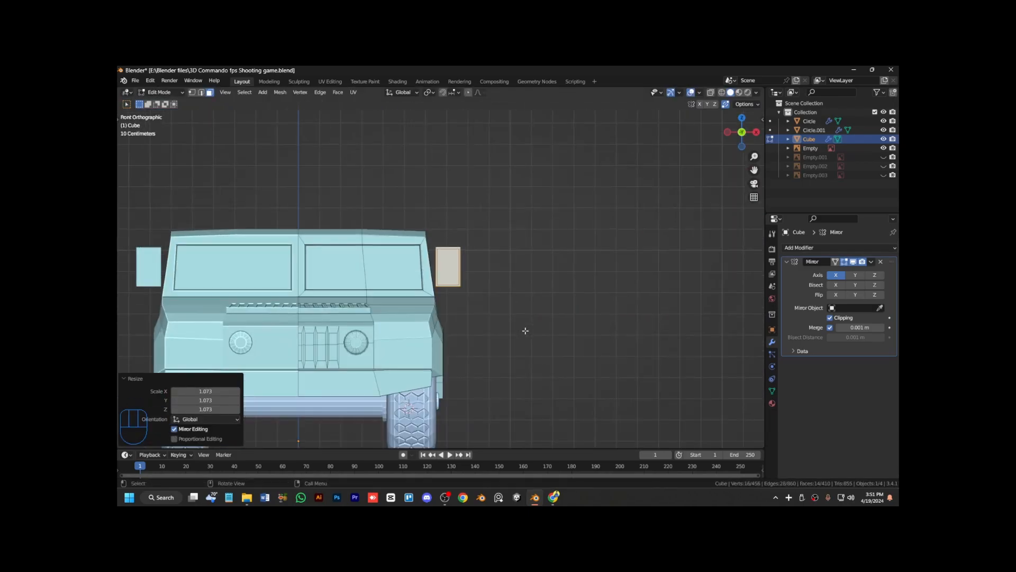
{"action": "scroll", "coordinate": [525, 331], "scroll_direction": "up", "scroll_amount": 2}
{"action": "key", "text": "1"}
{"action": "key", "text": "alt+z"}
{"action": "key", "text": "g"}
{"action": "key", "text": "x"}
{"action": "right_click", "coordinate": [524, 316]}
{"action": "left_click_drag", "start_coordinate": [483, 306], "coordinate": [460, 274]}
{"action": "key", "text": "g"}
{"action": "key", "text": "x"}
{"action": "left_click", "coordinate": [482, 288]}
{"action": "left_click", "coordinate": [511, 315]}
Duplicate the mirror's top face as a narrow patch about 0.049 m along X toward the cab and extrude it upward into a post.
{"action": "key", "text": "alt+z"}
{"action": "key", "text": "KP_8"}
{"action": "key", "text": "KP_Subtract"}
{"action": "key", "text": "ctrl+KP_2"}
{"action": "key", "text": "ctrl+KP_2"}
{"action": "key", "text": "ctrl+KP_2"}
{"action": "key", "text": "Tab"}
{"action": "key", "text": "KP_Add"}
{"action": "key", "text": "ctrl+KP_2"}
{"action": "key", "text": "ctrl+KP_2"}
{"action": "key", "text": "KP_Add"}
{"action": "key", "text": "Tab"}
{"action": "right_click", "coordinate": [500, 372]}
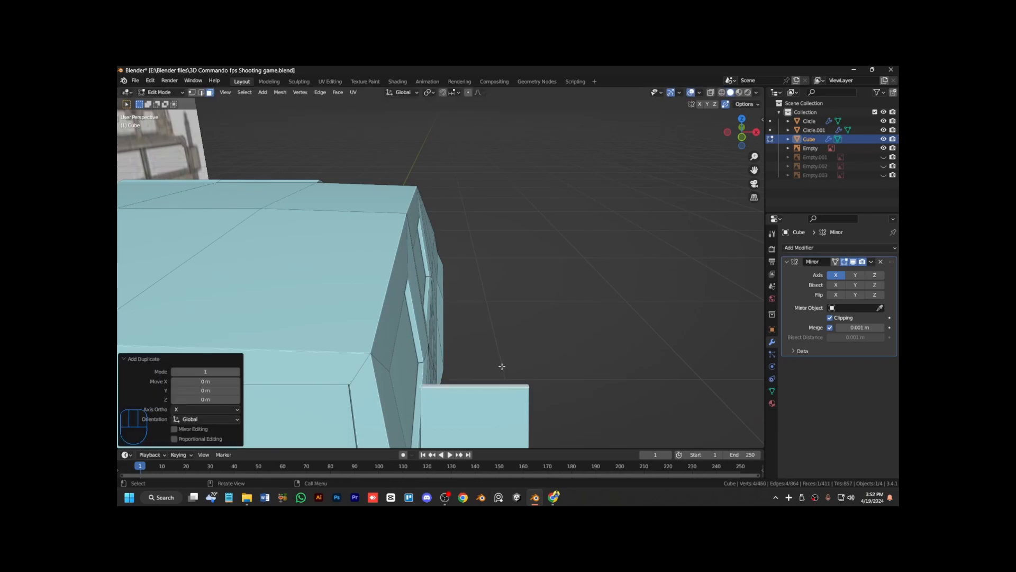
{"action": "key", "text": "s"}
{"action": "key", "text": "s"}
{"action": "key", "text": "x"}
{"action": "left_click", "coordinate": [474, 388]}
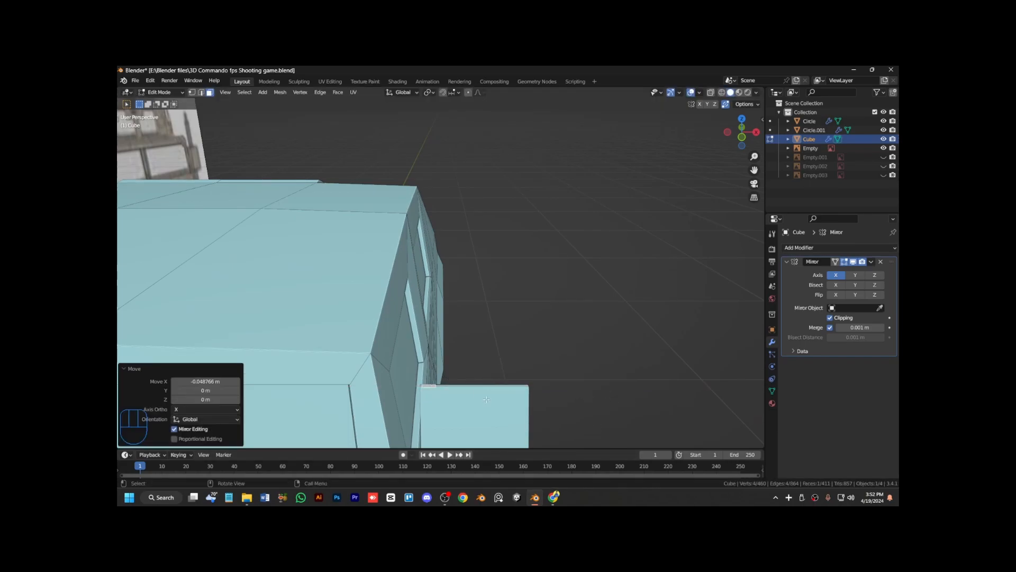
{"action": "left_click", "coordinate": [478, 379]}
{"action": "middle_click_drag", "start_coordinate": [477, 375], "coordinate": [444, 364]}
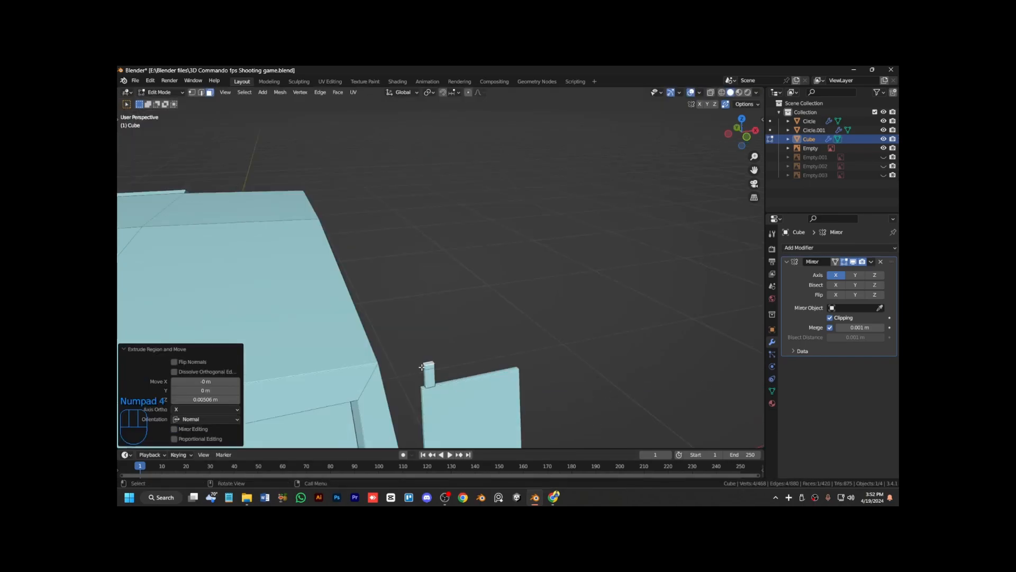
Select the whole upper mirror bracket and duplicate it about 0.223 m straight down, below the mirror.
{"action": "key", "text": "ctrl+l"}
{"action": "key", "text": "KP_1"}
{"action": "scroll", "coordinate": [426, 370], "scroll_direction": "up", "scroll_amount": 6}
{"action": "key", "text": "ctrl+KP_2"}
{"action": "key", "text": "ctrl+KP_2"}
{"action": "key", "text": "ctrl+KP_2"}
{"action": "key", "text": "ctrl+KP_2"}
{"action": "key", "text": "ctrl+KP_2"}
{"action": "key", "text": "ctrl+KP_2"}
{"action": "key", "text": "ctrl+KP_2"}
{"action": "key", "text": "ctrl+KP_2"}
{"action": "key", "text": "ctrl+KP_2"}
{"action": "key", "text": "shift+d"}
{"action": "left_click", "coordinate": [456, 194]}
Flip the duplicated bracket vertically so its post points up toward the mirror's lower edge.
{"action": "key", "text": "s"}
{"action": "key", "text": "z"}
{"action": "key", "text": "0"}
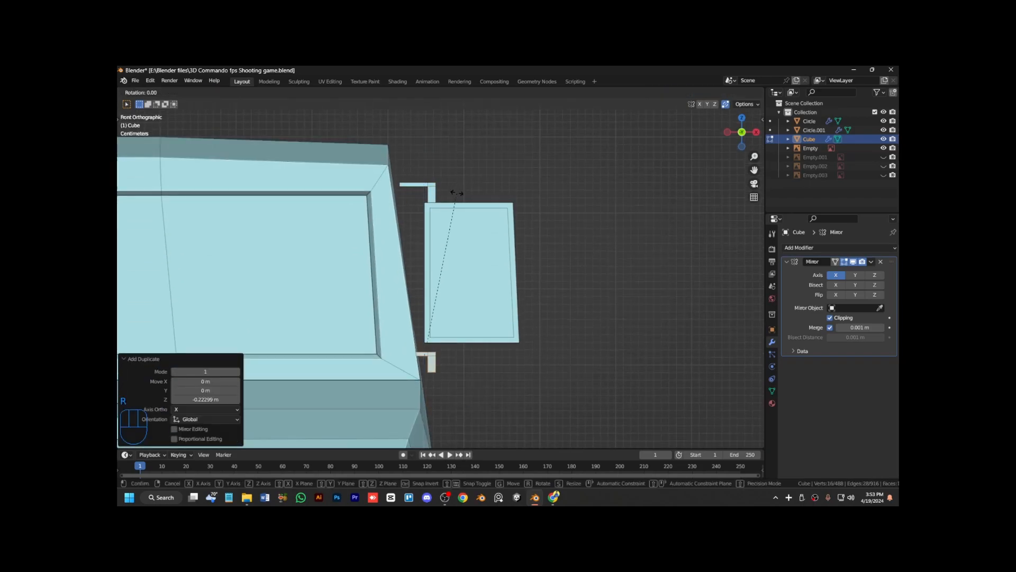
{"action": "right_click", "coordinate": [458, 190]}
{"action": "key", "text": "r"}
{"action": "key", "text": "Return"}
Align the lower bracket with the mirror's bottom by moving it about -0.021 m along Y and 0.0054 m along Z.
{"action": "key", "text": "KP_3"}
{"action": "key", "text": "g"}
{"action": "key", "text": "y"}
{"action": "left_click", "coordinate": [445, 174]}
{"action": "key", "text": "g"}
{"action": "key", "text": "z"}
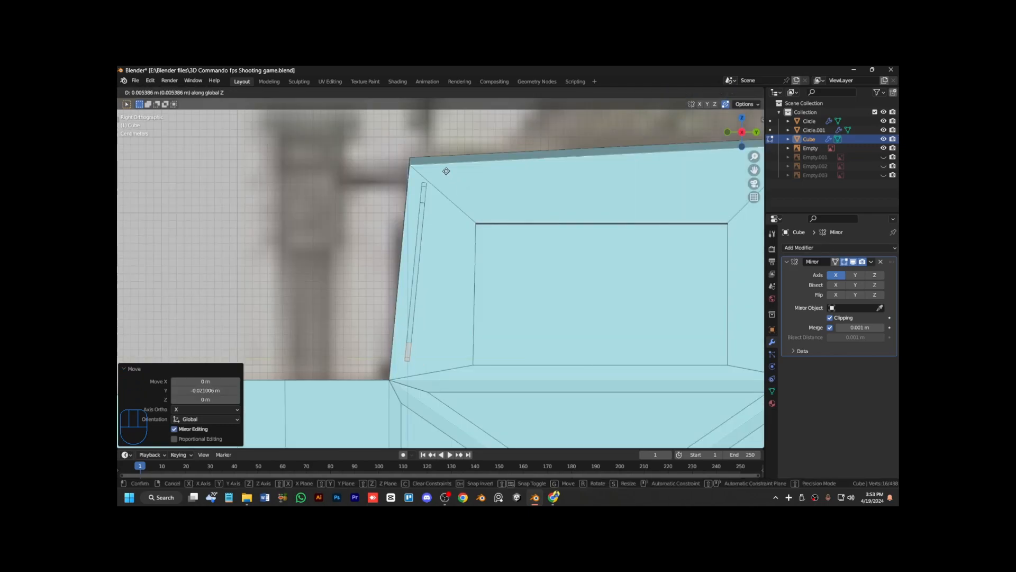
{"action": "left_click", "coordinate": [447, 172]}
{"action": "key", "text": "KP_1"}
{"action": "key", "text": "KP_3"}
{"action": "key", "text": "KP_1"}
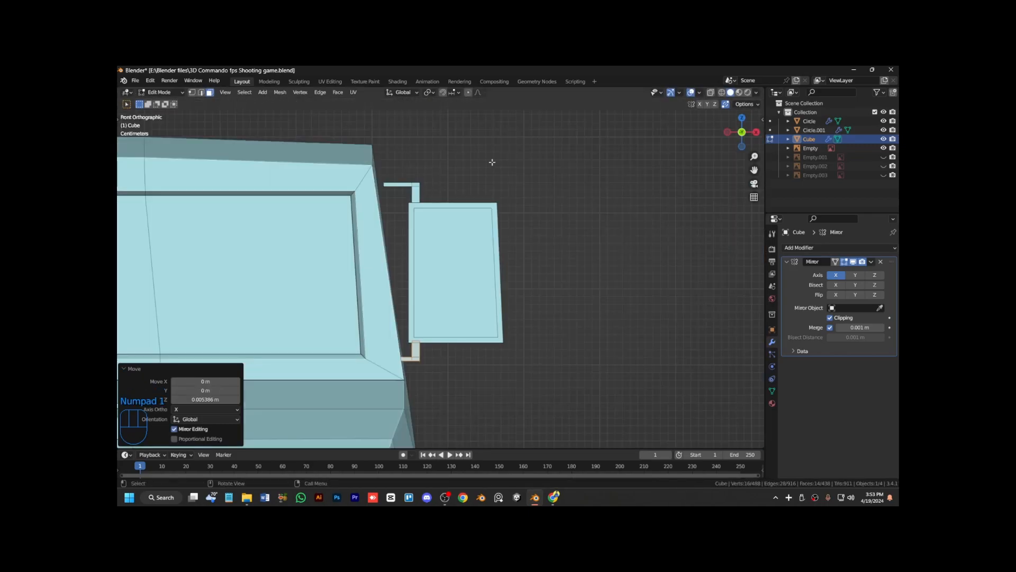
Move the inner end vertices of the lower and upper bracket arms so both arms meet the cab side.
{"action": "key", "text": "alt+z"}
{"action": "left_click_drag", "start_coordinate": [403, 351], "coordinate": [390, 365]}
{"action": "key", "text": "g"}
{"action": "key", "text": "x"}
{"action": "left_click", "coordinate": [384, 358]}
{"action": "left_click_drag", "start_coordinate": [375, 176], "coordinate": [391, 194]}
{"action": "key", "text": "g"}
{"action": "left_click", "coordinate": [431, 223]}
Examine the whole vehicle with its mirrors from the front and the rear.
{"action": "key", "text": "KP_Subtract"}
{"action": "key", "text": "KP_Subtract"}
{"action": "key", "text": "KP_Subtract"}
{"action": "key", "text": "KP_Subtract"}
{"action": "key", "text": "KP_Subtract"}
{"action": "key", "text": "KP_Subtract"}
{"action": "key", "text": "KP_Subtract"}
{"action": "key", "text": "KP_Subtract"}
{"action": "key", "text": "KP_Subtract"}
{"action": "key", "text": "KP_Subtract"}
{"action": "key", "text": "ctrl+KP_4"}
{"action": "key", "text": "ctrl+KP_4"}
{"action": "key", "text": "ctrl+KP_4"}
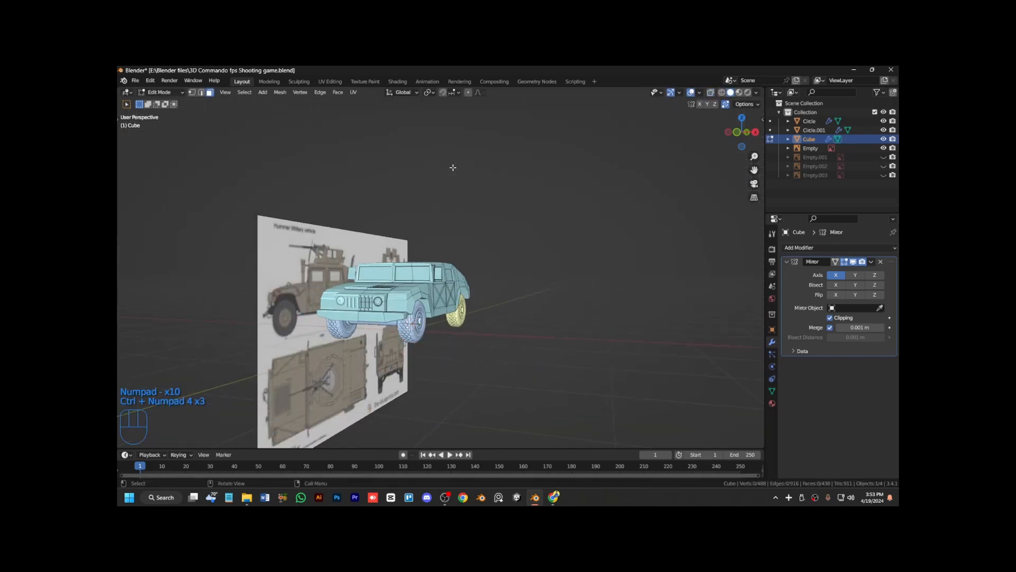
{"action": "key", "text": "KP_Add"}
{"action": "key", "text": "KP_Add"}
{"action": "key", "text": "KP_Add"}
{"action": "key", "text": "KP_Add"}
{"action": "key", "text": "Tab"}
{"action": "key", "text": "KP_8"}
{"action": "key", "text": "KP_6"}
{"action": "key", "text": "KP_6"}
{"action": "key", "text": "KP_6"}
{"action": "key", "text": "KP_6"}
{"action": "key", "text": "KP_6"}
{"action": "key", "text": "KP_6"}
{"action": "key", "text": "KP_6"}
{"action": "key", "text": "KP_6"}
{"action": "key", "text": "KP_2"}
{"action": "key", "text": "Tab"}
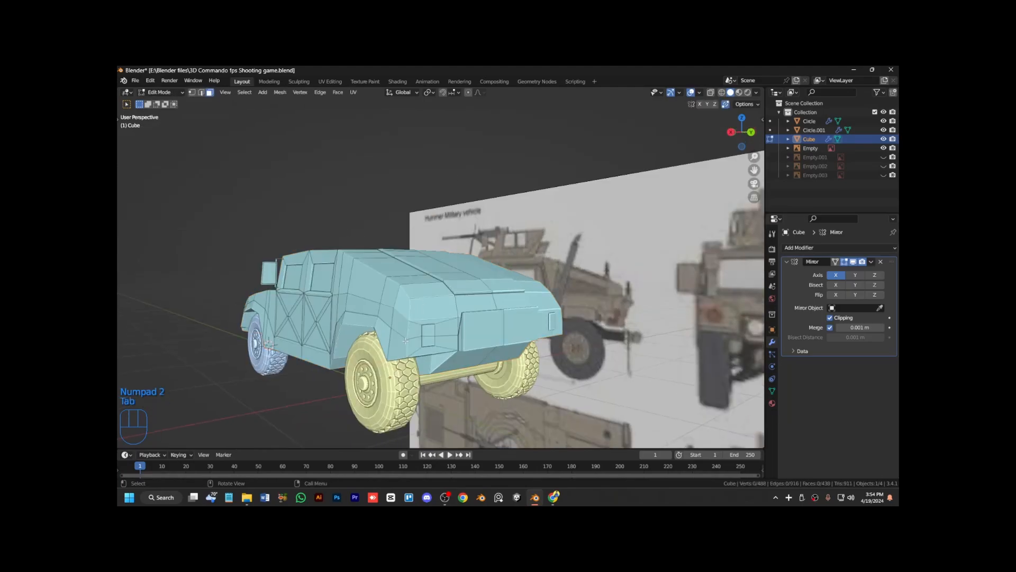
{"action": "left_click", "coordinate": [392, 358]}
{"action": "key", "text": "Tab"}
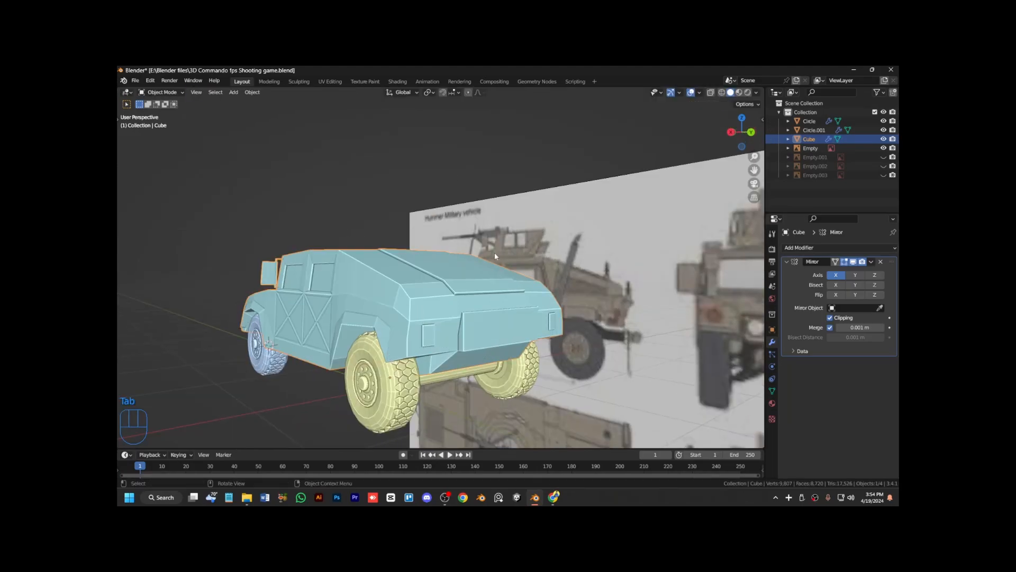
{"action": "key", "text": "KP_8"}
{"action": "key", "text": "KP_4"}
{"action": "key", "text": "Tab"}
{"action": "key", "text": "ctrl+l"}
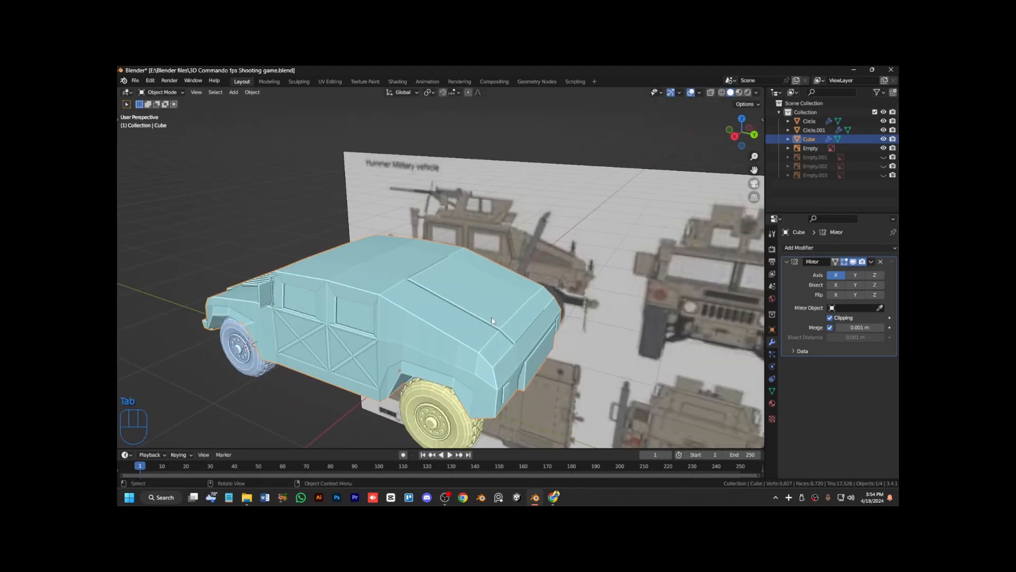
{"action": "key", "text": "KP_1"}
{"action": "key", "text": "KP_Add"}
{"action": "key", "text": "KP_Add"}
{"action": "key", "text": "KP_Add"}
{"action": "key", "text": "KP_Add"}
{"action": "key", "text": "shift+d"}
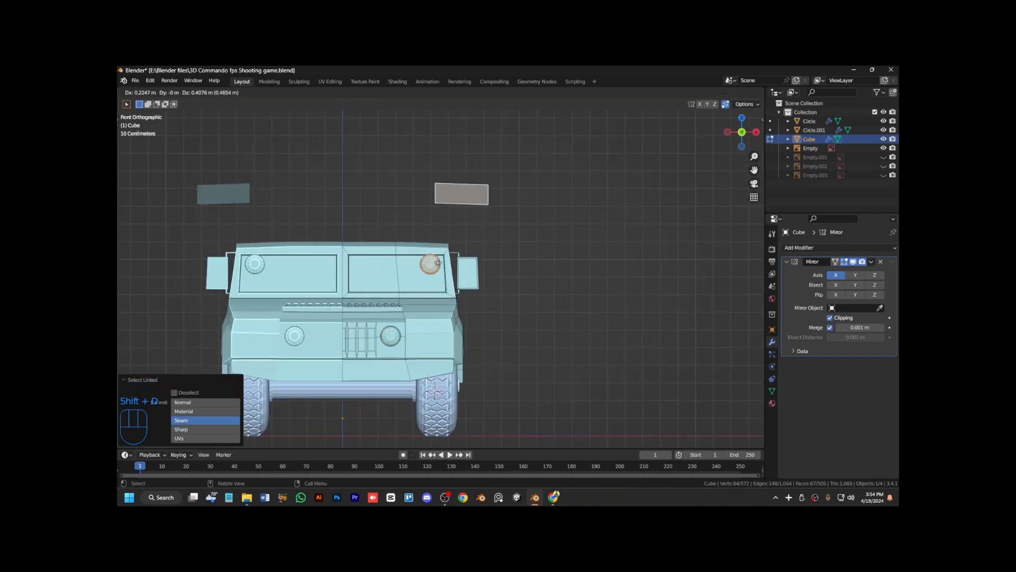
{"action": "key", "text": "ctrl+z"}
{"action": "key", "text": "ctrl+z"}
{"action": "key", "text": "ctrl+z"}
{"action": "key", "text": "Tab"}
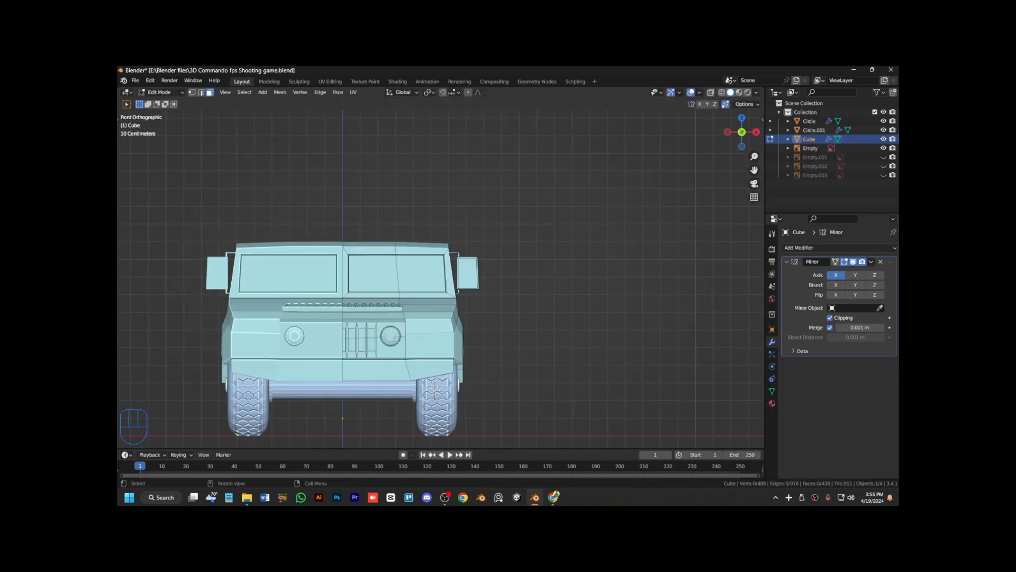
Duplicate the headlight about 0.218 m outward along X, set it against the outer body front and scale it to about 1.156.
{"action": "key", "text": "l"}
{"action": "key", "text": "shift+d"}
{"action": "left_click", "coordinate": [433, 339]}
{"action": "key", "text": "KP_3"}
{"action": "key", "text": "g"}
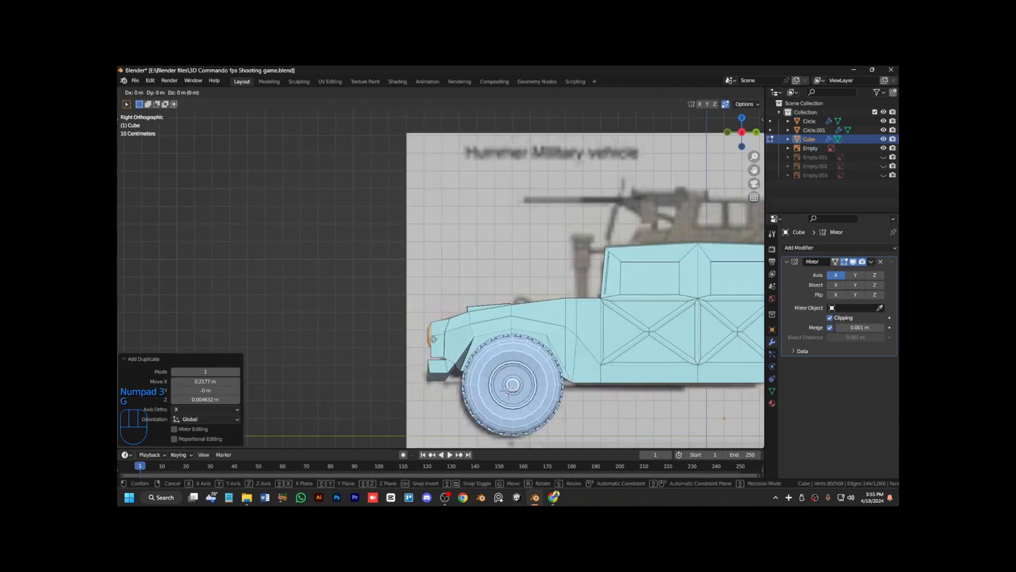
{"action": "left_click", "coordinate": [445, 344]}
{"action": "key", "text": "s"}
{"action": "left_click", "coordinate": [458, 378]}
Examine the outer headlight and the whole vehicle from above, from the front and from the rear.
{"action": "key", "text": "KP_1"}
{"action": "key", "text": "KP_7"}
{"action": "key", "text": "KP_2"}
{"action": "key", "text": "KP_Subtract"}
{"action": "key", "text": "KP_Subtract"}
{"action": "key", "text": "KP_Subtract"}
{"action": "key", "text": "KP_Subtract"}
{"action": "key", "text": "KP_Subtract"}
{"action": "key", "text": "KP_Subtract"}
{"action": "key", "text": "KP_Subtract"}
{"action": "key", "text": "KP_Subtract"}
{"action": "key", "text": "KP_Add"}
{"action": "key", "text": "KP_8"}
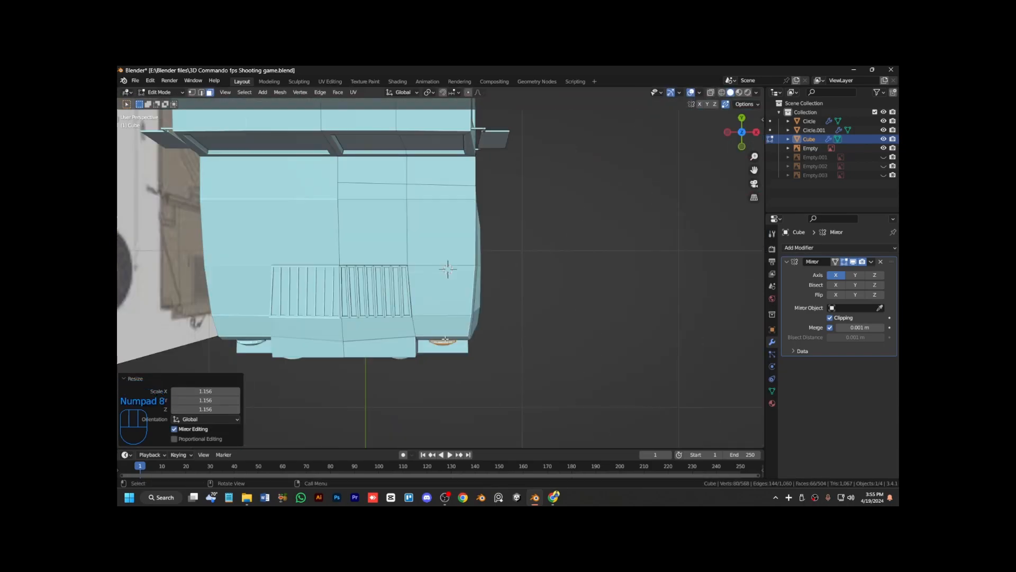
{"action": "key", "text": "Tab"}
{"action": "key", "text": "KP_2"}
{"action": "key", "text": "KP_2"}
{"action": "key", "text": "KP_2"}
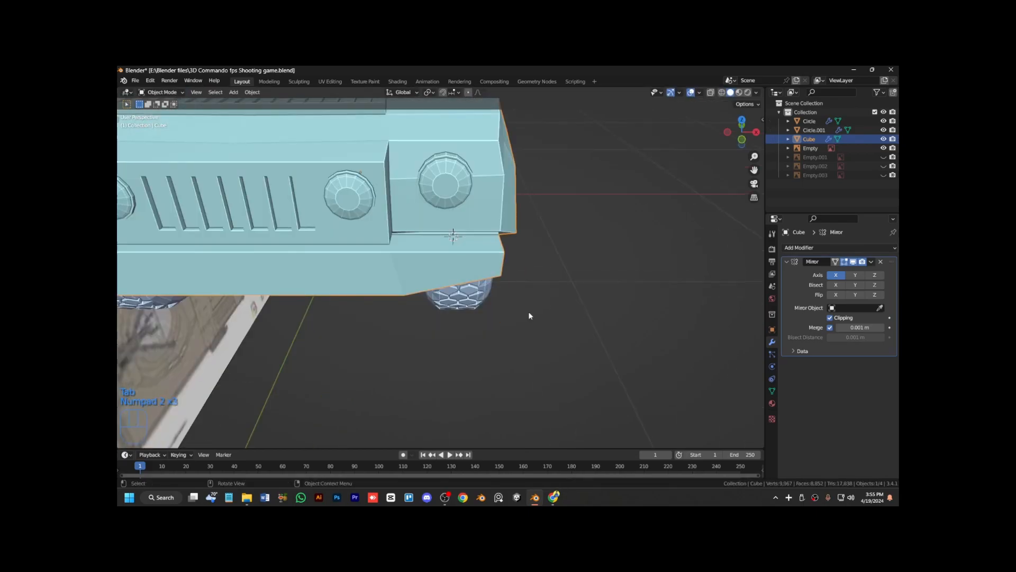
{"action": "right_click", "coordinate": [499, 232]}
{"action": "left_click", "coordinate": [499, 233]}
{"action": "scroll", "coordinate": [499, 233], "scroll_direction": "down", "scroll_amount": 9}
{"action": "scroll", "coordinate": [499, 233], "scroll_direction": "up", "scroll_amount": 5}
{"action": "key", "text": "KP_2"}
{"action": "key", "text": "ctrl+KP_8"}
{"action": "key", "text": "ctrl+KP_8"}
{"action": "key", "text": "ctrl+KP_8"}
{"action": "key", "text": "ctrl+KP_8"}
{"action": "key", "text": "ctrl+KP_8"}
{"action": "key", "text": "ctrl+KP_8"}
{"action": "key", "text": "ctrl+KP_2"}
{"action": "key", "text": "KP_9"}
{"action": "key", "text": "KP_4"}
{"action": "key", "text": "KP_4"}
Bevel the edge crossing the upper raised panel on the sloping rear deck with 6 segments.
{"action": "key", "text": "Tab"}
{"action": "left_click", "coordinate": [351, 323]}
{"action": "left_click", "coordinate": [352, 292], "text": "ctrl"}
{"action": "key", "text": "KP_4"}
{"action": "key", "text": "KP_4"}
{"action": "key", "text": "ctrl+KP_4"}
{"action": "key", "text": "KP_Add"}
{"action": "key", "text": "KP_Subtract"}
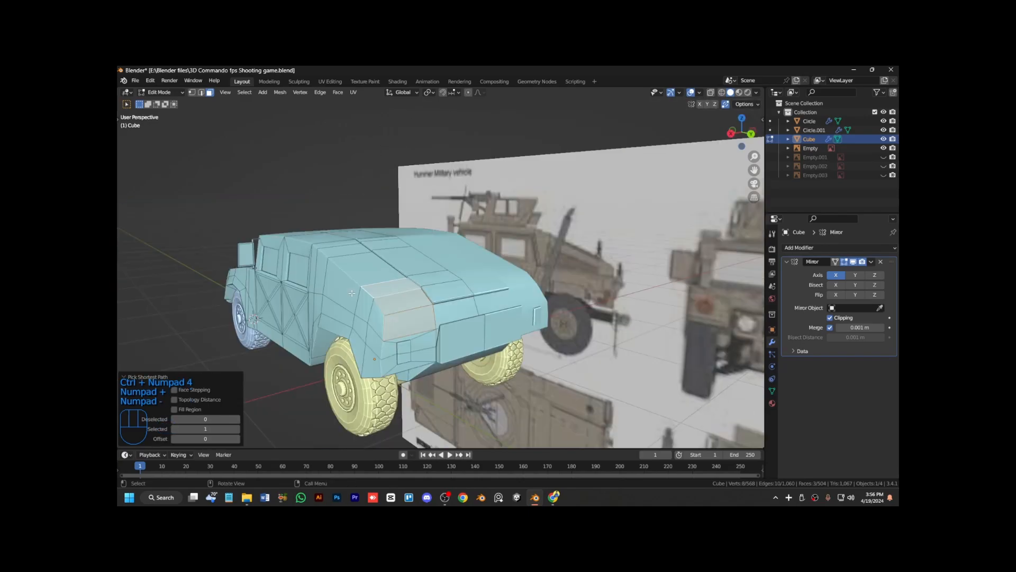
{"action": "left_click", "coordinate": [396, 273]}
{"action": "left_click", "coordinate": [460, 343]}
{"action": "key", "text": "2"}
{"action": "scroll", "coordinate": [311, 243], "scroll_direction": "up", "scroll_amount": 5}
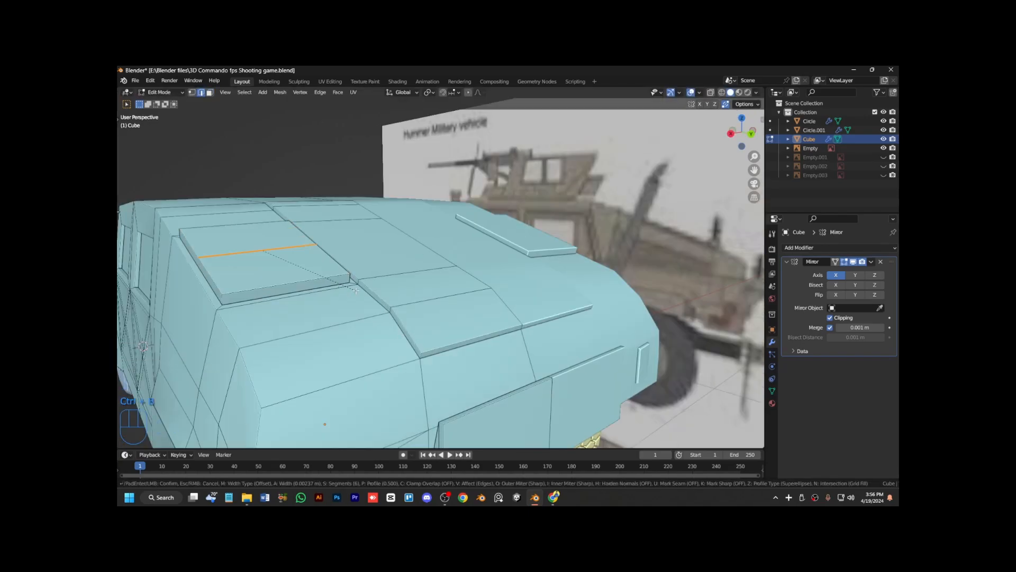
{"action": "left_click", "coordinate": [360, 376]}
Inset the panel's strip faces individually and extrude them slightly to form a row of vent slats.
{"action": "key", "text": "3"}
{"action": "left_click", "coordinate": [291, 280]}
{"action": "left_click", "coordinate": [248, 228], "text": "ctrl"}
{"action": "key", "text": "i"}
{"action": "left_click", "coordinate": [338, 319]}
{"action": "key", "text": "e"}
{"action": "left_click", "coordinate": [341, 323]}
Examine the vehicle with its rear deck vents from the rear, the side and the front.
{"action": "key", "text": "Tab"}
{"action": "scroll", "coordinate": [395, 366], "scroll_direction": "down", "scroll_amount": 7}
{"action": "key", "text": "KP_4"}
{"action": "key", "text": "KP_4"}
{"action": "key", "text": "KP_4"}
{"action": "key", "text": "KP_8"}
{"action": "key", "text": "KP_4"}
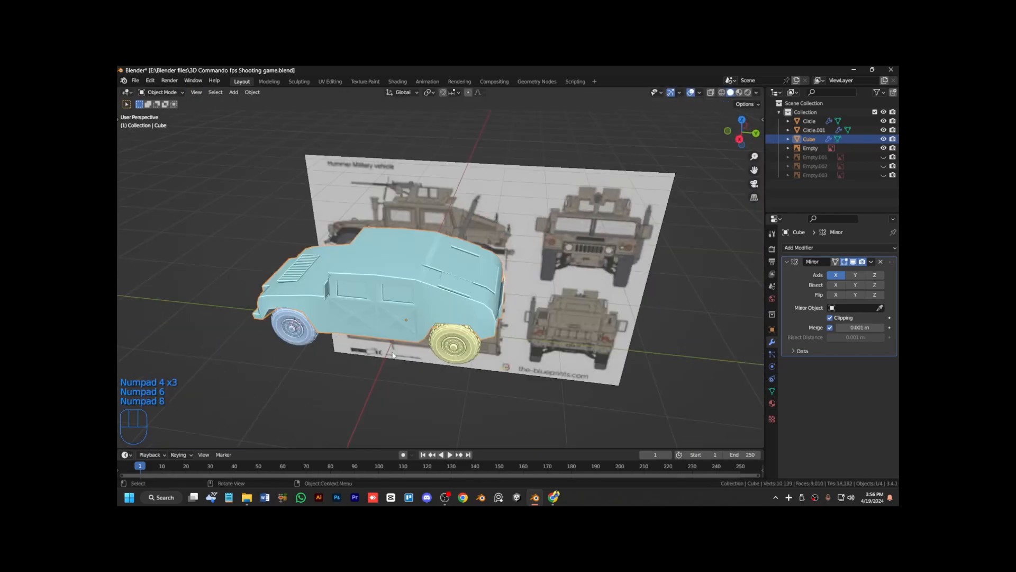
{"action": "key", "text": "KP_2"}
{"action": "key", "text": "KP_4"}
{"action": "key", "text": "KP_4"}
{"action": "key", "text": "KP_4"}
{"action": "key", "text": "KP_Add"}
{"action": "key", "text": "ctrl+KP_4"}
{"action": "key", "text": "ctrl+KP_4"}
Duplicate a body edge beside the cab front about 0.018 m outward and extrude it along X into a small face.
{"action": "key", "text": "Tab"}
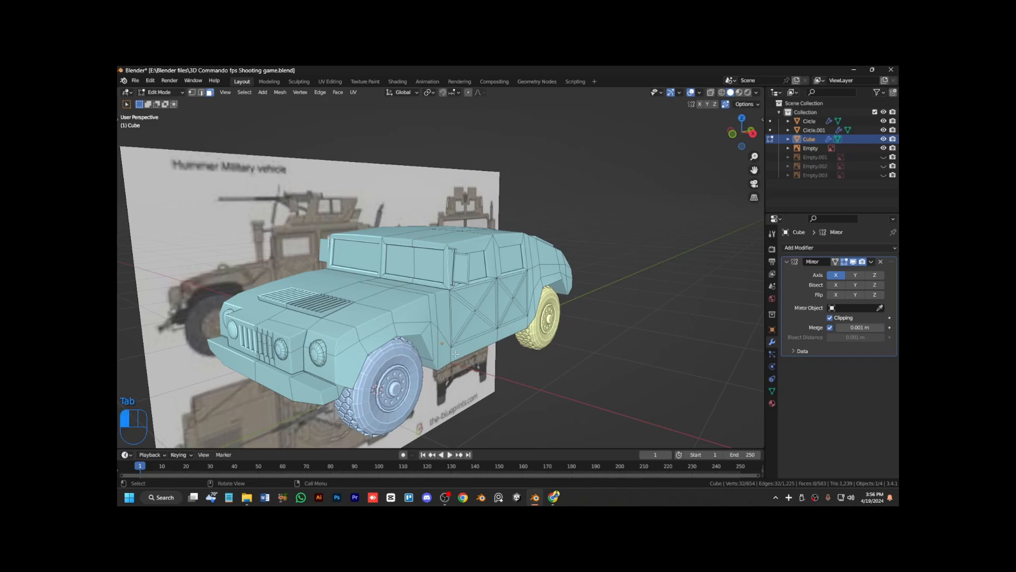
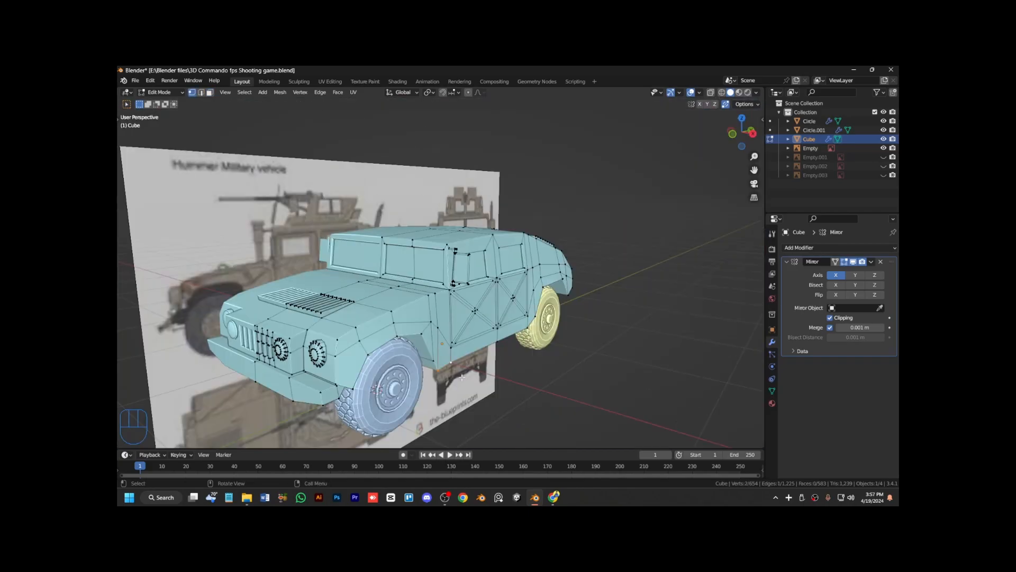
{"action": "left_click", "coordinate": [500, 320]}
{"action": "key", "text": "e"}
{"action": "key", "text": "x"}
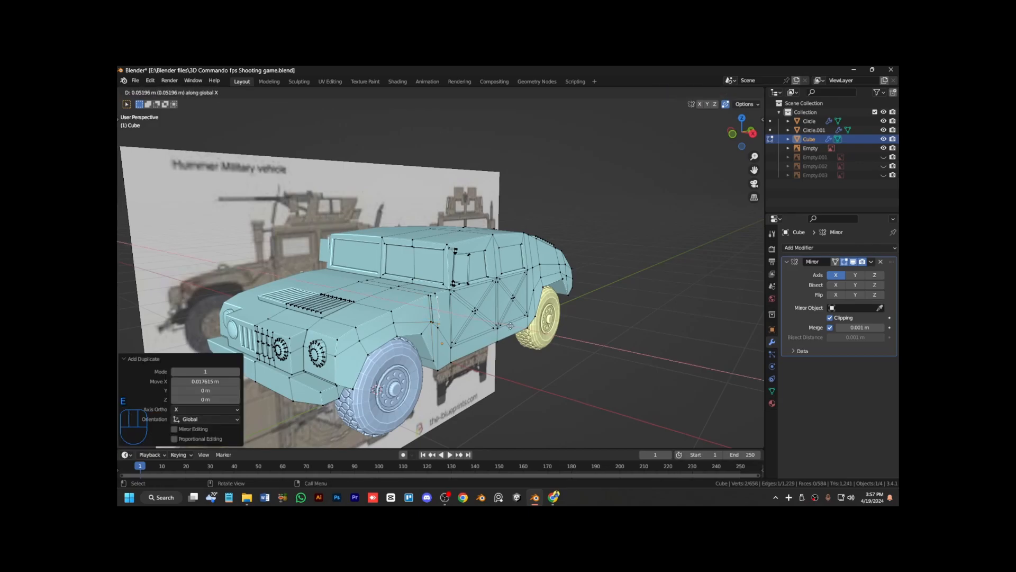
{"action": "left_click", "coordinate": [522, 324]}
Subdivide the new face and reshape it into a regular circle with LoopTools.
{"action": "key", "text": "ctrl+KP_Add"}
{"action": "right_click", "coordinate": [595, 281]}
{"action": "left_click", "coordinate": [594, 280]}
{"action": "key", "text": "ctrl+z"}
{"action": "right_click", "coordinate": [575, 340]}
{"action": "left_click", "coordinate": [612, 243]}
Dissolve the circle's centre vertex into a single face and refine its outline to a regular 16-sided circle.
{"action": "left_click", "coordinate": [441, 311]}
{"action": "key", "text": "x"}
{"action": "left_click", "coordinate": [445, 302]}
{"action": "key", "text": "3"}
{"action": "left_click", "coordinate": [444, 313]}
{"action": "key", "text": "q"}
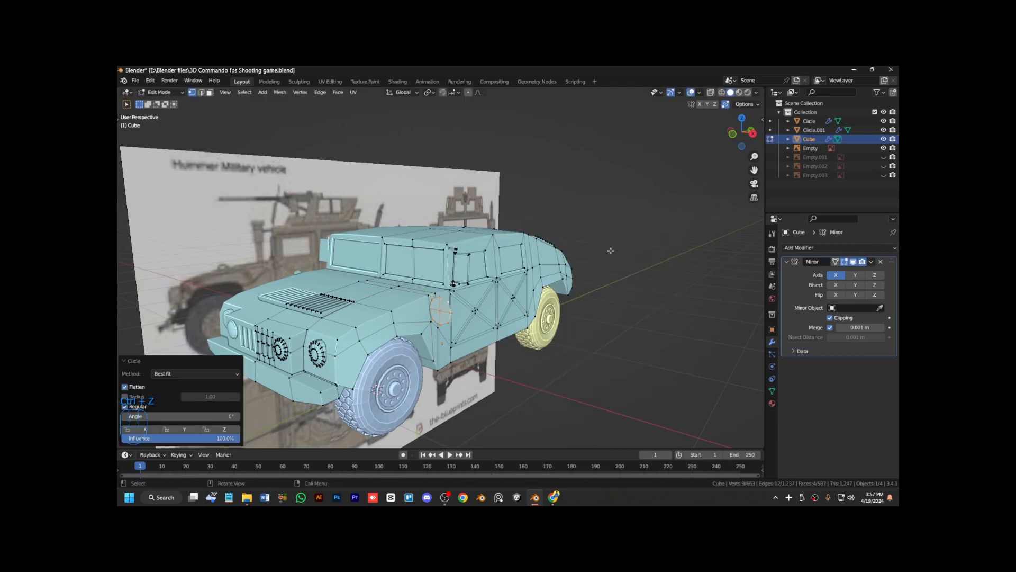
{"action": "key", "text": "1"}
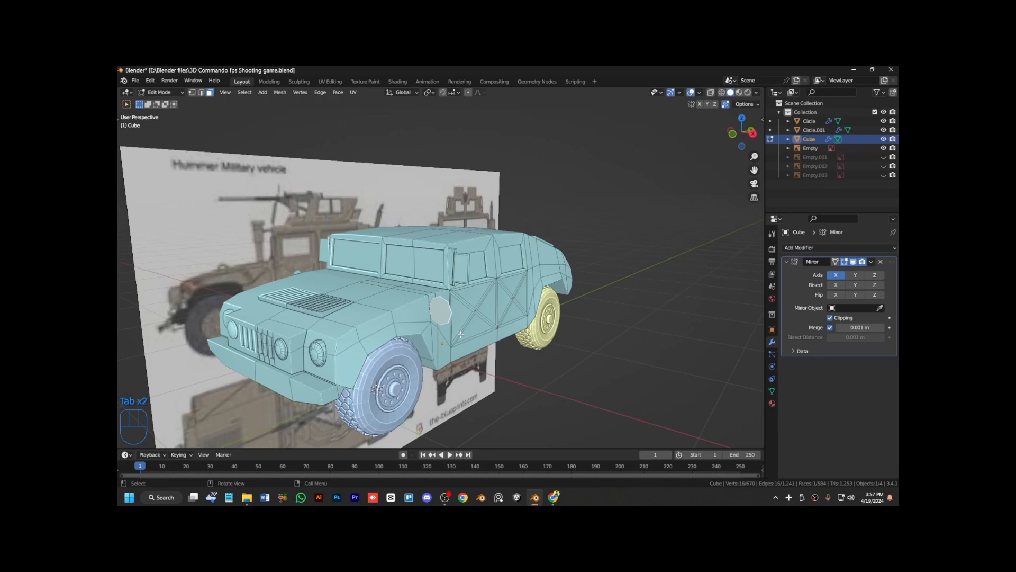
{"action": "right_click", "coordinate": [464, 332]}
{"action": "left_click", "coordinate": [529, 247]}
Scale the circle to about 0.63 and position it beside the hood, shifting it about 0.092 m along Y and -0.008 m along Z.
{"action": "key", "text": "s"}
{"action": "left_click", "coordinate": [505, 321]}
{"action": "key", "text": "KP_3"}
{"action": "key", "text": "KP_1"}
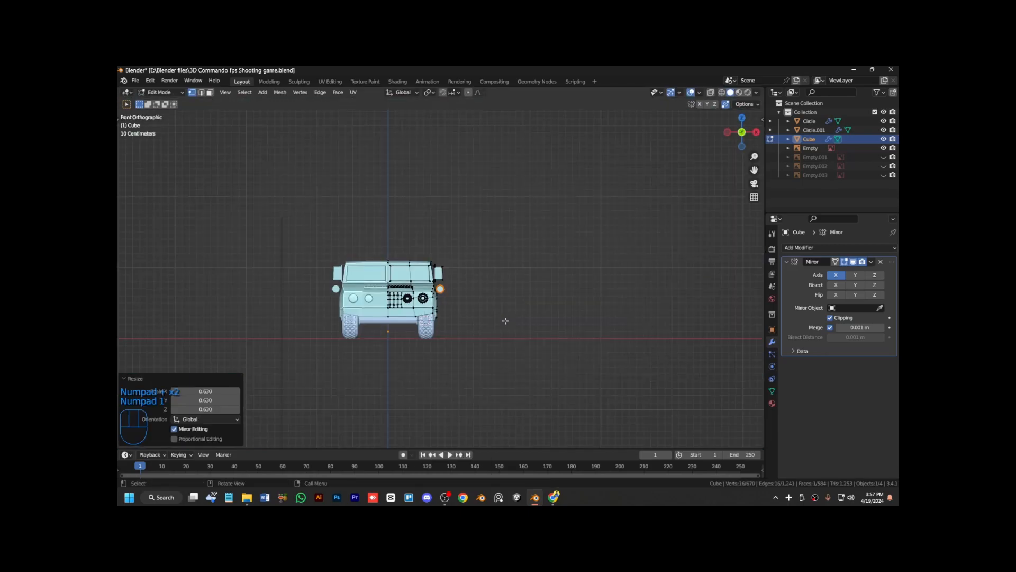
{"action": "scroll", "coordinate": [505, 321], "scroll_direction": "up", "scroll_amount": 4}
{"action": "key", "text": "g"}
{"action": "left_click", "coordinate": [494, 318]}
{"action": "scroll", "coordinate": [498, 320], "scroll_direction": "up", "scroll_amount": 2}
{"action": "key", "text": "KP_3"}
{"action": "key", "text": "g"}
{"action": "left_click", "coordinate": [527, 322]}
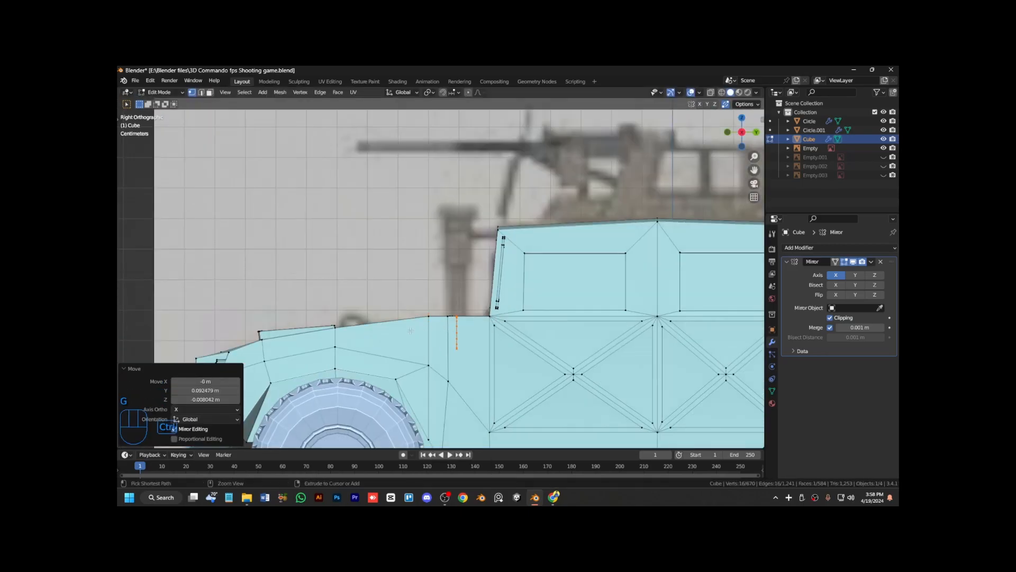
Extrude the circle along the front fender to start an intake pipe beside the hood.
{"action": "left_click", "coordinate": [405, 332], "text": "ctrl"}
{"action": "right_click", "coordinate": [405, 332], "text": "ctrl"}
{"action": "key", "text": "3"}
{"action": "key", "text": "KP_6"}
{"action": "key", "text": "KP_Subtract"}
{"action": "key", "text": "KP_Subtract"}
{"action": "key", "text": "KP_Subtract"}
{"action": "key", "text": "KP_Subtract"}
{"action": "key", "text": "KP_Subtract"}
{"action": "key", "text": "KP_Subtract"}
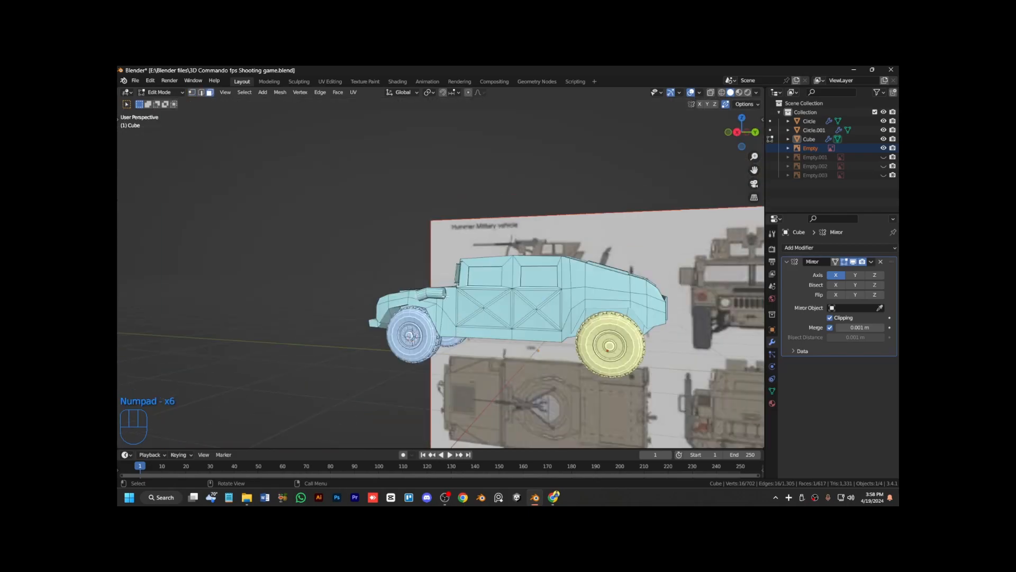
Extend the pipe with further extrusions that bend it upward along the windshield pillar, guided by the side blueprint.
{"action": "key", "text": "KP_3"}
{"action": "key", "text": "KP_Add"}
{"action": "key", "text": "KP_Add"}
{"action": "key", "text": "KP_Add"}
{"action": "key", "text": "KP_Add"}
{"action": "key", "text": "KP_Add"}
{"action": "key", "text": "KP_Add"}
{"action": "key", "text": "KP_Add"}
{"action": "key", "text": "KP_Add"}
{"action": "key", "text": "KP_Add"}
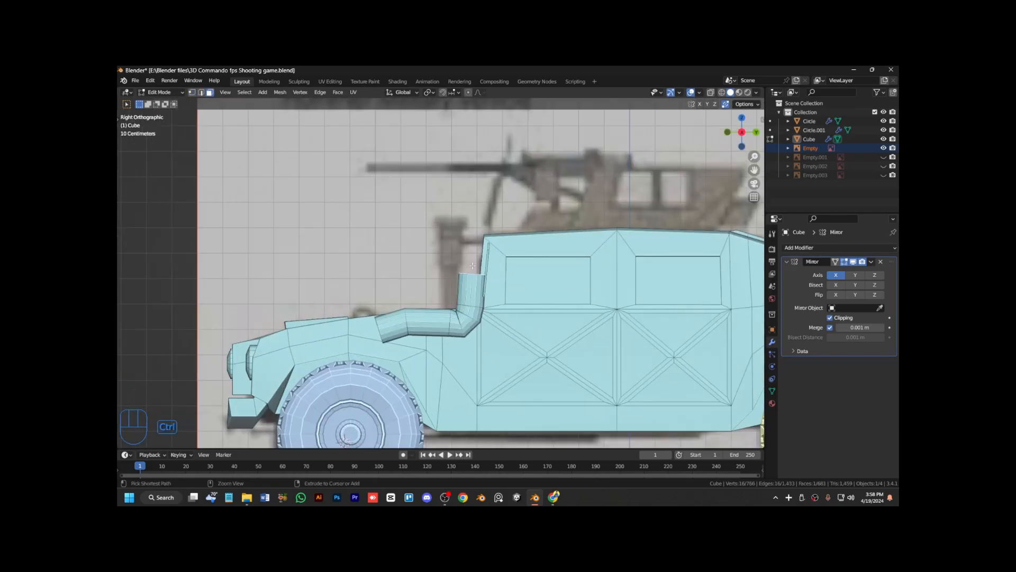
{"action": "key", "text": "KP_Decimal"}
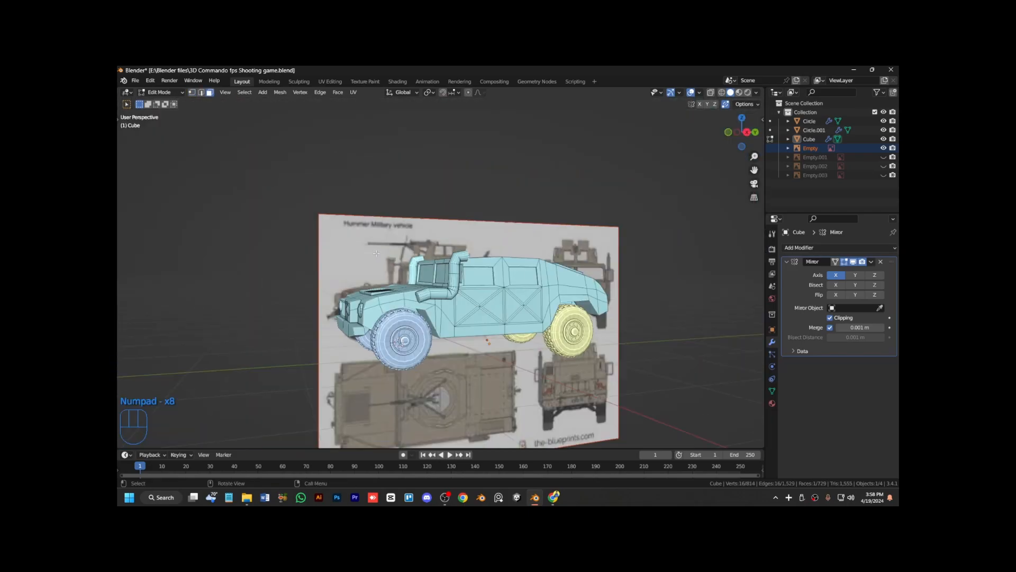
Delete the entire linked intake pipe from the body mesh.
{"action": "key", "text": "l"}
{"action": "key", "text": "x"}
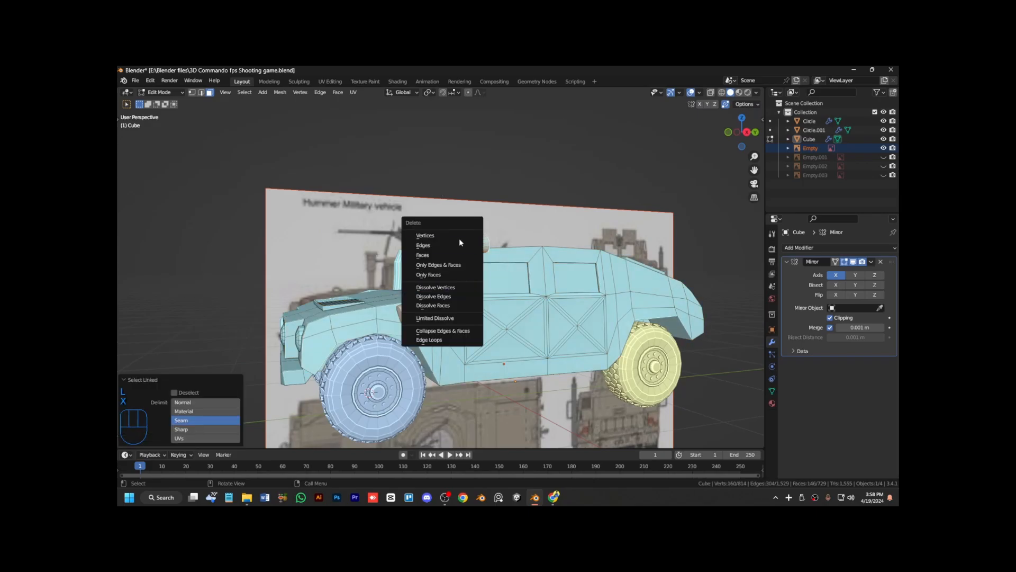
{"action": "left_click", "coordinate": [465, 243]}
{"action": "key", "text": "Tab"}
{"action": "key", "text": "Tab"}
Duplicate the top face at the front bumper's outer end in place, subdivide it and reshape it into a regular circle.
{"action": "key", "text": "KP_4"}
{"action": "key", "text": "KP_4"}
{"action": "key", "text": "KP_4"}
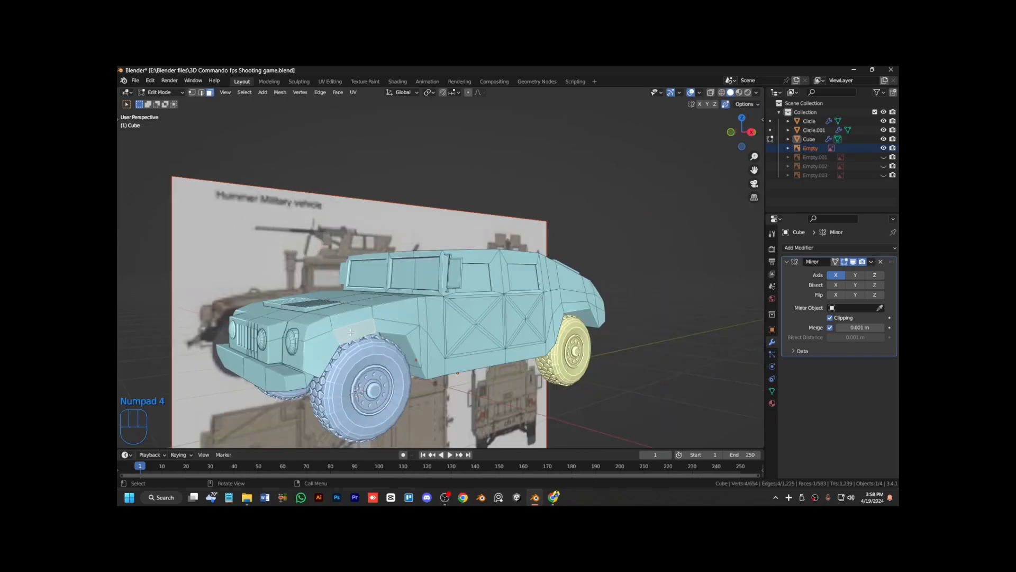
{"action": "key", "text": "ctrl+KP_4"}
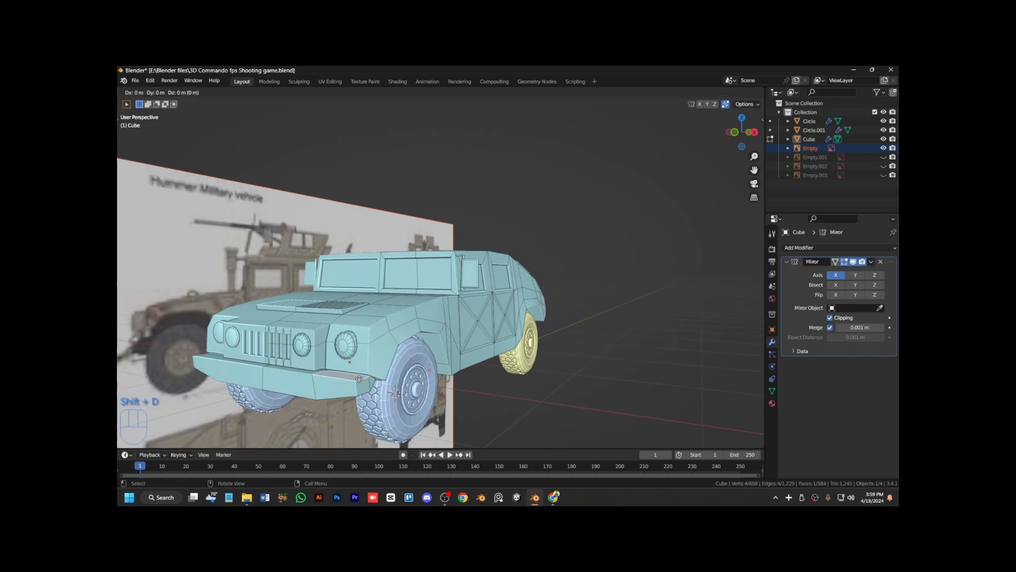
{"action": "right_click", "coordinate": [359, 379]}
{"action": "right_click", "coordinate": [371, 263]}
{"action": "left_click", "coordinate": [440, 275]}
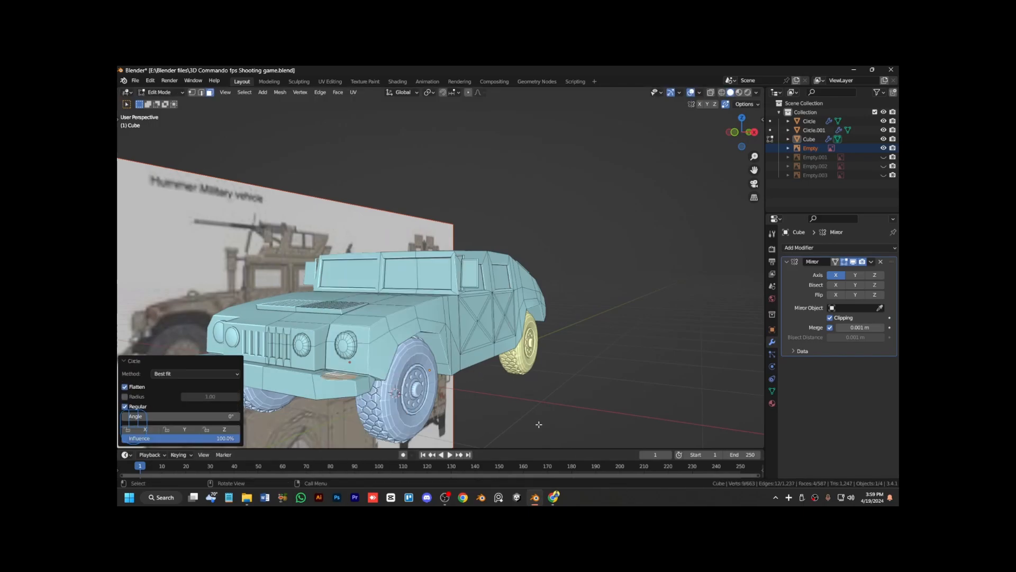
Lower the circle about 0.036 m along Z, shrink it and extrude it straight up into a tall antenna rod.
{"action": "key", "text": "g"}
{"action": "key", "text": "z"}
{"action": "left_click", "coordinate": [389, 417]}
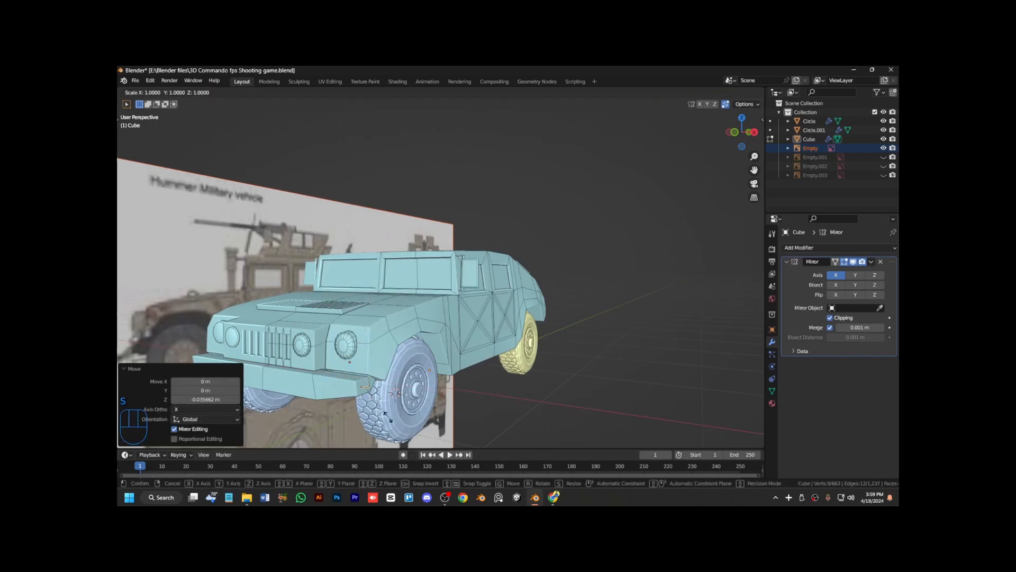
{"action": "key", "text": "e"}
{"action": "key", "text": "z"}
{"action": "left_click", "coordinate": [377, 312]}
Thin the whole antenna rod to about 0.367 in X and Y while keeping its height.
{"action": "key", "text": "ctrl+KP_Add"}
{"action": "key", "text": "s"}
{"action": "key", "text": "shift+z"}
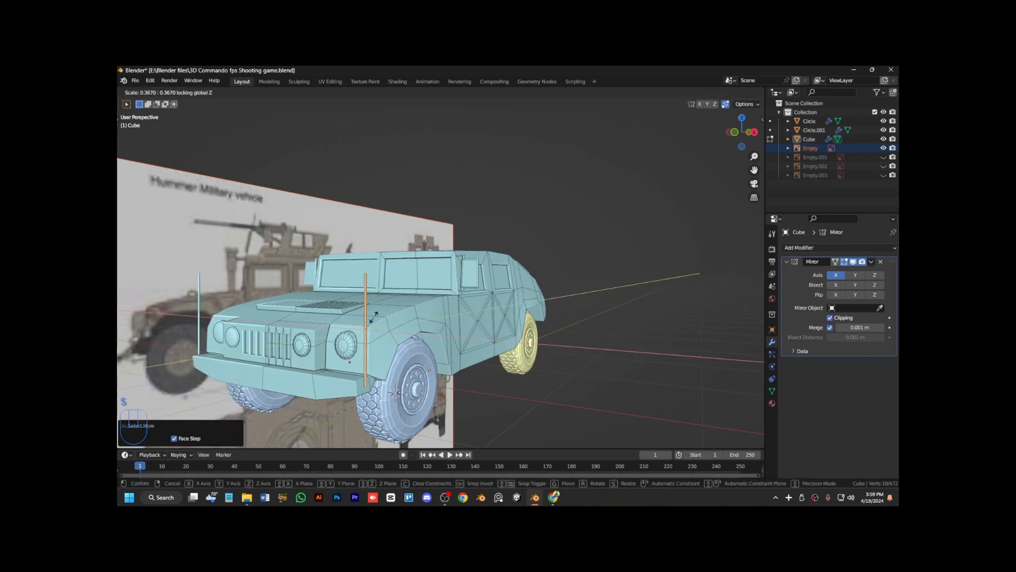
{"action": "left_click", "coordinate": [376, 312]}
Shift the antenna rod about -0.0017 m along X on the bumper end and delete its hidden bottom cap in X-ray view.
{"action": "scroll", "coordinate": [351, 285], "scroll_direction": "up", "scroll_amount": 4}
{"action": "key", "text": "ctrl+KP_2"}
{"action": "key", "text": "ctrl+KP_2"}
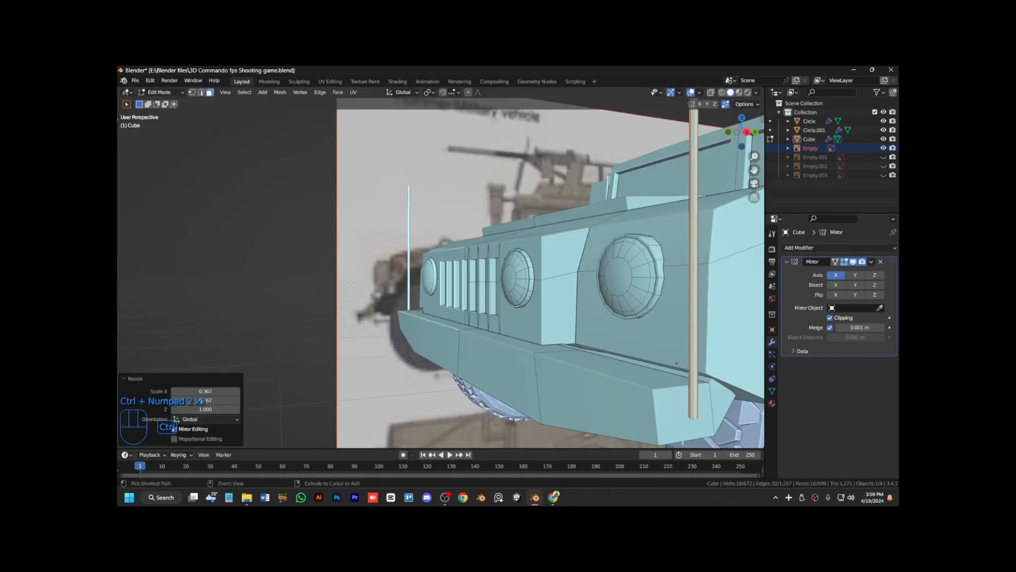
{"action": "left_click", "coordinate": [679, 415]}
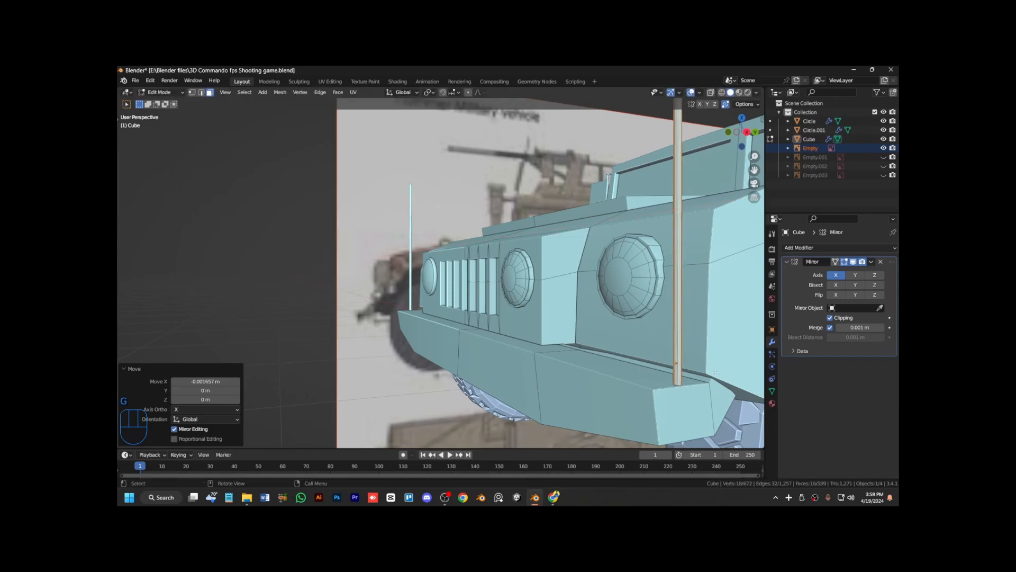
{"action": "key", "text": "alt+z"}
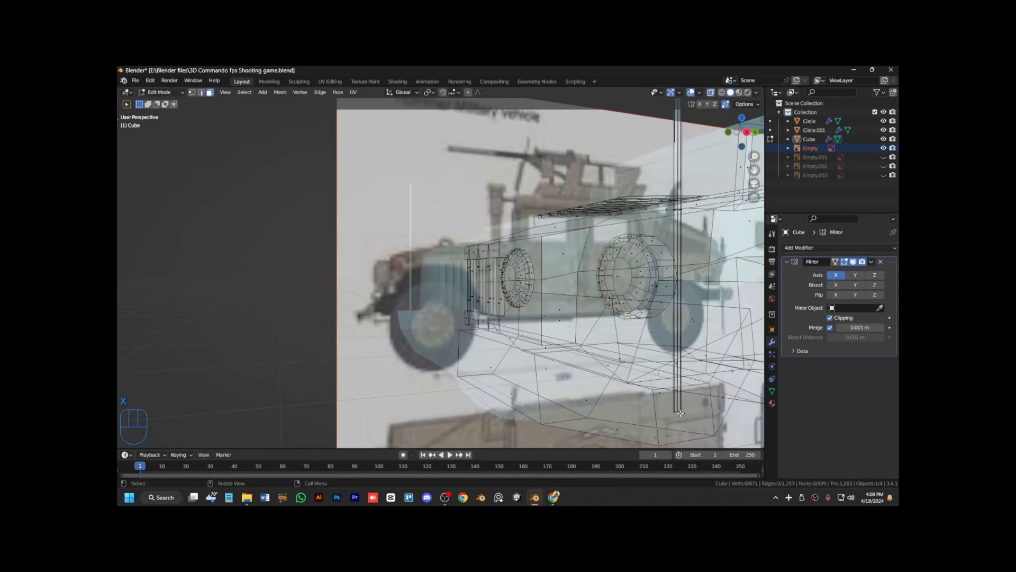
Slide the antenna rod's open bottom ring, flare it outward and extrude it downward into a wider base.
{"action": "left_click_drag", "start_coordinate": [683, 416], "coordinate": [685, 418]}
{"action": "key", "text": "alt+z"}
{"action": "key", "text": "g"}
{"action": "key", "text": "g"}
{"action": "left_click", "coordinate": [685, 404]}
{"action": "key", "text": "e"}
{"action": "key", "text": "s"}
{"action": "left_click", "coordinate": [686, 427]}
{"action": "key", "text": "e"}
{"action": "left_click", "coordinate": [687, 439]}
Grow the selection over the whole antenna and shift it about -0.0077 m along X.
{"action": "key", "text": "ctrl+KP_Add"}
{"action": "key", "text": "ctrl+KP_Add"}
{"action": "key", "text": "ctrl+KP_Add"}
{"action": "key", "text": "ctrl+KP_Add"}
{"action": "key", "text": "g"}
{"action": "key", "text": "x"}
{"action": "left_click", "coordinate": [670, 413]}
{"action": "key", "text": "ctrl+KP_8"}
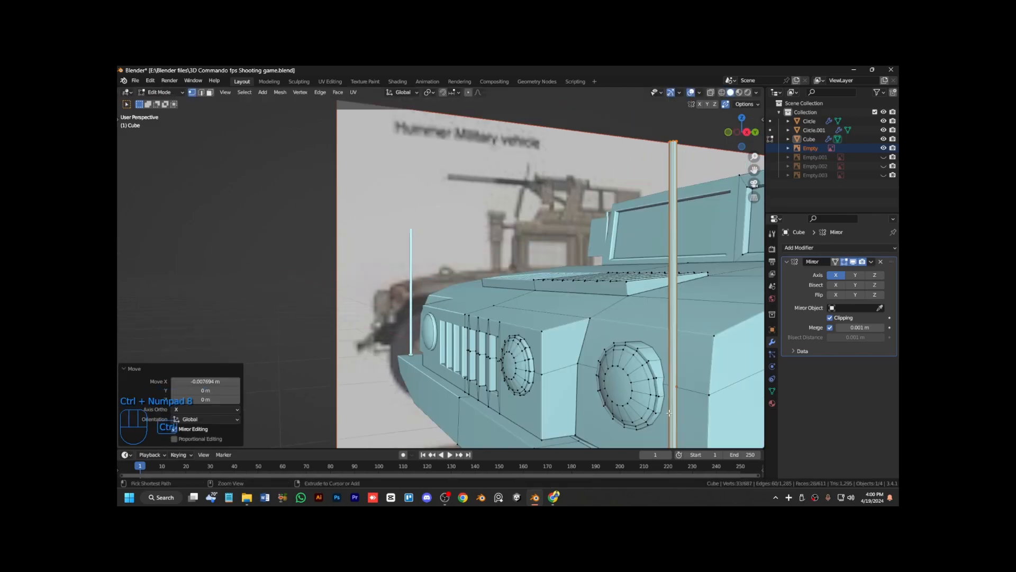
Delete the antenna's old top end, cap the open ring with a new face and adjust its height along Z.
{"action": "key", "text": "alt+z"}
{"action": "left_click_drag", "start_coordinate": [660, 136], "coordinate": [691, 162]}
{"action": "key", "text": "x"}
{"action": "left_click", "coordinate": [692, 163]}
{"action": "left_click", "coordinate": [670, 144], "text": "alt"}
{"action": "key", "text": "f"}
{"action": "key", "text": "g"}
{"action": "key", "text": "z"}
{"action": "left_click", "coordinate": [725, 412]}
Inset the antenna's new top face by about 0.0011 m.
{"action": "key", "text": "i"}
{"action": "left_click", "coordinate": [735, 394]}
{"action": "key", "text": "KP_7"}
{"action": "key", "text": "KP_Add"}
{"action": "key", "text": "KP_Add"}
{"action": "key", "text": "KP_Add"}
{"action": "key", "text": "KP_Add"}
{"action": "key", "text": "KP_Add"}
{"action": "key", "text": "KP_Add"}
{"action": "key", "text": "KP_Add"}
{"action": "key", "text": "ctrl+KP_2"}
{"action": "key", "text": "ctrl+KP_2"}
{"action": "key", "text": "ctrl+KP_2"}
{"action": "key", "text": "ctrl+KP_2"}
{"action": "key", "text": "ctrl+KP_2"}
{"action": "key", "text": "ctrl+KP_2"}
{"action": "key", "text": "ctrl+KP_2"}
{"action": "key", "text": "ctrl+KP_2"}
{"action": "key", "text": "ctrl+KP_2"}
{"action": "key", "text": "ctrl+KP_2"}
{"action": "key", "text": "ctrl+KP_2"}
{"action": "key", "text": "ctrl+KP_2"}
{"action": "key", "text": "ctrl+KP_2"}
{"action": "key", "text": "ctrl+KP_2"}
{"action": "key", "text": "ctrl+KP_2"}
{"action": "key", "text": "ctrl+KP_2"}
{"action": "key", "text": "ctrl+KP_2"}
{"action": "key", "text": "ctrl+KP_2"}
{"action": "key", "text": "ctrl+KP_2"}
{"action": "key", "text": "ctrl+KP_2"}
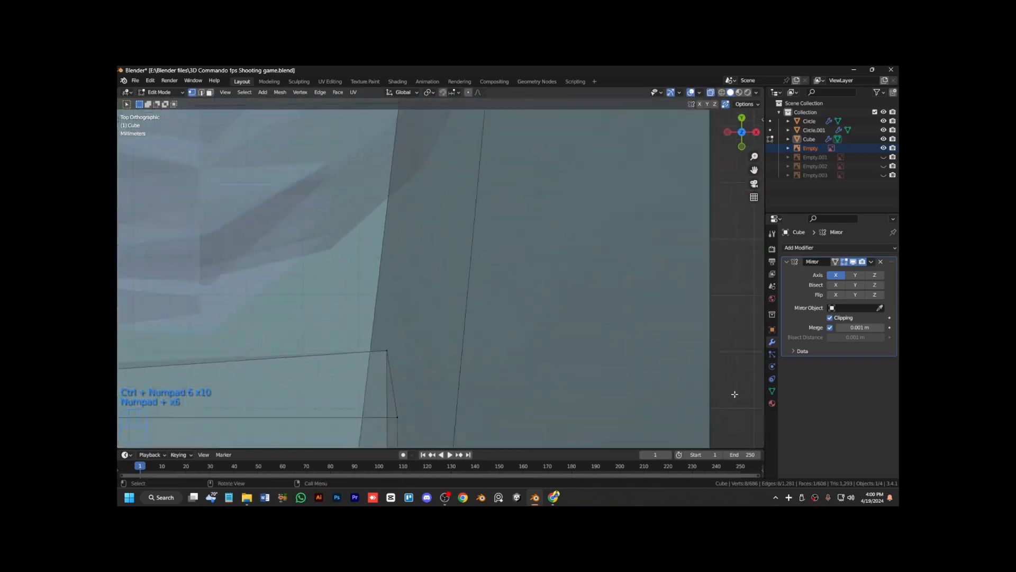
{"action": "key", "text": "ctrl+KP_2"}
{"action": "key", "text": "ctrl+KP_2"}
{"action": "key", "text": "ctrl+KP_2"}
{"action": "key", "text": "ctrl+KP_2"}
{"action": "key", "text": "ctrl+KP_2"}
{"action": "key", "text": "ctrl+KP_2"}
{"action": "key", "text": "ctrl+KP_2"}
{"action": "key", "text": "ctrl+KP_2"}
{"action": "key", "text": "ctrl+KP_2"}
{"action": "key", "text": "ctrl+KP_2"}
{"action": "key", "text": "ctrl+KP_2"}
{"action": "key", "text": "ctrl+KP_2"}
{"action": "key", "text": "ctrl+KP_2"}
{"action": "key", "text": "ctrl+KP_2"}
{"action": "key", "text": "ctrl+KP_2"}
{"action": "key", "text": "ctrl+KP_2"}
{"action": "key", "text": "ctrl+KP_2"}
{"action": "key", "text": "ctrl+KP_2"}
{"action": "key", "text": "ctrl+KP_2"}
{"action": "key", "text": "ctrl+KP_2"}
{"action": "left_click", "coordinate": [601, 392]}
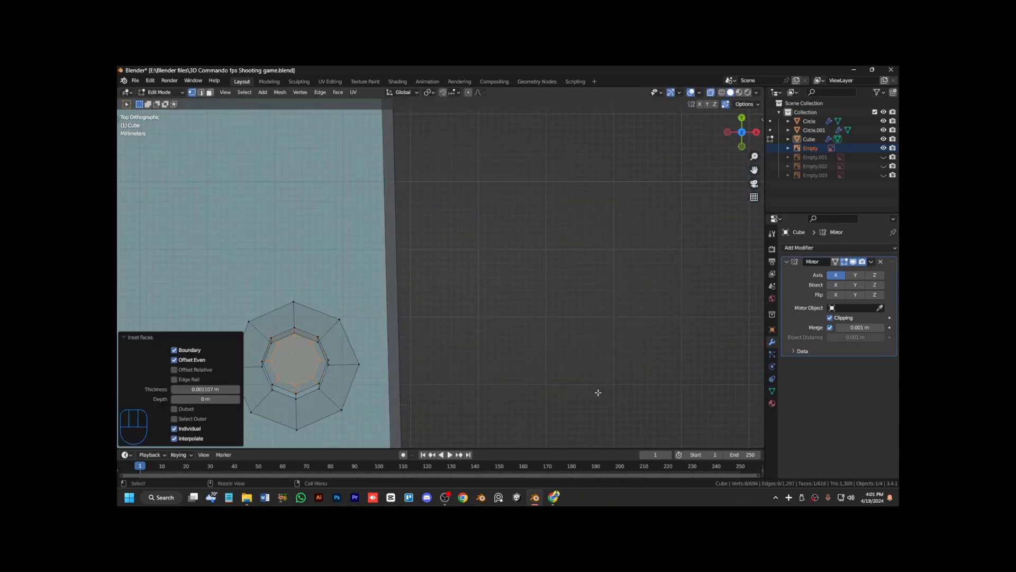
Extrude the inset face at the antenna's top upward and scale it to form the slender upper section.
{"action": "key", "text": "ctrl+KP_Subtract"}
{"action": "key", "text": "ctrl+KP_Subtract"}
{"action": "key", "text": "KP_Subtract"}
{"action": "key", "text": "KP_Subtract"}
{"action": "key", "text": "ctrl+z"}
{"action": "key", "text": "ctrl+z"}
{"action": "key", "text": "KP_Subtract"}
{"action": "key", "text": "ctrl+KP_8"}
{"action": "key", "text": "ctrl+KP_8"}
{"action": "key", "text": "ctrl+KP_8"}
{"action": "key", "text": "ctrl+KP_8"}
{"action": "key", "text": "ctrl+KP_8"}
{"action": "key", "text": "ctrl+KP_8"}
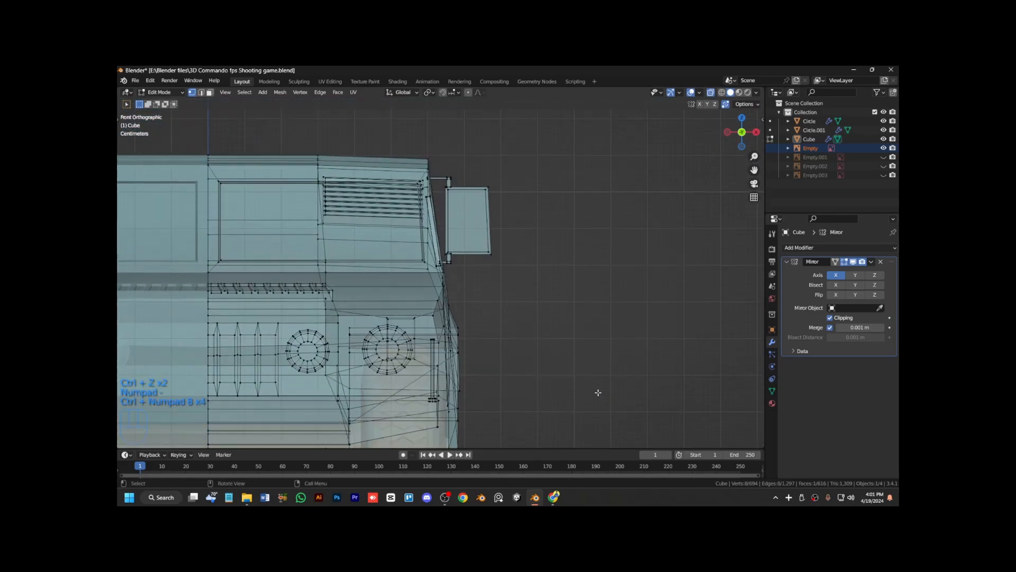
{"action": "key", "text": "e"}
{"action": "left_click", "coordinate": [539, 297]}
{"action": "key", "text": "s"}
{"action": "key", "text": "s"}
{"action": "key", "text": "s"}
{"action": "left_click", "coordinate": [476, 294]}
{"action": "key", "text": "Tab"}
{"action": "scroll", "coordinate": [538, 350], "scroll_direction": "down", "scroll_amount": 3}
{"action": "key", "text": "alt+z"}
{"action": "key", "text": "KP_6"}
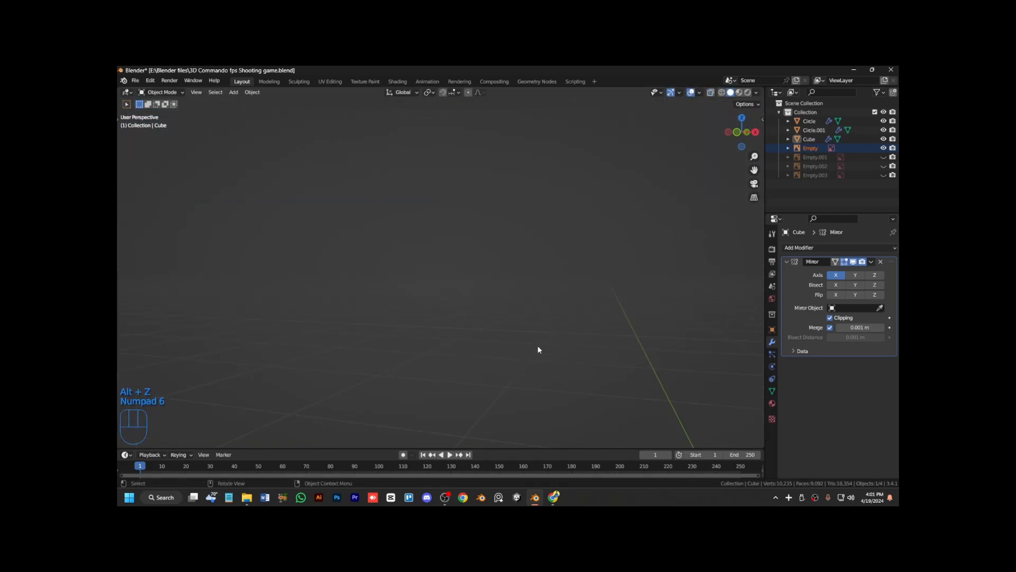
Select the antenna's linked geometry in the body mesh and shift it along Y on the front bumper.
{"action": "scroll", "coordinate": [538, 349], "scroll_direction": "down", "scroll_amount": 5}
{"action": "key", "text": "ctrl+KP_4"}
{"action": "key", "text": "ctrl+KP_4"}
{"action": "key", "text": "ctrl+KP_4"}
{"action": "key", "text": "ctrl+KP_4"}
{"action": "left_click", "coordinate": [378, 314]}
{"action": "key", "text": "Tab"}
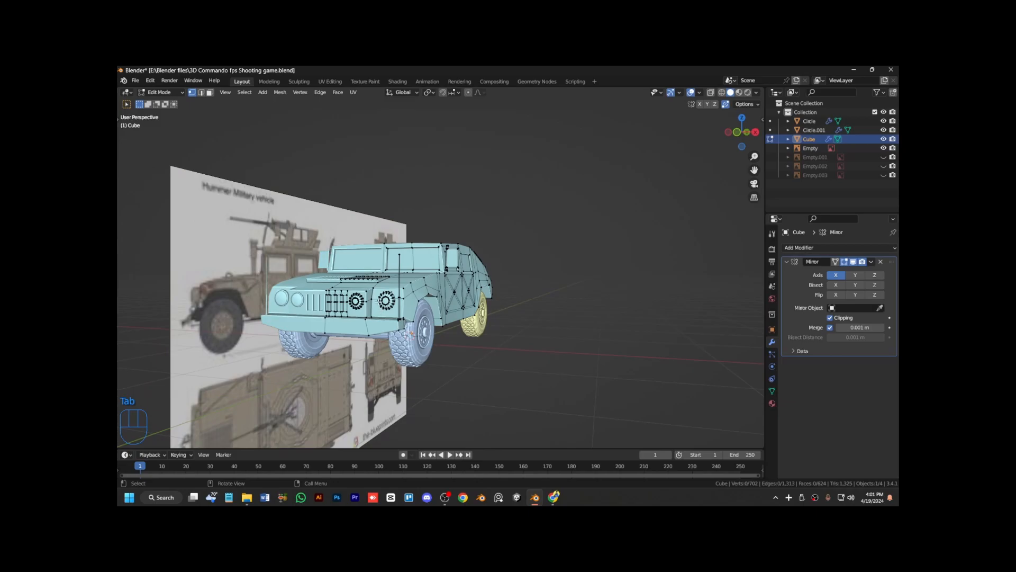
{"action": "key", "text": "l"}
{"action": "key", "text": "g"}
{"action": "key", "text": "z"}
{"action": "key", "text": "Escape"}
{"action": "key", "text": "Tab"}
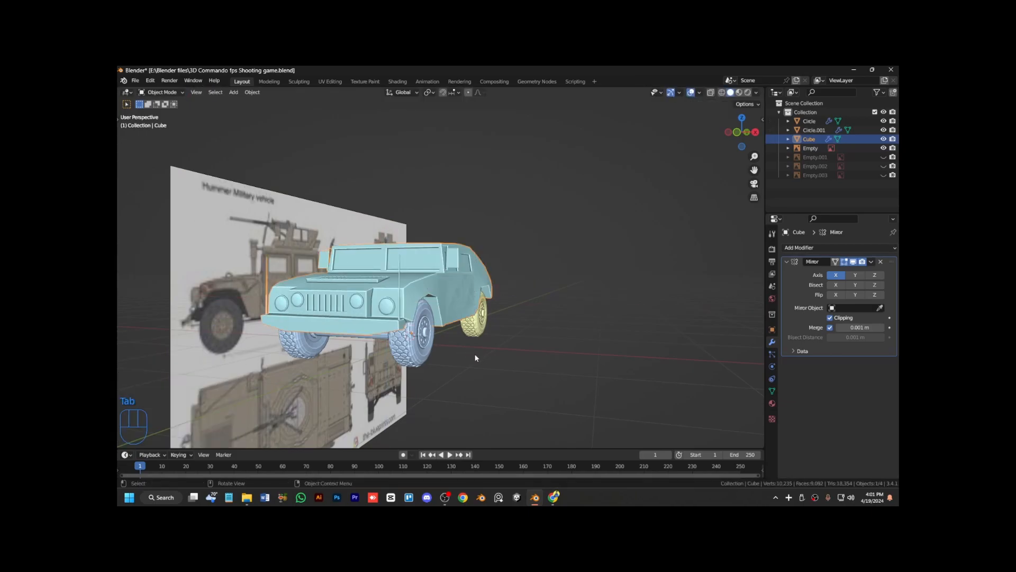
{"action": "key", "text": "Tab"}
{"action": "key", "text": "g"}
{"action": "key", "text": "y"}
{"action": "left_click", "coordinate": [470, 363]}
Select the outer headlight's linked geometry and delete its faces.
{"action": "key", "text": "Tab"}
{"action": "middle_click_drag", "start_coordinate": [474, 372], "coordinate": [459, 379]}
{"action": "key", "text": "Tab"}
{"action": "key", "text": "x"}
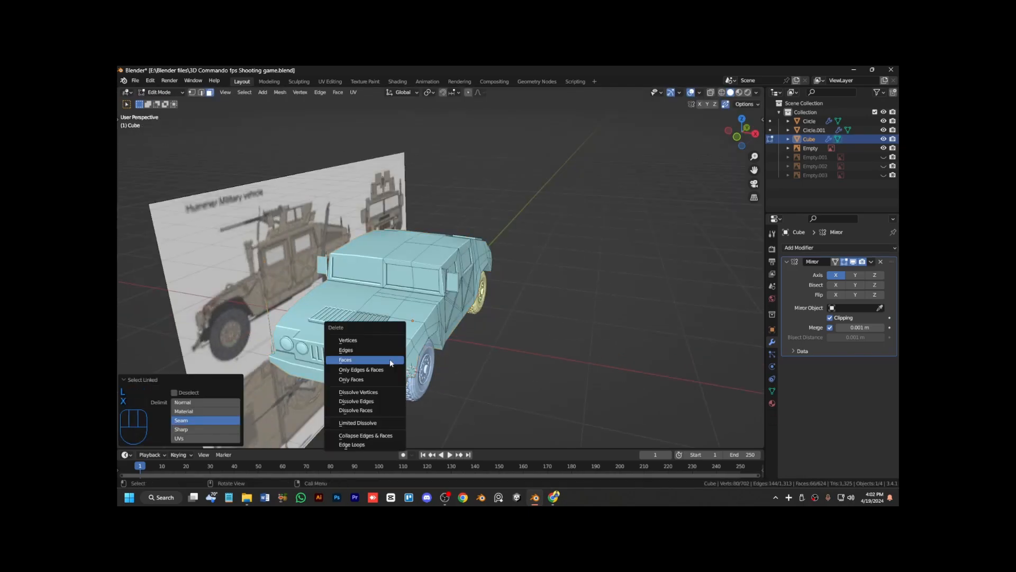
Inset the two front roof faces above the windshield as one region and raise them slightly into a roof panel.
{"action": "key", "text": "KP_Decimal"}
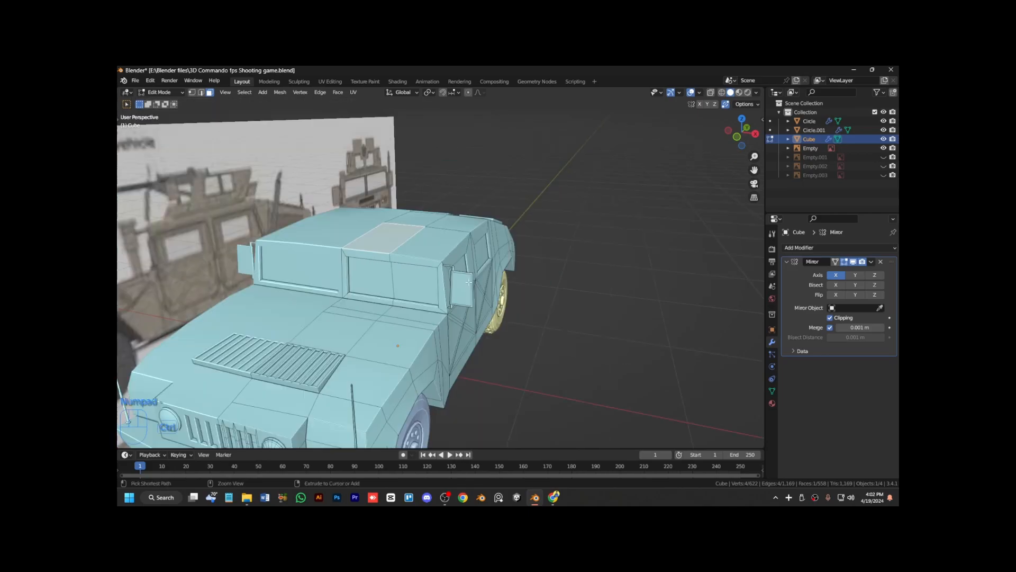
{"action": "key", "text": "ctrl+KP_8"}
{"action": "key", "text": "ctrl+KP_8"}
{"action": "key", "text": "KP_8"}
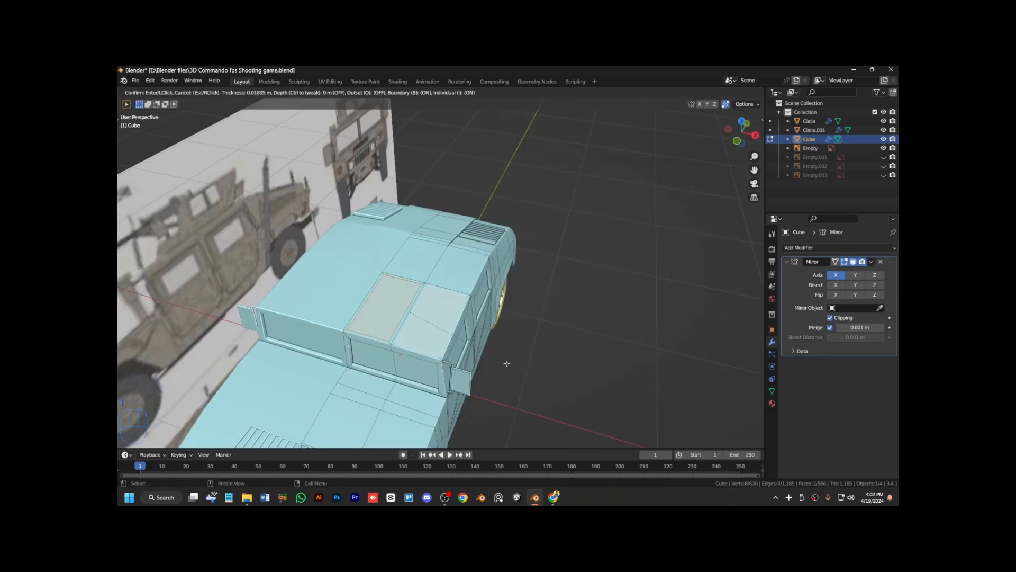
{"action": "left_click", "coordinate": [507, 363]}
{"action": "key", "text": "Tab"}
{"action": "key", "text": "KP_2"}
{"action": "key", "text": "KP_2"}
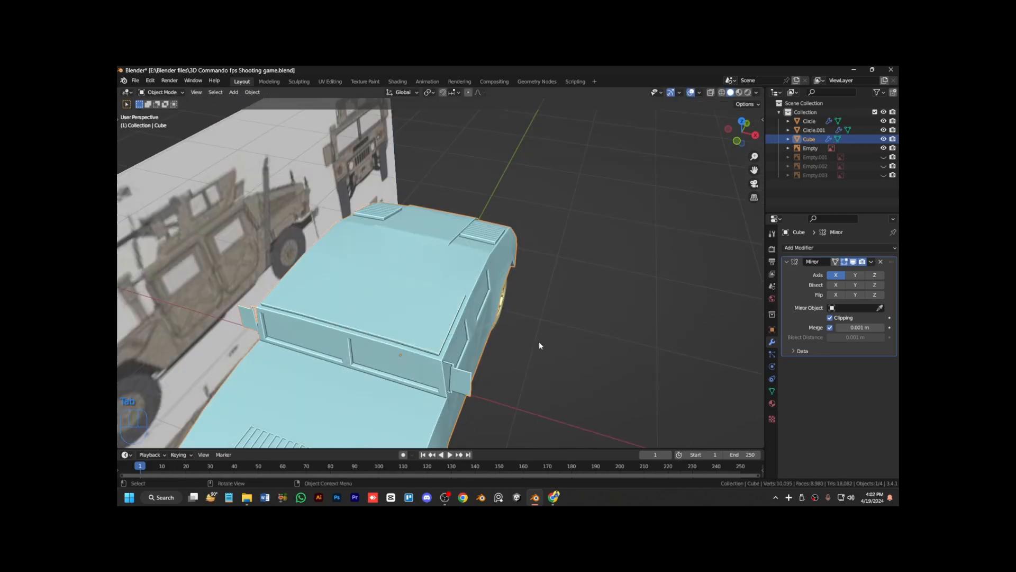
Select the side faces around the front and rear door windows and shift them along X.
{"action": "key", "text": "KP_4"}
{"action": "key", "text": "KP_4"}
{"action": "key", "text": "KP_6"}
{"action": "key", "text": "KP_6"}
{"action": "key", "text": "KP_6"}
{"action": "key", "text": "KP_6"}
{"action": "scroll", "coordinate": [539, 331], "scroll_direction": "down", "scroll_amount": 4}
{"action": "key", "text": "Tab"}
{"action": "scroll", "coordinate": [534, 333], "scroll_direction": "up", "scroll_amount": 5}
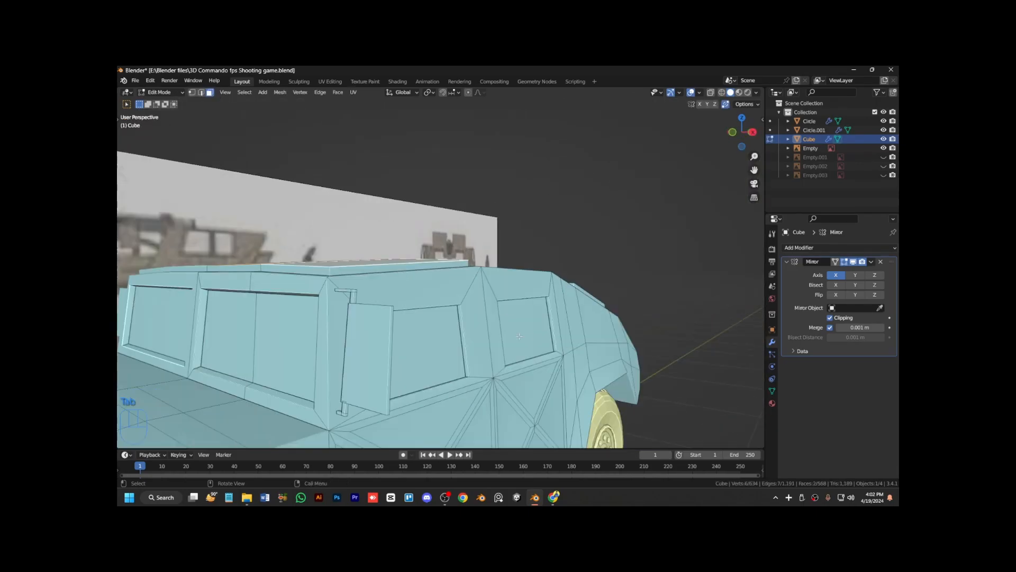
{"action": "key", "text": "ctrl+KP_2"}
{"action": "key", "text": "ctrl+KP_2"}
{"action": "key", "text": "ctrl+KP_2"}
{"action": "left_click", "coordinate": [424, 312]}
{"action": "left_click", "coordinate": [424, 208], "text": "shift"}
{"action": "left_click", "coordinate": [473, 259], "text": "shift"}
{"action": "left_click", "coordinate": [533, 301], "text": "shift"}
{"action": "left_click", "coordinate": [532, 223], "text": "shift"}
{"action": "key", "text": "g"}
{"action": "key", "text": "x"}
{"action": "left_click", "coordinate": [575, 287]}
Try to inset the side faces between the front wheel arch and the front door and shift them along X.
{"action": "key", "text": "Tab"}
{"action": "scroll", "coordinate": [568, 290], "scroll_direction": "down", "scroll_amount": 4}
{"action": "key", "text": "Tab"}
{"action": "left_click", "coordinate": [393, 256]}
{"action": "left_click", "coordinate": [356, 244], "text": "ctrl"}
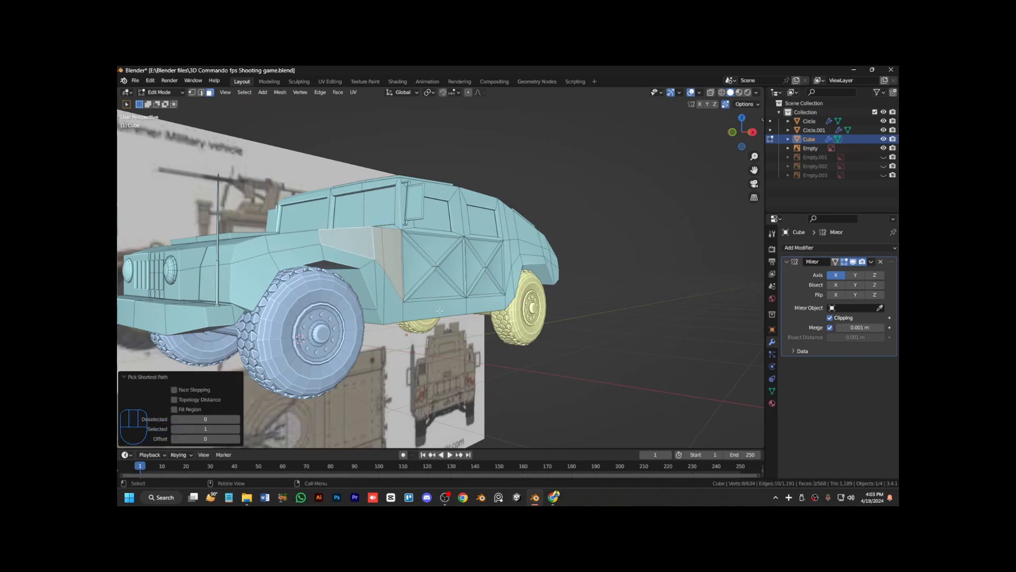
{"action": "left_click", "coordinate": [497, 379]}
{"action": "key", "text": "g"}
{"action": "key", "text": "x"}
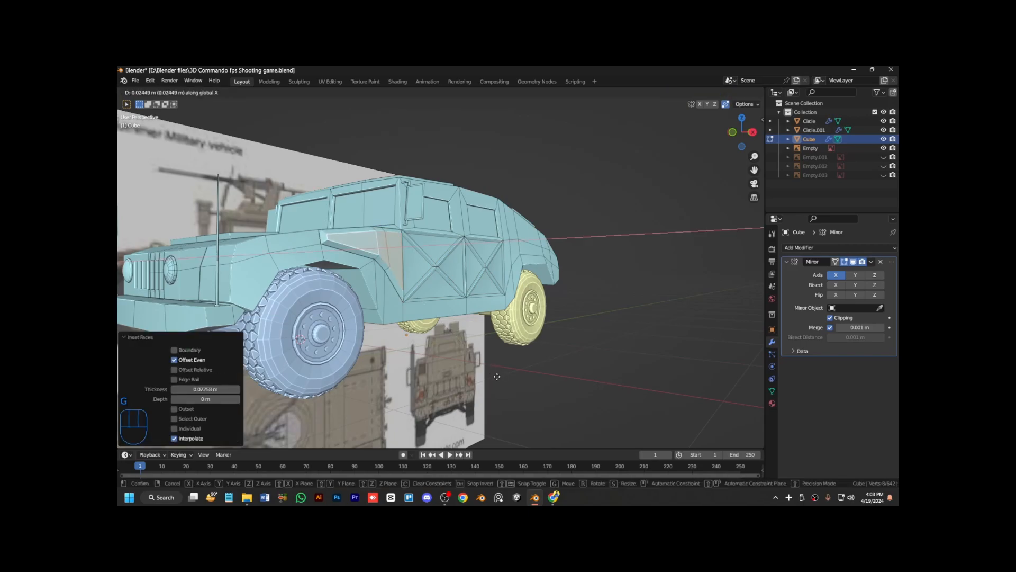
{"action": "left_click", "coordinate": [495, 378]}
Try a second inset on the same side faces with a shift along X, and undo the inset work.
{"action": "key", "text": "i"}
{"action": "left_click", "coordinate": [497, 387]}
{"action": "key", "text": "g"}
{"action": "key", "text": "x"}
{"action": "left_click", "coordinate": [487, 383]}
{"action": "key", "text": "Tab"}
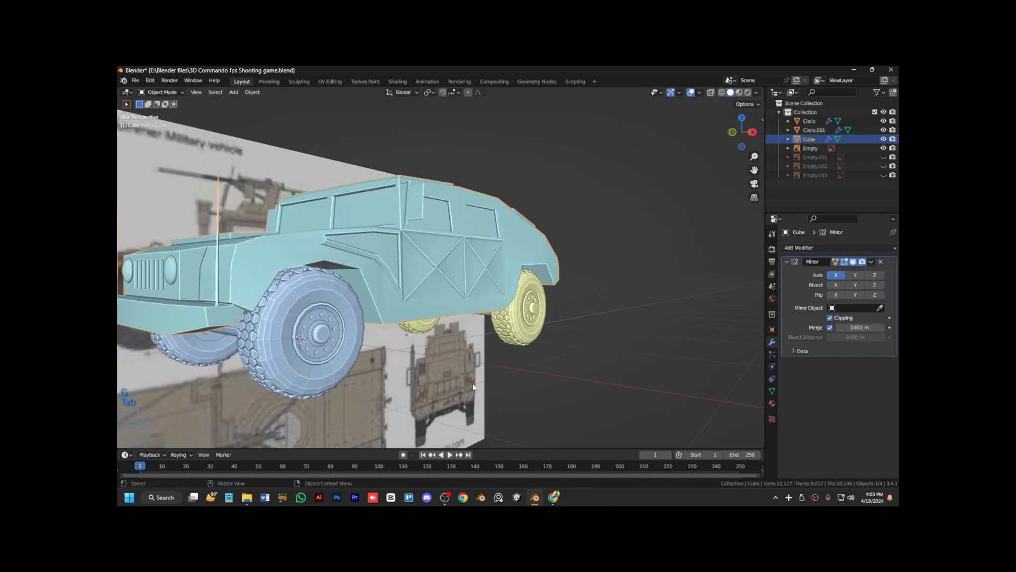
{"action": "scroll", "coordinate": [474, 379], "scroll_direction": "down", "scroll_amount": 3}
{"action": "key", "text": "ctrl+z"}
{"action": "key", "text": "Tab"}
Hide the remaining blueprint reference image and save the file.
{"action": "key", "text": "KP_4"}
{"action": "key", "text": "KP_4"}
{"action": "key", "text": "KP_4"}
{"action": "key", "text": "KP_Subtract"}
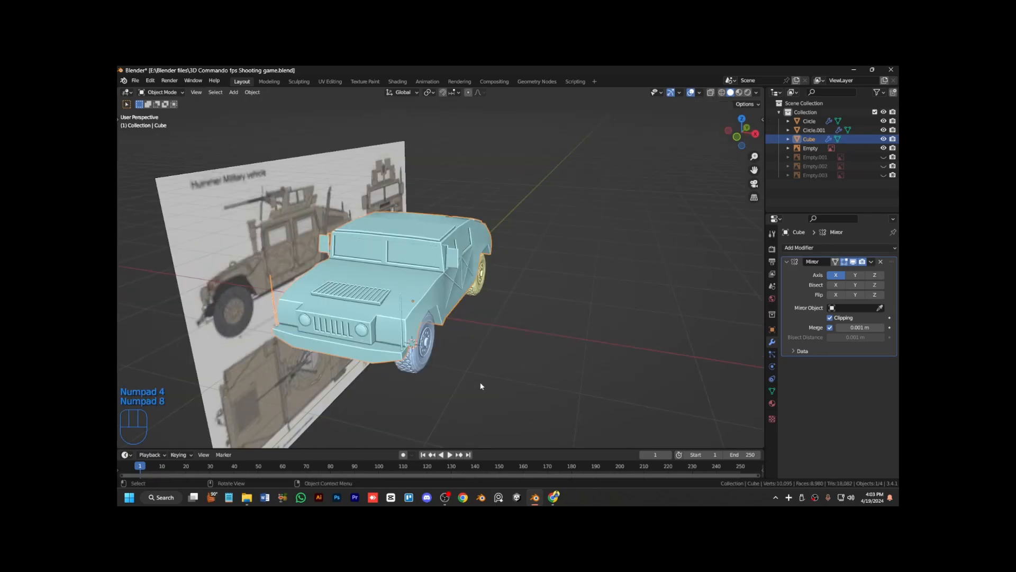
{"action": "key", "text": "ctrl+KP_4"}
{"action": "key", "text": "ctrl+s"}
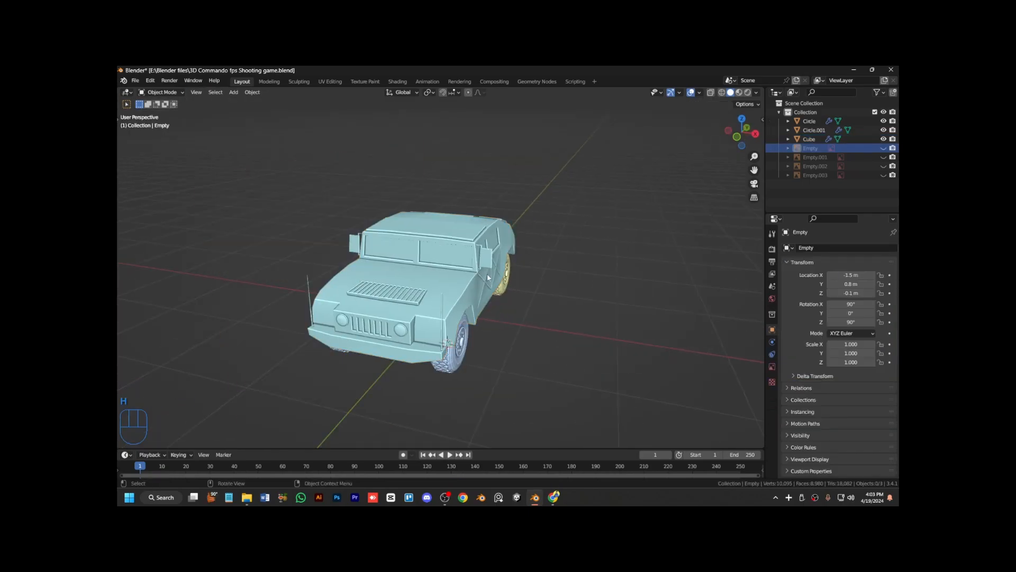
Create a material on the wheels object and use an Image Texture for its base color.
{"action": "key", "text": "KP_Divide"}
{"action": "right_click", "coordinate": [453, 362]}
{"action": "left_click", "coordinate": [527, 288]}
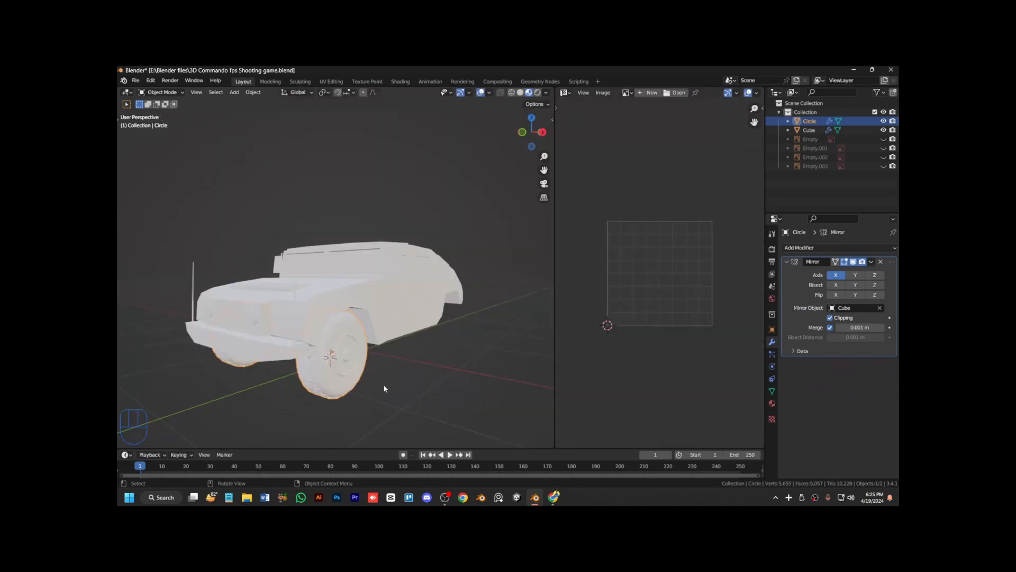
{"action": "left_click", "coordinate": [772, 403]}
{"action": "left_click", "coordinate": [850, 284]}
{"action": "left_click", "coordinate": [856, 378]}
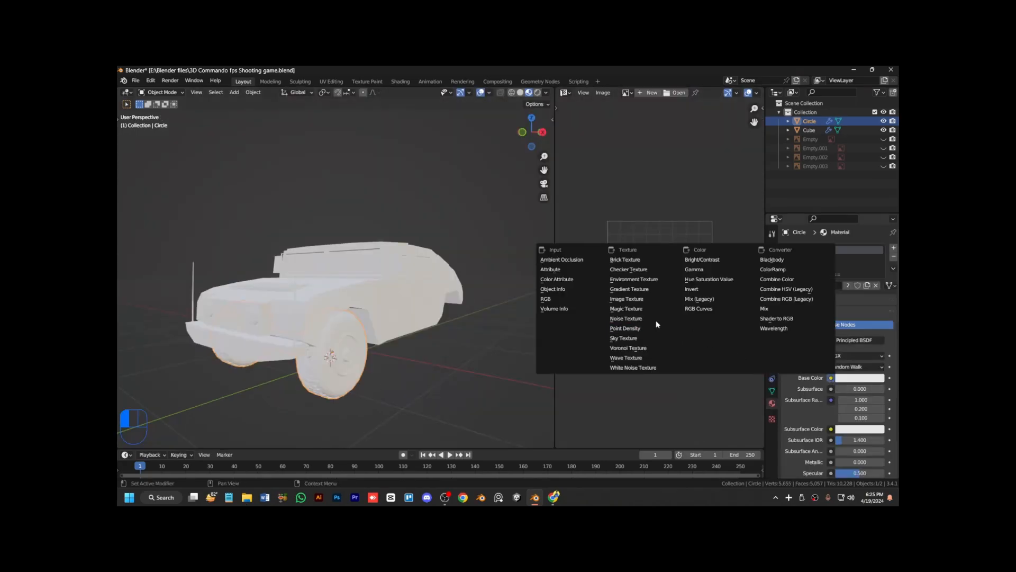
{"action": "left_click", "coordinate": [640, 301]}
Load Color Pallete image.jpg as the base color texture and isolate the wheels in local view.
{"action": "left_click", "coordinate": [874, 389]}
{"action": "left_click", "coordinate": [326, 328]}
{"action": "double_click", "coordinate": [571, 356]}
{"action": "key", "text": "KP_Divide"}
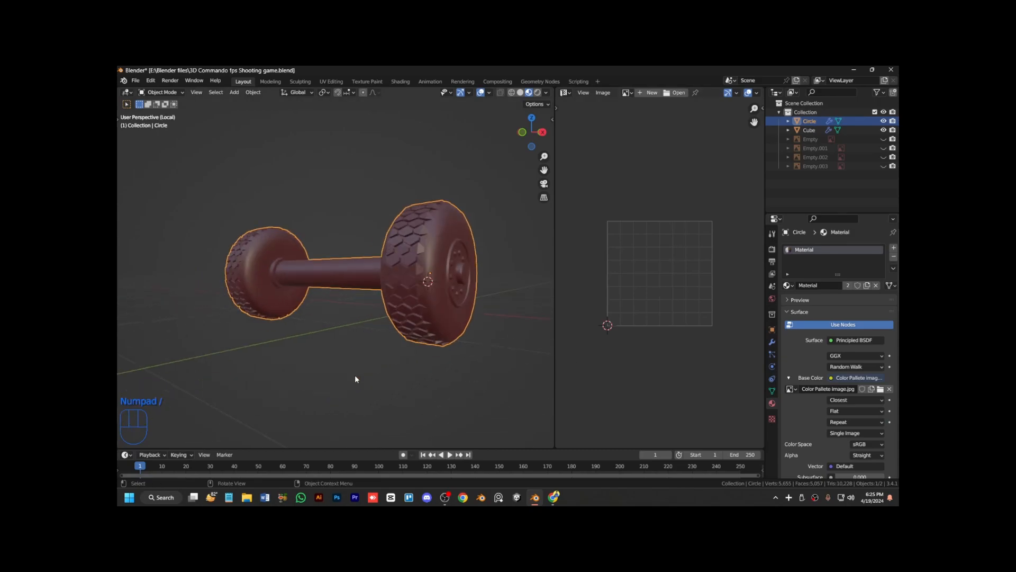
Leave local view, select the body, and set its palette material to metallic 0.2 and roughness 0.4.
{"action": "key", "text": "KP_Divide"}
{"action": "left_click", "coordinate": [393, 322]}
{"action": "scroll", "coordinate": [863, 356], "scroll_direction": "down", "scroll_amount": 9}
{"action": "left_click_drag", "start_coordinate": [860, 404], "coordinate": [860, 404]}
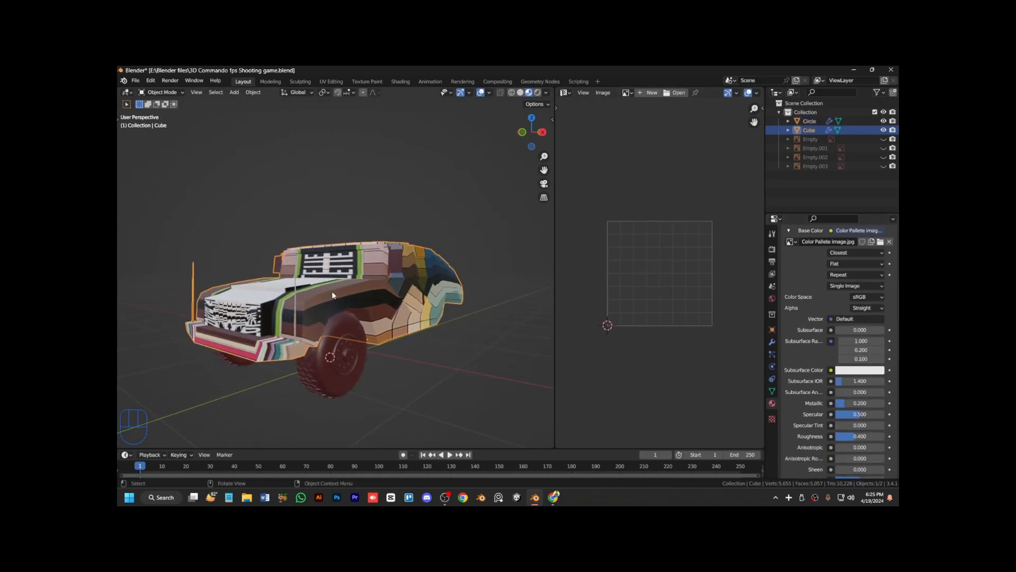
Unwrap the body mesh and scale all its UVs down to fit within a single palette swatch.
{"action": "key", "text": "Tab"}
{"action": "key", "text": "u"}
{"action": "left_click", "coordinate": [424, 235]}
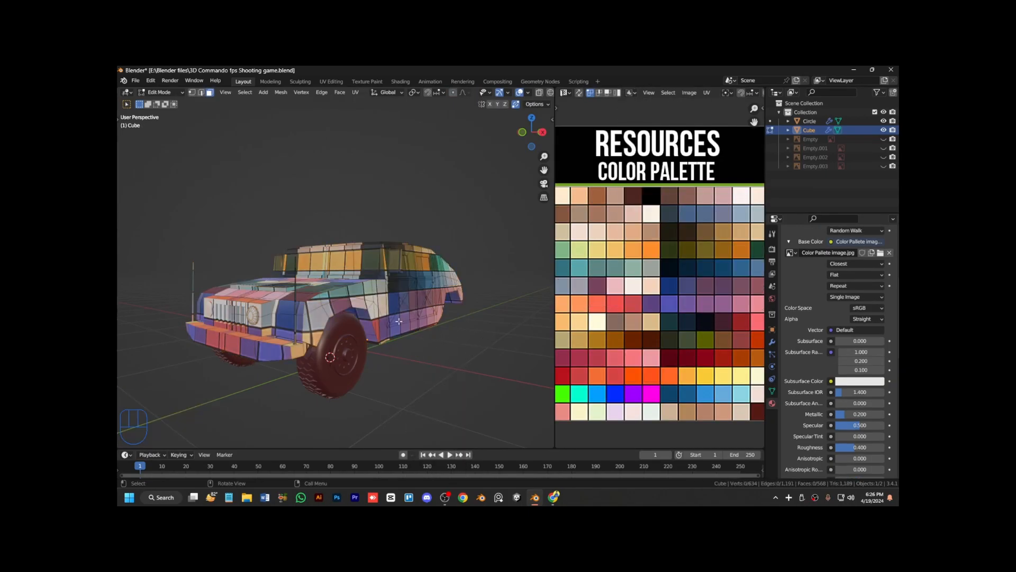
{"action": "key", "text": "a"}
{"action": "key", "text": "a"}
{"action": "scroll", "coordinate": [694, 421], "scroll_direction": "down", "scroll_amount": 2}
{"action": "key", "text": "s"}
{"action": "left_click", "coordinate": [691, 255]}
Move the whole body's UVs onto a sand-yellow swatch of the color palette.
{"action": "key", "text": "g"}
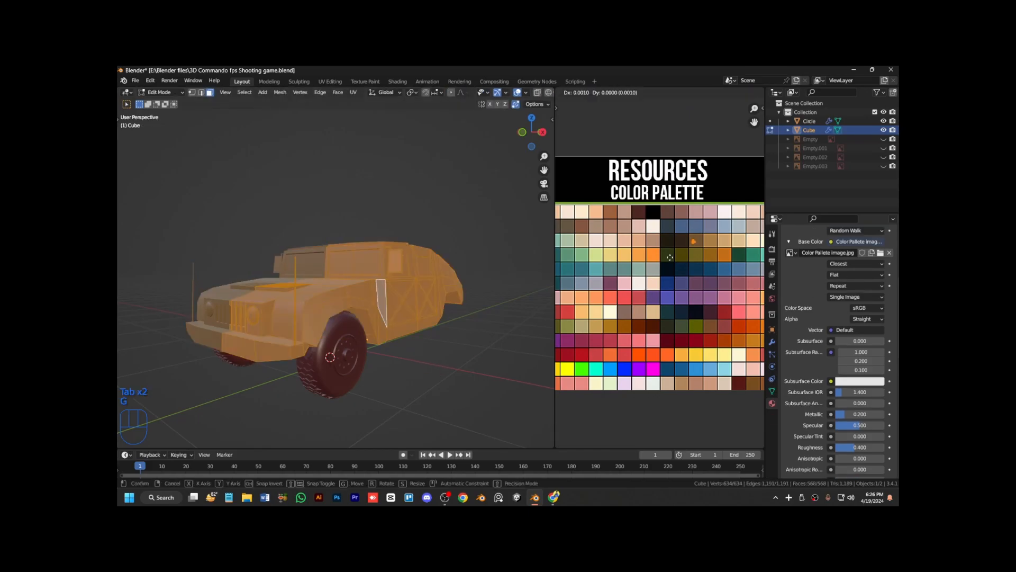
{"action": "key", "text": "x"}
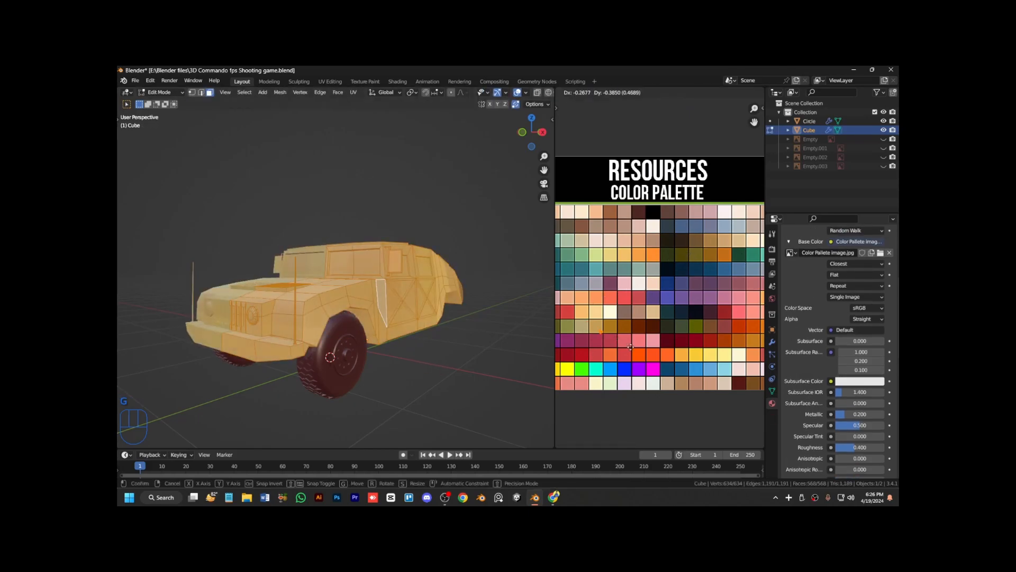
{"action": "left_click", "coordinate": [624, 340]}
{"action": "key", "text": "Tab"}
{"action": "key", "text": "Tab"}
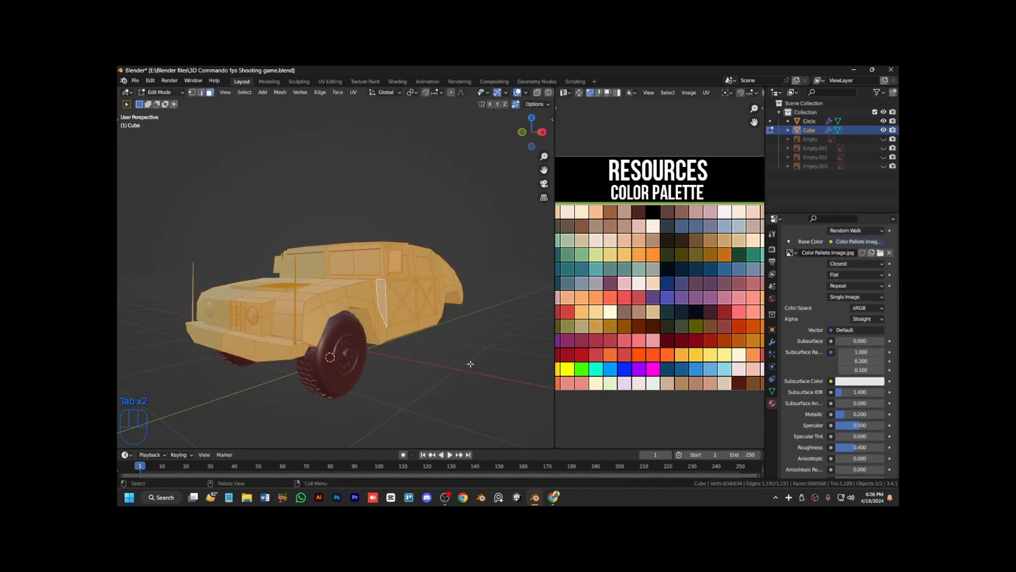
Select the front bumper's linked faces and move their UVs onto a near-black swatch.
{"action": "left_click", "coordinate": [276, 403]}
{"action": "key", "text": "l"}
{"action": "key", "text": "g"}
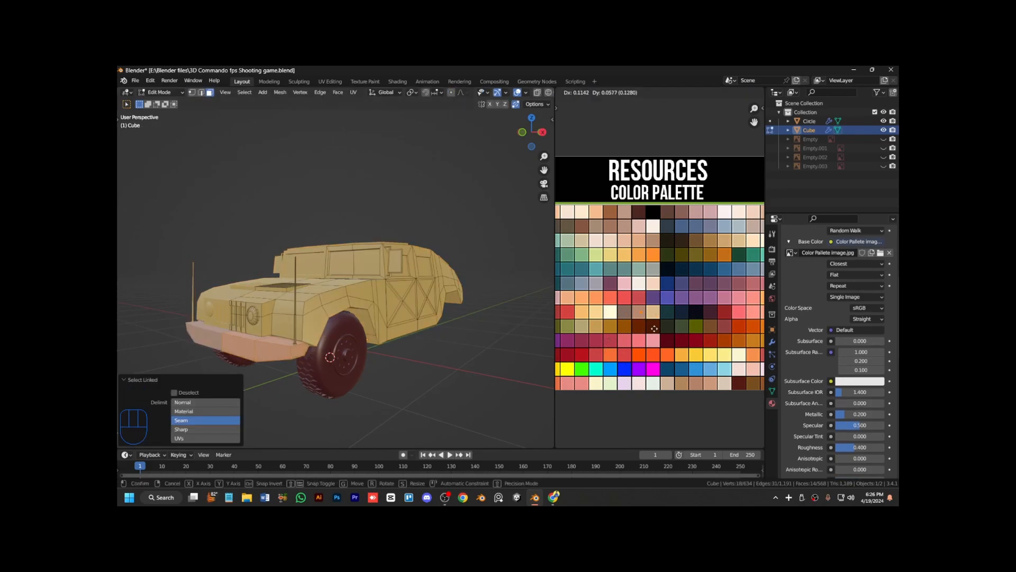
{"action": "left_click", "coordinate": [587, 301]}
{"action": "key", "text": "Tab"}
{"action": "key", "text": "Tab"}
{"action": "scroll", "coordinate": [693, 304], "scroll_direction": "down", "scroll_amount": 2}
{"action": "key", "text": "g"}
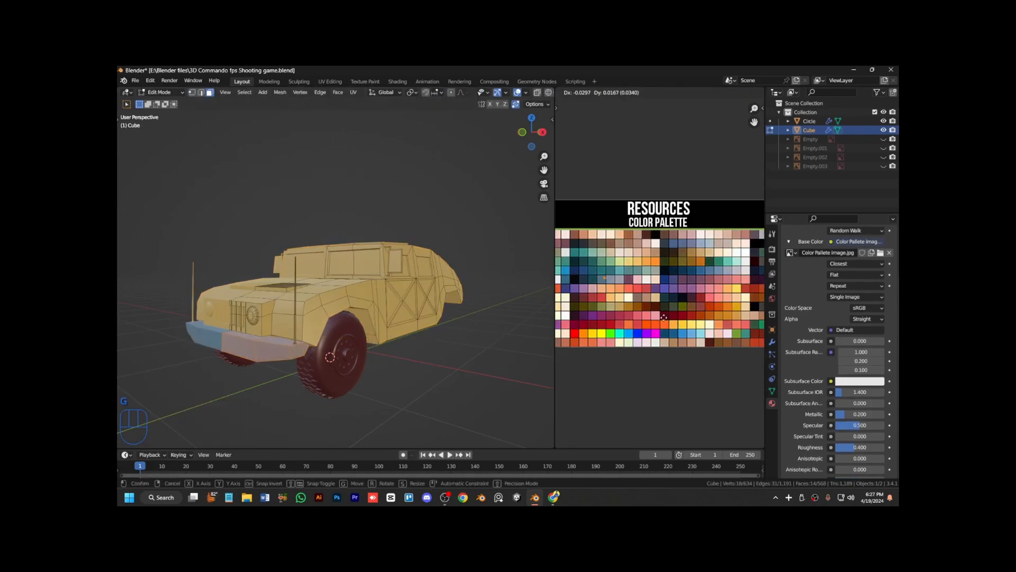
{"action": "left_click", "coordinate": [638, 322]}
{"action": "scroll", "coordinate": [638, 321], "scroll_direction": "up", "scroll_amount": 2}
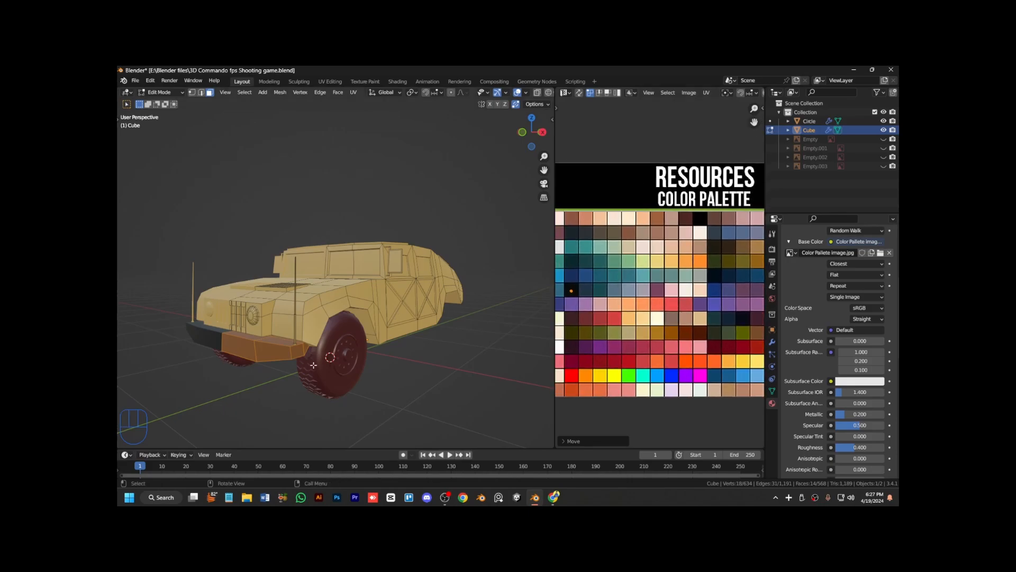
Select the windshield and door window faces and move their UVs onto the near-black swatch.
{"action": "key", "text": "Tab"}
{"action": "key", "text": "KP_3"}
{"action": "key", "text": "KP_Add"}
{"action": "key", "text": "KP_Add"}
{"action": "key", "text": "KP_Add"}
{"action": "key", "text": "KP_Add"}
{"action": "key", "text": "KP_Add"}
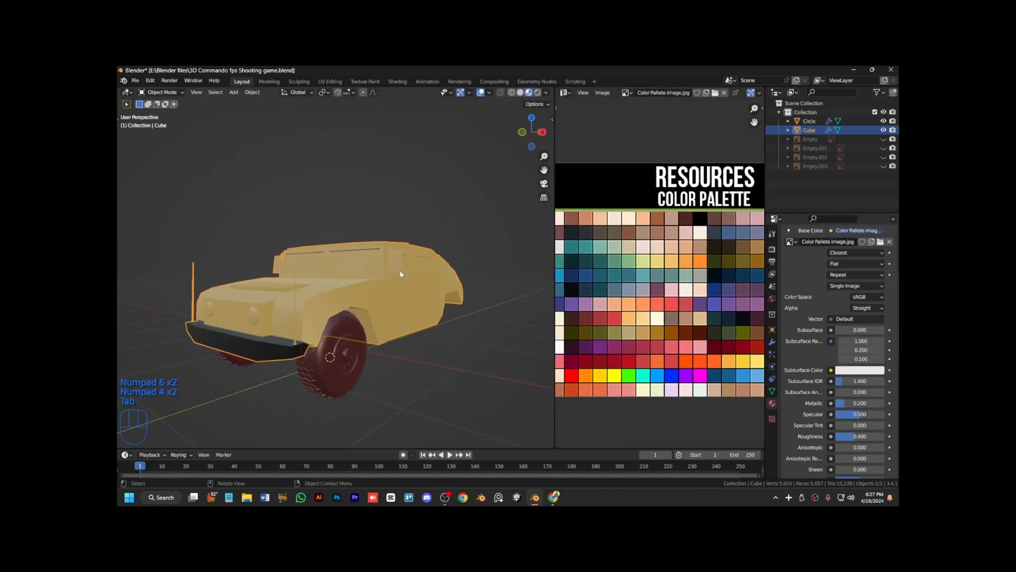
{"action": "key", "text": "Tab"}
{"action": "left_click", "coordinate": [400, 271]}
{"action": "left_click", "coordinate": [340, 263], "text": "shift"}
{"action": "key", "text": "KP_Subtract"}
{"action": "key", "text": "KP_Subtract"}
{"action": "key", "text": "KP_Subtract"}
{"action": "key", "text": "KP_Subtract"}
{"action": "key", "text": "KP_Subtract"}
{"action": "key", "text": "KP_Subtract"}
{"action": "key", "text": "KP_4"}
{"action": "key", "text": "ctrl+KP_4"}
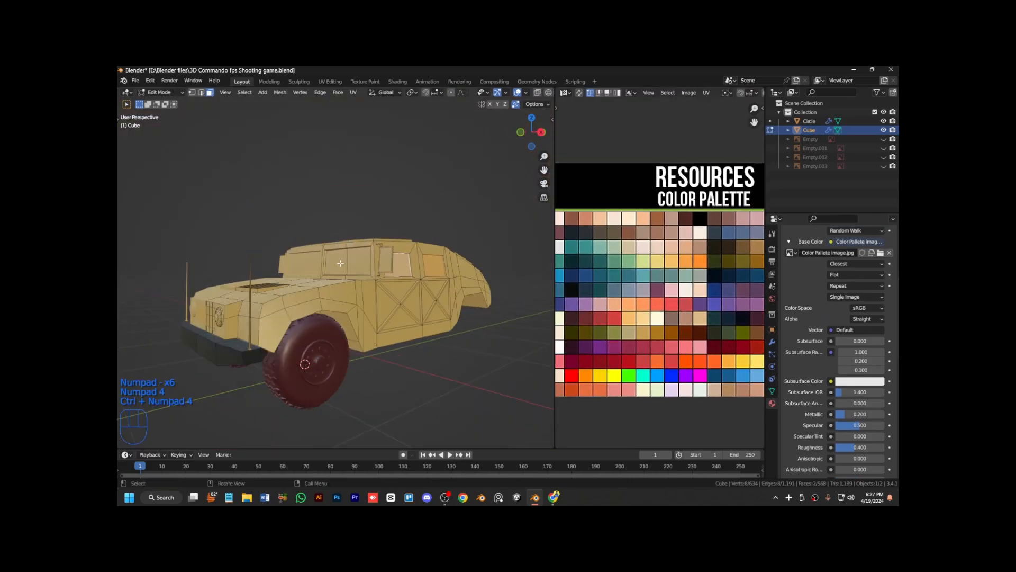
{"action": "left_click", "coordinate": [461, 336]}
{"action": "key", "text": "KP_4"}
{"action": "key", "text": "KP_4"}
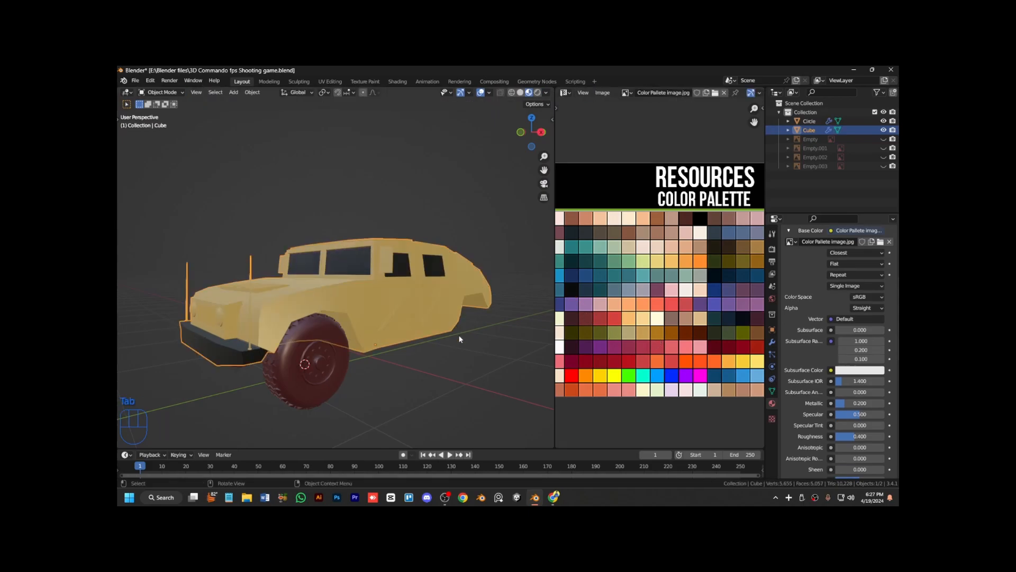
Select the headlight's linked faces and move their UVs onto a dark swatch.
{"action": "key", "text": "Tab"}
{"action": "key", "text": "Tab"}
{"action": "key", "text": "l"}
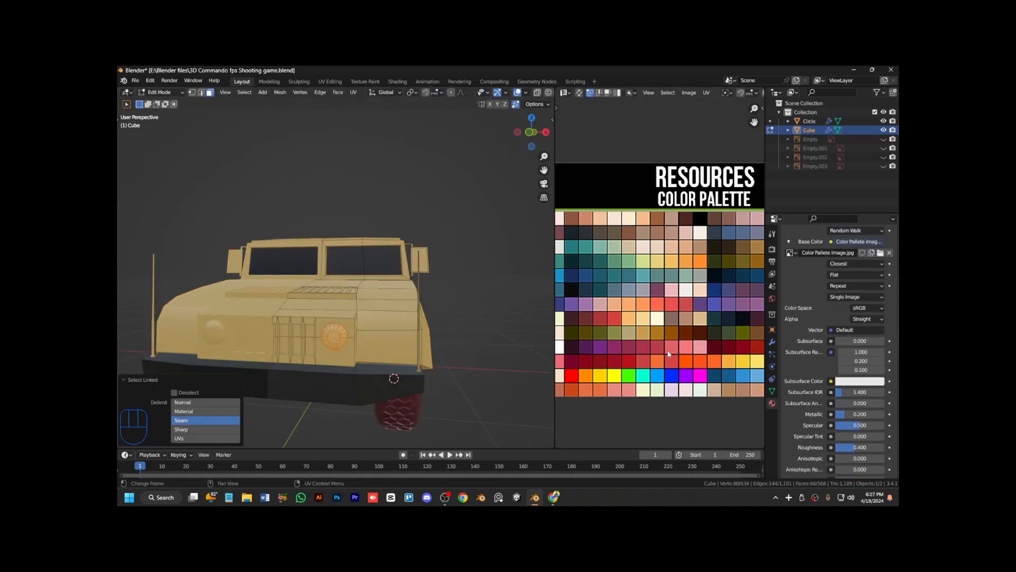
{"action": "left_click", "coordinate": [601, 309]}
Reduce the selection to the headlight's lens faces and move their UVs onto a near-white swatch.
{"action": "key", "text": "ctrl+KP_Add"}
{"action": "key", "text": "ctrl+KP_Add"}
{"action": "key", "text": "ctrl+KP_Add"}
{"action": "key", "text": "ctrl+KP_Subtract"}
{"action": "key", "text": "g"}
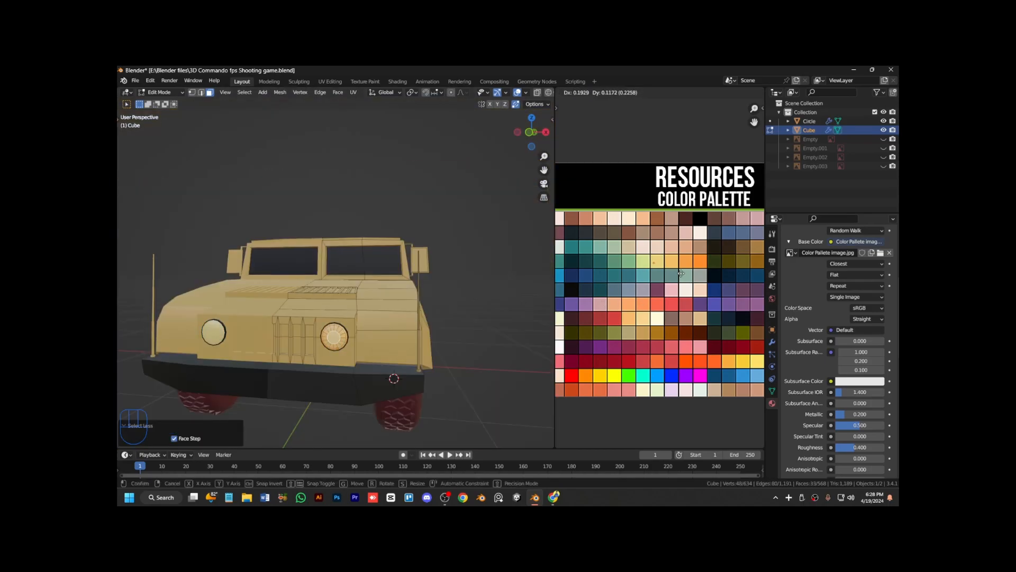
{"action": "left_click", "coordinate": [669, 402]}
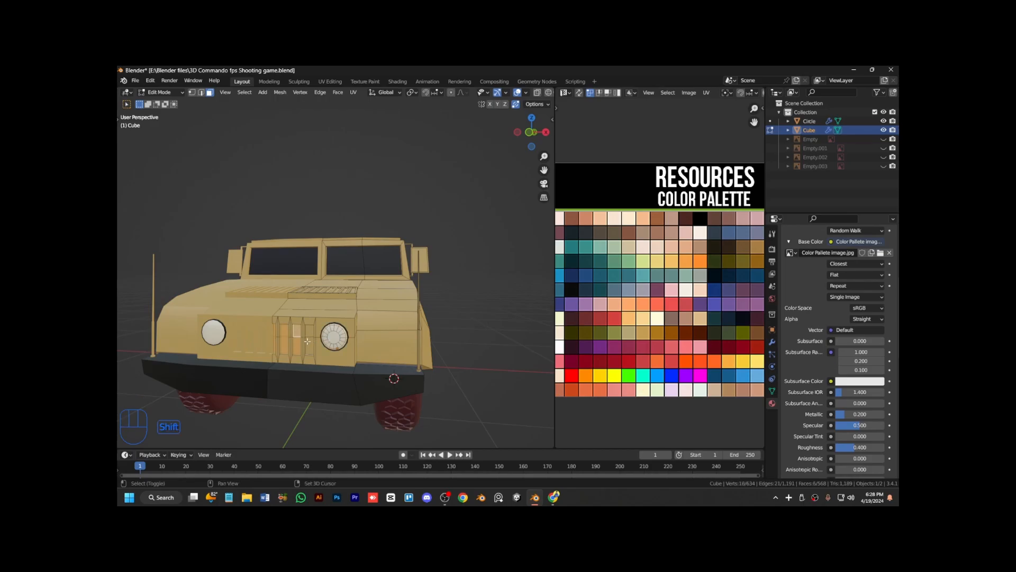
Expand the selection over the front grille slots and move their UVs onto the near-black swatch.
{"action": "key", "text": "ctrl+KP_Add"}
{"action": "key", "text": "g"}
{"action": "left_click", "coordinate": [600, 321]}
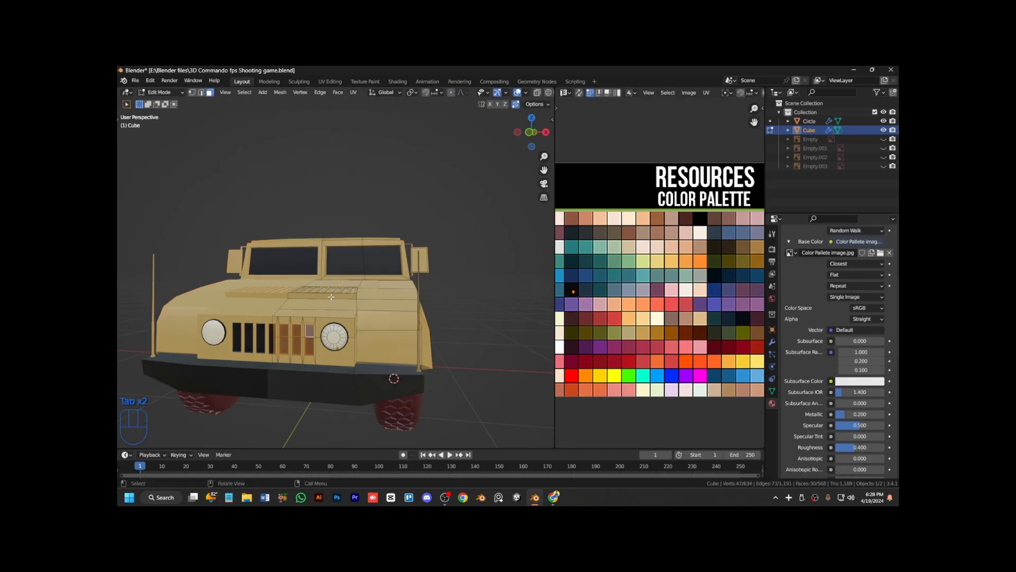
Select the hood vent slots, expand the selection and move their UVs onto the near-black swatch.
{"action": "key", "text": "KP_8"}
{"action": "key", "text": "KP_8"}
{"action": "key", "text": "KP_8"}
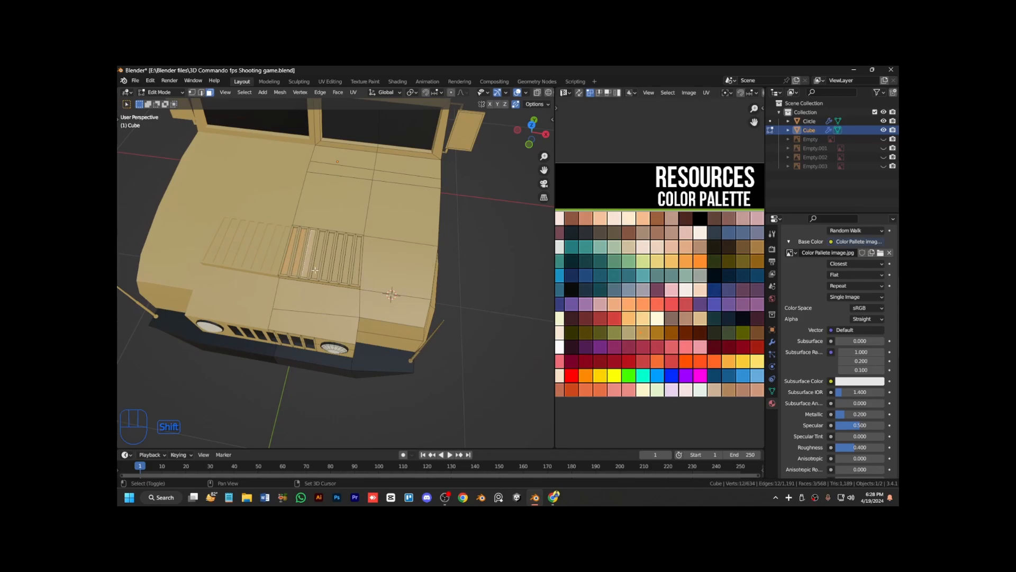
{"action": "key", "text": "ctrl+KP_Add"}
{"action": "key", "text": "ctrl+KP_Add"}
{"action": "key", "text": "ctrl+KP_Add"}
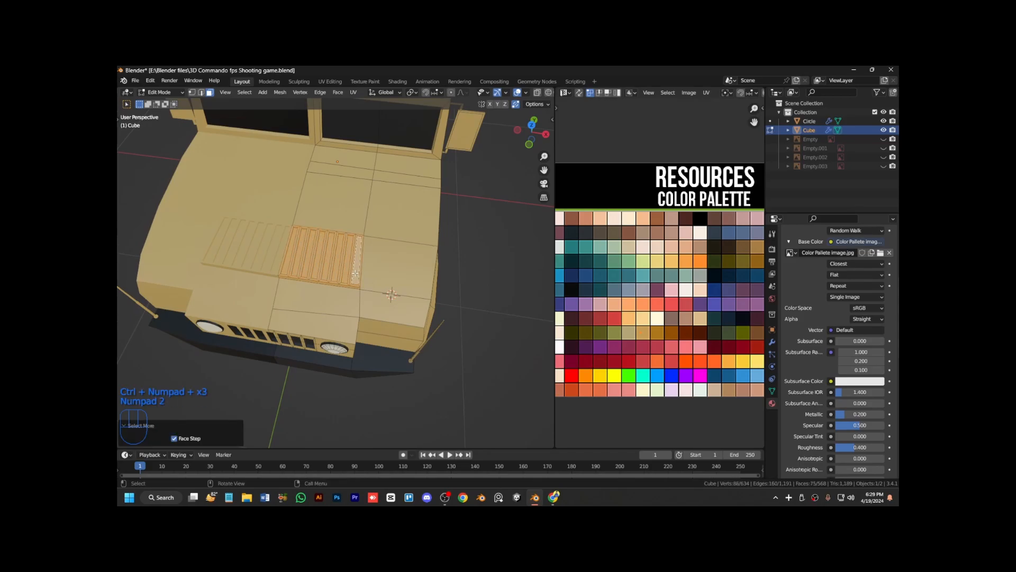
{"action": "key", "text": "KP_2"}
{"action": "key", "text": "g"}
{"action": "left_click", "coordinate": [600, 321]}
{"action": "left_click", "coordinate": [438, 395]}
{"action": "key", "text": "Tab"}
{"action": "key", "text": "Tab"}
{"action": "key", "text": "Tab"}
Select the rear tail light faces with their surrounding recess and move their UVs onto the near-black swatch.
{"action": "key", "text": "KP_2"}
{"action": "key", "text": "KP_Subtract"}
{"action": "key", "text": "KP_Add"}
{"action": "key", "text": "KP_6"}
{"action": "key", "text": "KP_6"}
{"action": "key", "text": "KP_6"}
{"action": "key", "text": "KP_6"}
{"action": "key", "text": "KP_6"}
{"action": "key", "text": "KP_6"}
{"action": "key", "text": "KP_6"}
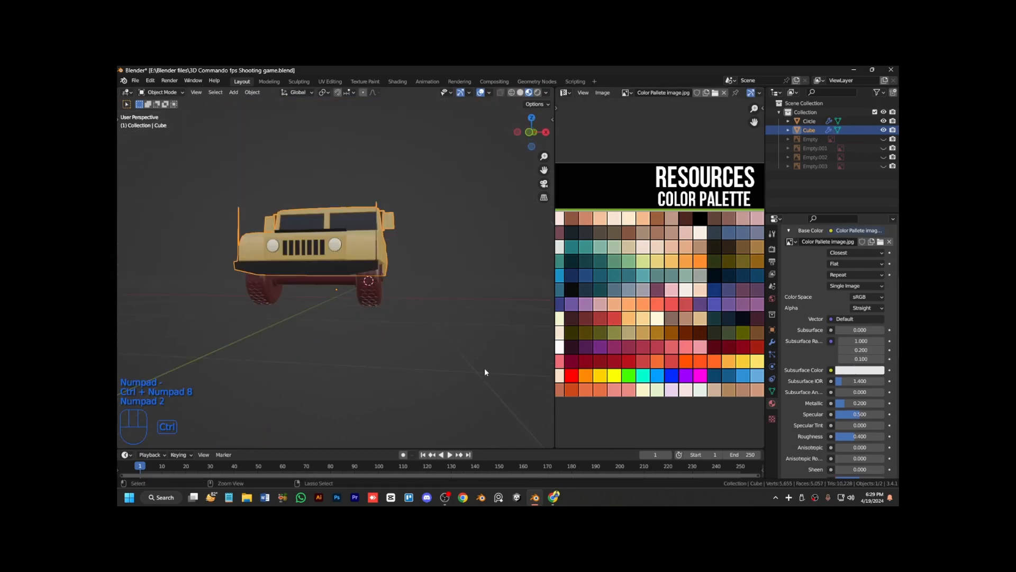
{"action": "key", "text": "Tab"}
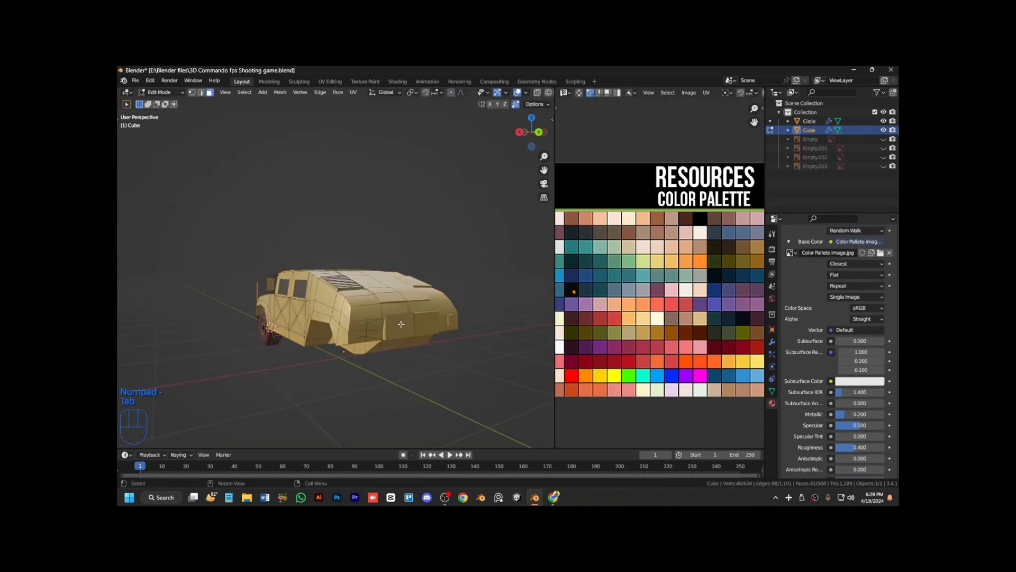
{"action": "left_click", "coordinate": [402, 326]}
{"action": "key", "text": "ctrl+KP_Add"}
{"action": "key", "text": "ctrl+KP_Add"}
{"action": "left_click", "coordinate": [363, 328]}
{"action": "key", "text": "ctrl+KP_Add"}
{"action": "key", "text": "ctrl+KP_Add"}
{"action": "key", "text": "g"}
{"action": "left_click", "coordinate": [513, 376]}
Select the tail light's lens faces and move their UVs onto red swatches.
{"action": "key", "text": "ctrl+KP_Subtract"}
{"action": "mouse_move", "coordinate": [544, 157]}
{"action": "left_mouse_down"}
{"action": "mouse_move", "coordinate": [545, 108]}
{"action": "mouse_move", "coordinate": [492, 125]}
{"action": "left_mouse_up"}
{"action": "left_click", "coordinate": [292, 303]}
{"action": "left_click", "coordinate": [682, 386]}
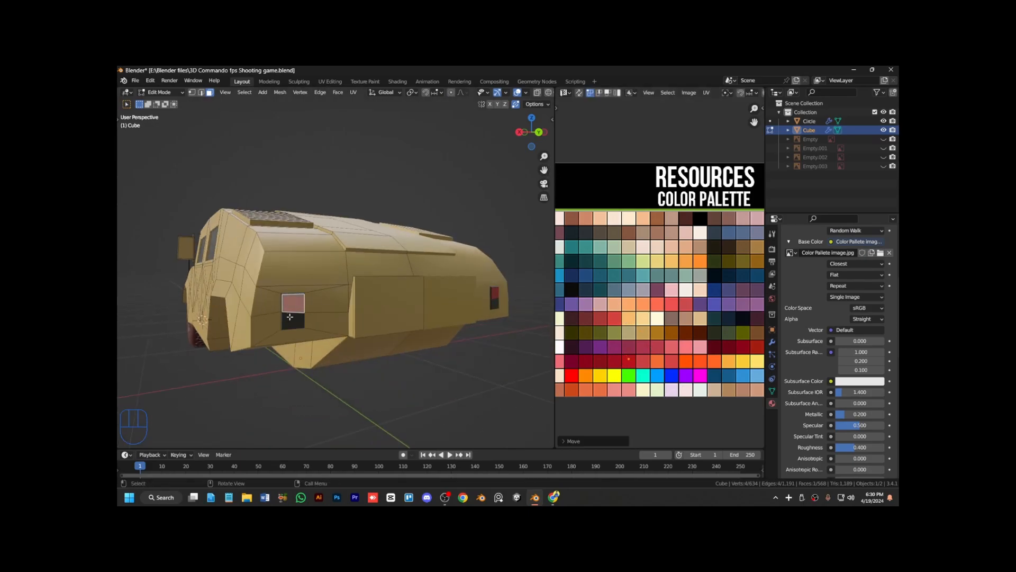
{"action": "left_click", "coordinate": [710, 424]}
{"action": "left_click", "coordinate": [401, 373]}
{"action": "scroll", "coordinate": [401, 373], "scroll_direction": "down", "scroll_amount": 4}
{"action": "key", "text": "Tab"}
{"action": "key", "text": "Tab"}
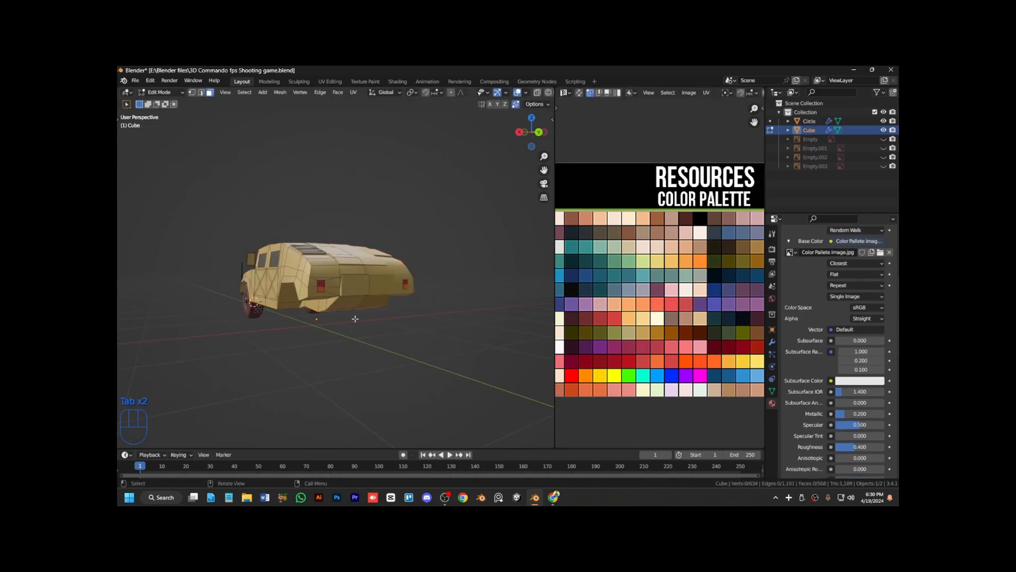
Select the rear deck vent slots, expand the selection and move their UVs onto the near-black swatch.
{"action": "left_click", "coordinate": [361, 285]}
{"action": "key", "text": "ctrl+KP_Add"}
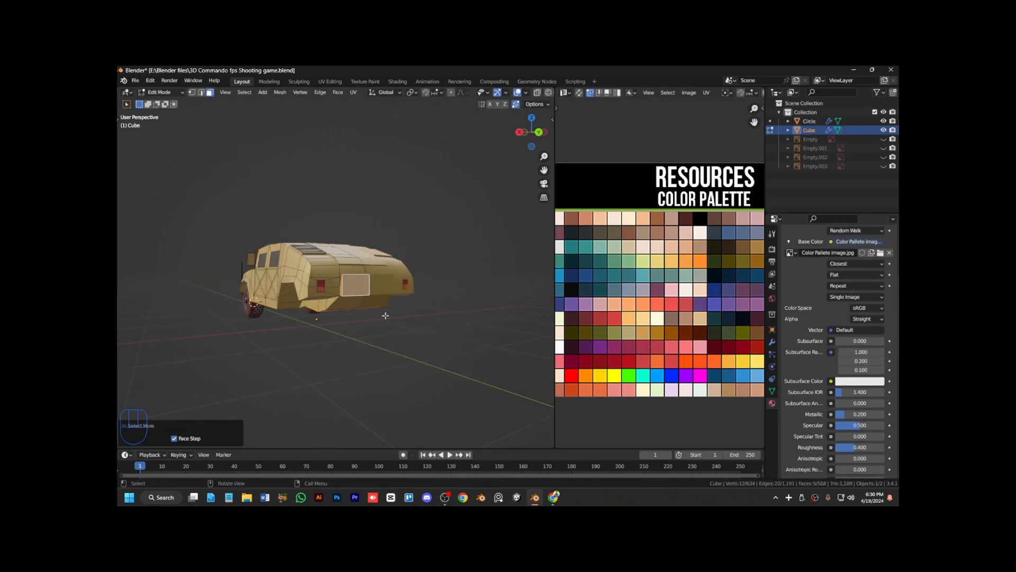
{"action": "key", "text": "KP_8"}
{"action": "key", "text": "KP_8"}
{"action": "key", "text": "ctrl+KP_4"}
{"action": "scroll", "coordinate": [386, 315], "scroll_direction": "up", "scroll_amount": 4}
{"action": "left_click", "coordinate": [393, 202]}
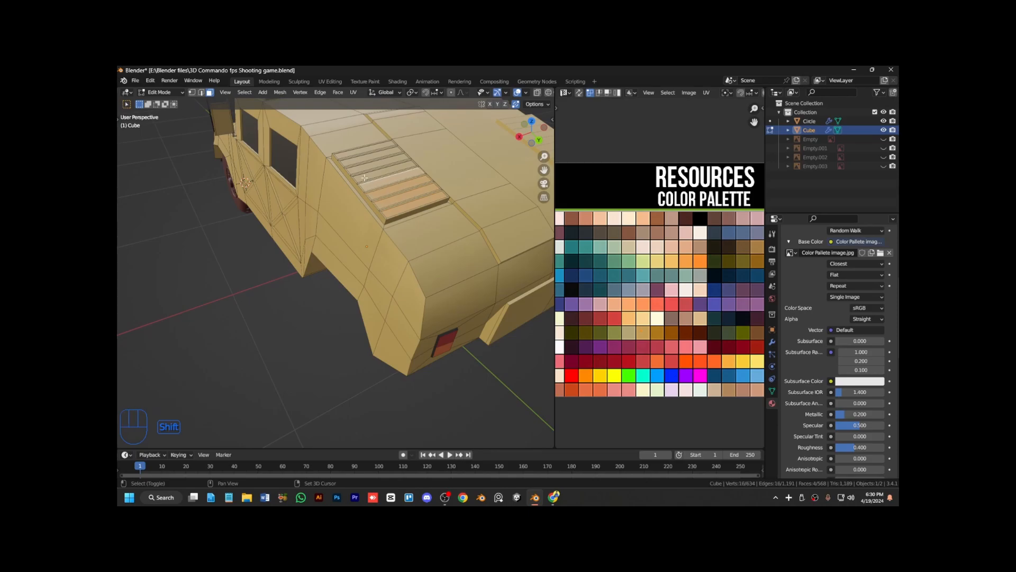
{"action": "key", "text": "ctrl+KP_Add"}
{"action": "key", "text": "ctrl+KP_Add"}
{"action": "key", "text": "ctrl+KP_Add"}
{"action": "key", "text": "g"}
{"action": "left_click", "coordinate": [587, 294]}
{"action": "scroll", "coordinate": [513, 407], "scroll_direction": "down", "scroll_amount": 5}
{"action": "left_click", "coordinate": [513, 415]}
{"action": "key", "text": "Tab"}
{"action": "key", "text": "Tab"}
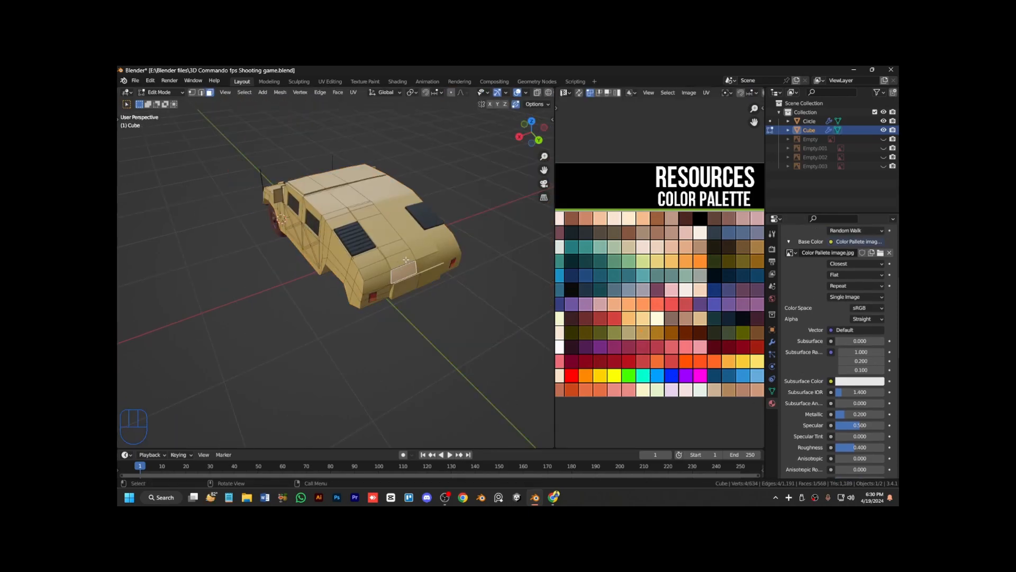
Move the UVs of the rear roof panel and its groove onto the near-black swatch, then put the inner faces on a sand swatch.
{"action": "left_click", "coordinate": [366, 206], "text": "ctrl"}
{"action": "key", "text": "ctrl+KP_Add"}
{"action": "key", "text": "g"}
{"action": "left_click", "coordinate": [575, 292]}
{"action": "key", "text": "ctrl+KP_Subtract"}
{"action": "key", "text": "g"}
{"action": "left_click", "coordinate": [637, 358]}
{"action": "key", "text": "Tab"}
{"action": "key", "text": "Tab"}
Select the front roof panel faces, expand the selection and move their UVs onto the near-black swatch.
{"action": "left_click", "coordinate": [312, 185]}
{"action": "left_click", "coordinate": [325, 182], "text": "shift"}
{"action": "key", "text": "ctrl+KP_Add"}
{"action": "key", "text": "Tab"}
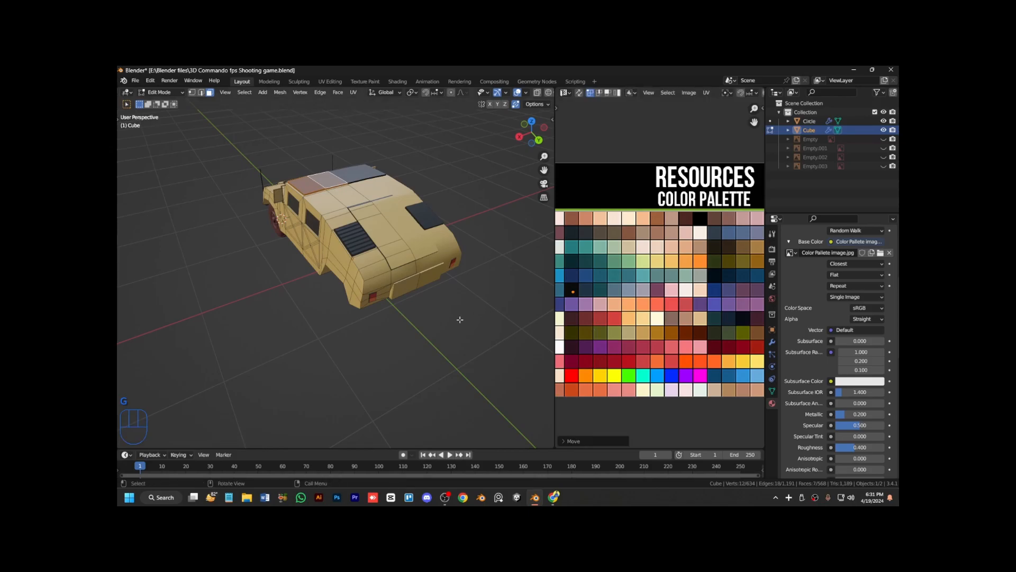
Examine the colored vehicle from the sides, front and rear.
{"action": "key", "text": "KP_4"}
{"action": "key", "text": "KP_4"}
{"action": "key", "text": "KP_4"}
{"action": "key", "text": "KP_4"}
{"action": "key", "text": "KP_4"}
{"action": "key", "text": "KP_4"}
{"action": "key", "text": "KP_2"}
{"action": "key", "text": "KP_Add"}
{"action": "key", "text": "ctrl+KP_8"}
{"action": "key", "text": "KP_Subtract"}
{"action": "key", "text": "KP_6"}
{"action": "key", "text": "KP_6"}
{"action": "key", "text": "KP_6"}
{"action": "key", "text": "KP_6"}
{"action": "key", "text": "KP_6"}
{"action": "key", "text": "KP_6"}
{"action": "key", "text": "KP_6"}
{"action": "key", "text": "KP_6"}
{"action": "key", "text": "KP_6"}
{"action": "key", "text": "KP_6"}
{"action": "key", "text": "KP_6"}
{"action": "key", "text": "KP_6"}
{"action": "key", "text": "KP_6"}
{"action": "key", "text": "KP_4"}
{"action": "key", "text": "KP_4"}
{"action": "left_click", "coordinate": [348, 321]}
{"action": "middle_click_drag", "start_coordinate": [348, 321], "coordinate": [381, 328]}
{"action": "left_click", "coordinate": [383, 267]}
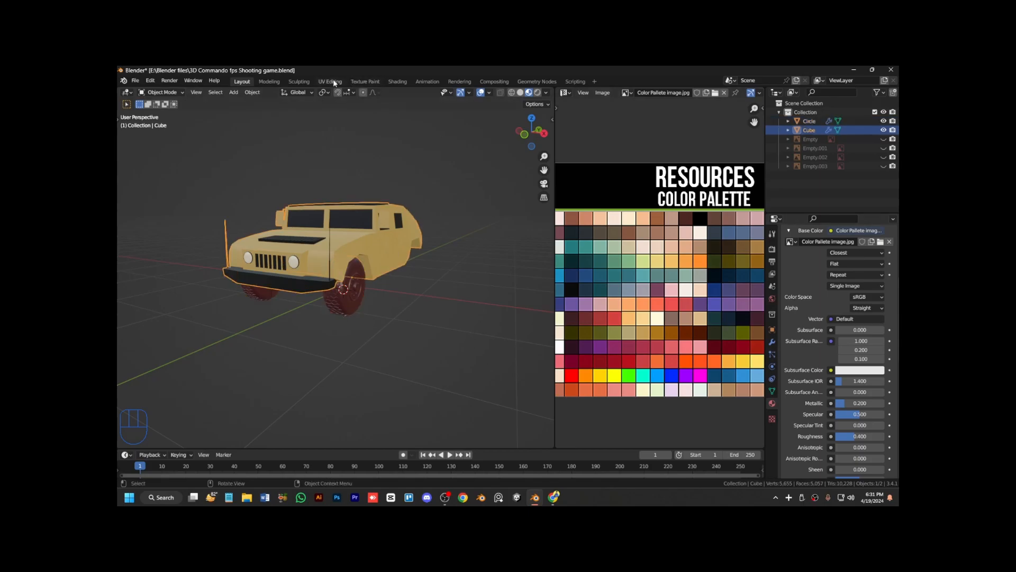
{"action": "left_click", "coordinate": [398, 81]}
{"action": "scroll", "coordinate": [503, 286], "scroll_direction": "up", "scroll_amount": 3}
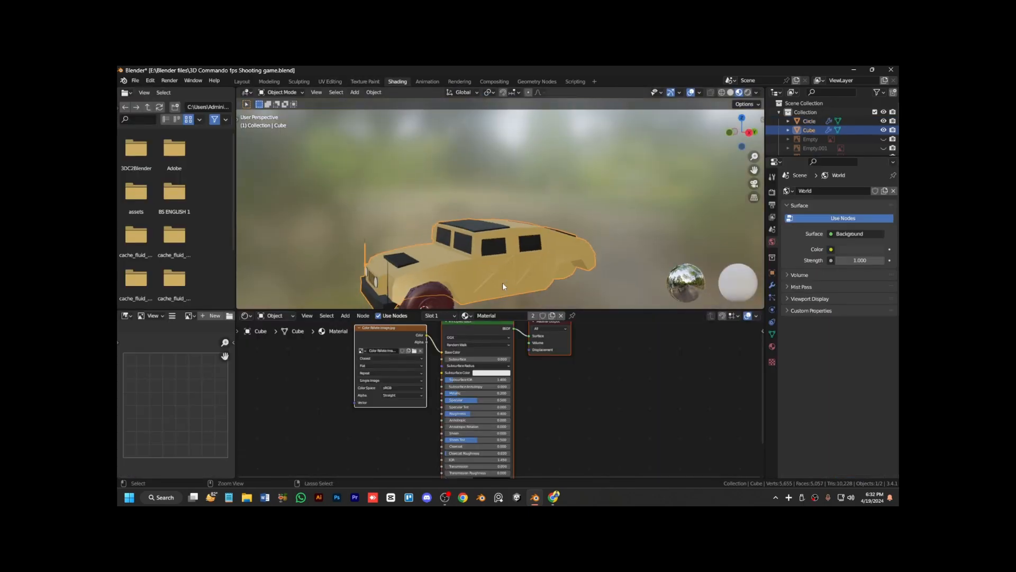
{"action": "scroll", "coordinate": [503, 287], "scroll_direction": "down", "scroll_amount": 3, "text": "shift"}
{"action": "left_click", "coordinate": [365, 332]}
{"action": "key", "text": "shift+a"}
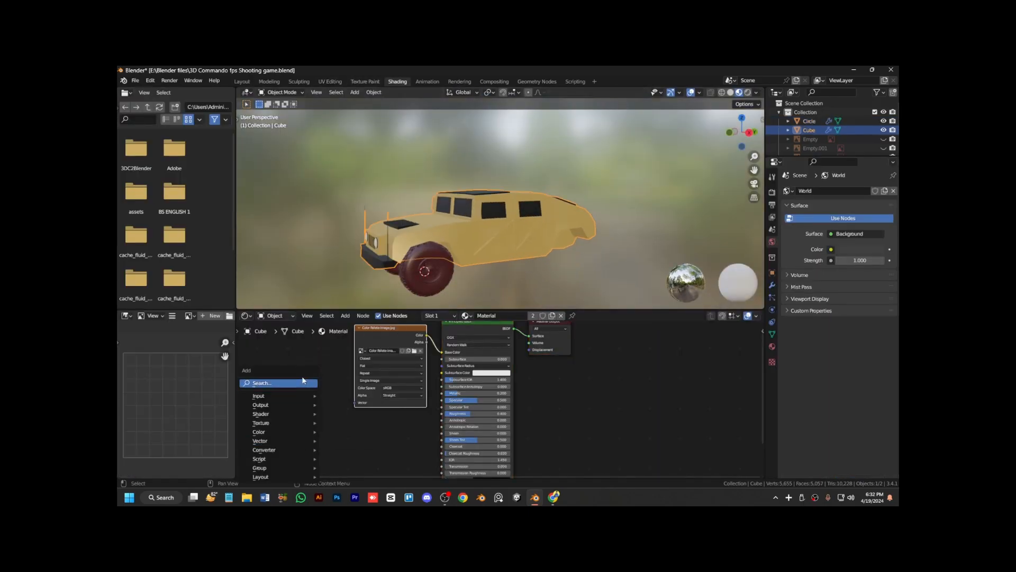
{"action": "left_click", "coordinate": [304, 382]}
{"action": "type", "text": "ro"}
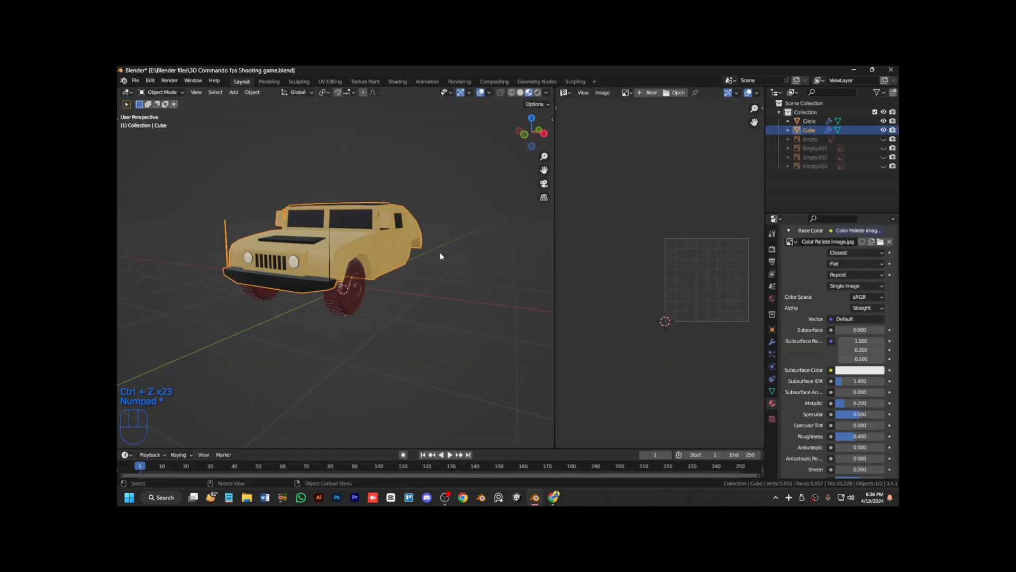
Replace the palette image in the vehicle's material with Rough metal.jpeg.
{"action": "left_click", "coordinate": [399, 83]}
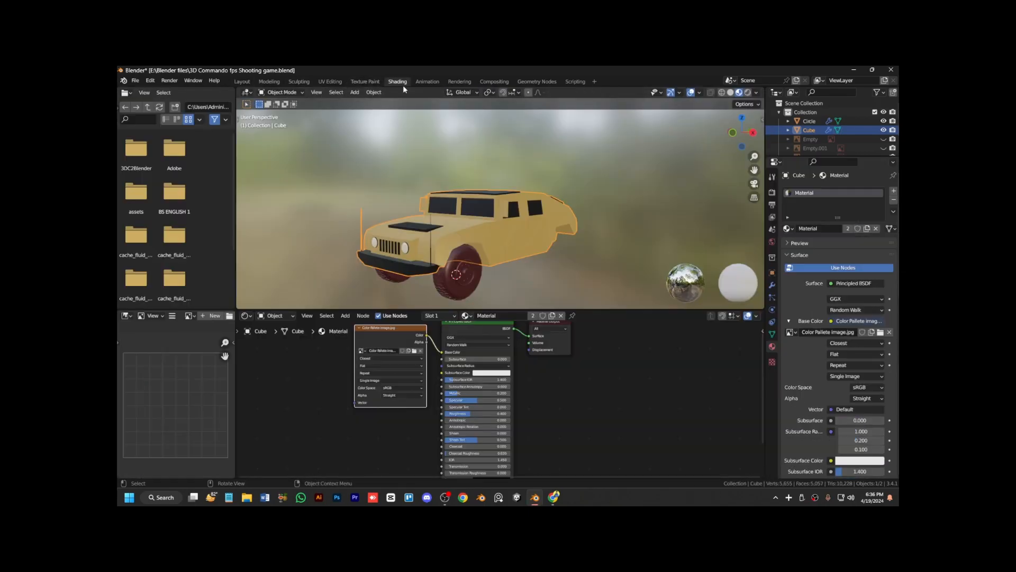
{"action": "left_click", "coordinate": [881, 332]}
{"action": "double_click", "coordinate": [555, 295]}
{"action": "double_click", "coordinate": [626, 294]}
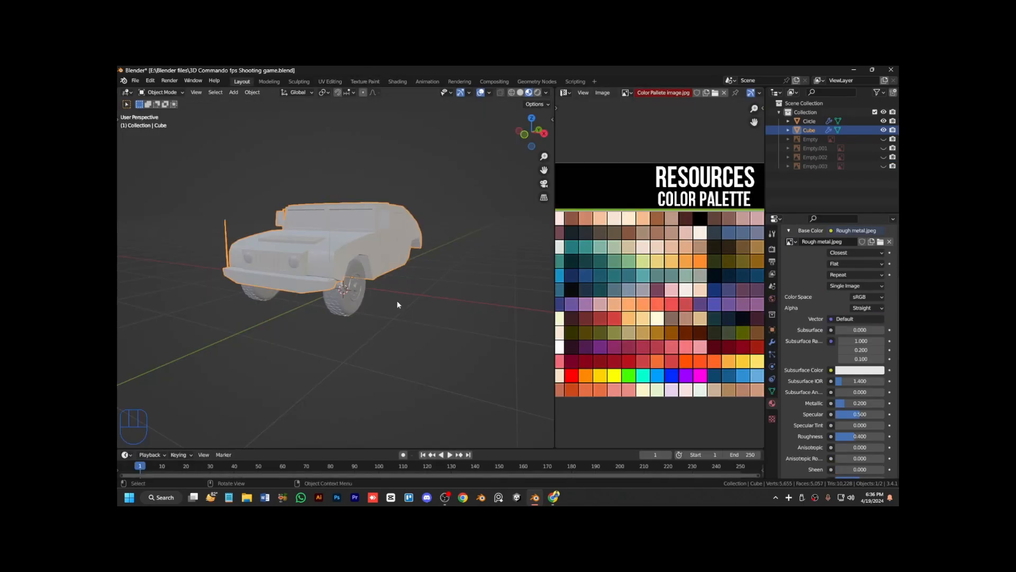
Unwrap the vehicle body's UVs and scale them over the rough metal texture.
{"action": "key", "text": "Tab"}
{"action": "key", "text": "u"}
{"action": "left_click", "coordinate": [424, 250]}
{"action": "key", "text": "s"}
{"action": "left_click", "coordinate": [704, 363]}
{"action": "key", "text": "Tab"}
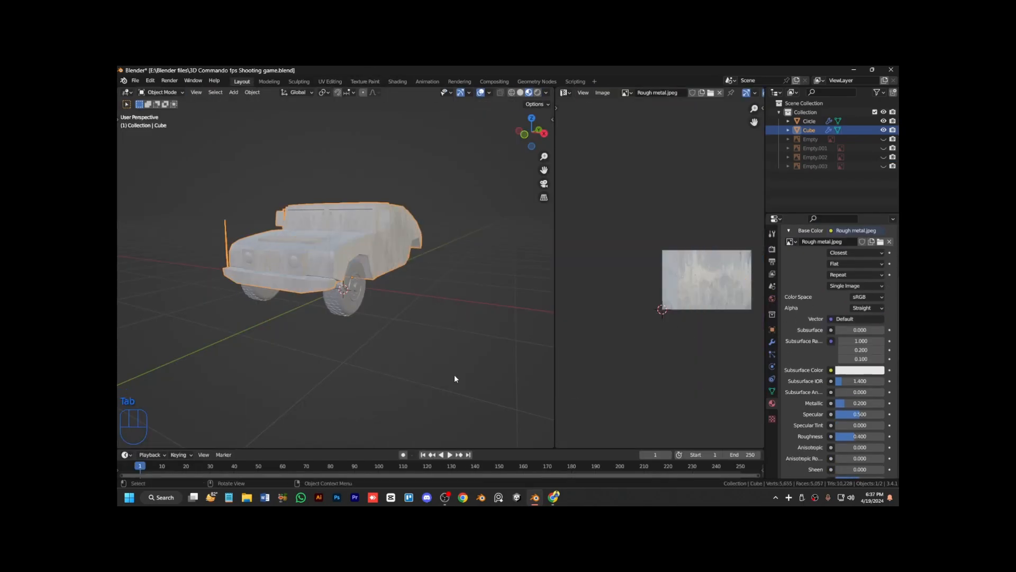
Add a ColorRamp node between the Rough metal.jpeg texture and the Principled BSDF's Base Color.
{"action": "left_click", "coordinate": [397, 82]}
{"action": "left_click_drag", "start_coordinate": [410, 330], "coordinate": [334, 369]}
{"action": "key", "text": "shift+a"}
{"action": "left_click", "coordinate": [334, 366]}
{"action": "type", "text": "co"}
{"action": "key", "text": "Return"}
{"action": "left_click", "coordinate": [387, 377]}
Color the ramp's end stop sand yellow and its start stop dark brown, and place the dark stop at 0.166.
{"action": "left_click", "coordinate": [439, 390]}
{"action": "left_click", "coordinate": [409, 404]}
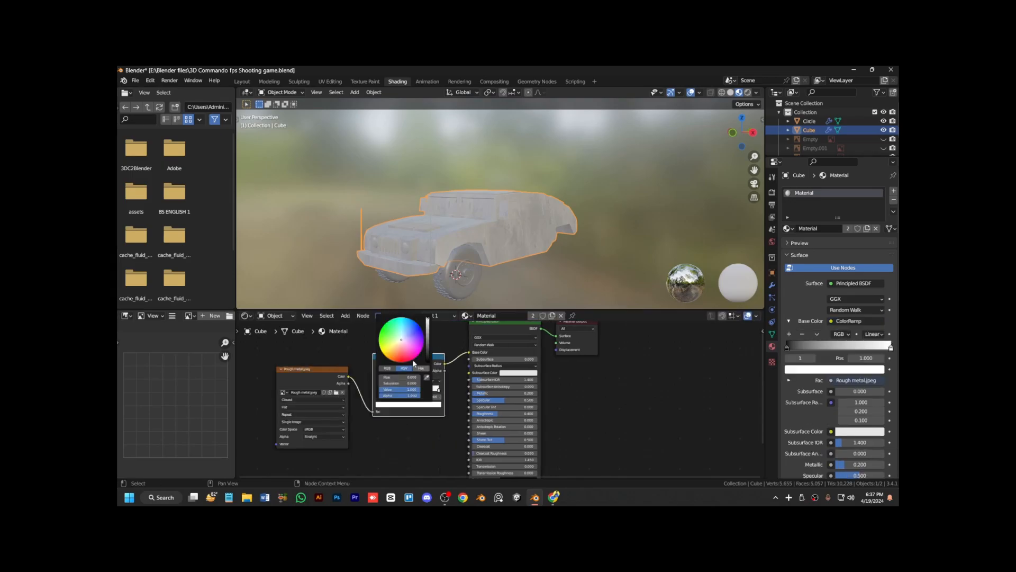
{"action": "left_click", "coordinate": [394, 344]}
{"action": "mouse_move", "coordinate": [378, 390]}
{"action": "left_mouse_down"}
{"action": "mouse_move", "coordinate": [423, 390]}
{"action": "mouse_move", "coordinate": [389, 389]}
{"action": "left_mouse_up"}
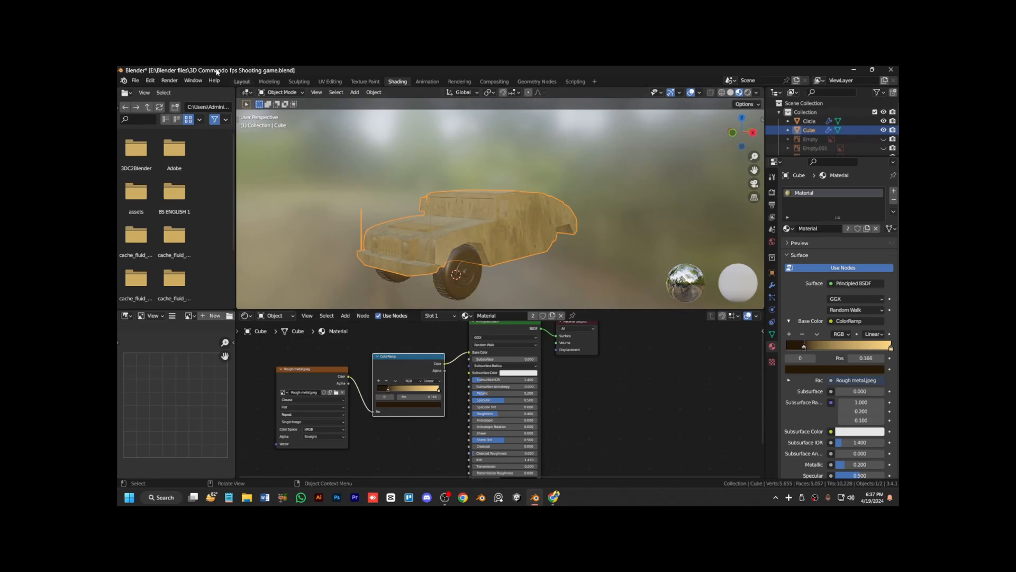
Select the linked front bumper faces and scale up their UVs over the metal texture.
{"action": "key", "text": "Tab"}
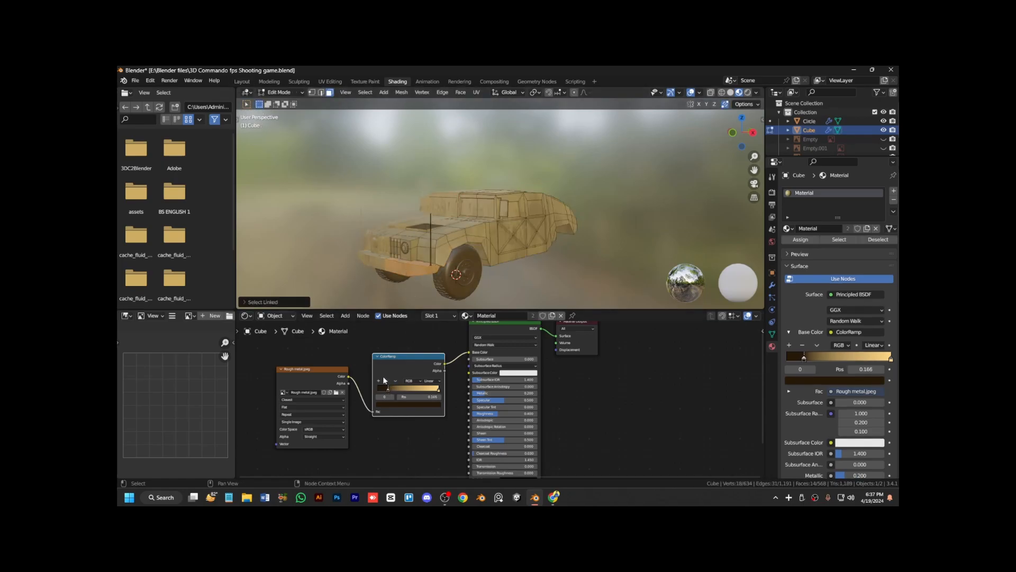
{"action": "left_click", "coordinate": [242, 81]}
{"action": "key", "text": "s"}
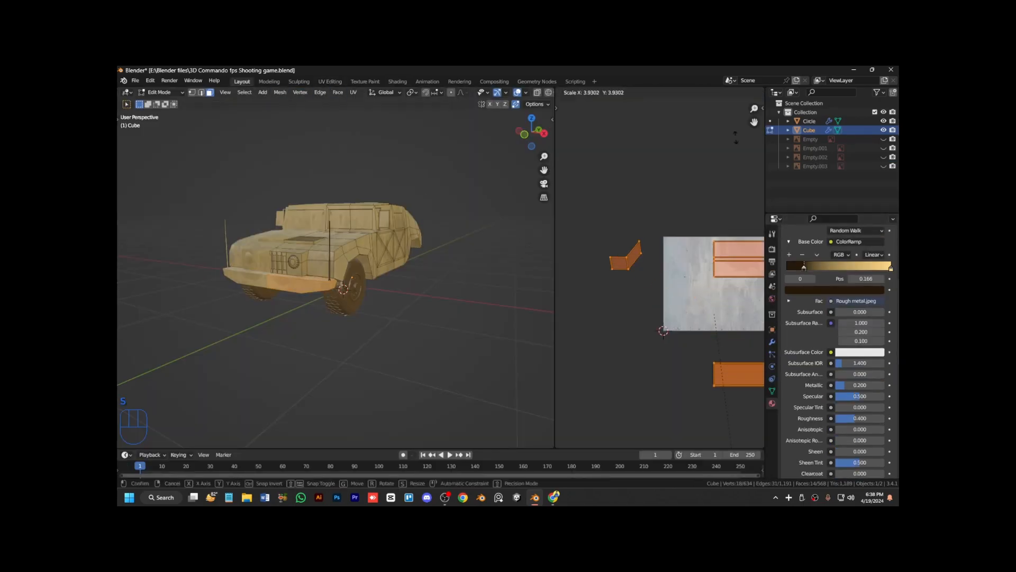
{"action": "left_click", "coordinate": [733, 185]}
{"action": "key", "text": "Tab"}
{"action": "key", "text": "Tab"}
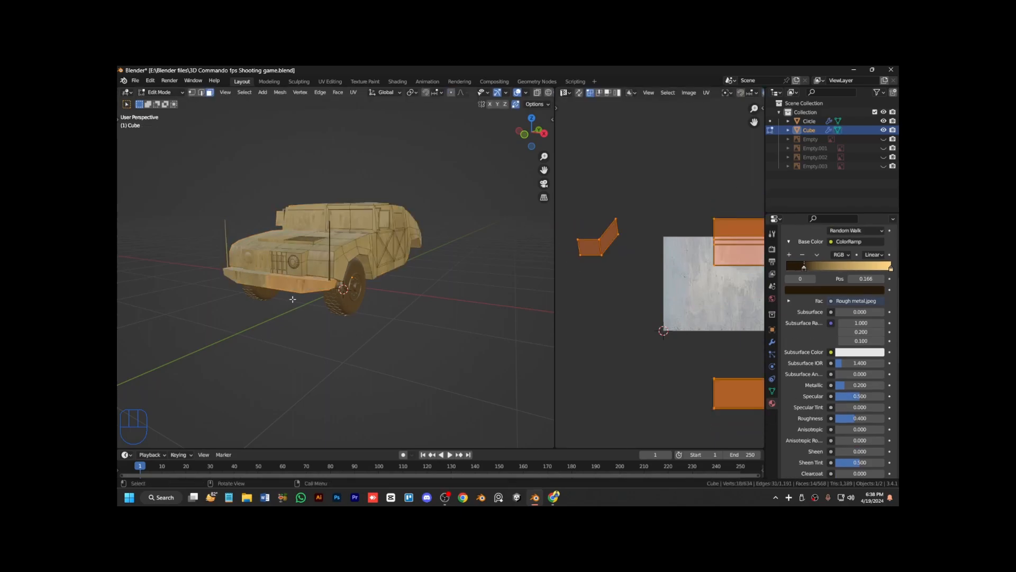
Add a second material slot with an independent copy of Material and assign it to the front bumper.
{"action": "scroll", "coordinate": [794, 302], "scroll_direction": "up", "scroll_amount": 9}
{"action": "left_click", "coordinate": [894, 248]}
{"action": "left_click", "coordinate": [788, 304]}
{"action": "left_click", "coordinate": [765, 318]}
{"action": "left_click", "coordinate": [867, 303]}
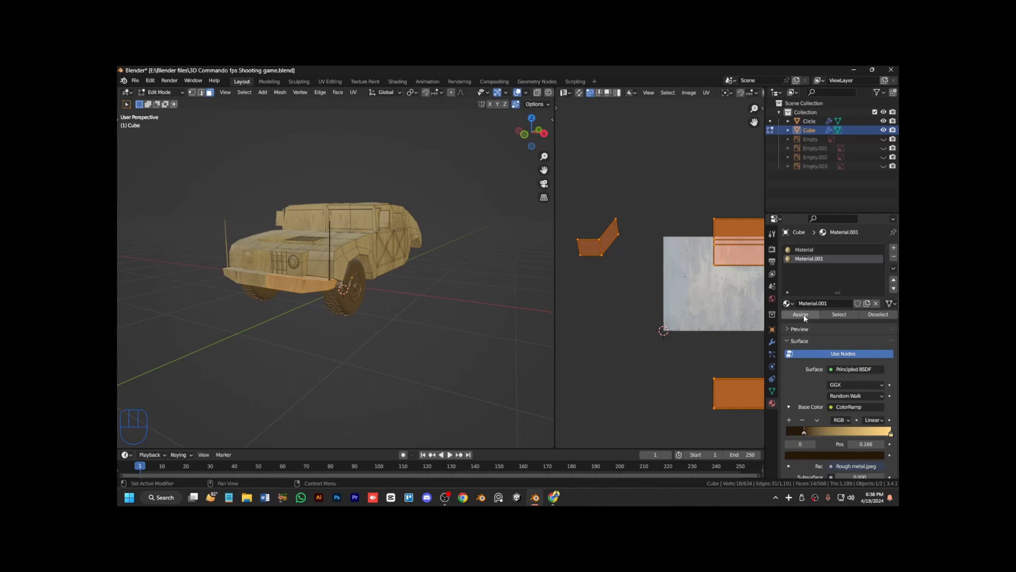
Move the dark color stop of the bumper material's ramp to 0.315 and check the bumper's shading.
{"action": "left_click_drag", "start_coordinate": [822, 434], "coordinate": [820, 433]}
{"action": "left_click", "coordinate": [479, 335]}
{"action": "key", "text": "Tab"}
{"action": "key", "text": "Tab"}
{"action": "key", "text": "l"}
{"action": "left_click", "coordinate": [432, 311]}
{"action": "key", "text": "Tab"}
{"action": "key", "text": "Tab"}
{"action": "scroll", "coordinate": [427, 313], "scroll_direction": "up", "scroll_amount": 5}
{"action": "scroll", "coordinate": [426, 313], "scroll_direction": "down", "scroll_amount": 5}
{"action": "key", "text": "KP_4"}
{"action": "key", "text": "KP_6"}
{"action": "key", "text": "Tab"}
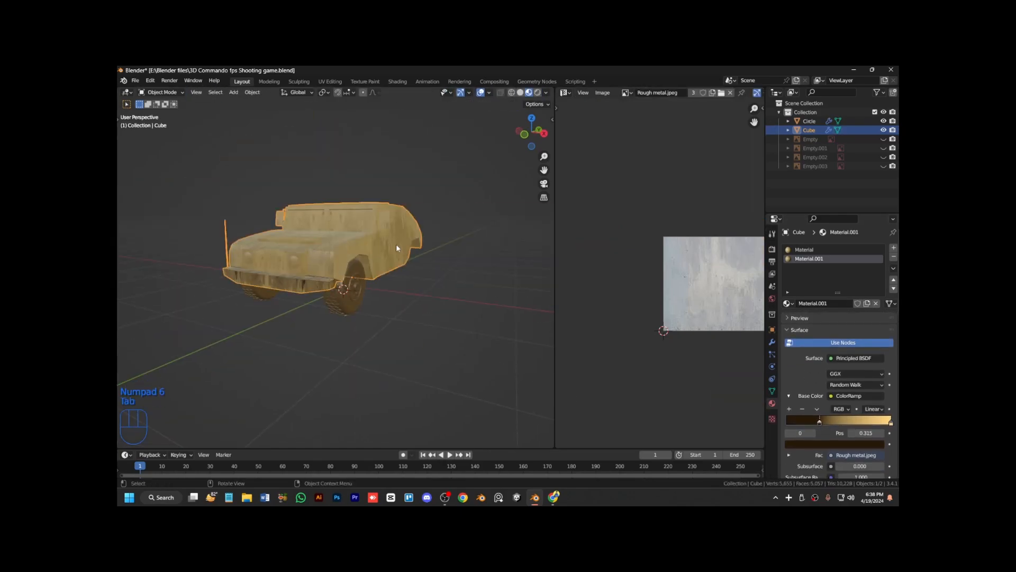
Set the bumper ramp's dark stop to 0.356, check the bumper from the front and clear the face selection.
{"action": "key", "text": "KP_4"}
{"action": "key", "text": "KP_4"}
{"action": "key", "text": "Tab"}
{"action": "key", "text": "l"}
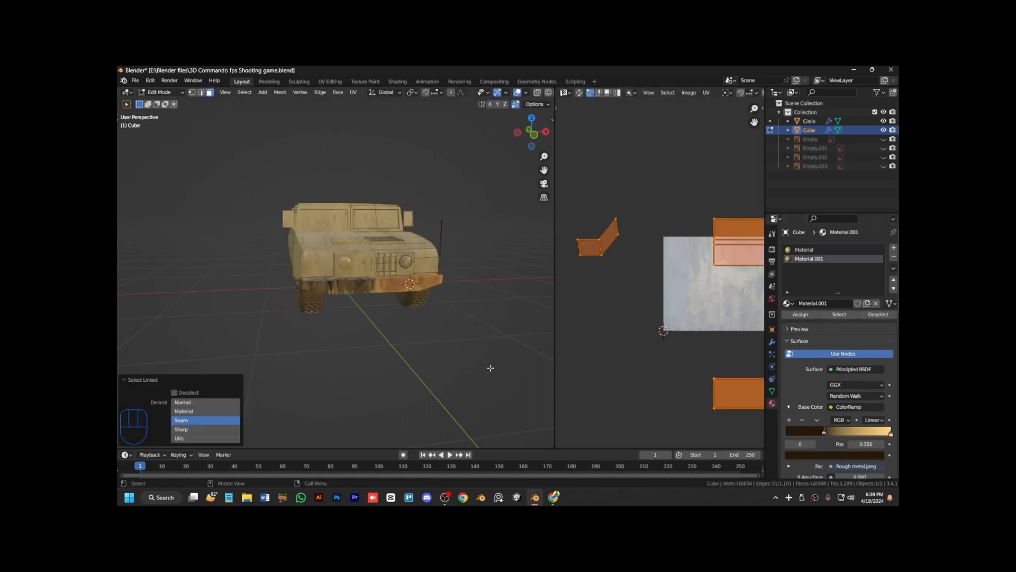
{"action": "left_click", "coordinate": [491, 368]}
{"action": "key", "text": "Tab"}
{"action": "key", "text": "KP_6"}
{"action": "key", "text": "KP_6"}
{"action": "key", "text": "KP_6"}
{"action": "key", "text": "Tab"}
{"action": "key", "text": "l"}
{"action": "left_click", "coordinate": [550, 358]}
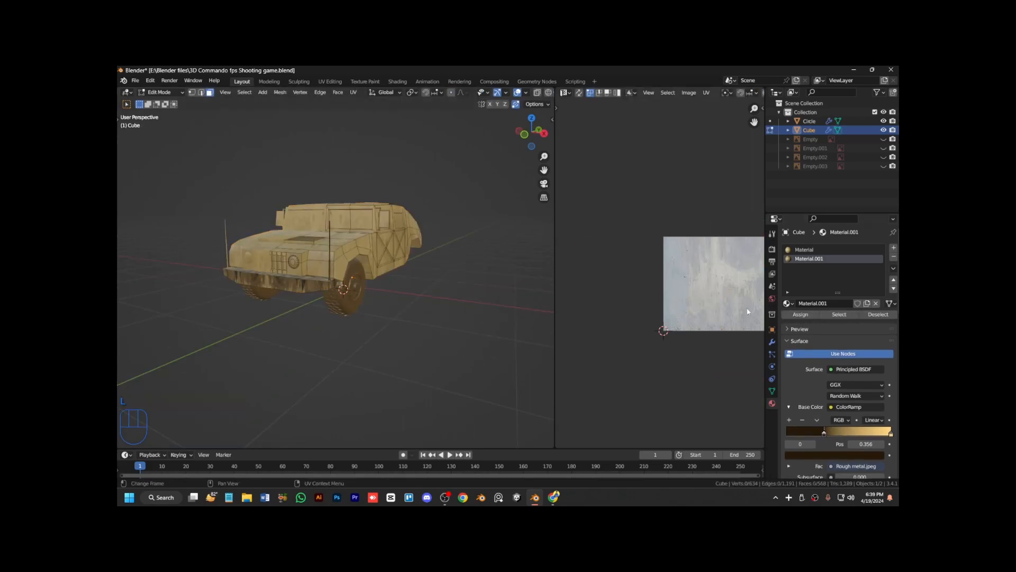
Add a third material slot holding an independent copy of Material.
{"action": "left_click", "coordinate": [894, 248]}
{"action": "left_click", "coordinate": [789, 304]}
{"action": "left_click", "coordinate": [783, 316]}
{"action": "left_click", "coordinate": [868, 304]}
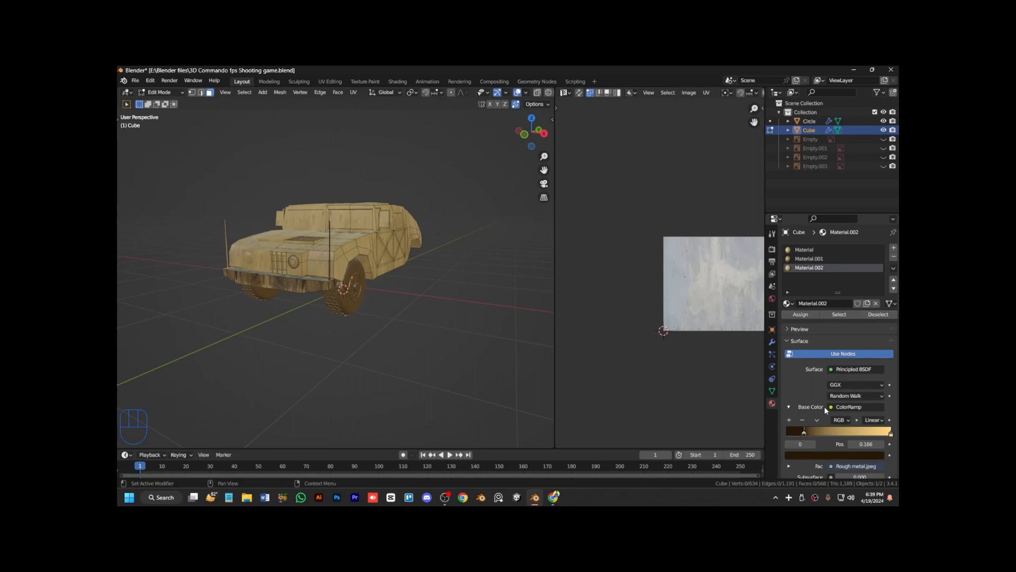
Remove the third material's ColorRamp, connect the image texture directly to Base Color and load Color Pallete image.jpg.
{"action": "left_click", "coordinate": [397, 81]}
{"action": "key", "text": "x"}
{"action": "left_click_drag", "start_coordinate": [348, 378], "coordinate": [468, 353]}
{"action": "left_click", "coordinate": [396, 373]}
{"action": "scroll", "coordinate": [539, 336], "scroll_direction": "down", "scroll_amount": 10}
{"action": "left_click", "coordinate": [492, 334]}
{"action": "left_click", "coordinate": [646, 372]}
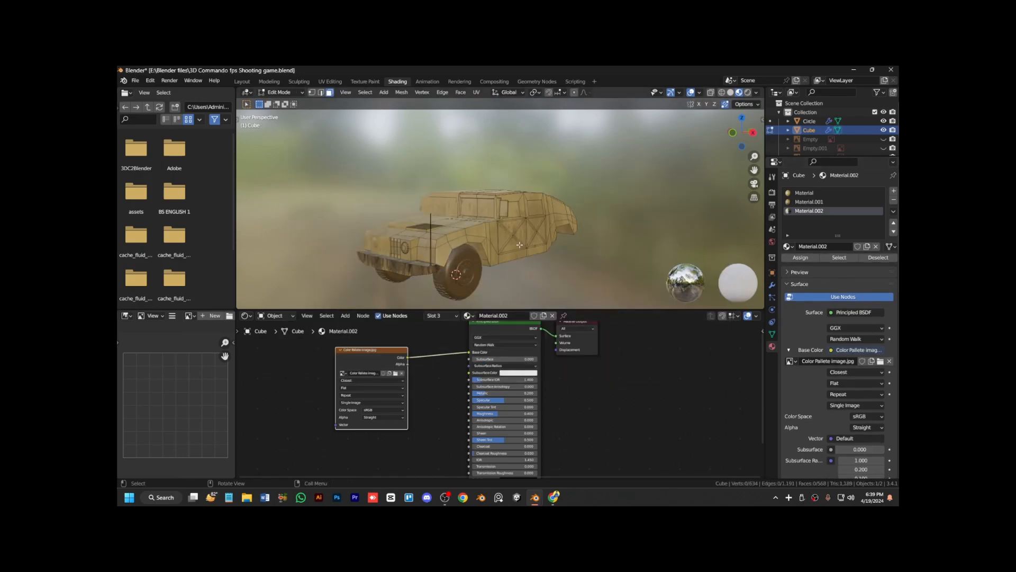
Select the faces inside the front grille slots.
{"action": "middle_click_drag", "start_coordinate": [520, 245], "coordinate": [558, 243]}
{"action": "scroll", "coordinate": [529, 244], "scroll_direction": "up", "scroll_amount": 5}
{"action": "middle_click_drag", "start_coordinate": [511, 281], "coordinate": [502, 214], "text": "shift"}
{"action": "left_click", "coordinate": [482, 231]}
{"action": "left_click", "coordinate": [481, 213], "text": "shift"}
{"action": "left_click", "coordinate": [495, 231], "text": "shift"}
{"action": "left_click", "coordinate": [499, 216], "text": "shift"}
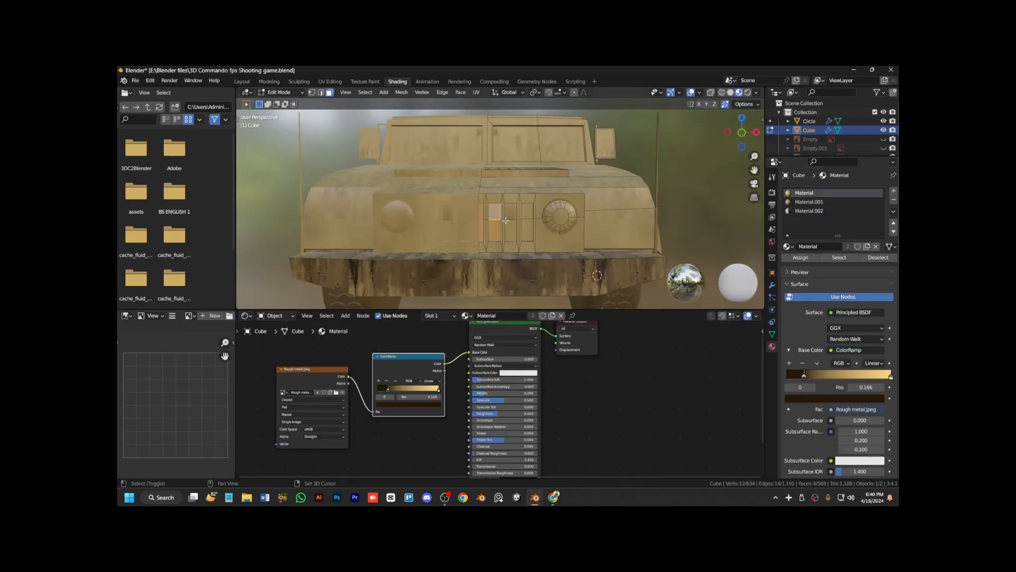
Add the window and tail light faces to the selection and assign Material.002 to all selected faces.
{"action": "scroll", "coordinate": [563, 217], "scroll_direction": "down", "scroll_amount": 6}
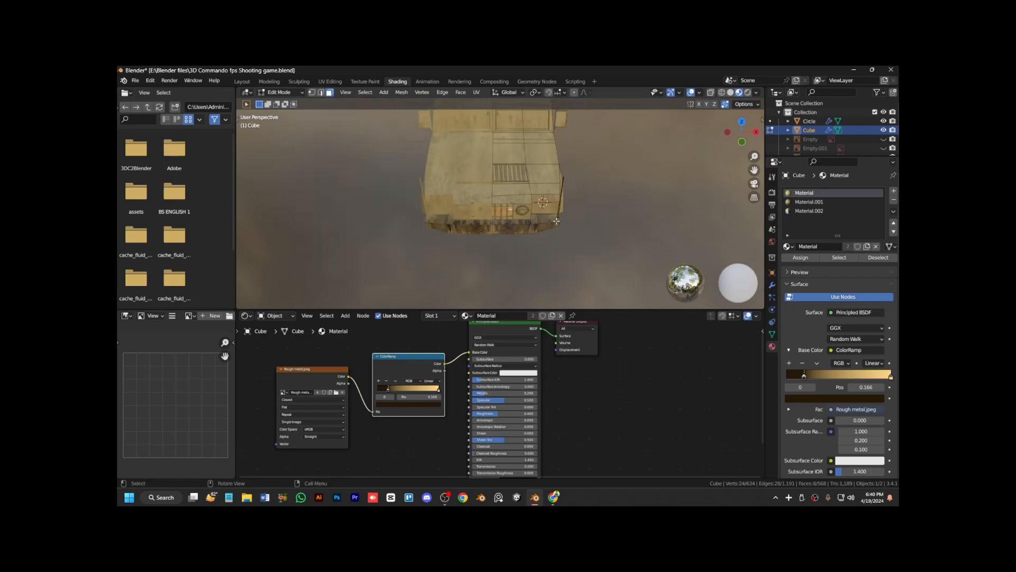
{"action": "left_click", "coordinate": [687, 223], "text": "shift"}
{"action": "left_click", "coordinate": [631, 197], "text": "shift"}
{"action": "middle_click_drag", "start_coordinate": [635, 212], "coordinate": [503, 212]}
{"action": "middle_click_drag", "start_coordinate": [691, 198], "coordinate": [448, 270]}
{"action": "scroll", "coordinate": [428, 278], "scroll_direction": "down", "scroll_amount": 2}
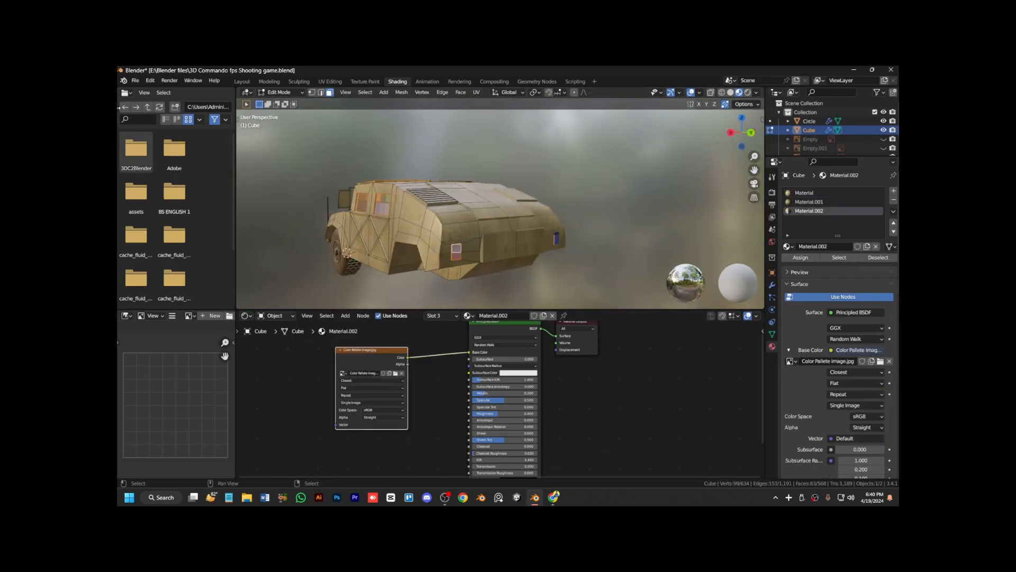
Switch to the Layout workspace, split the image editor area horizontally and turn the lower half into a Shader Editor.
{"action": "left_click", "coordinate": [330, 82]}
{"action": "left_click", "coordinate": [241, 83]}
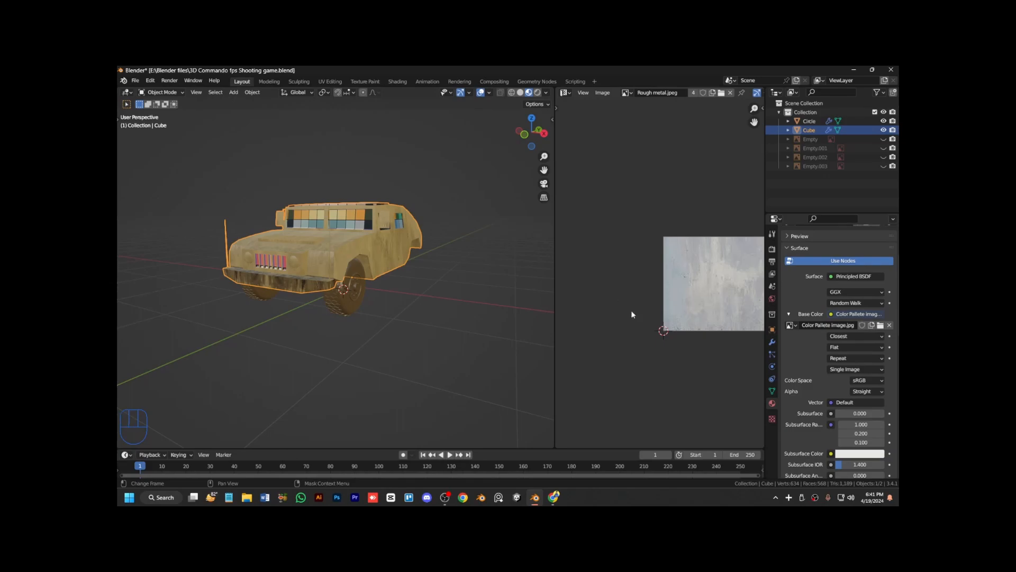
{"action": "left_click_drag", "start_coordinate": [557, 447], "coordinate": [559, 271]}
{"action": "left_click_drag", "start_coordinate": [555, 272], "coordinate": [461, 276]}
{"action": "left_click", "coordinate": [469, 277]}
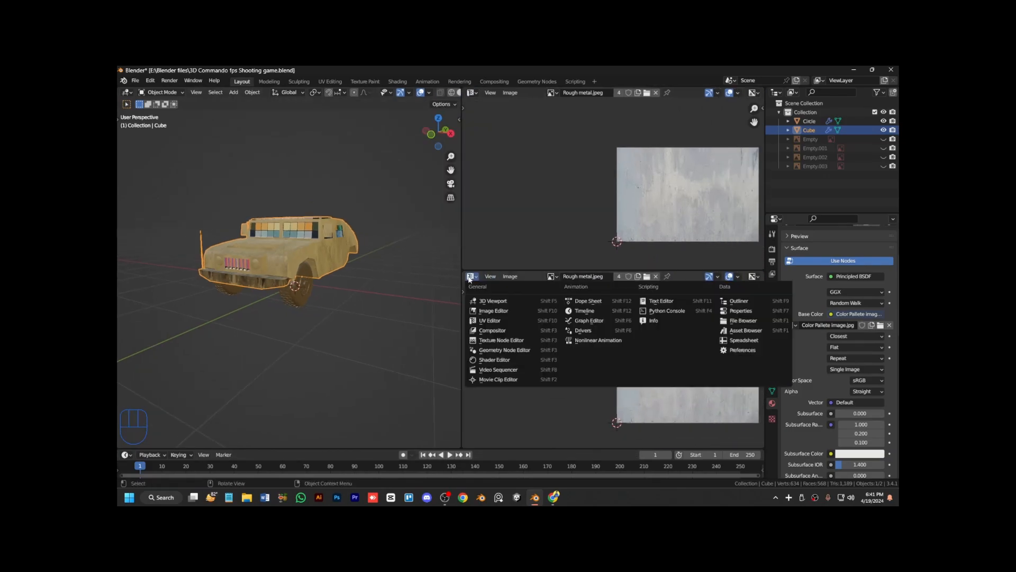
{"action": "left_click", "coordinate": [500, 362]}
{"action": "scroll", "coordinate": [663, 337], "scroll_direction": "up", "scroll_amount": 3}
{"action": "middle_click_drag", "start_coordinate": [676, 411], "coordinate": [676, 415]}
{"action": "scroll", "coordinate": [408, 352], "scroll_direction": "up", "scroll_amount": 4}
{"action": "scroll", "coordinate": [409, 351], "scroll_direction": "down", "scroll_amount": 4}
Unwrap the selected window, grille and tail light faces, shrink their UVs and place them on a dark palette swatch.
{"action": "key", "text": "Tab"}
{"action": "key", "text": "a"}
{"action": "key", "text": "ctrl+z"}
{"action": "key", "text": "u"}
{"action": "scroll", "coordinate": [659, 180], "scroll_direction": "down", "scroll_amount": 4}
{"action": "key", "text": "s"}
{"action": "left_click", "coordinate": [647, 183]}
{"action": "key", "text": "g"}
{"action": "left_click", "coordinate": [707, 200]}
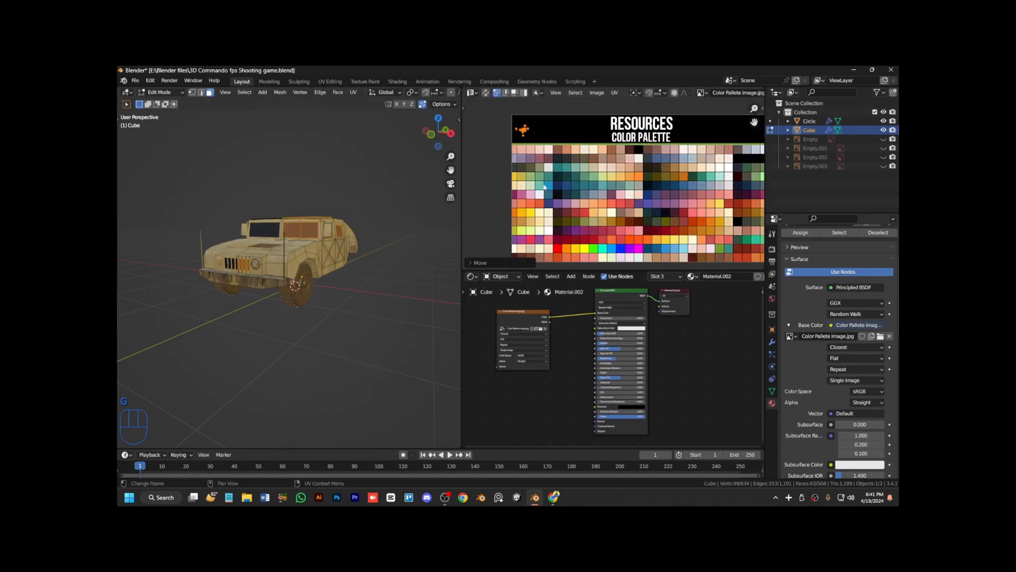
Select all faces of the round front headlight, including its rim, and assign Material.002 to them.
{"action": "left_click", "coordinate": [373, 344]}
{"action": "key", "text": "Tab"}
{"action": "key", "text": "Tab"}
{"action": "scroll", "coordinate": [274, 297], "scroll_direction": "up", "scroll_amount": 6}
{"action": "scroll", "coordinate": [275, 294], "scroll_direction": "up", "scroll_amount": 5}
{"action": "scroll", "coordinate": [275, 295], "scroll_direction": "down", "scroll_amount": 5}
{"action": "key", "text": "Tab"}
{"action": "middle_click_drag", "start_coordinate": [275, 297], "coordinate": [311, 302]}
{"action": "key", "text": "Tab"}
{"action": "left_click", "coordinate": [328, 247]}
{"action": "key", "text": "ctrl+KP_Add"}
{"action": "key", "text": "ctrl+KP_Add"}
{"action": "key", "text": "ctrl+KP_Add"}
{"action": "key", "text": "ctrl+KP_Add"}
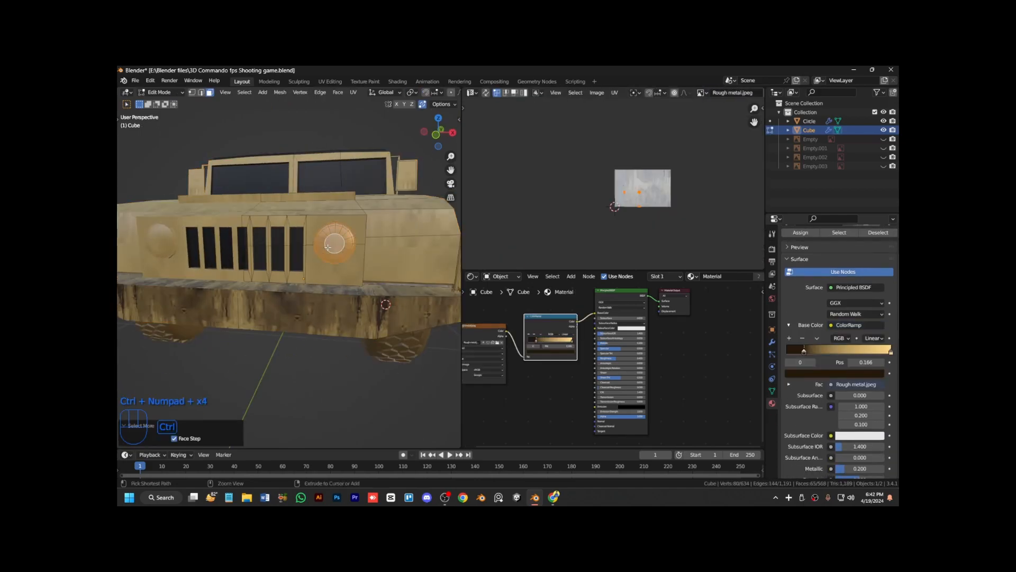
{"action": "scroll", "coordinate": [861, 324], "scroll_direction": "up", "scroll_amount": 4}
{"action": "left_click", "coordinate": [809, 268]}
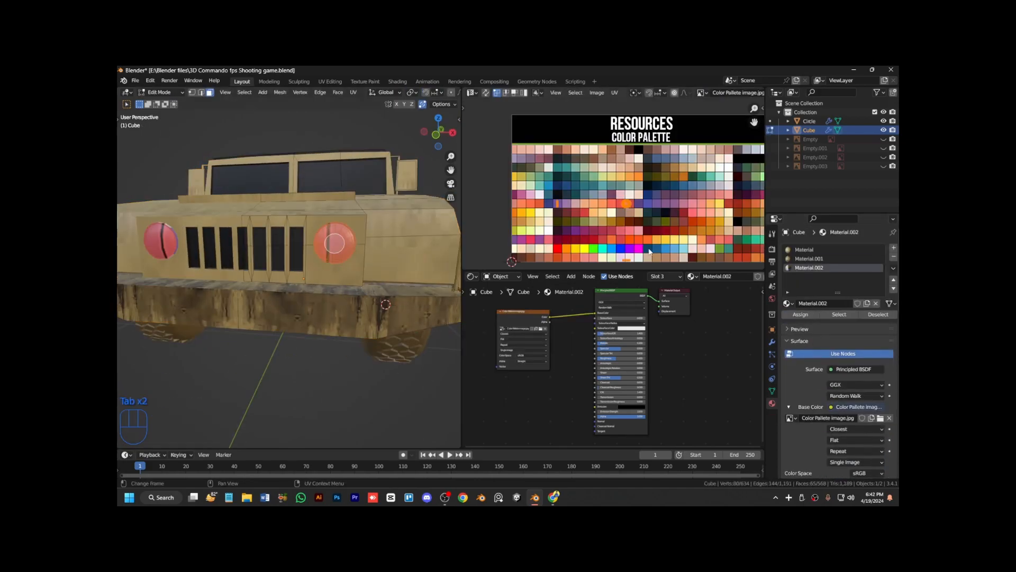
Select only the inner lens faces of the headlight and move their UVs onto a white palette swatch.
{"action": "left_click", "coordinate": [335, 242]}
{"action": "key", "text": "ctrl+KP_Add"}
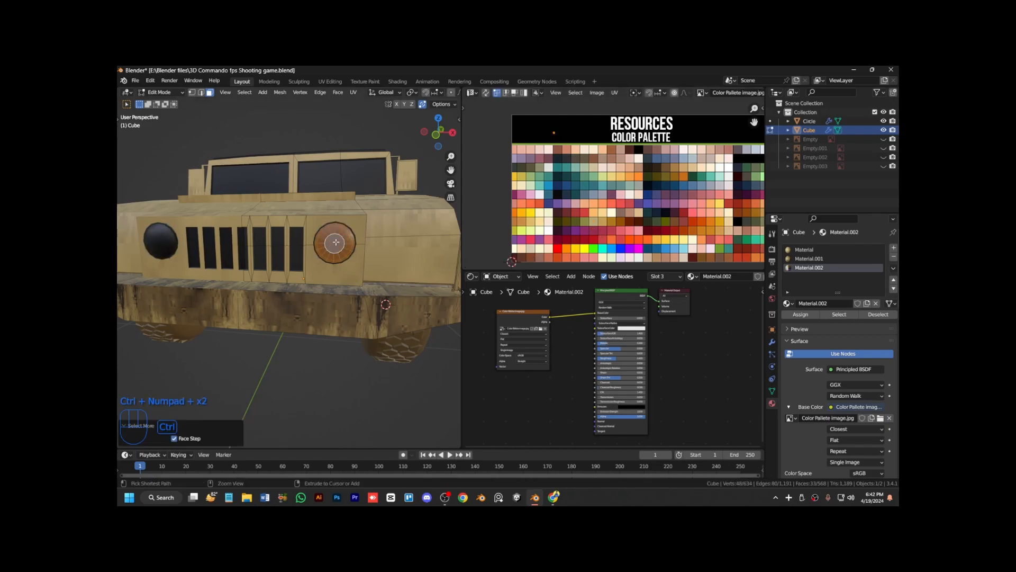
{"action": "key", "text": "g"}
{"action": "left_click", "coordinate": [634, 118]}
{"action": "key", "text": "Tab"}
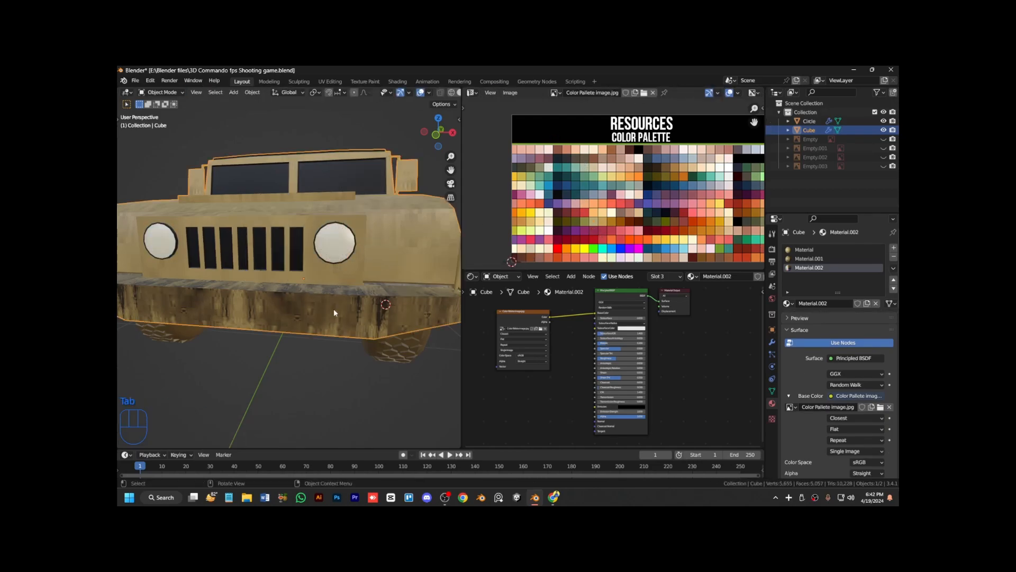
Duplicate the front wheels and move the copy along the Y axis into the rear wheel arches.
{"action": "middle_click_drag", "start_coordinate": [329, 361], "coordinate": [330, 385]}
{"action": "key", "text": "Tab"}
{"action": "left_click", "coordinate": [339, 286]}
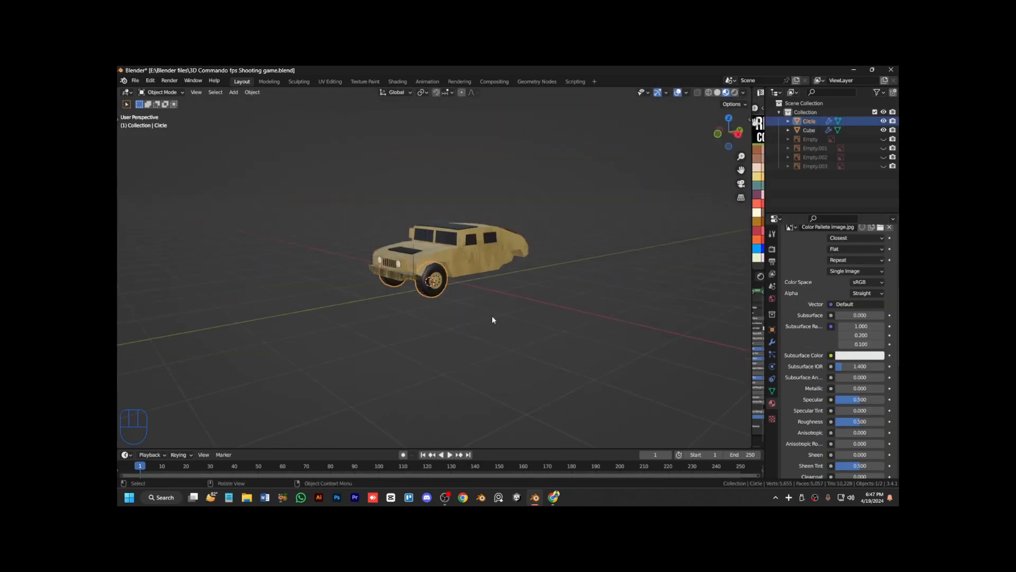
{"action": "key", "text": "KP_3"}
{"action": "key", "text": "KP_Add"}
{"action": "key", "text": "KP_Add"}
{"action": "key", "text": "KP_Add"}
{"action": "key", "text": "KP_Add"}
{"action": "key", "text": "KP_Add"}
{"action": "key", "text": "KP_Add"}
{"action": "key", "text": "KP_Add"}
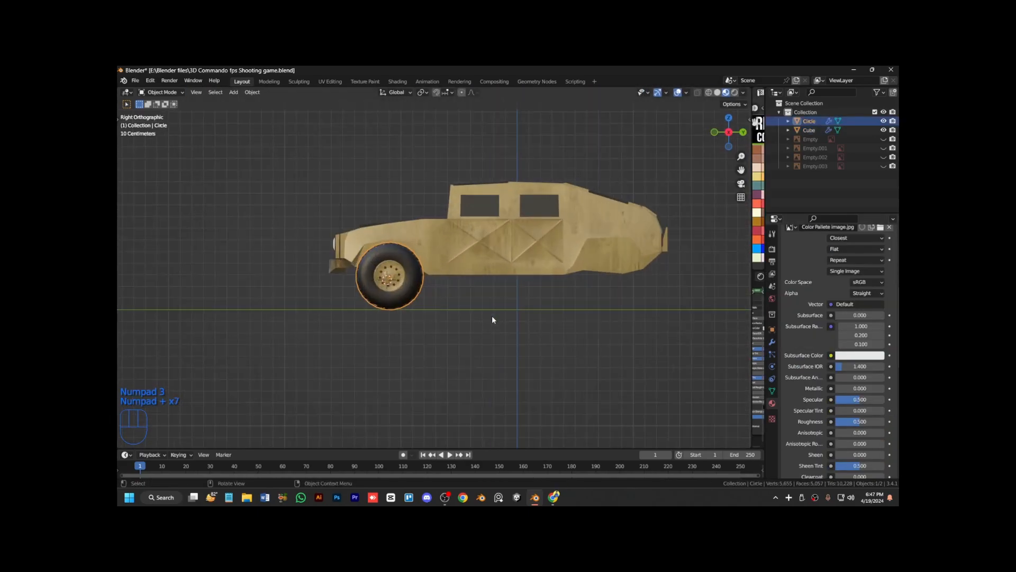
{"action": "key", "text": "ctrl+KP_6"}
{"action": "key", "text": "ctrl+KP_6"}
{"action": "key", "text": "ctrl+KP_6"}
{"action": "key", "text": "shift+d"}
{"action": "key", "text": "y"}
{"action": "left_click", "coordinate": [705, 313]}
{"action": "left_click", "coordinate": [704, 312]}
Inspect the textured Hummer with its front and rear wheels from several angles.
{"action": "key", "text": "KP_8"}
{"action": "key", "text": "KP_4"}
{"action": "key", "text": "KP_4"}
{"action": "key", "text": "KP_4"}
{"action": "key", "text": "KP_Subtract"}
{"action": "key", "text": "KP_Subtract"}
{"action": "key", "text": "KP_Subtract"}
{"action": "key", "text": "KP_Subtract"}
{"action": "key", "text": "KP_Subtract"}
{"action": "key", "text": "KP_6"}
{"action": "key", "text": "KP_6"}
{"action": "key", "text": "KP_2"}
{"action": "key", "text": "ctrl+KP_6"}
{"action": "key", "text": "ctrl+KP_6"}
{"action": "key", "text": "ctrl+KP_6"}
{"action": "key", "text": "KP_Add"}
{"action": "key", "text": "KP_Add"}
{"action": "key", "text": "KP_Add"}
{"action": "key", "text": "KP_Subtract"}
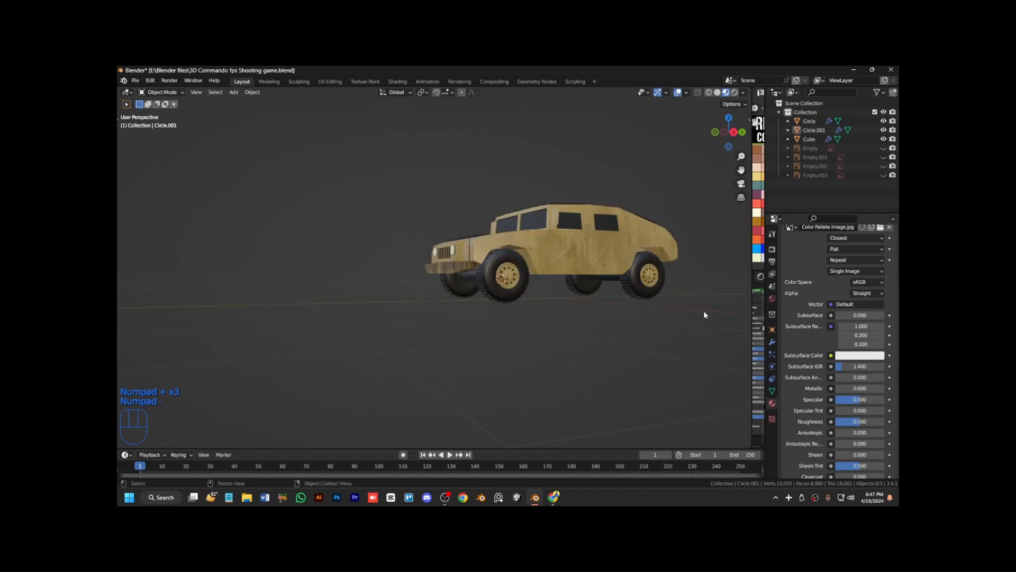
{"action": "key", "text": "KP_4"}
{"action": "left_click", "coordinate": [487, 258]}
{"action": "key", "text": "KP_8"}
{"action": "key", "text": "KP_8"}
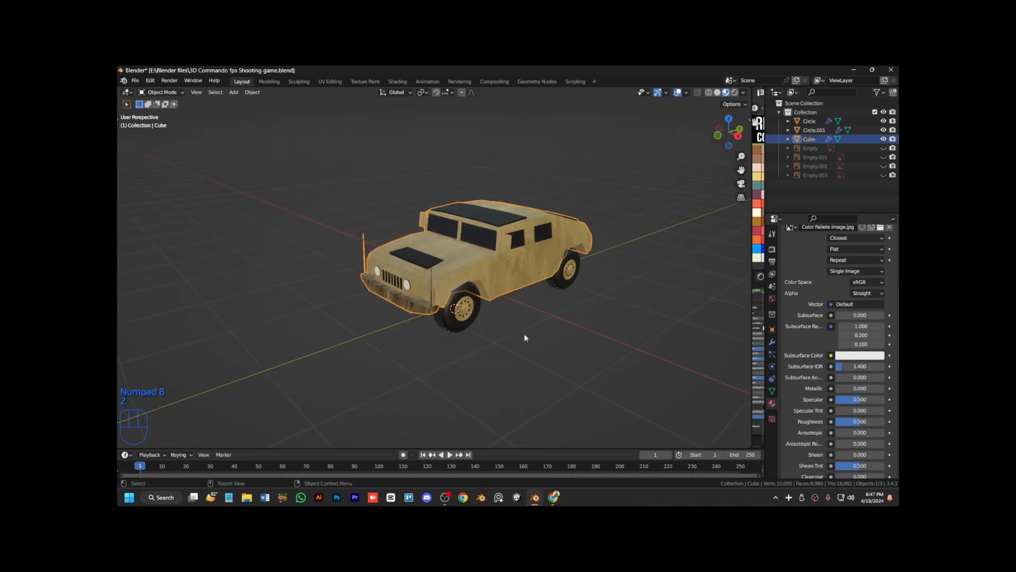